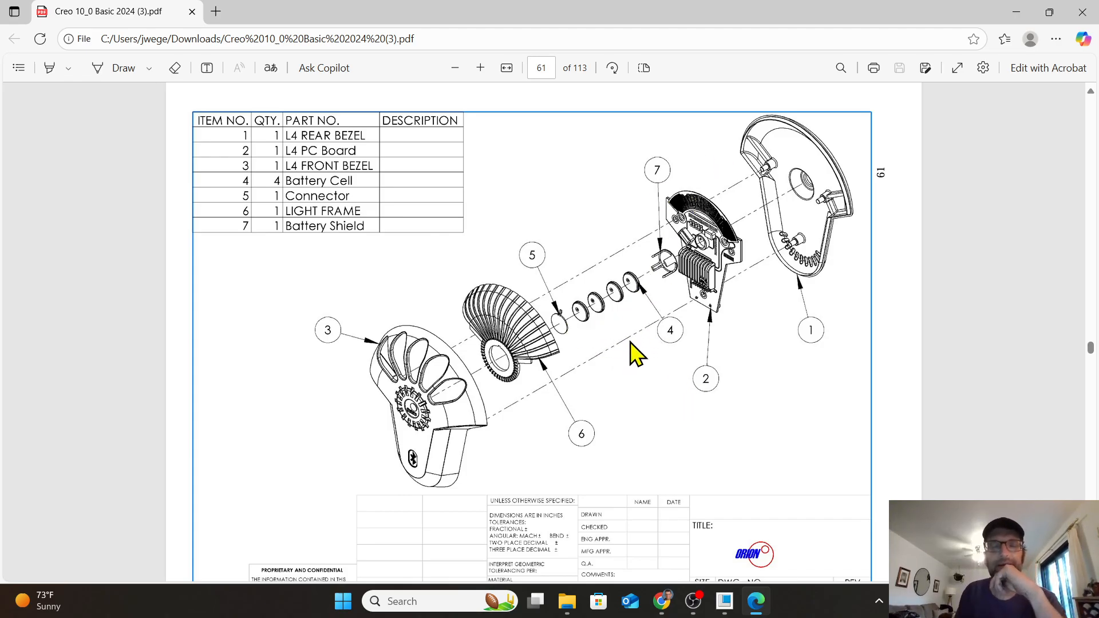
Step: Switch to Chrome and open the Lab5b Part Files attachment from the Creo course's assignments list
{"action": "left_click", "coordinate": [692, 602]}
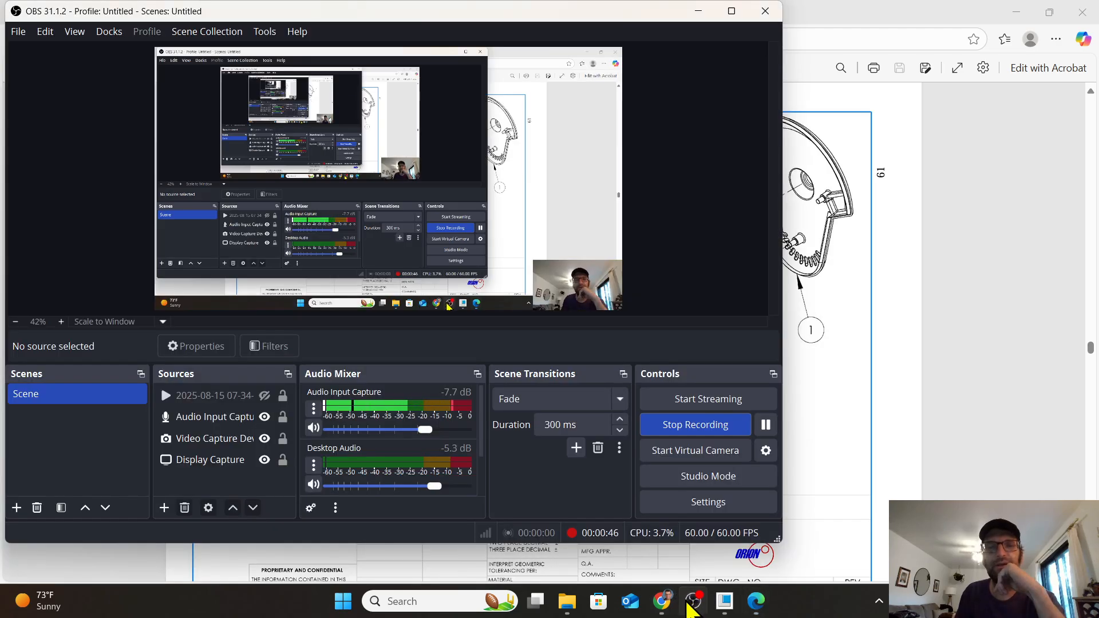
{"action": "left_click", "coordinate": [664, 602]}
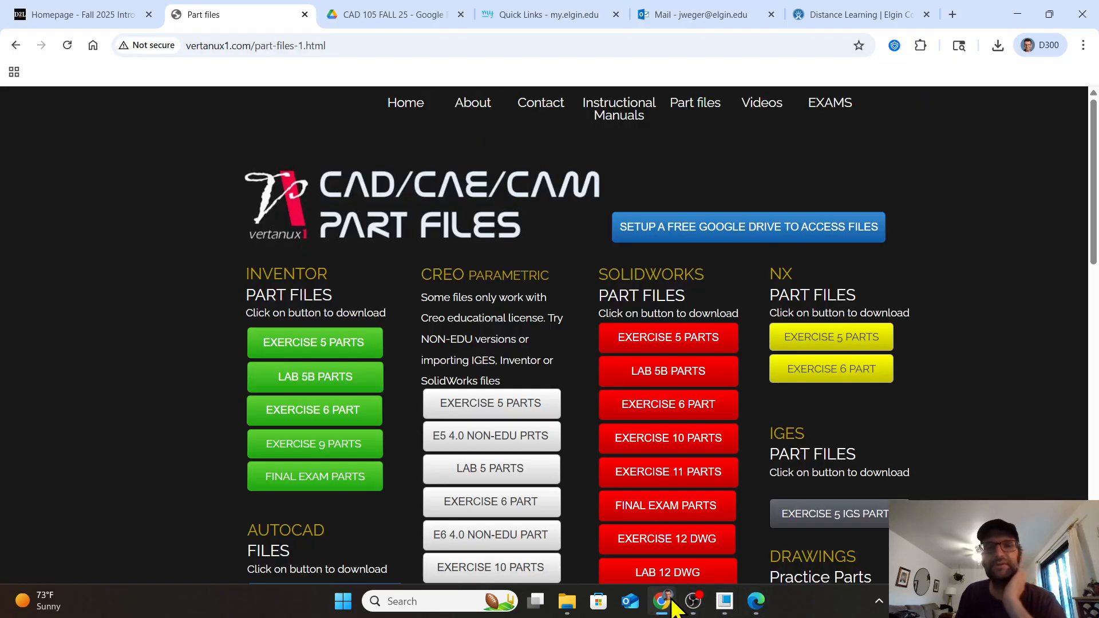
{"action": "left_click", "coordinate": [726, 602]}
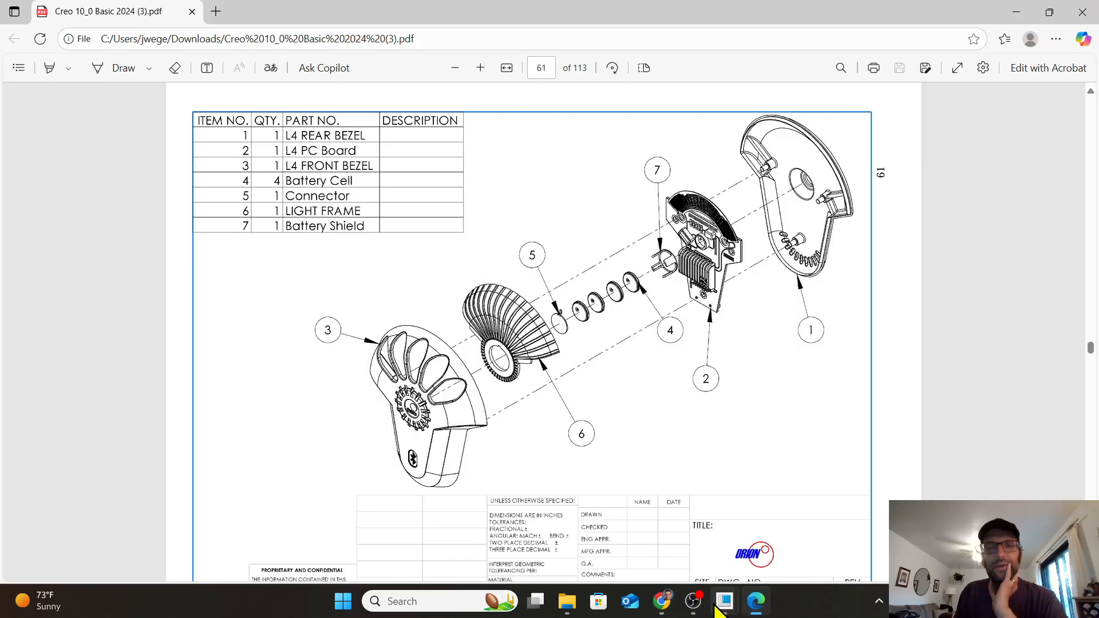
{"action": "left_click", "coordinate": [658, 601]}
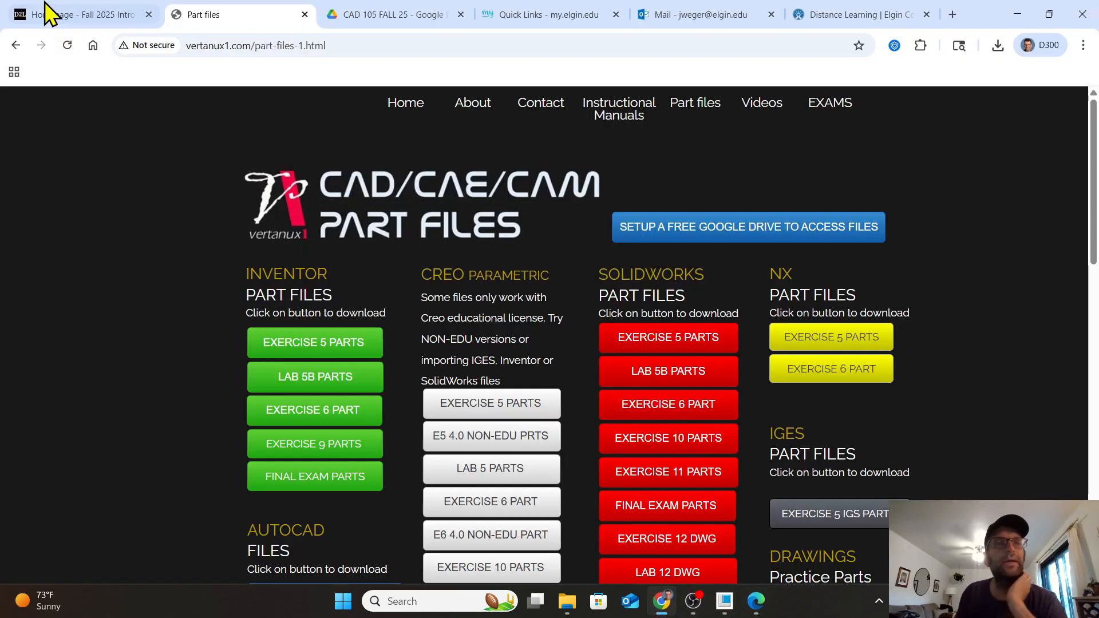
{"action": "left_click", "coordinate": [53, 14]}
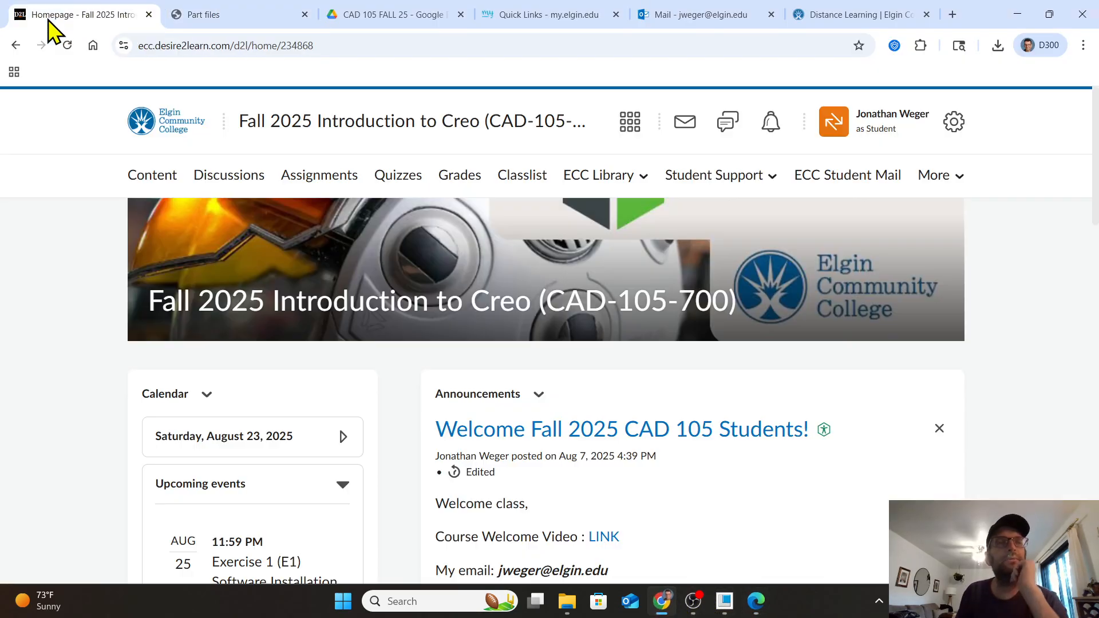
{"action": "left_click", "coordinate": [304, 177]}
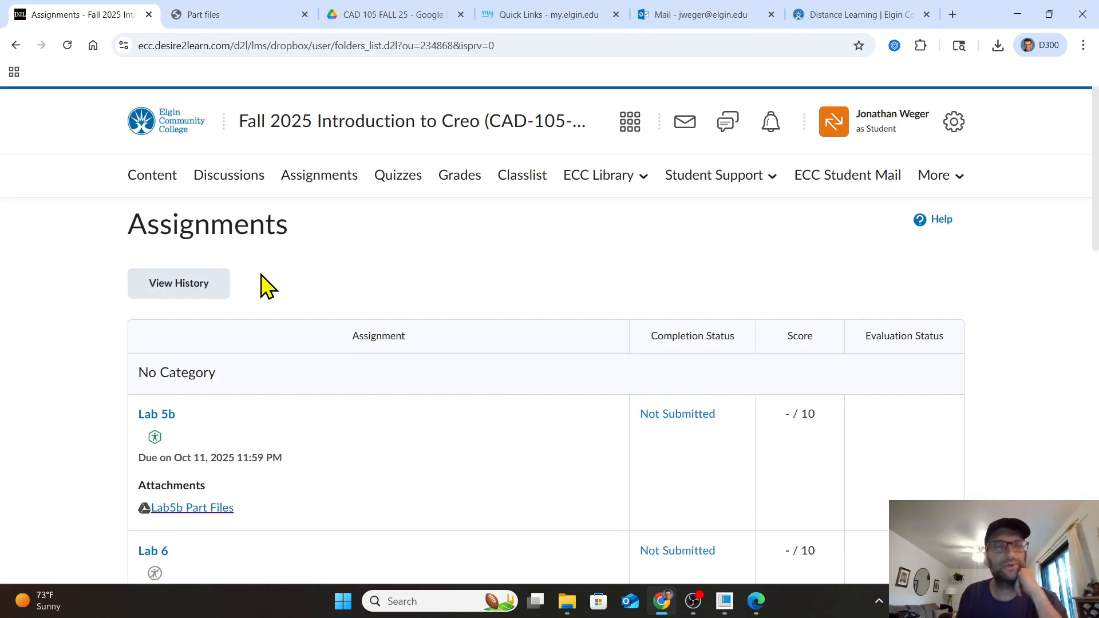
{"action": "scroll", "coordinate": [259, 289], "scroll_direction": "down", "scroll_amount": 2}
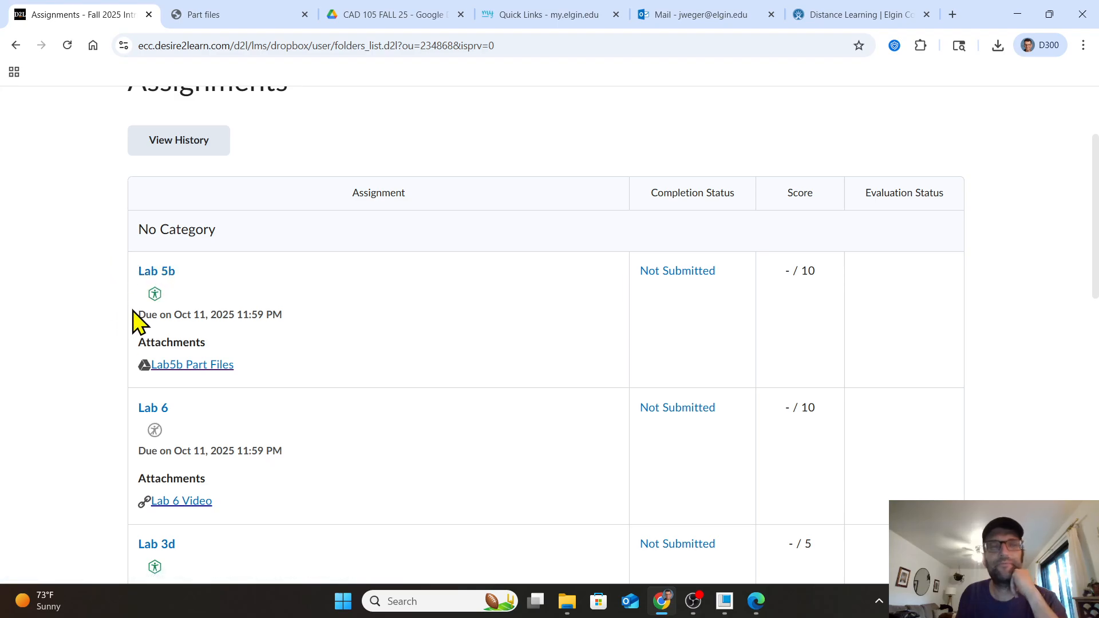
{"action": "left_click", "coordinate": [197, 372]}
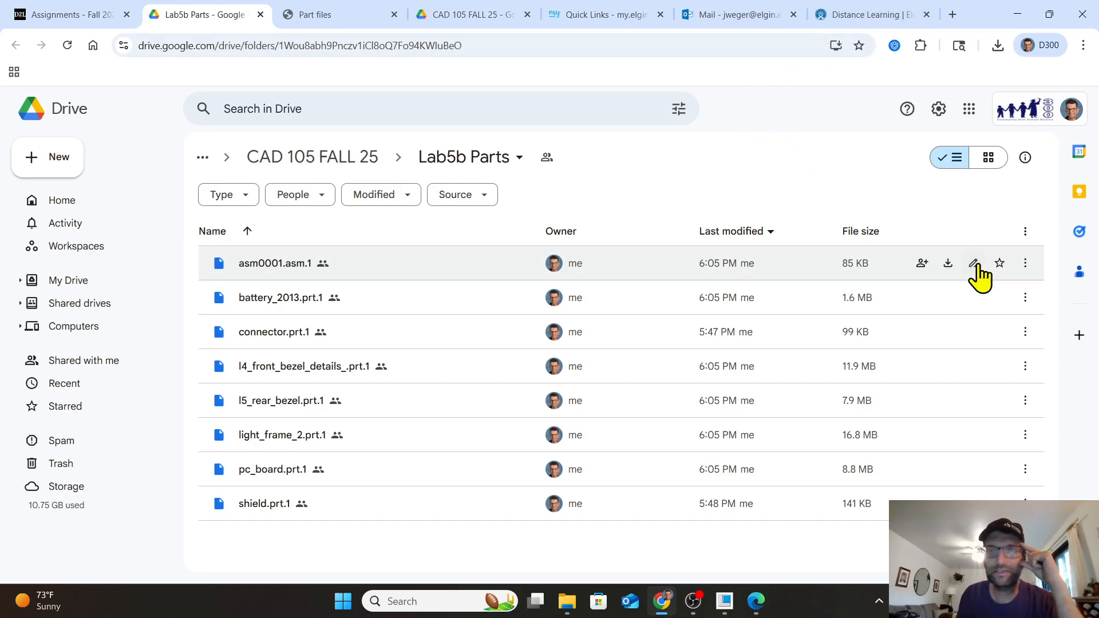
Step: Switch to Creo Parametric with the empty LAB5BVIDEO assembly
{"action": "mouse_move", "coordinate": [725, 604]}
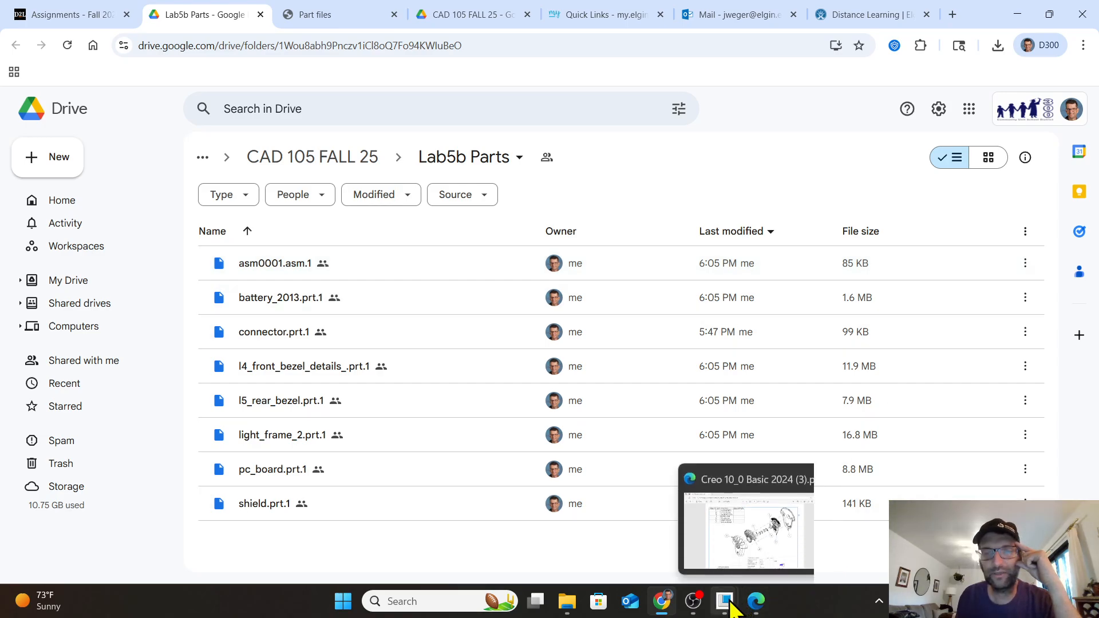
{"action": "left_click", "coordinate": [704, 541]}
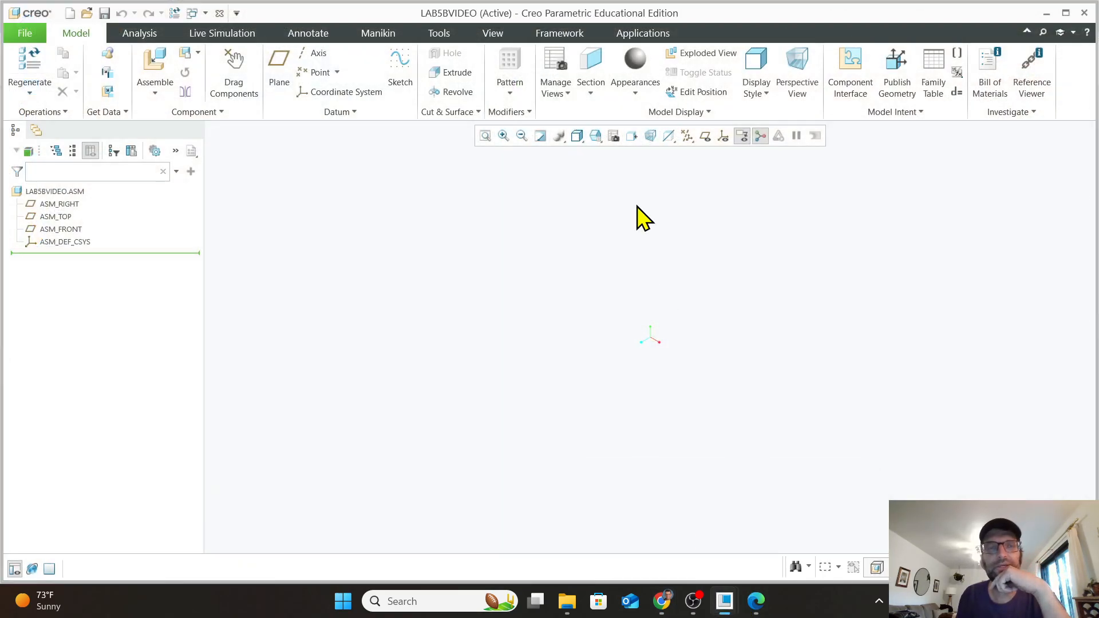
{"action": "left_click", "coordinate": [27, 28]}
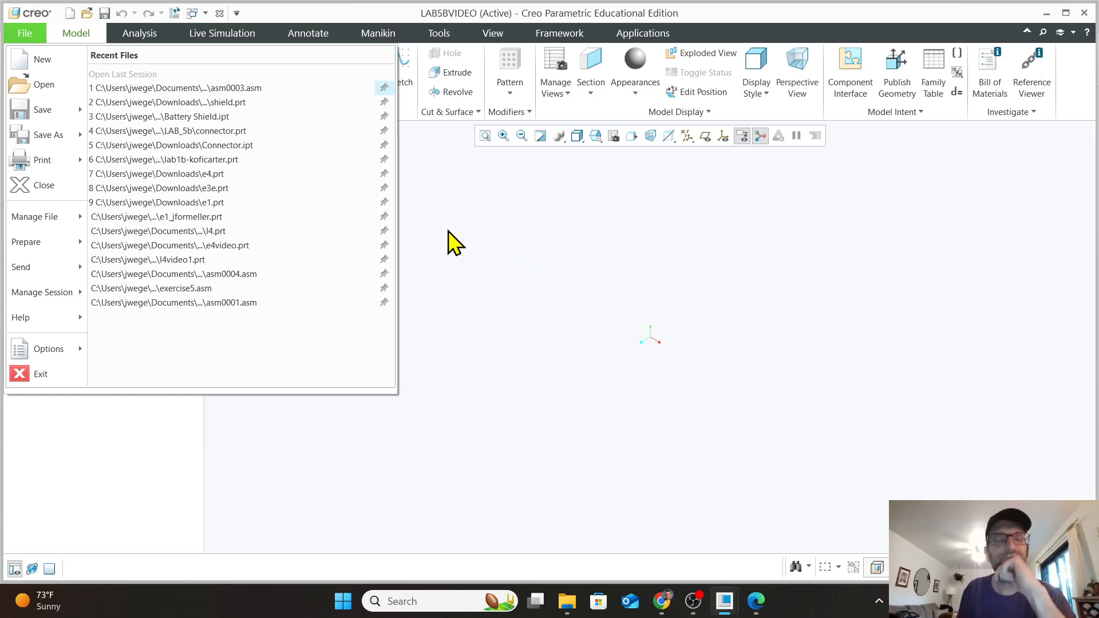
{"action": "left_click", "coordinate": [556, 224]}
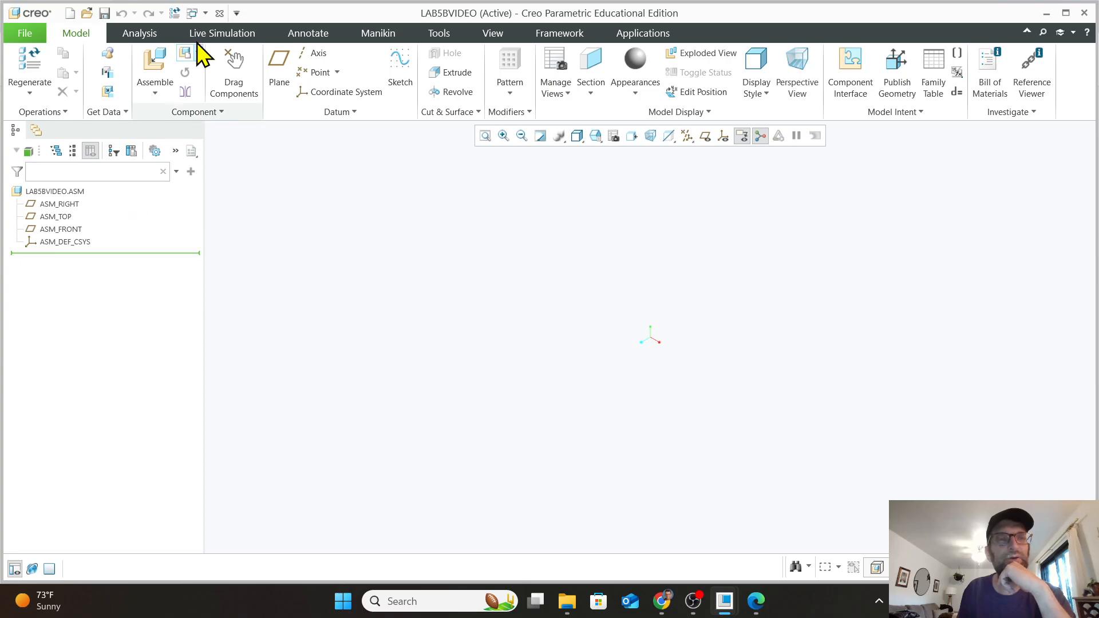
Step: Insert l5_rear_bezel.prt into the assembly from the Lab5b Parts subfolder inside Downloads > Lab5b Parts
{"action": "left_click", "coordinate": [160, 64]}
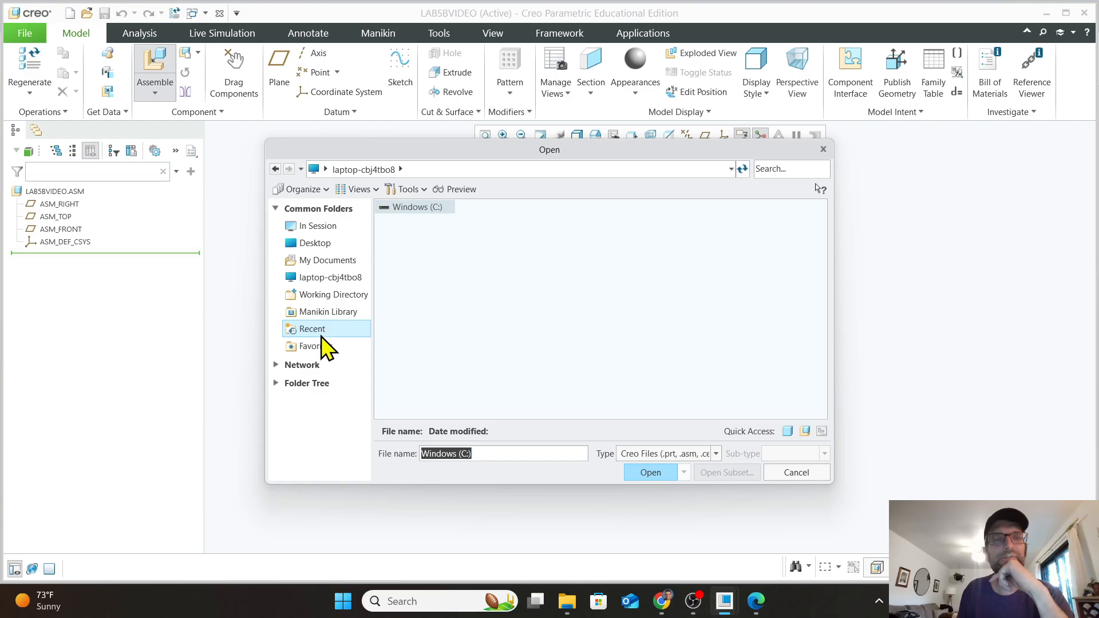
{"action": "left_click", "coordinate": [408, 208]}
{"action": "double_click", "coordinate": [409, 208]}
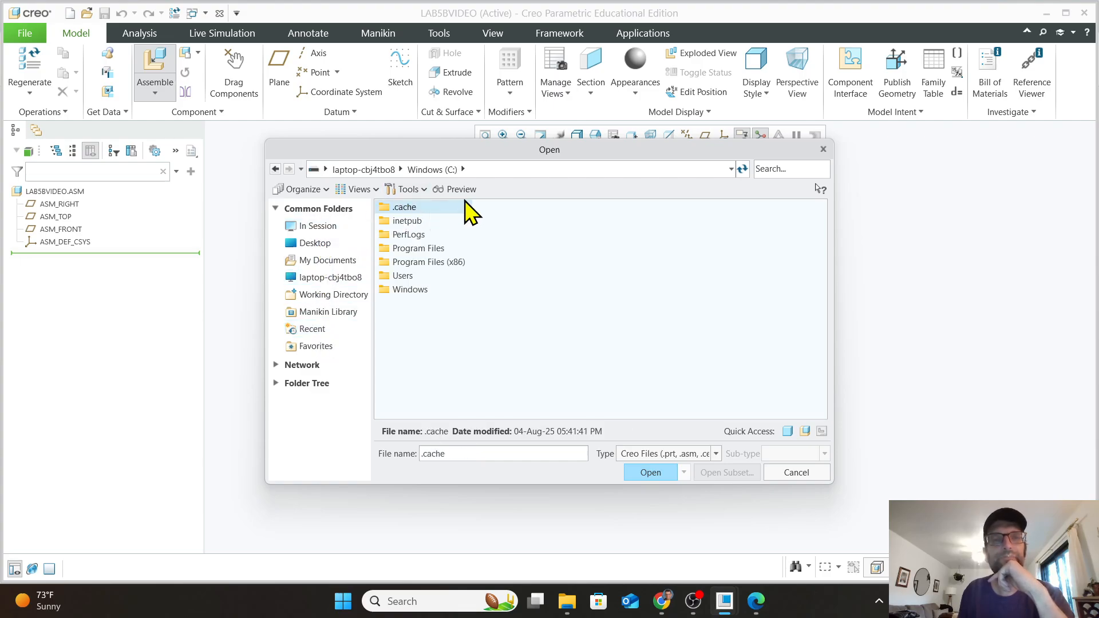
{"action": "double_click", "coordinate": [410, 277]}
{"action": "double_click", "coordinate": [403, 208]}
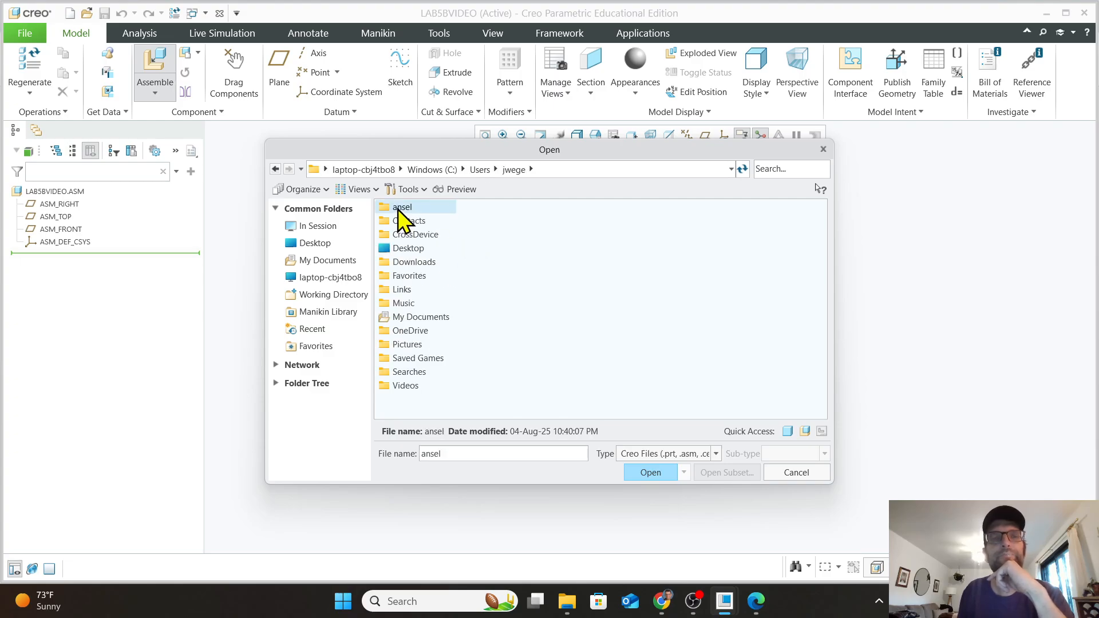
{"action": "double_click", "coordinate": [417, 262]}
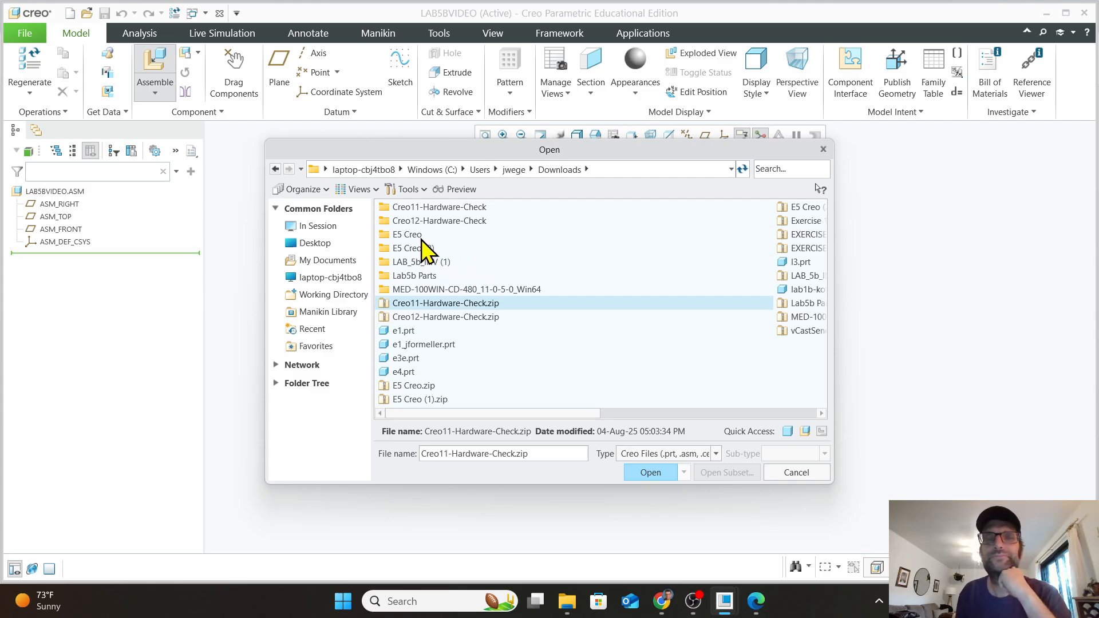
{"action": "double_click", "coordinate": [424, 277]}
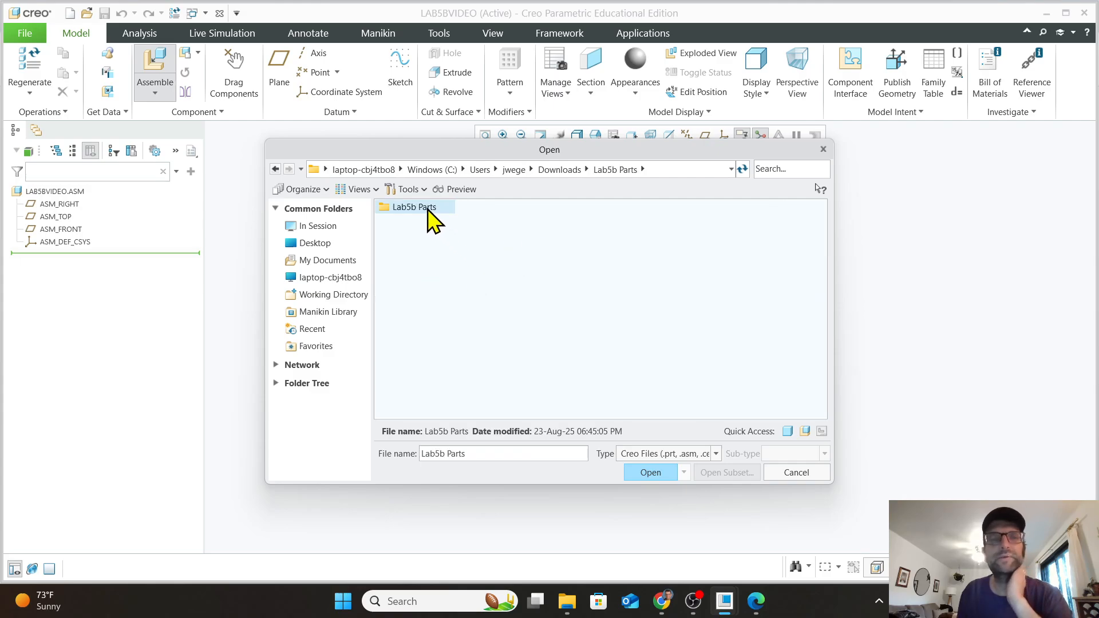
{"action": "double_click", "coordinate": [427, 210]}
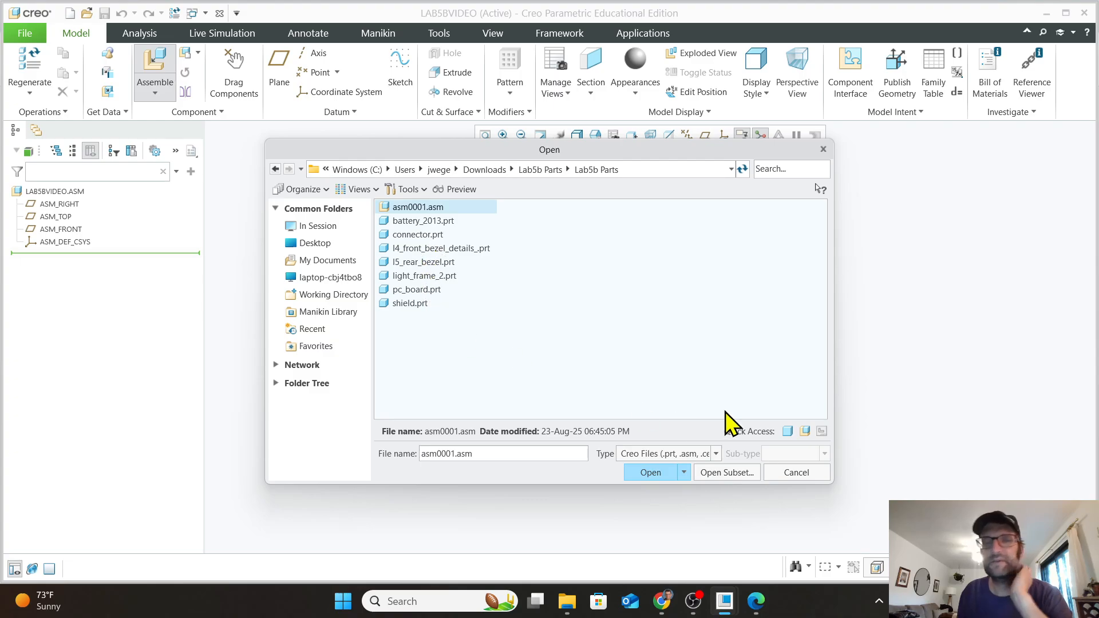
{"action": "left_click", "coordinate": [440, 263]}
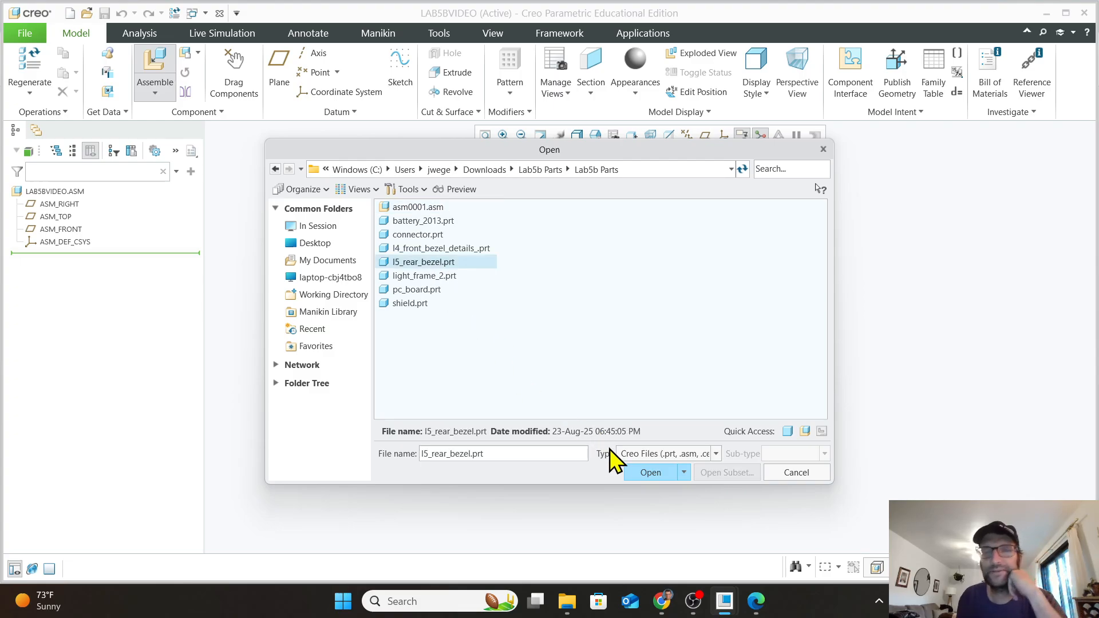
{"action": "left_click", "coordinate": [647, 473]}
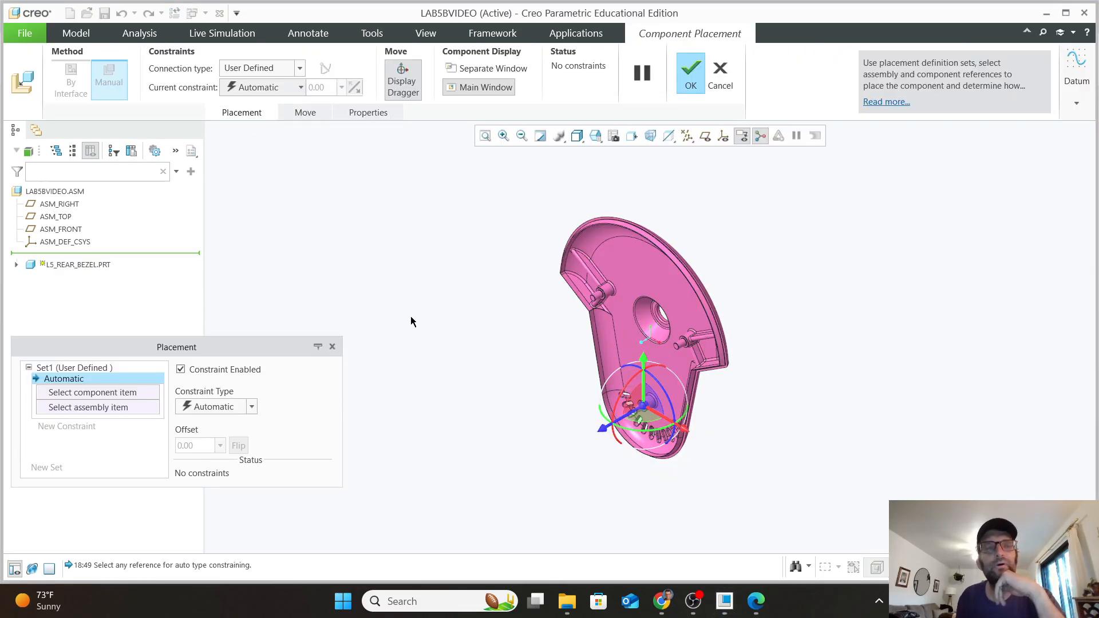
Step: Constrain the rear bezel with the Default constraint type and accept its placement
{"action": "left_click", "coordinate": [253, 406]}
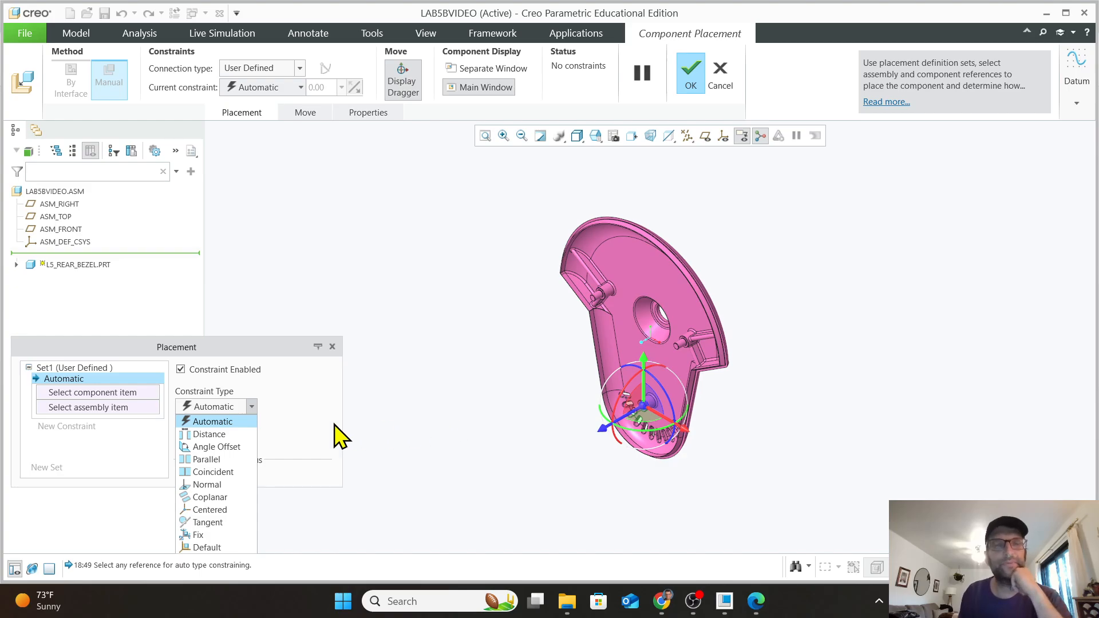
{"action": "left_click", "coordinate": [214, 550]}
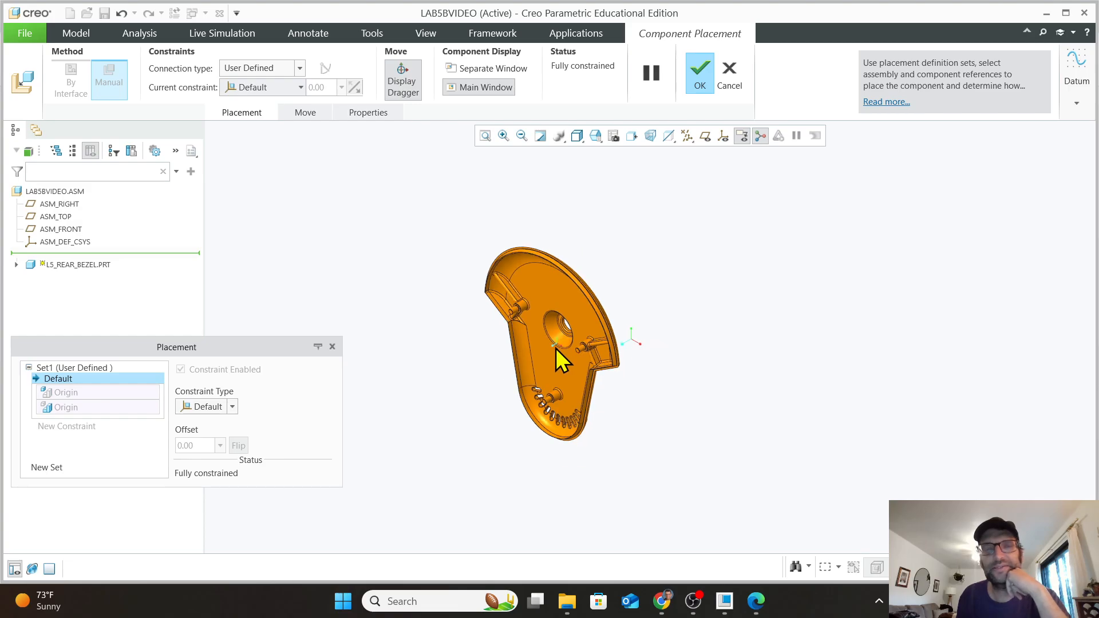
{"action": "scroll", "coordinate": [556, 348], "scroll_direction": "up", "scroll_amount": 5}
{"action": "scroll", "coordinate": [555, 348], "scroll_direction": "down", "scroll_amount": 3}
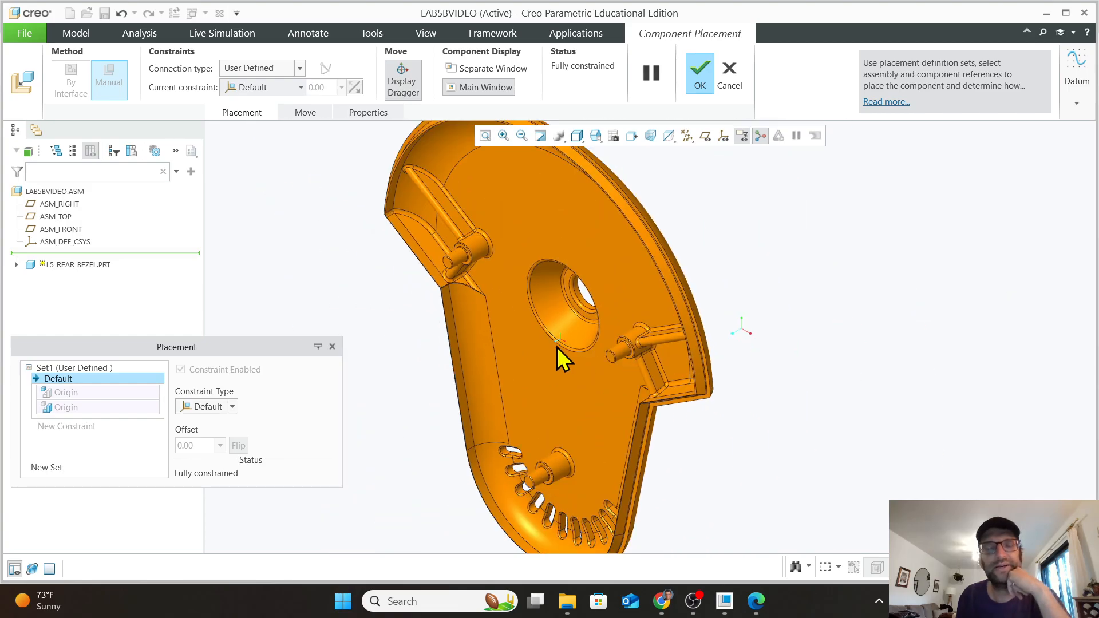
{"action": "scroll", "coordinate": [558, 353], "scroll_direction": "down", "scroll_amount": 1}
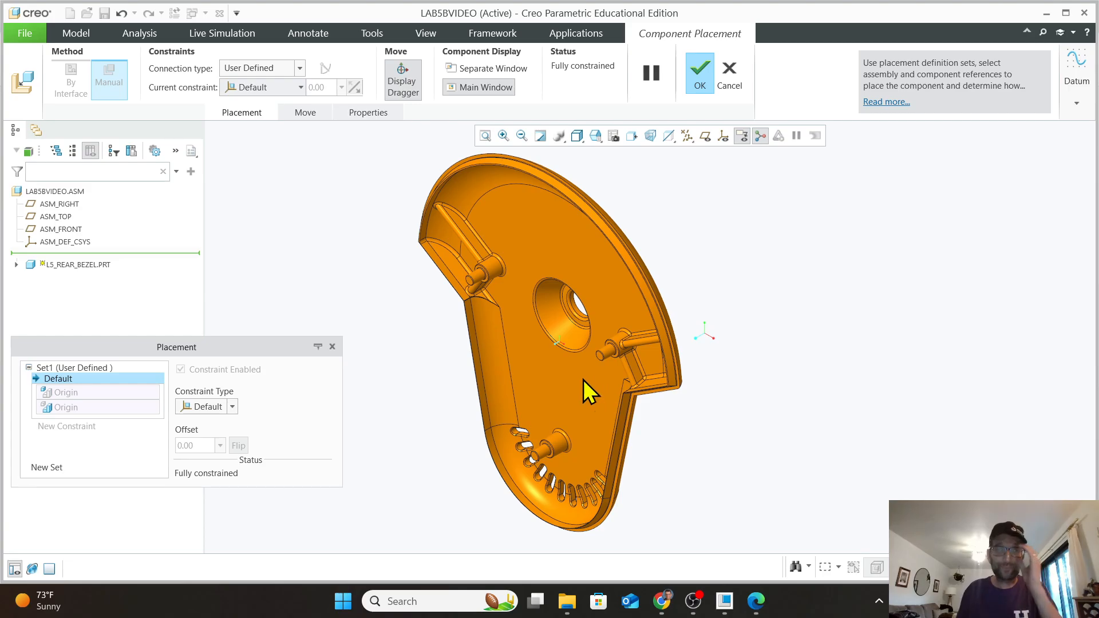
{"action": "left_click", "coordinate": [695, 86]}
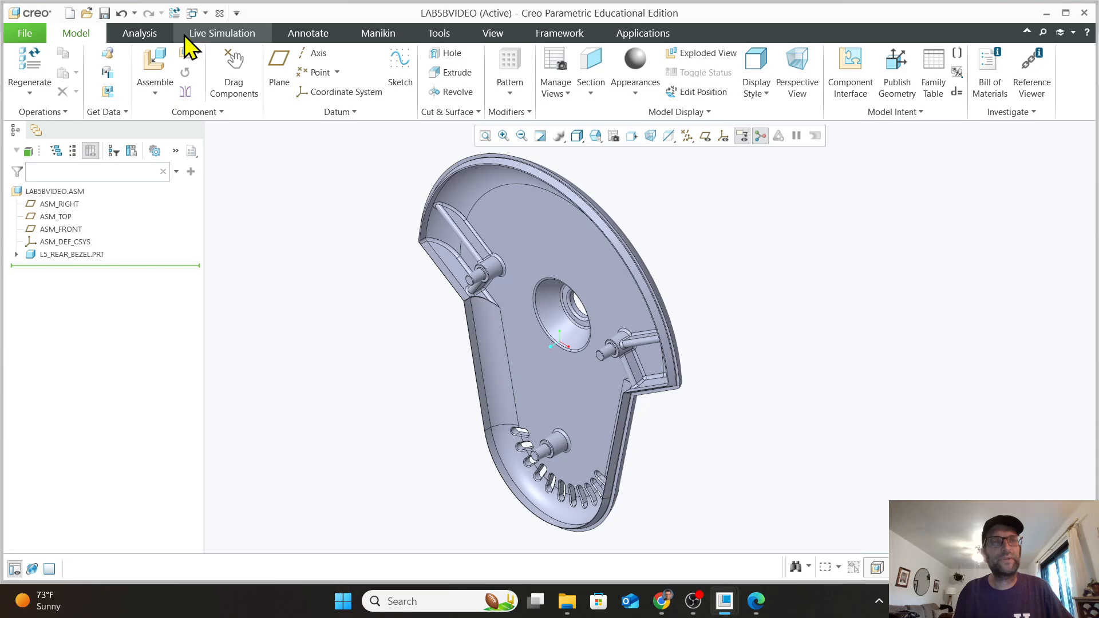
Step: Insert pc_board.prt from the Lab5b Parts folder as the second component
{"action": "left_click", "coordinate": [153, 70]}
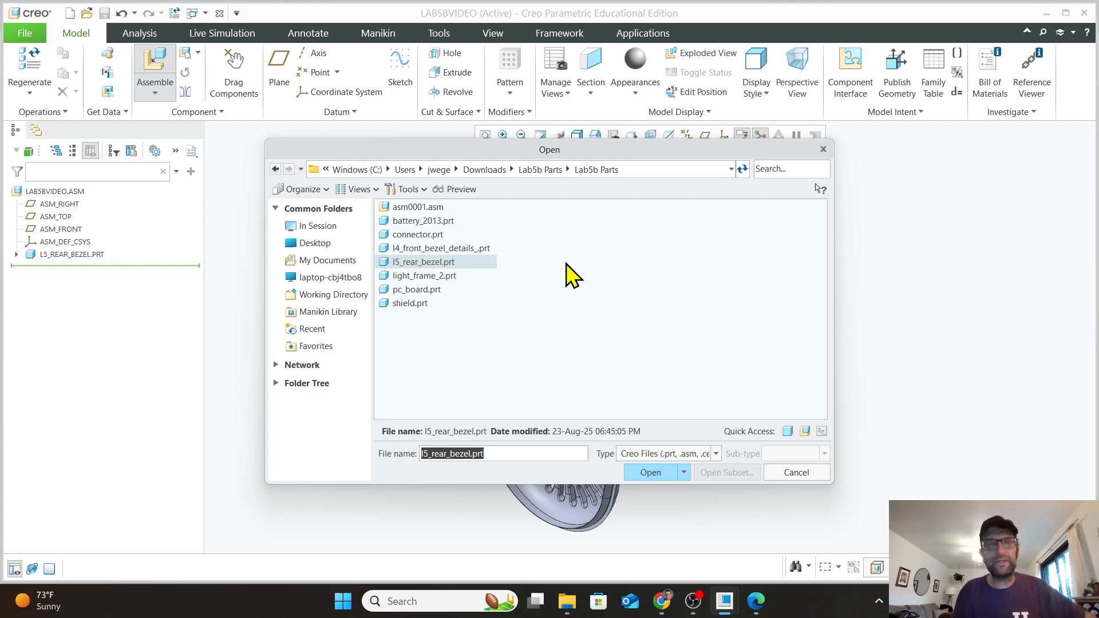
{"action": "left_click", "coordinate": [413, 289]}
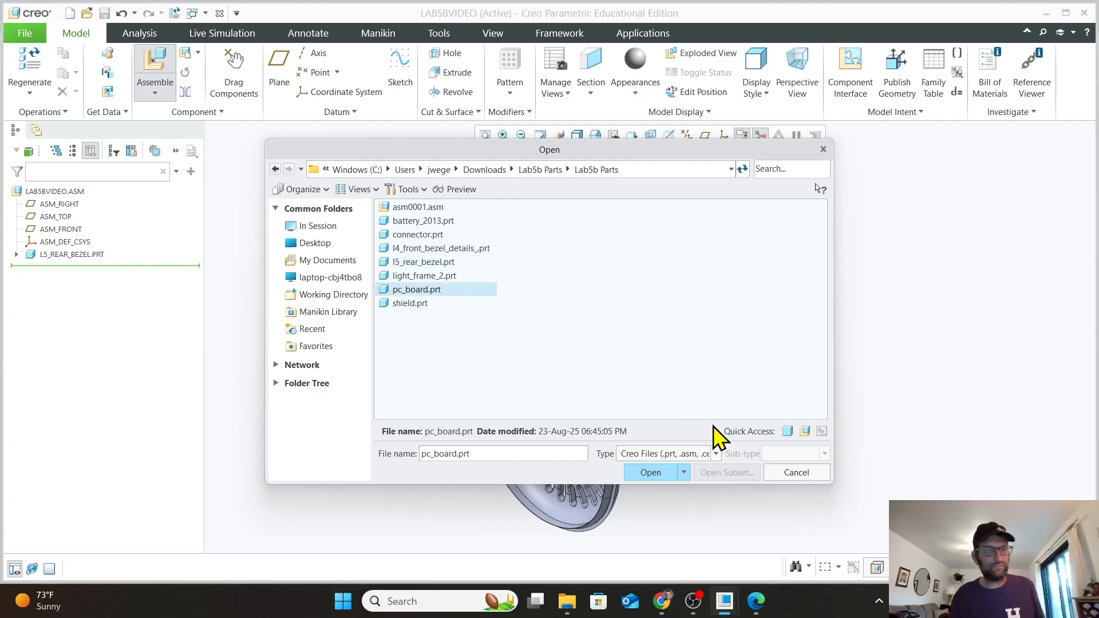
{"action": "left_click", "coordinate": [650, 472]}
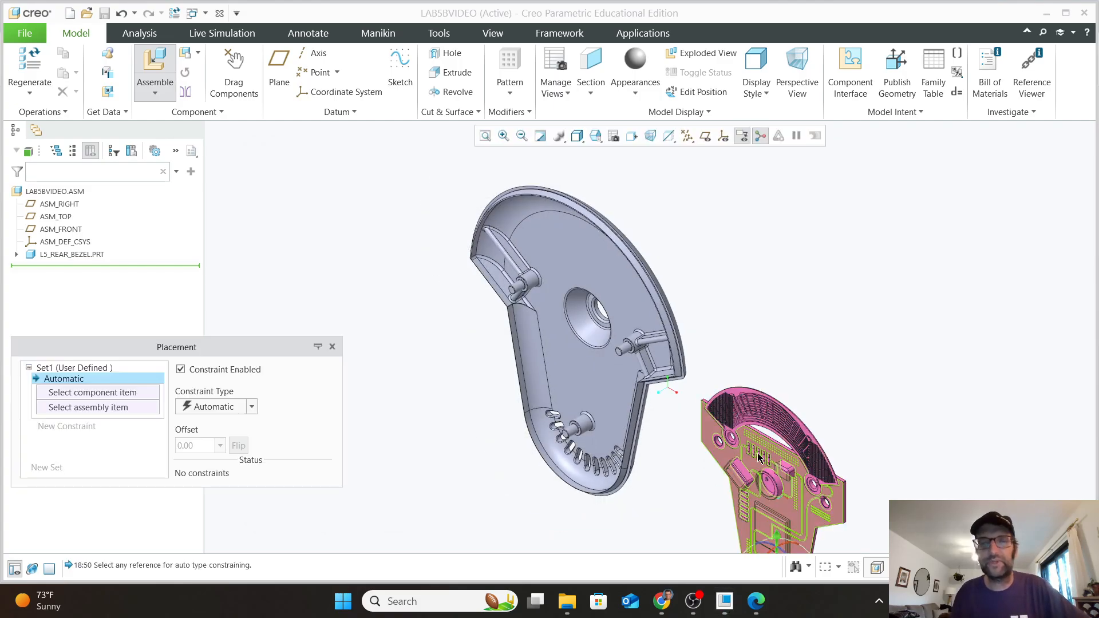
Step: Make the inner surface of the PC board's bottom hole coincident with the rear bezel's lower pin
{"action": "middle_click_drag", "start_coordinate": [677, 475], "coordinate": [675, 444]}
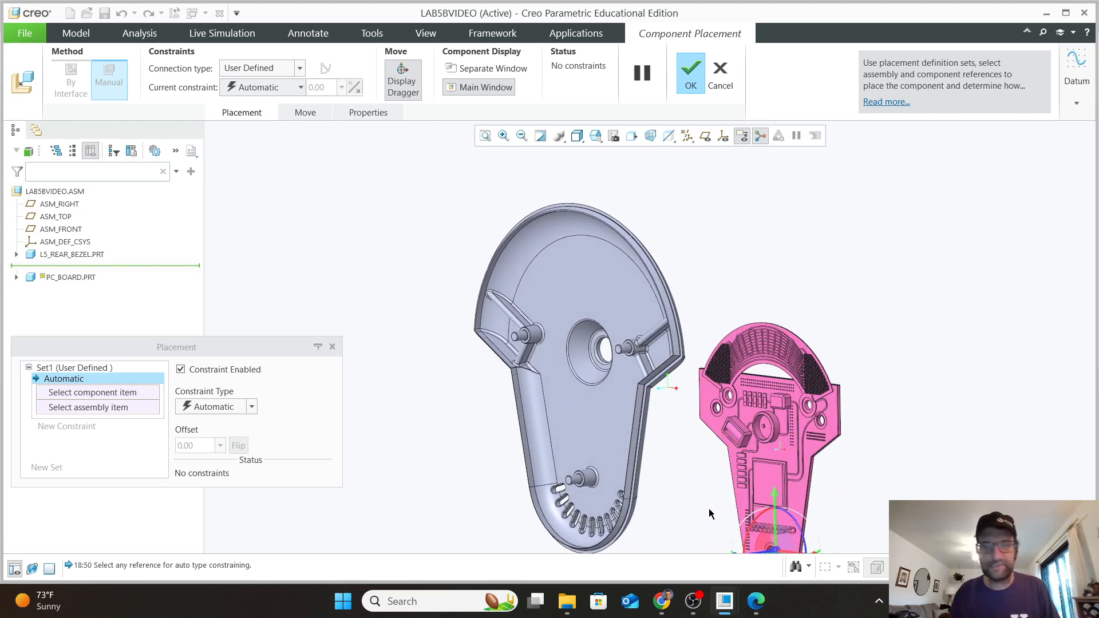
{"action": "middle_click_drag", "start_coordinate": [708, 509], "coordinate": [688, 436], "text": "shift"}
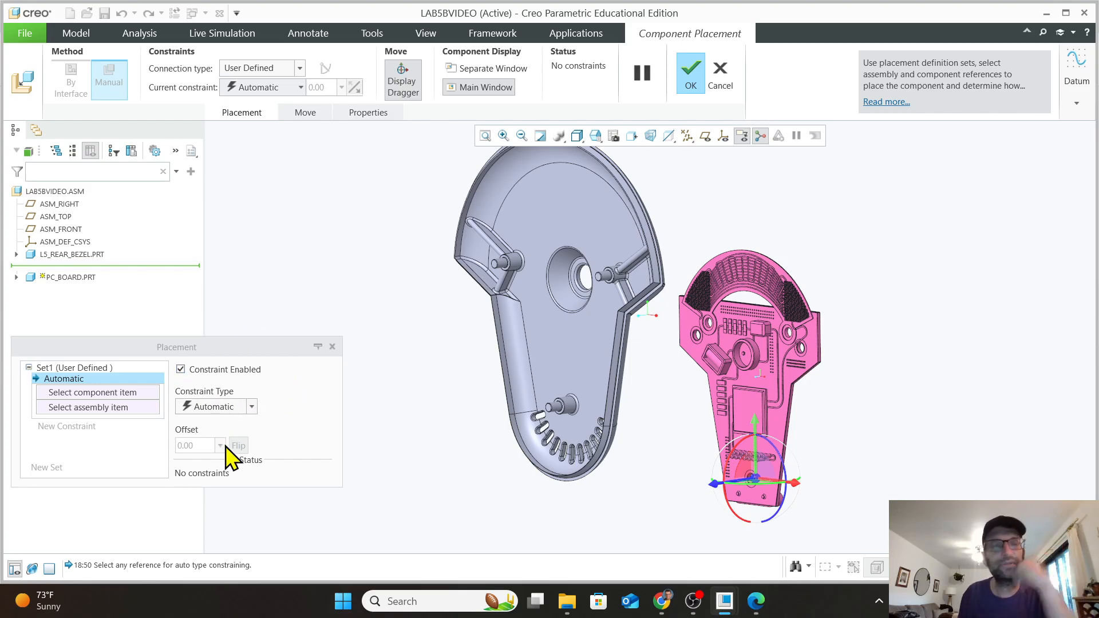
{"action": "scroll", "coordinate": [682, 502], "scroll_direction": "down", "scroll_amount": 3}
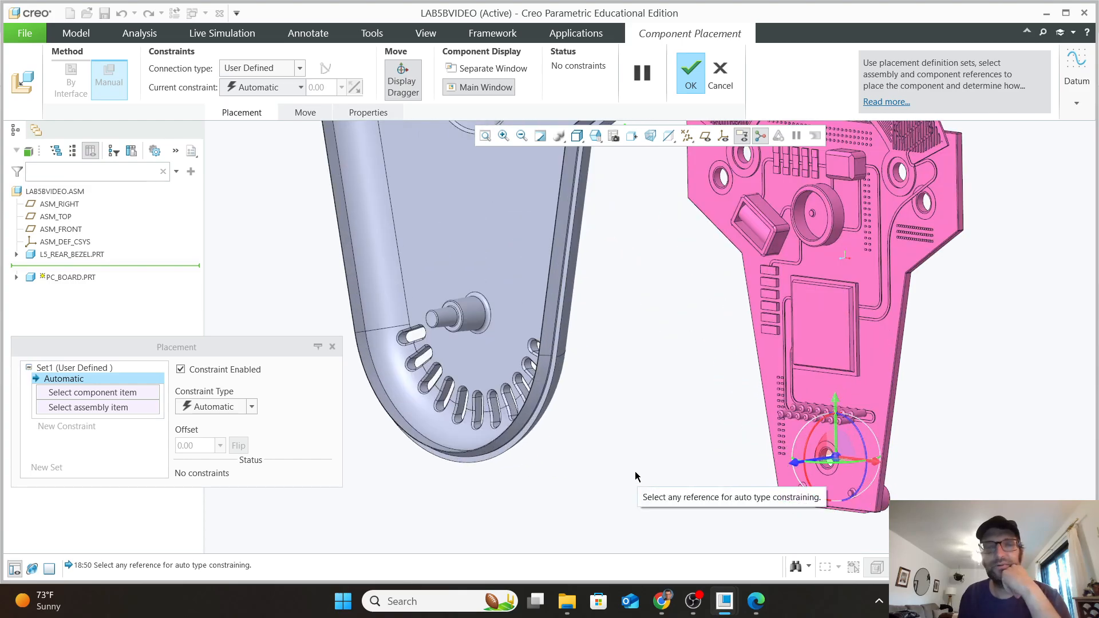
{"action": "scroll", "coordinate": [830, 475], "scroll_direction": "down", "scroll_amount": 5}
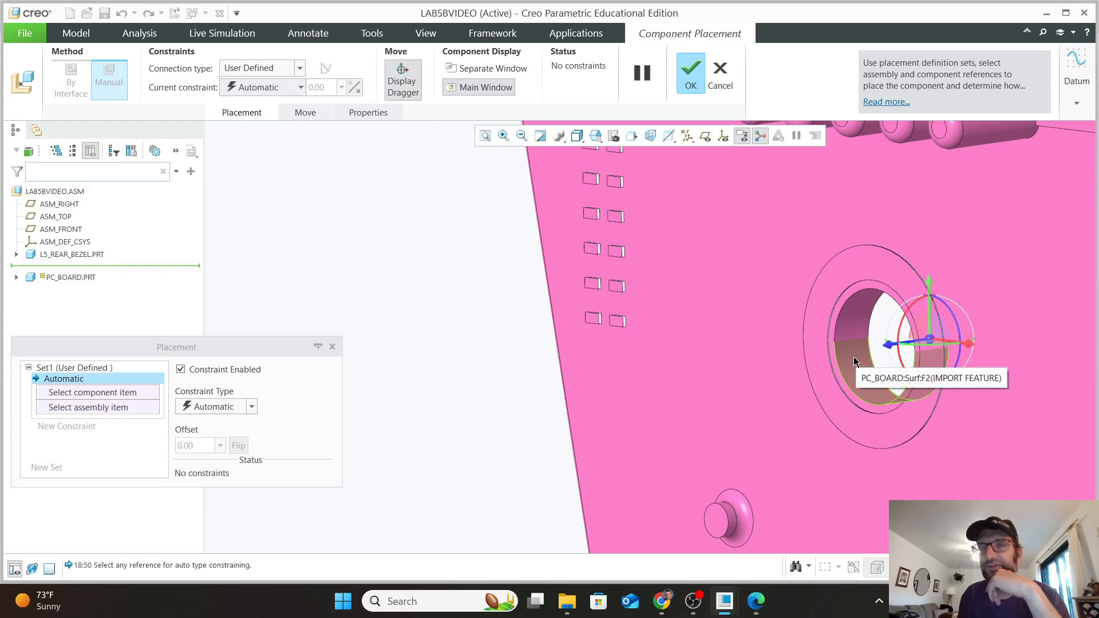
{"action": "left_click", "coordinate": [858, 362]}
{"action": "scroll", "coordinate": [675, 430], "scroll_direction": "up", "scroll_amount": 10}
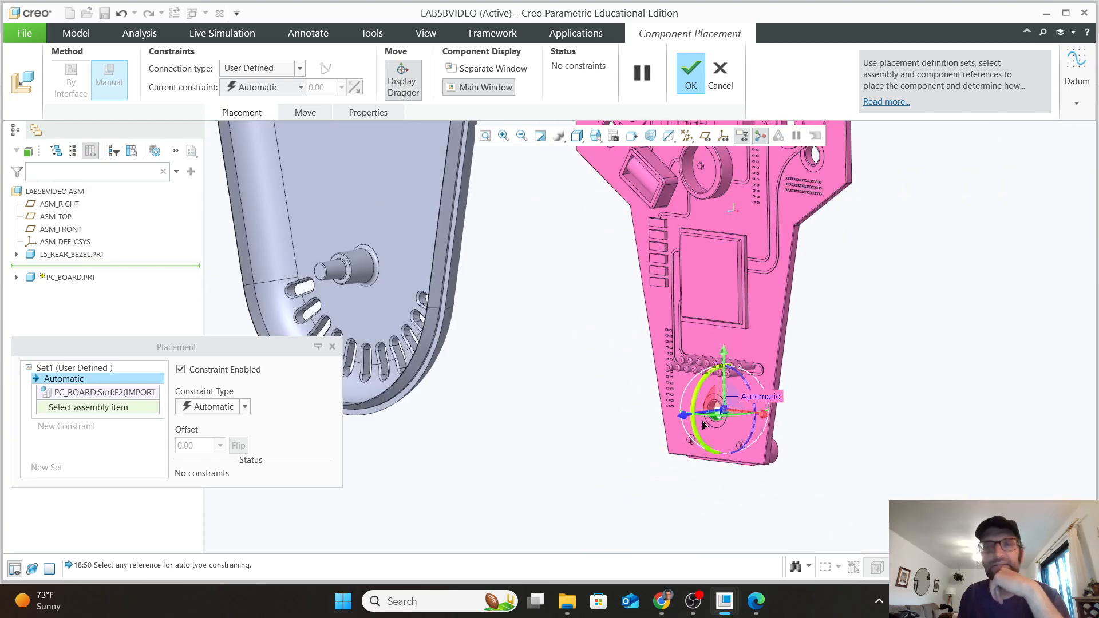
{"action": "scroll", "coordinate": [566, 378], "scroll_direction": "down", "scroll_amount": 4}
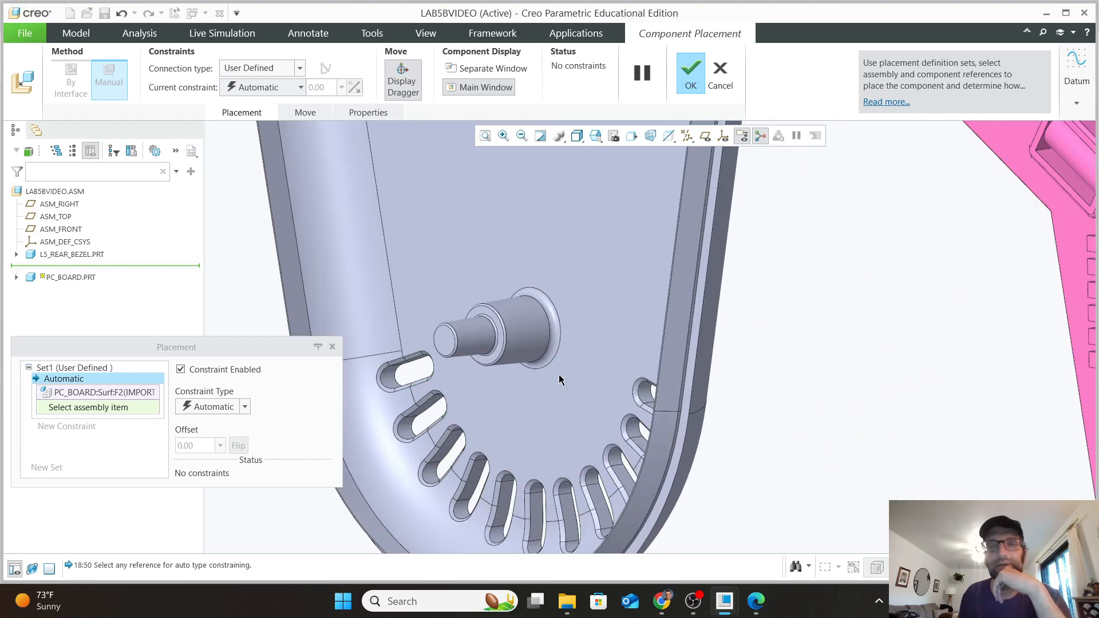
{"action": "left_click", "coordinate": [474, 344]}
{"action": "scroll", "coordinate": [589, 502], "scroll_direction": "down", "scroll_amount": 3}
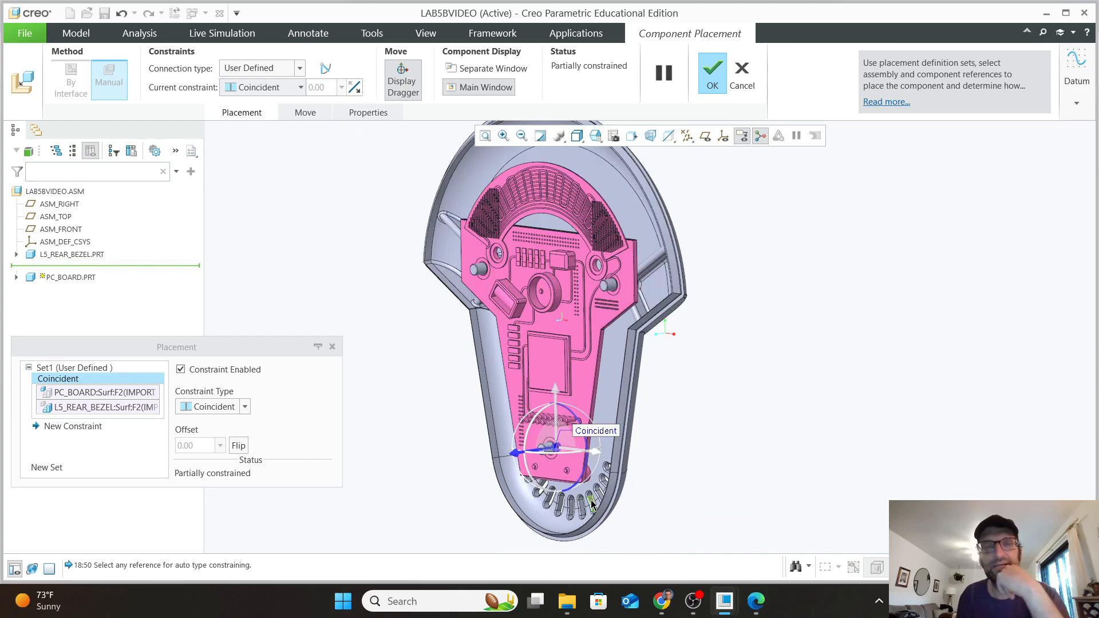
Step: Move the PC board out of the rear bezel along the lower pin's axis to expose the mating faces
{"action": "middle_click_drag", "start_coordinate": [627, 496], "coordinate": [616, 497]}
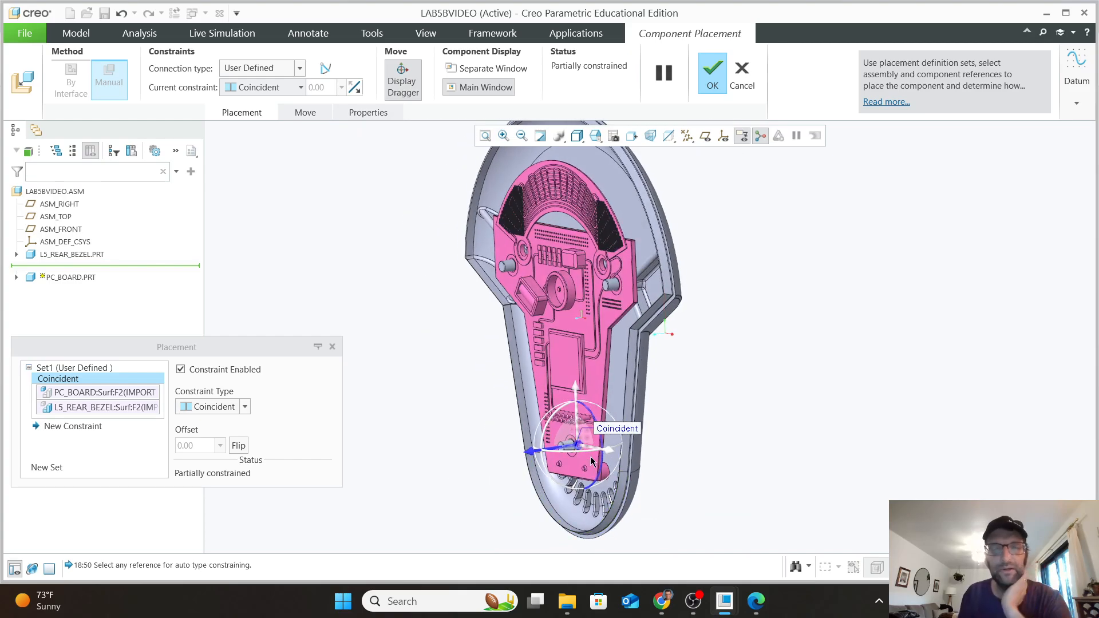
{"action": "scroll", "coordinate": [591, 460], "scroll_direction": "up", "scroll_amount": 4}
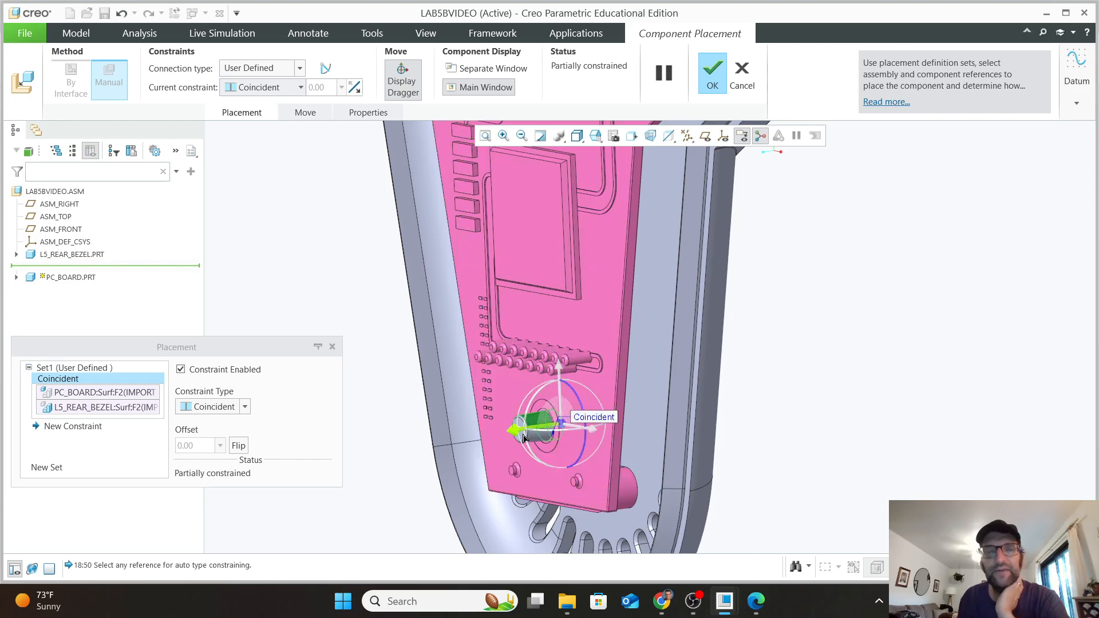
{"action": "left_click_drag", "start_coordinate": [517, 437], "coordinate": [331, 466]}
{"action": "middle_click_drag", "start_coordinate": [332, 466], "coordinate": [471, 501]}
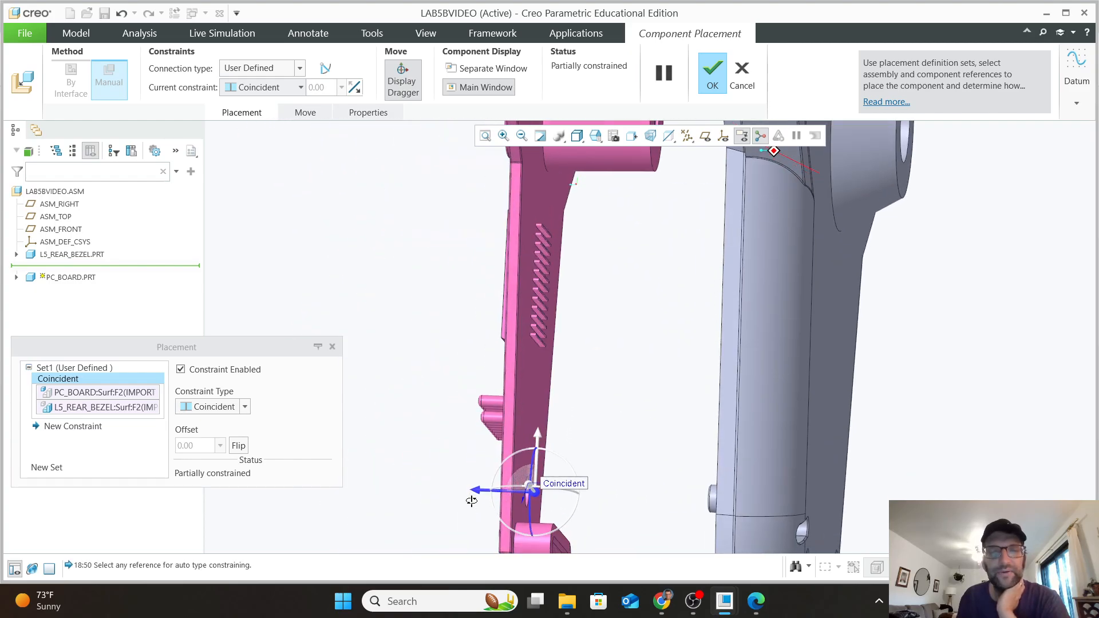
Step: Add a second placement constraint between the shoulder face of the rear bezel's lower pin and the PC board's back face
{"action": "left_click", "coordinate": [58, 426]}
{"action": "middle_click_drag", "start_coordinate": [607, 417], "coordinate": [661, 449]}
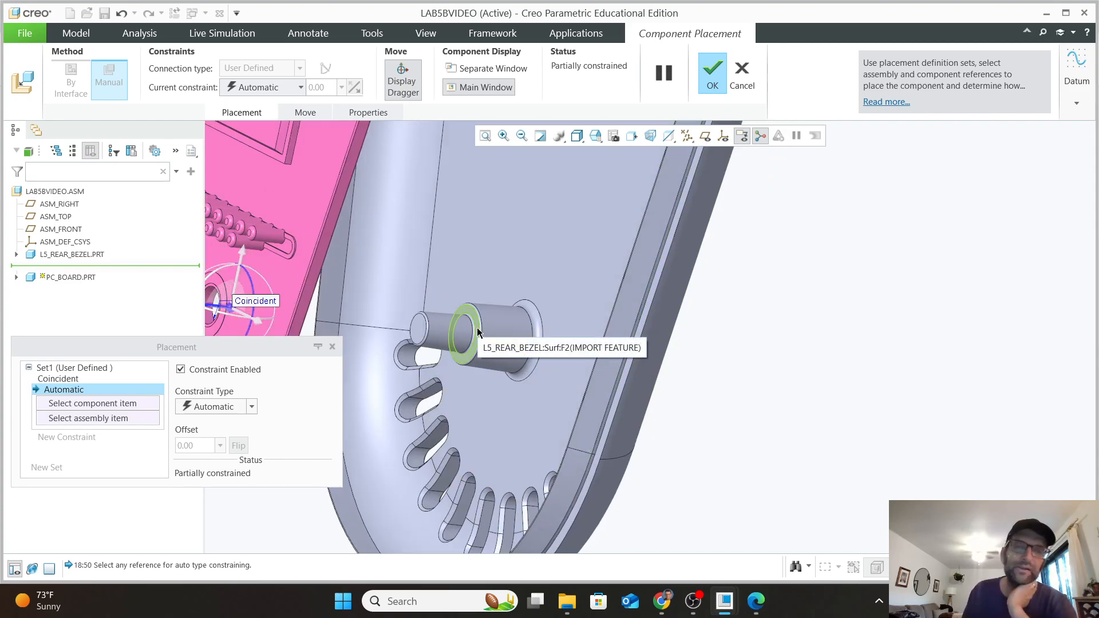
{"action": "left_click", "coordinate": [478, 332]}
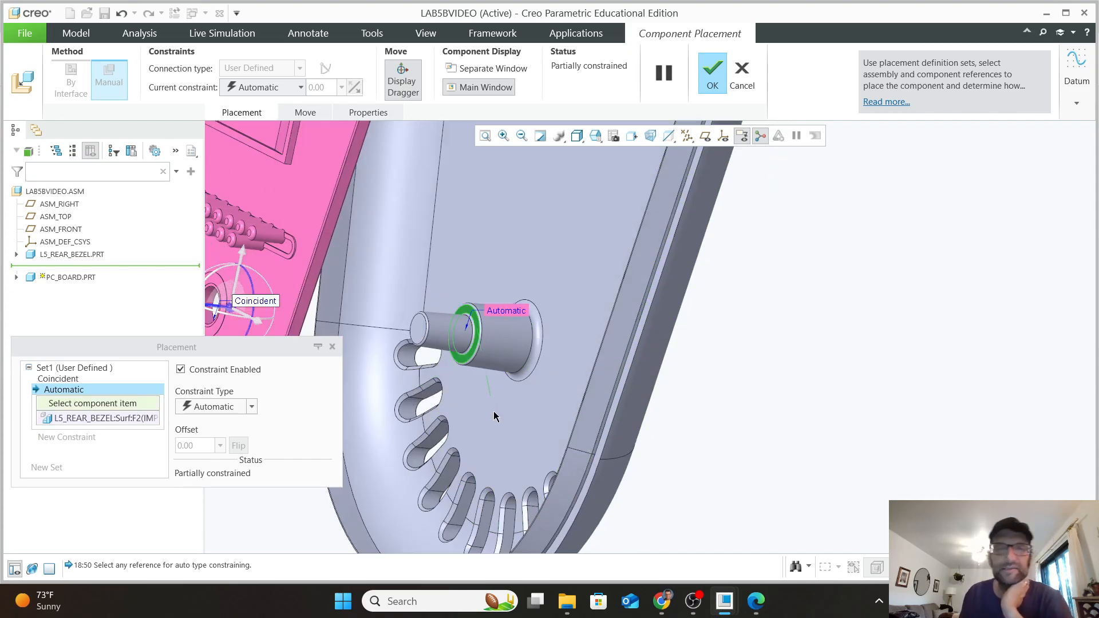
{"action": "middle_click_drag", "start_coordinate": [493, 411], "coordinate": [446, 426]}
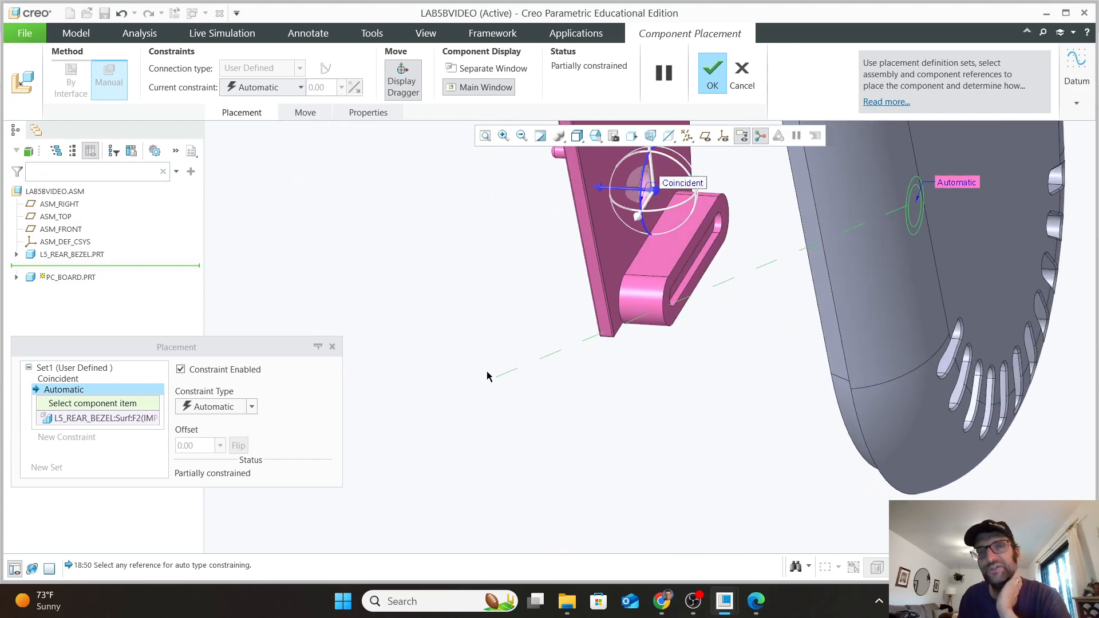
{"action": "scroll", "coordinate": [622, 256], "scroll_direction": "up", "scroll_amount": 3}
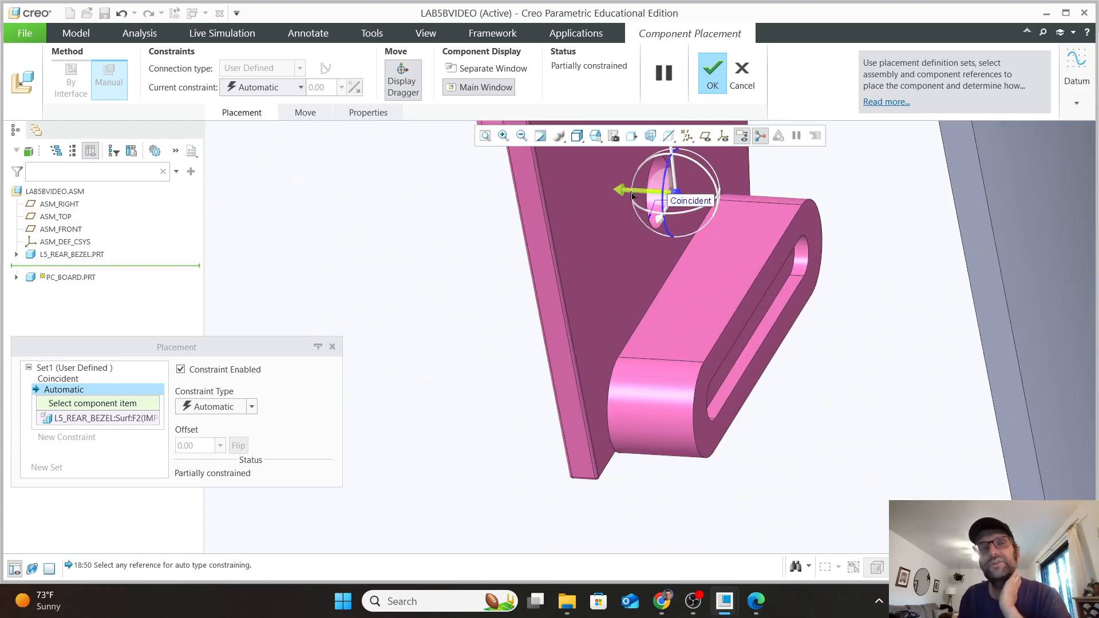
{"action": "scroll", "coordinate": [606, 219], "scroll_direction": "down", "scroll_amount": 5}
{"action": "scroll", "coordinate": [618, 211], "scroll_direction": "up", "scroll_amount": 4}
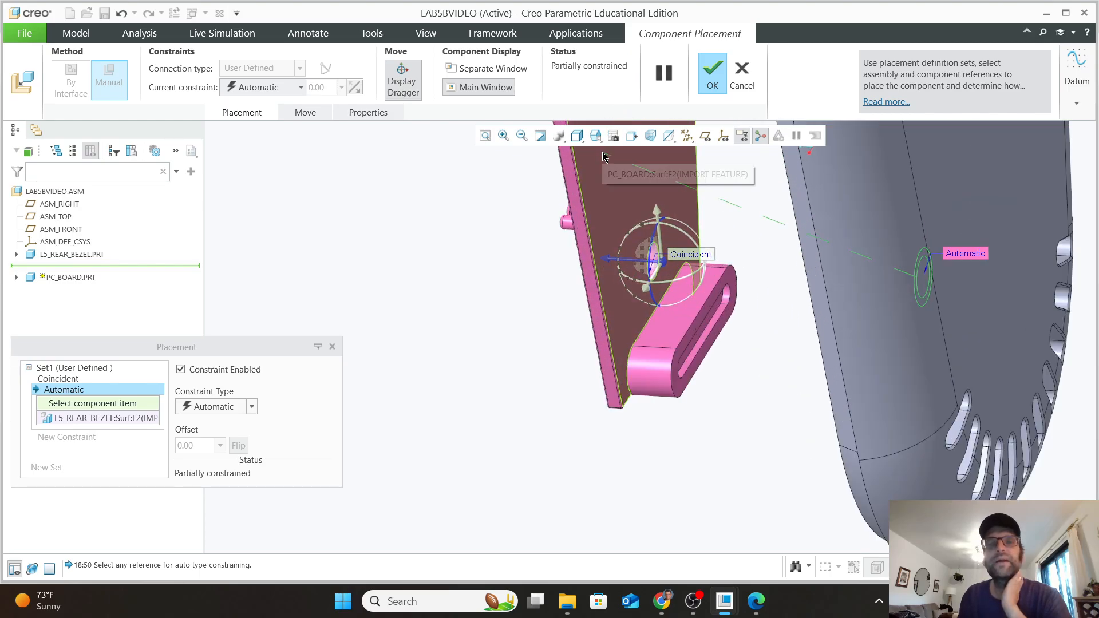
{"action": "left_click", "coordinate": [618, 211]}
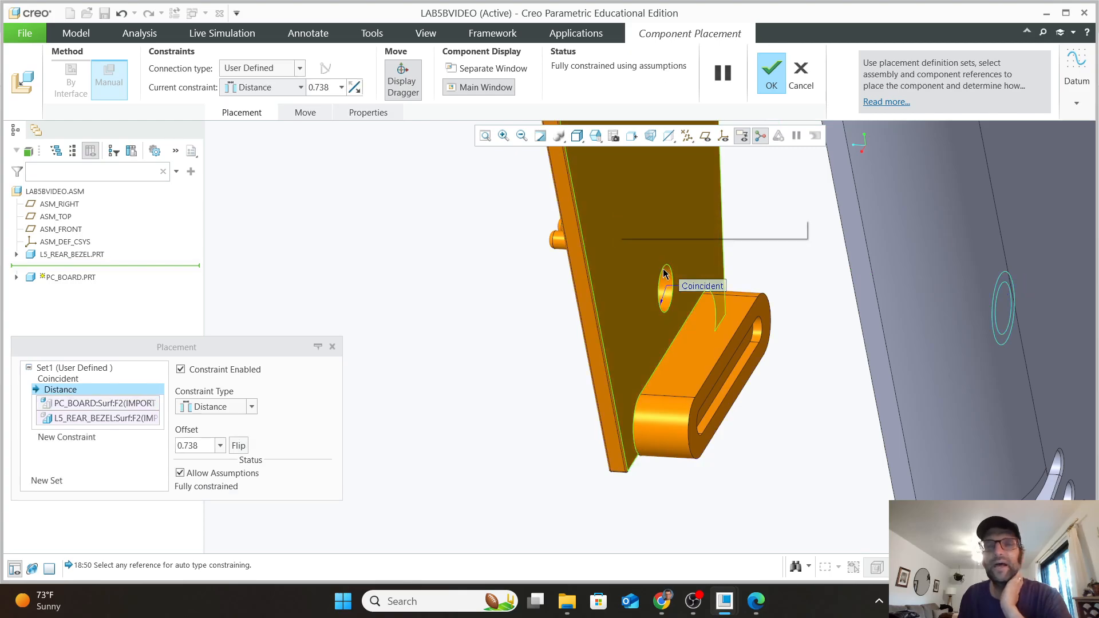
Step: Change the second constraint's type to Coincident and accept the PC board's placement
{"action": "middle_click_drag", "start_coordinate": [635, 327], "coordinate": [657, 325]}
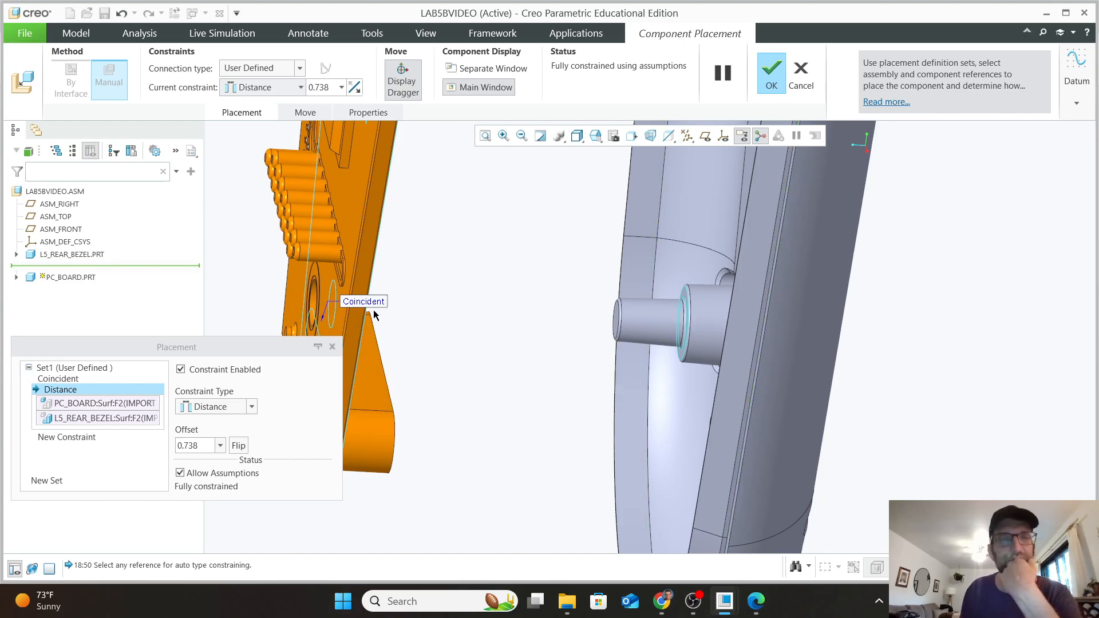
{"action": "left_click", "coordinate": [252, 407]}
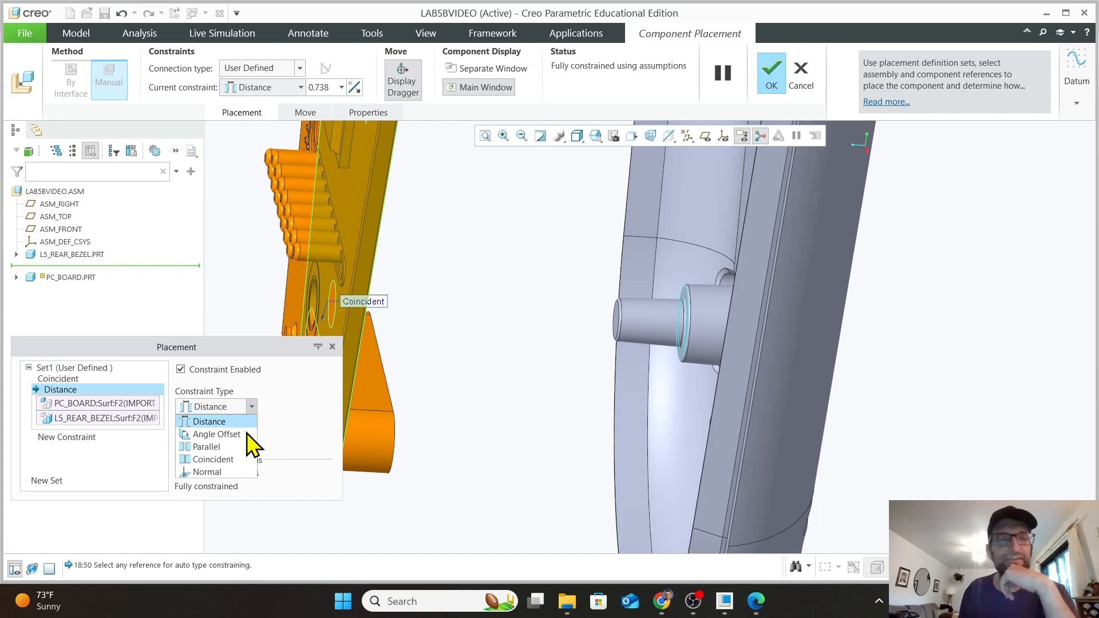
{"action": "left_click", "coordinate": [213, 459]}
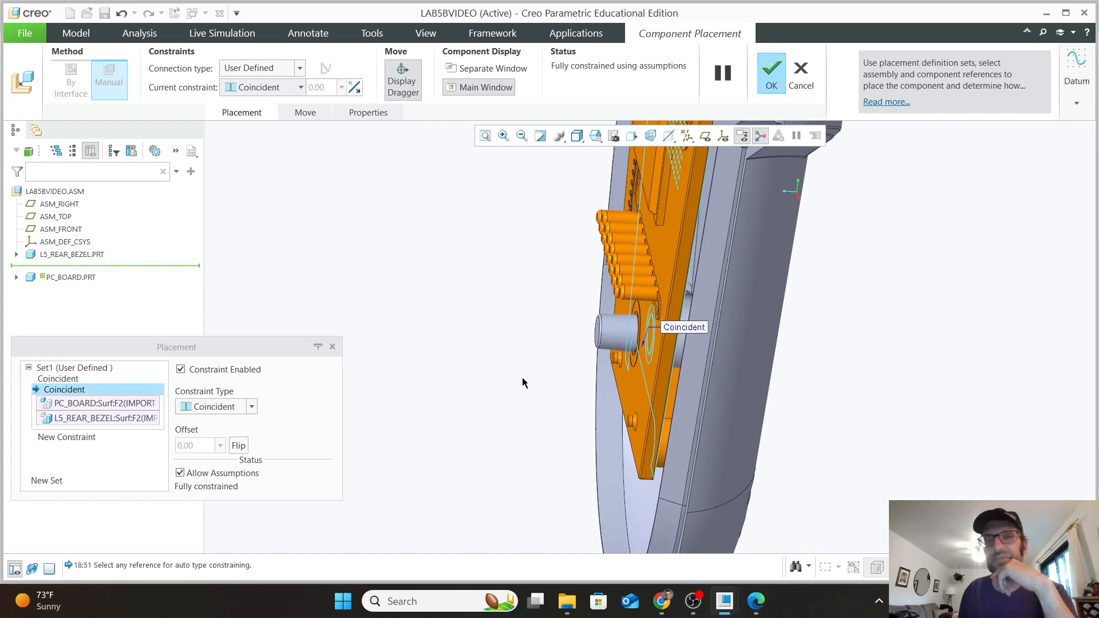
{"action": "middle_click_drag", "start_coordinate": [522, 377], "coordinate": [582, 267]}
{"action": "scroll", "coordinate": [582, 264], "scroll_direction": "up", "scroll_amount": 3}
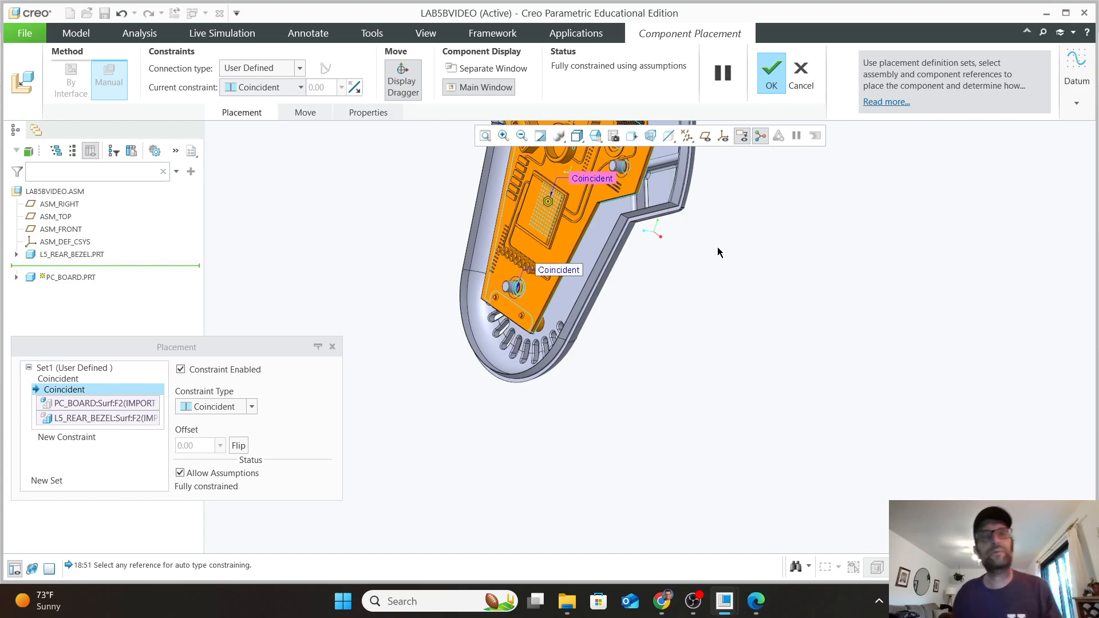
{"action": "middle_click_drag", "start_coordinate": [729, 242], "coordinate": [842, 180]}
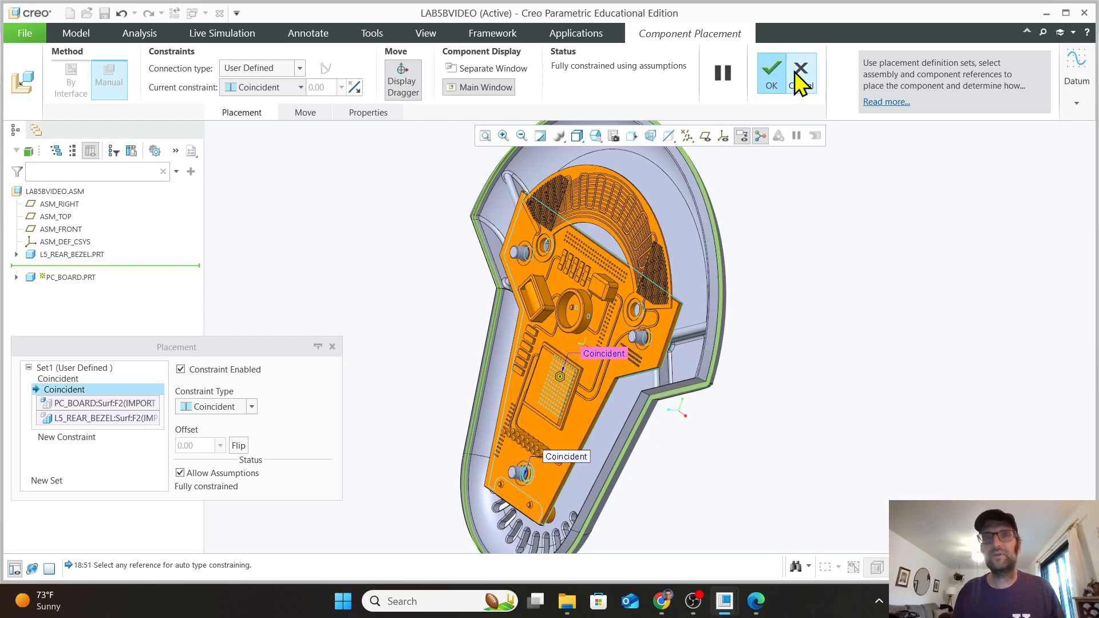
{"action": "left_click", "coordinate": [771, 81]}
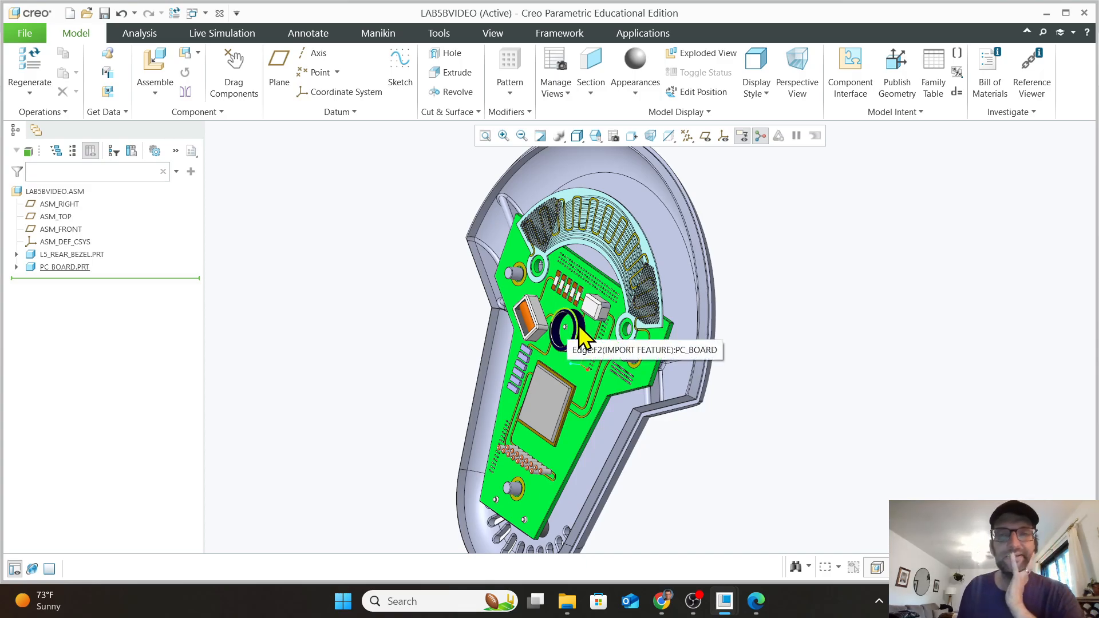
Step: Insert shield.prt from the Lab5b Parts folder as the third component
{"action": "left_click", "coordinate": [150, 77]}
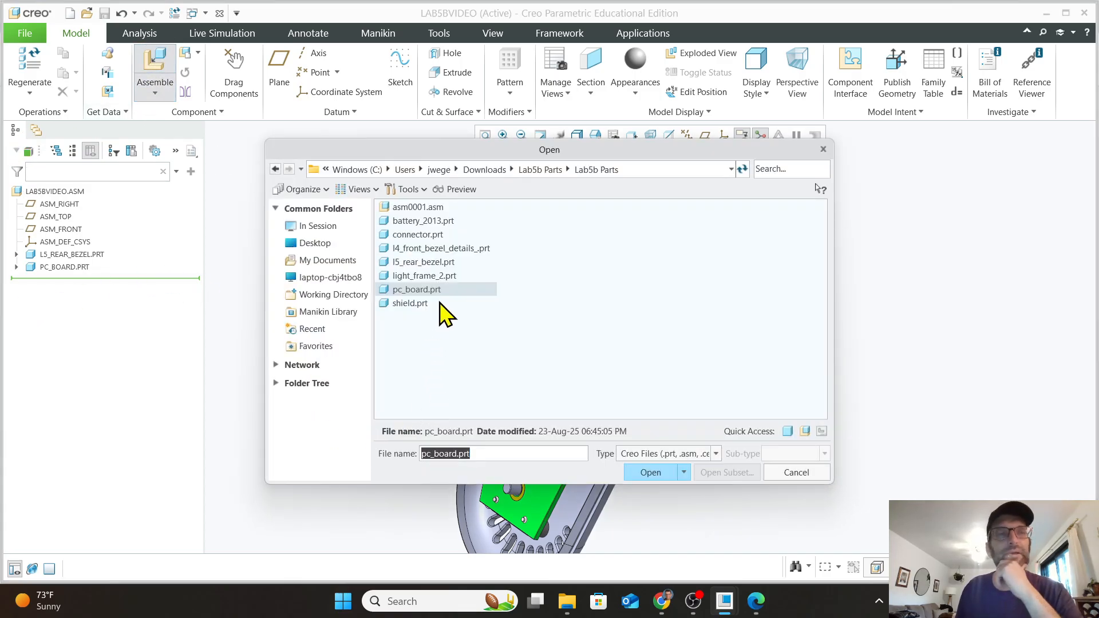
{"action": "left_click", "coordinate": [406, 304]}
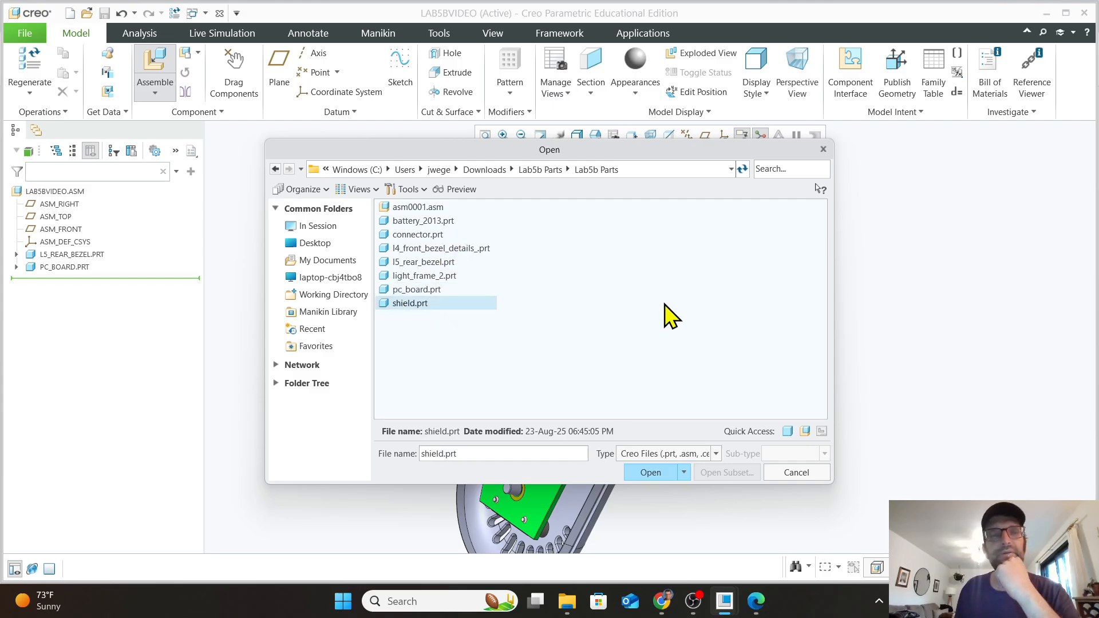
{"action": "left_click", "coordinate": [652, 472]}
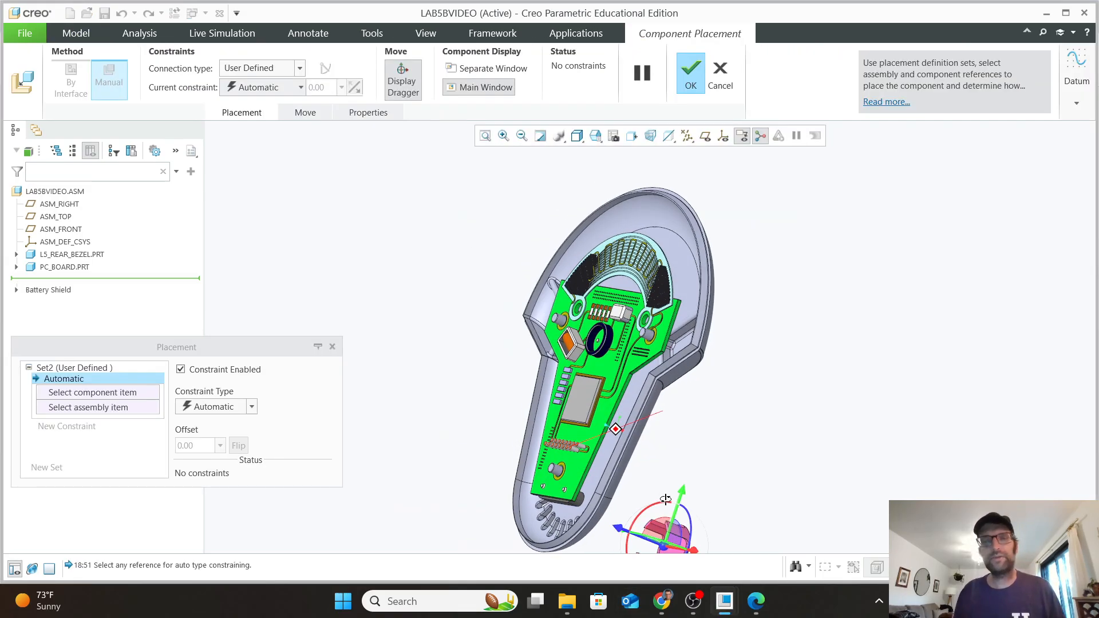
Step: Examine the battery shield beside the PC board and the available constraint types to decide how the shield mates
{"action": "middle_click_drag", "start_coordinate": [665, 499], "coordinate": [673, 503]}
{"action": "scroll", "coordinate": [674, 503], "scroll_direction": "up", "scroll_amount": 2}
{"action": "scroll", "coordinate": [675, 502], "scroll_direction": "down", "scroll_amount": 6}
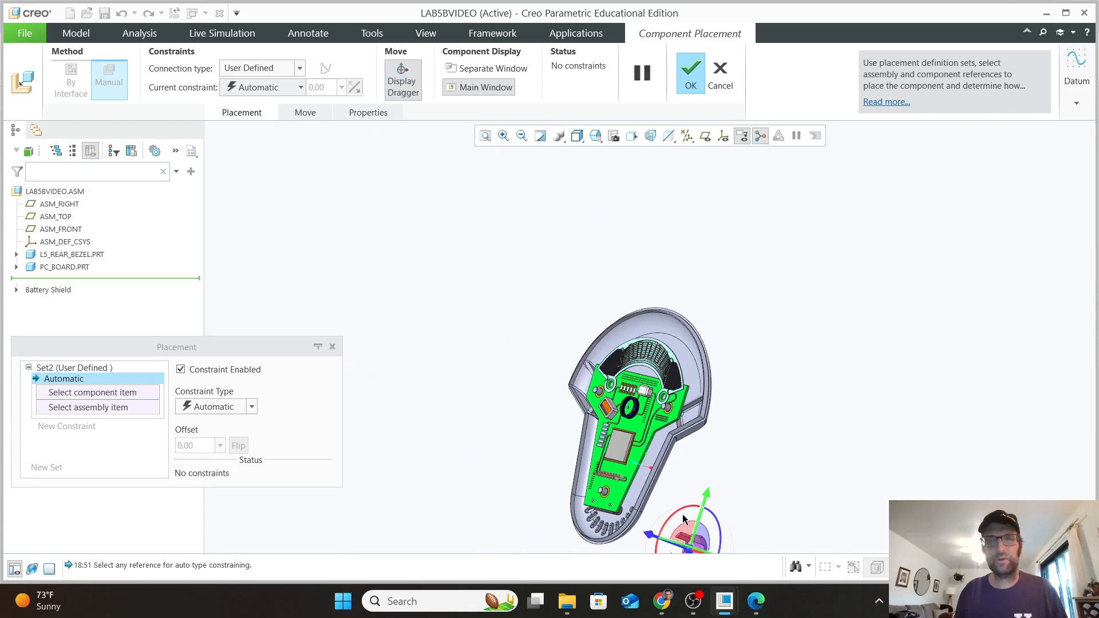
{"action": "middle_click_drag", "start_coordinate": [722, 541], "coordinate": [636, 528]}
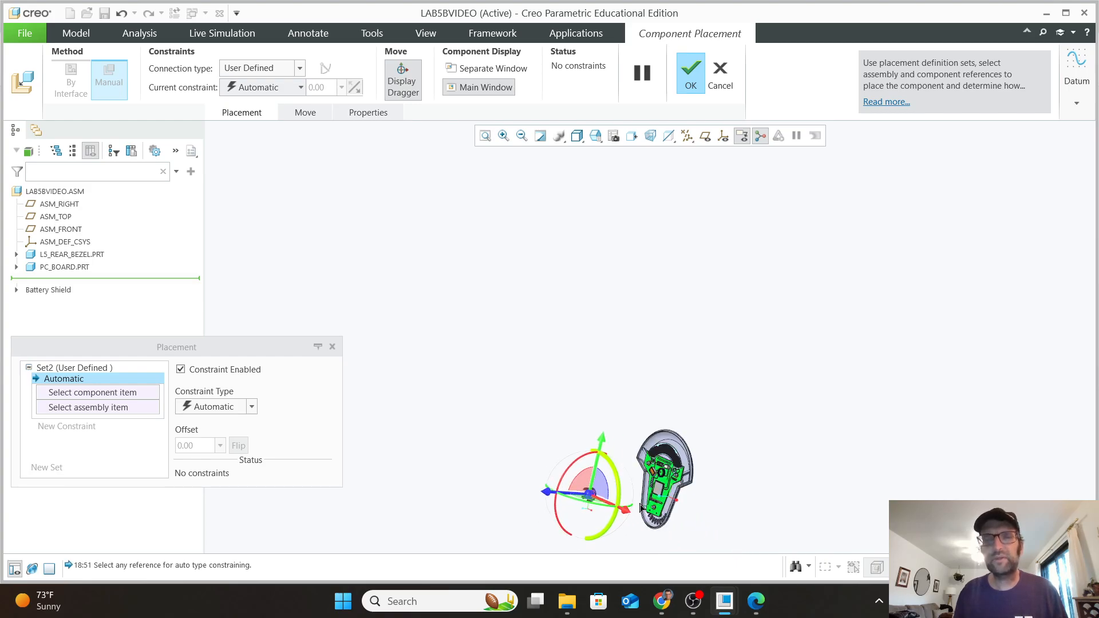
{"action": "scroll", "coordinate": [641, 515], "scroll_direction": "up", "scroll_amount": 6}
{"action": "middle_click_drag", "start_coordinate": [631, 493], "coordinate": [675, 487]}
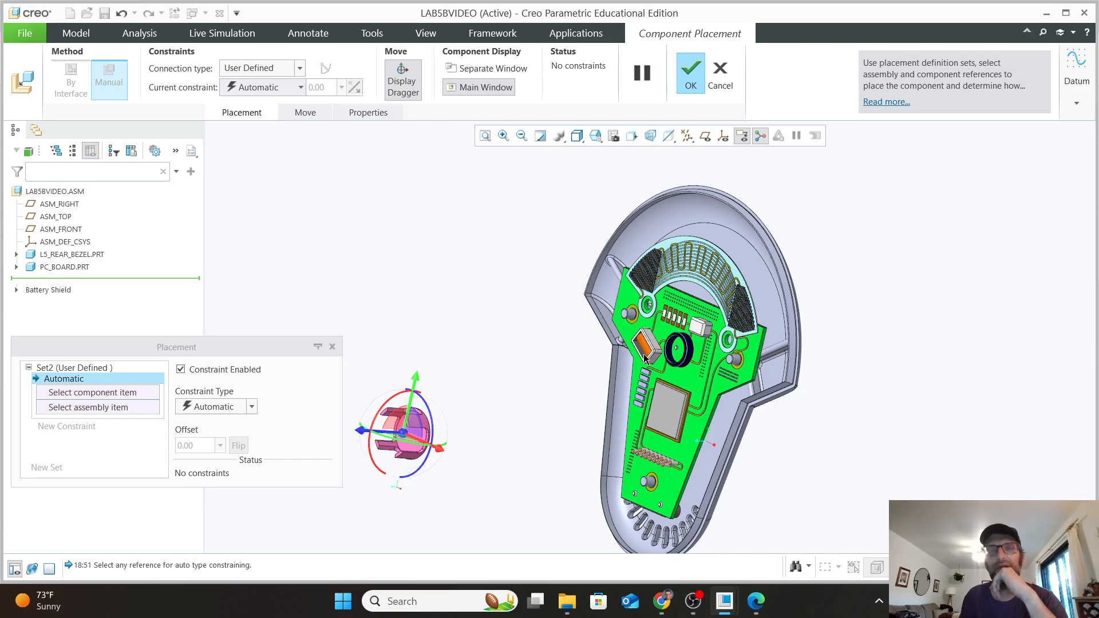
{"action": "scroll", "coordinate": [479, 404], "scroll_direction": "down", "scroll_amount": 2}
{"action": "scroll", "coordinate": [497, 392], "scroll_direction": "up", "scroll_amount": 1}
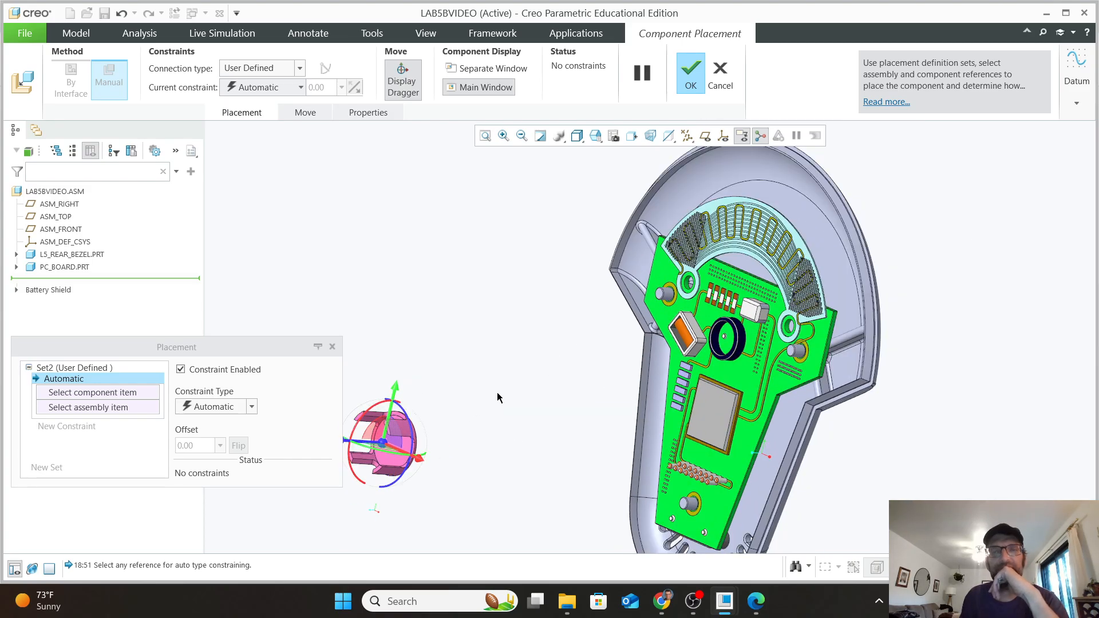
{"action": "scroll", "coordinate": [503, 412], "scroll_direction": "up", "scroll_amount": 1}
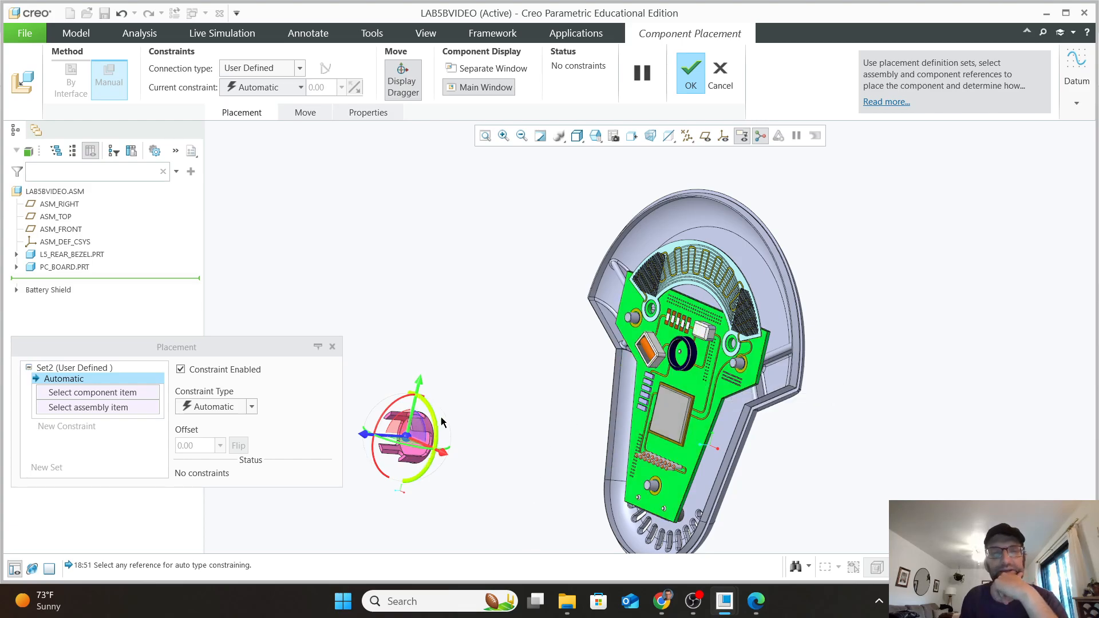
{"action": "scroll", "coordinate": [481, 449], "scroll_direction": "down", "scroll_amount": 2}
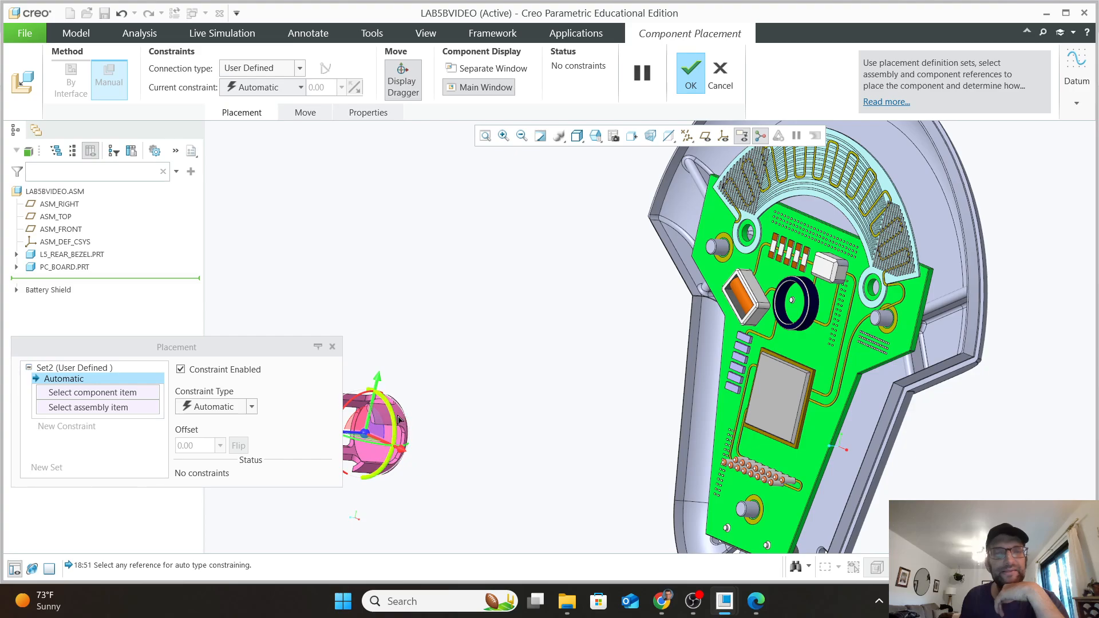
{"action": "left_click", "coordinate": [253, 407]}
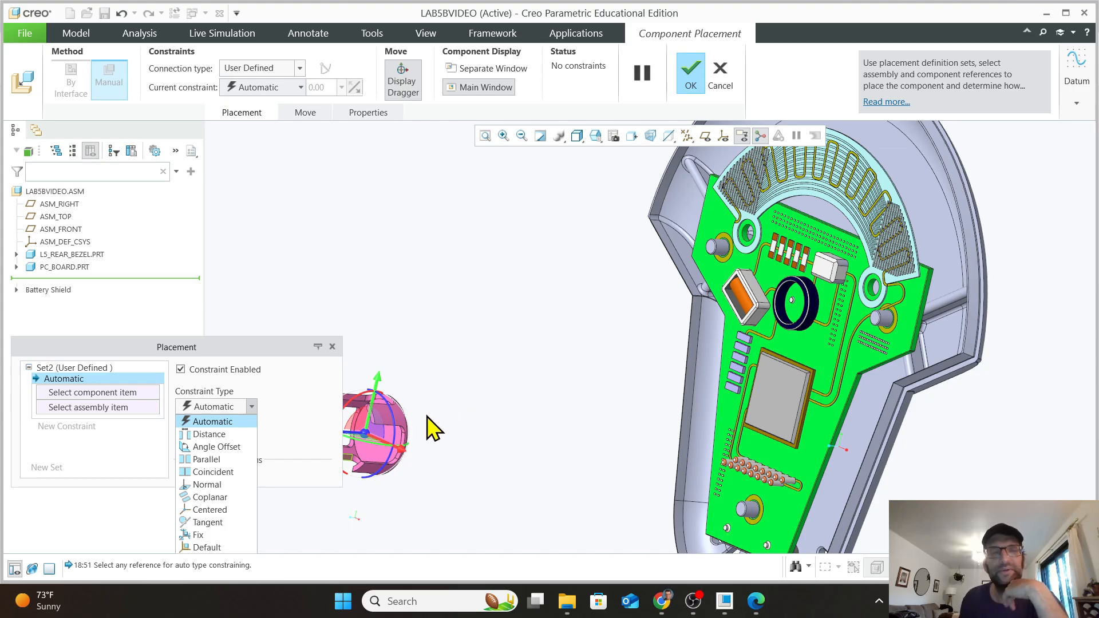
{"action": "left_click", "coordinate": [459, 383]}
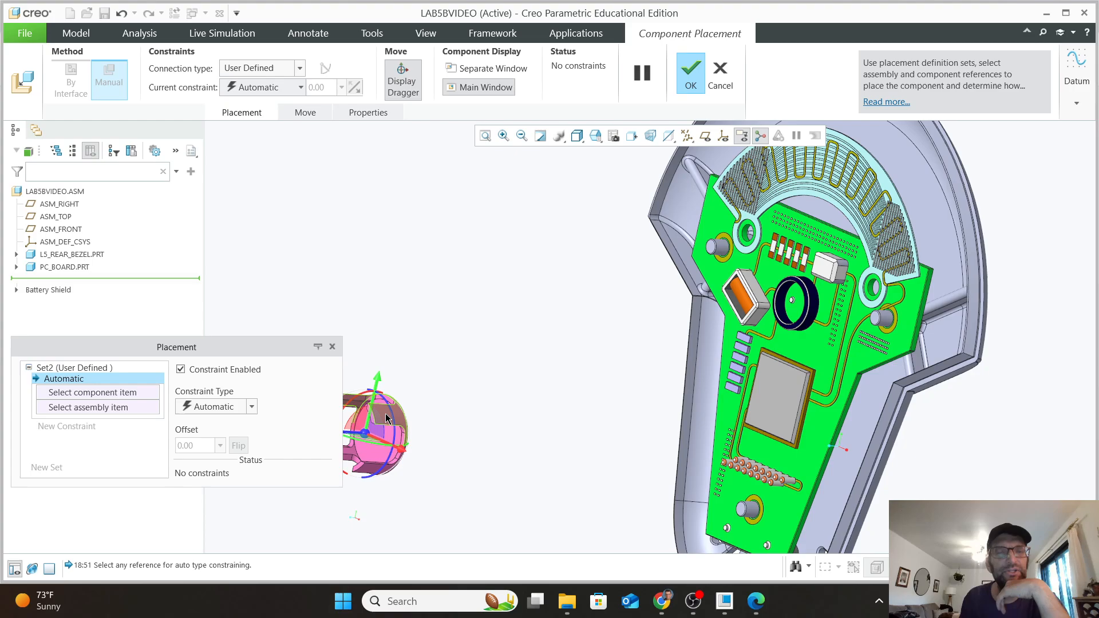
Step: Make the battery shield's curved surface coincident with the outer curved surface of the PC board's dark ring
{"action": "scroll", "coordinate": [385, 421], "scroll_direction": "up", "scroll_amount": 2}
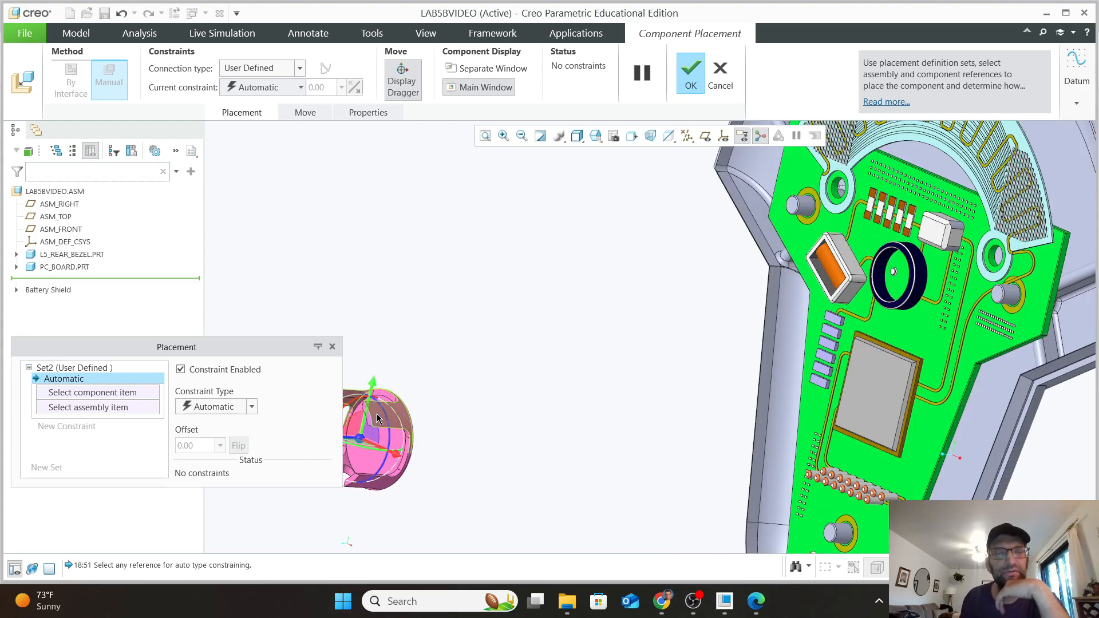
{"action": "scroll", "coordinate": [377, 419], "scroll_direction": "up", "scroll_amount": 3}
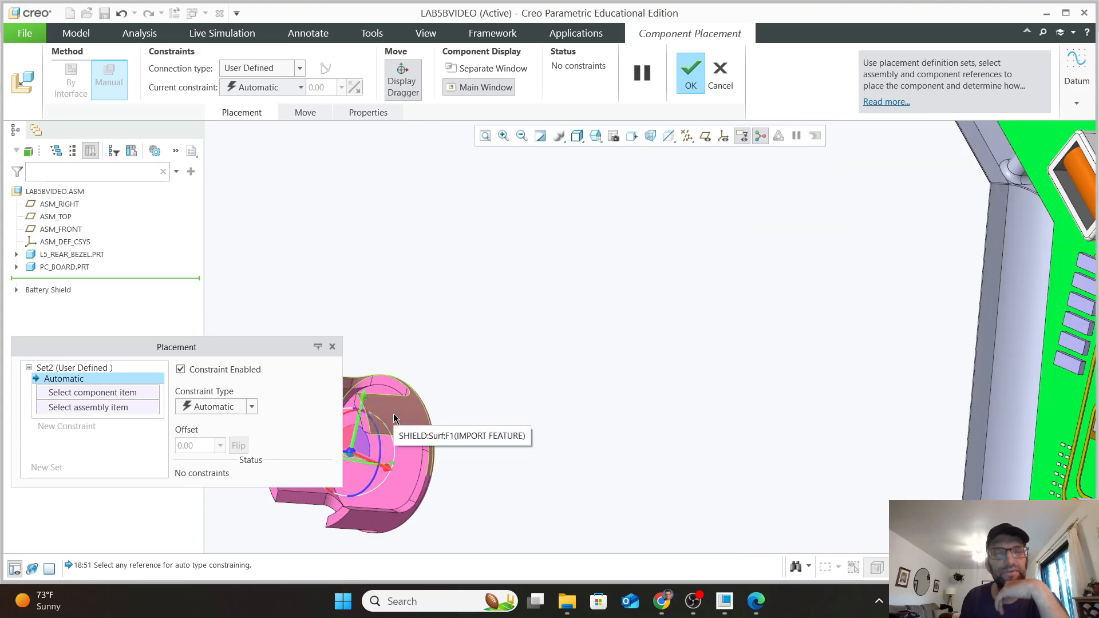
{"action": "left_click", "coordinate": [394, 425]}
{"action": "scroll", "coordinate": [507, 410], "scroll_direction": "down", "scroll_amount": 3}
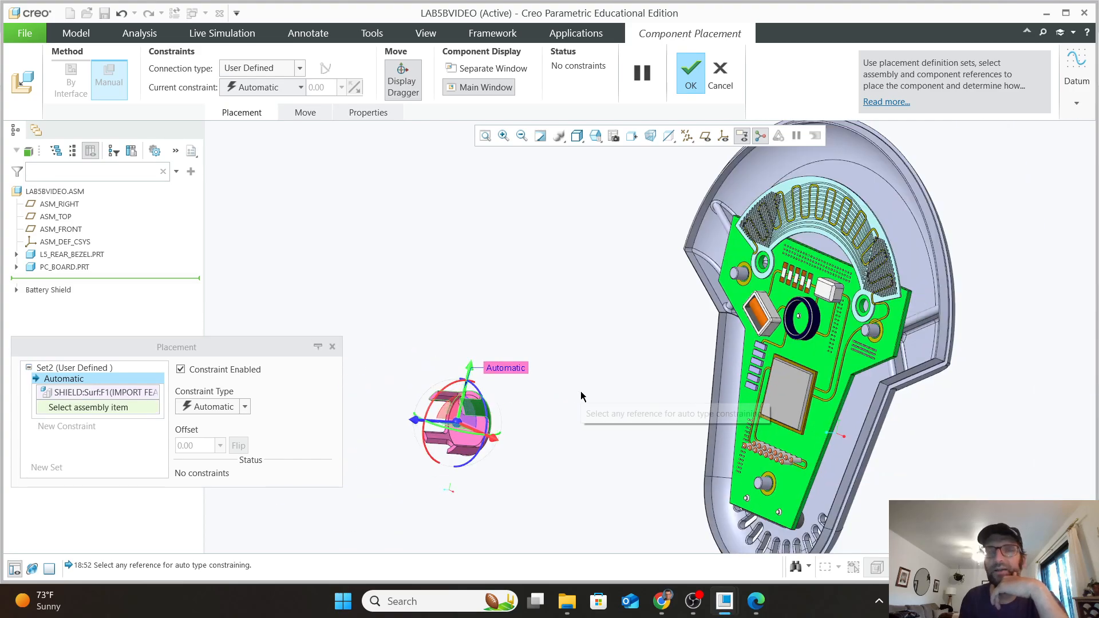
{"action": "scroll", "coordinate": [841, 339], "scroll_direction": "up", "scroll_amount": 5}
{"action": "scroll", "coordinate": [884, 253], "scroll_direction": "up", "scroll_amount": 5}
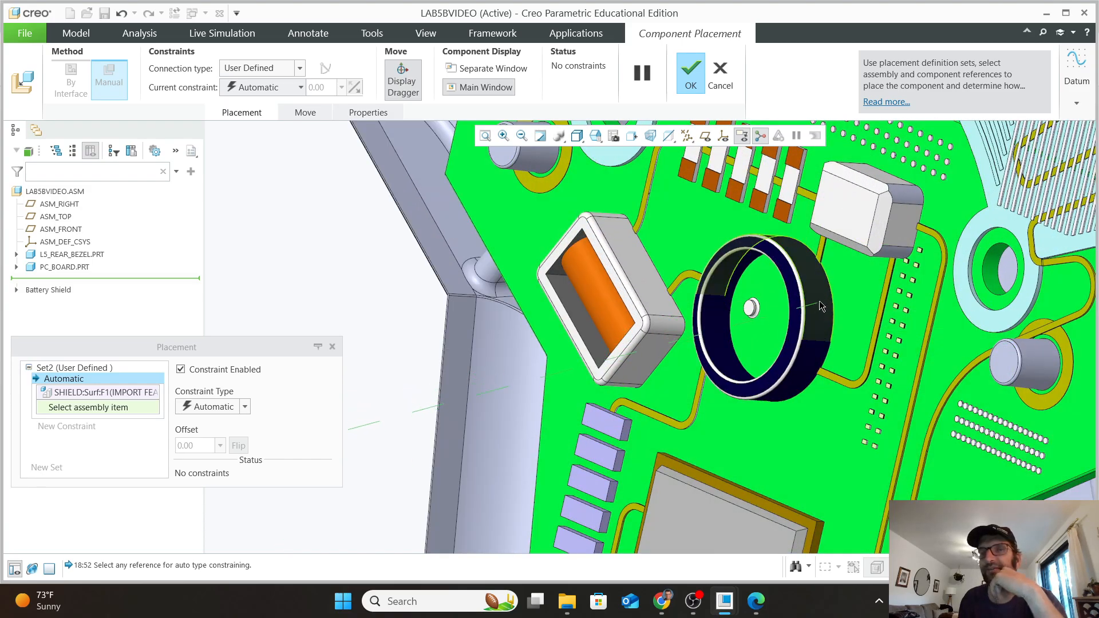
{"action": "scroll", "coordinate": [816, 294], "scroll_direction": "up", "scroll_amount": 2}
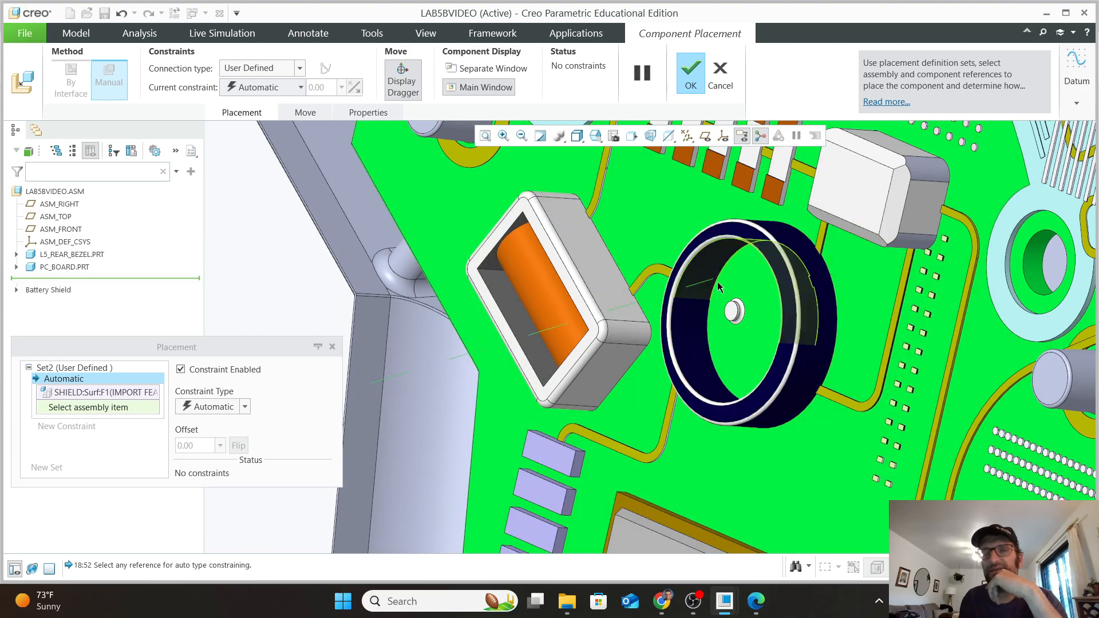
{"action": "left_click", "coordinate": [818, 313]}
{"action": "scroll", "coordinate": [795, 362], "scroll_direction": "down", "scroll_amount": 2}
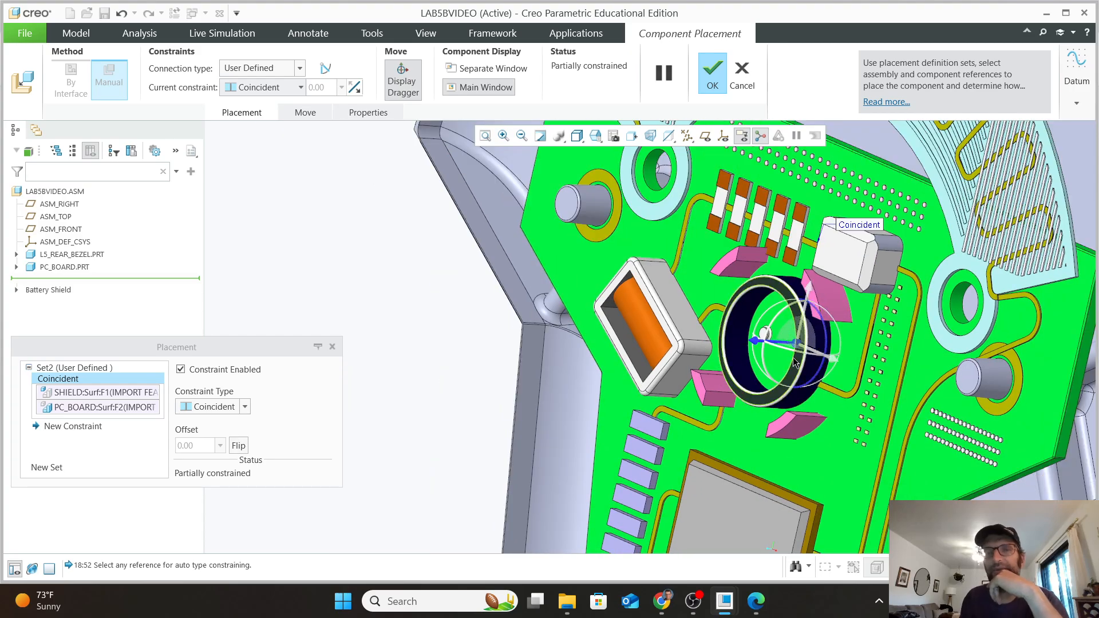
Step: Make the battery shield's flat back face coincident with the front face of the PC board's dark ring and accept the placement
{"action": "left_click_drag", "start_coordinate": [751, 342], "coordinate": [506, 380]}
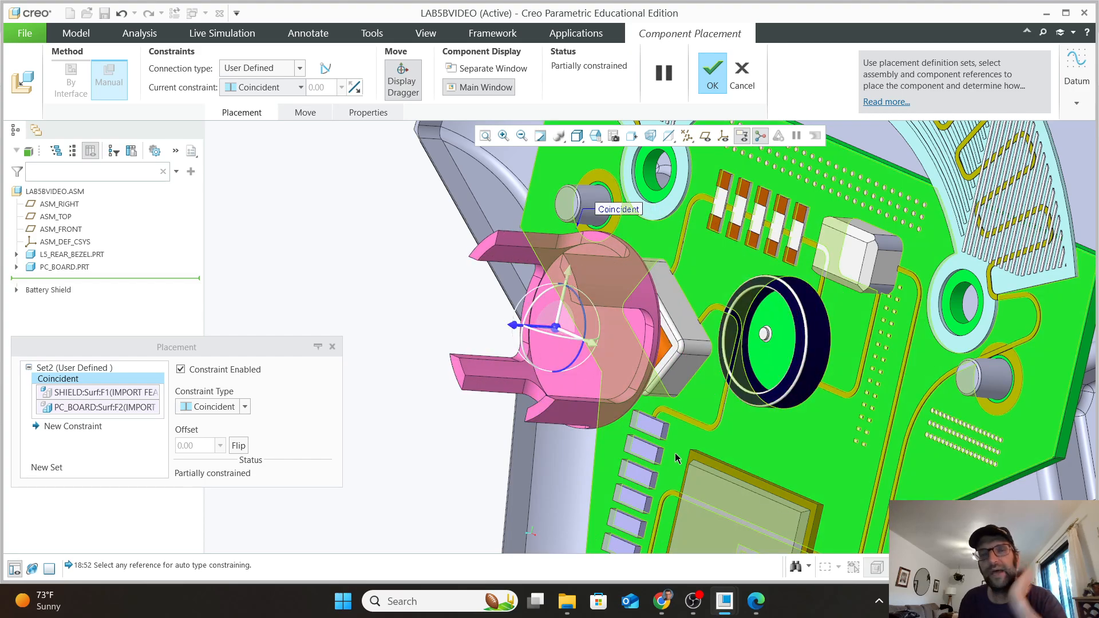
{"action": "middle_click_drag", "start_coordinate": [675, 448], "coordinate": [627, 437]}
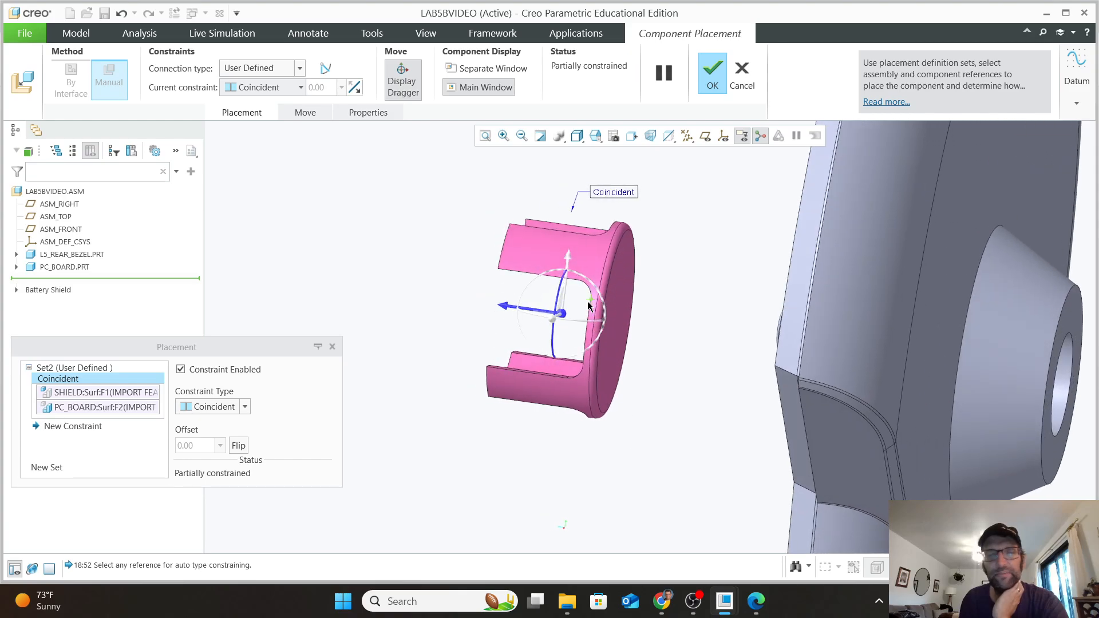
{"action": "left_click", "coordinate": [36, 428]}
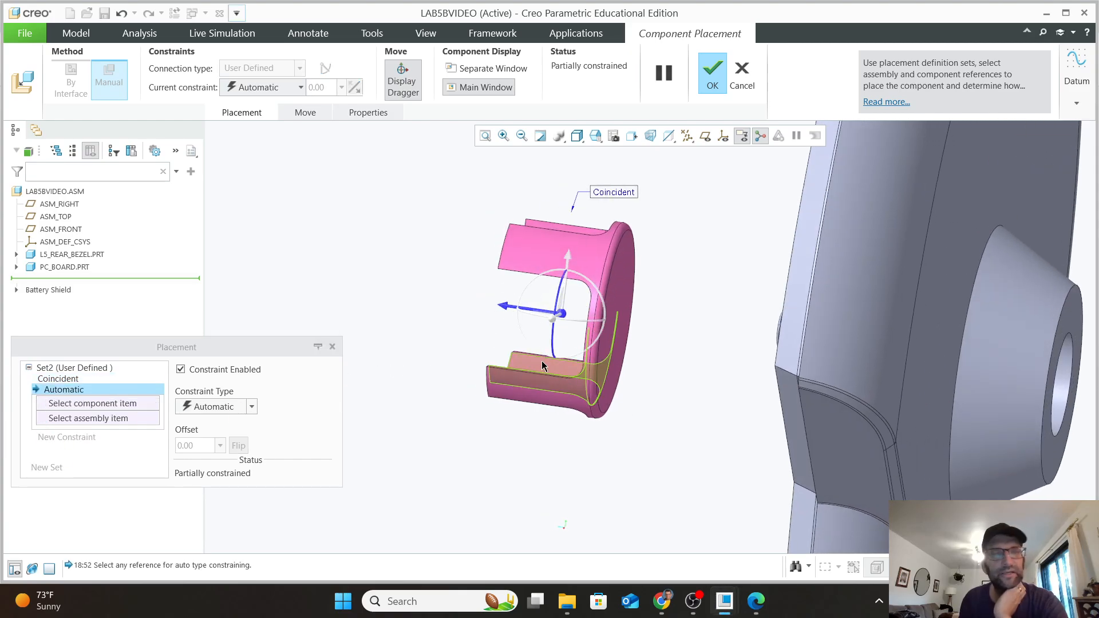
{"action": "scroll", "coordinate": [622, 303], "scroll_direction": "up", "scroll_amount": 2}
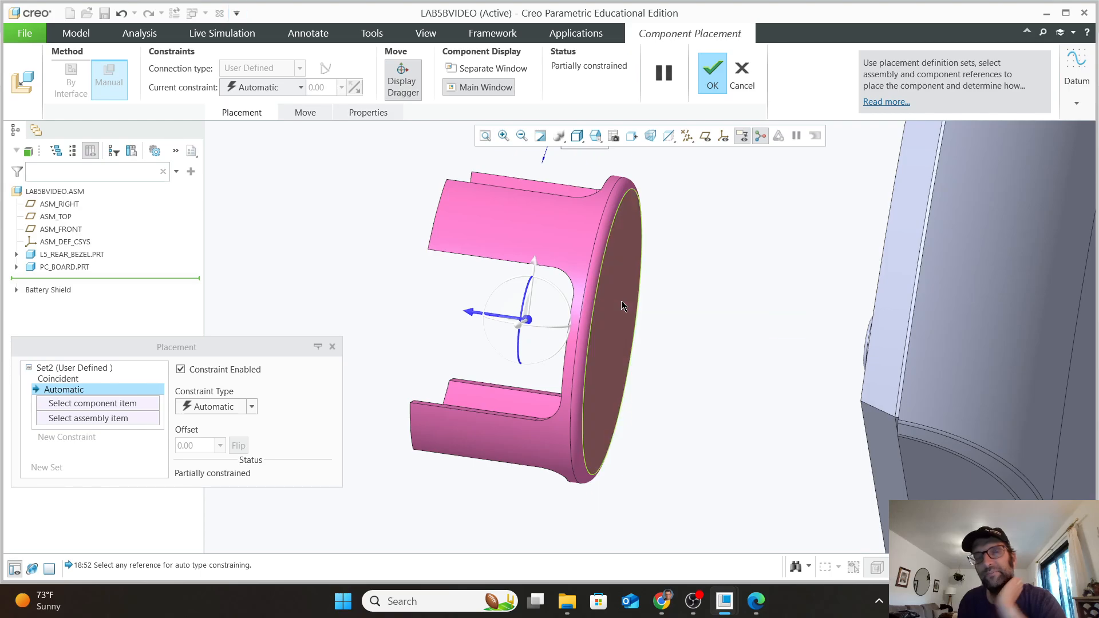
{"action": "left_click", "coordinate": [621, 301]}
{"action": "middle_click_drag", "start_coordinate": [695, 437], "coordinate": [746, 440]}
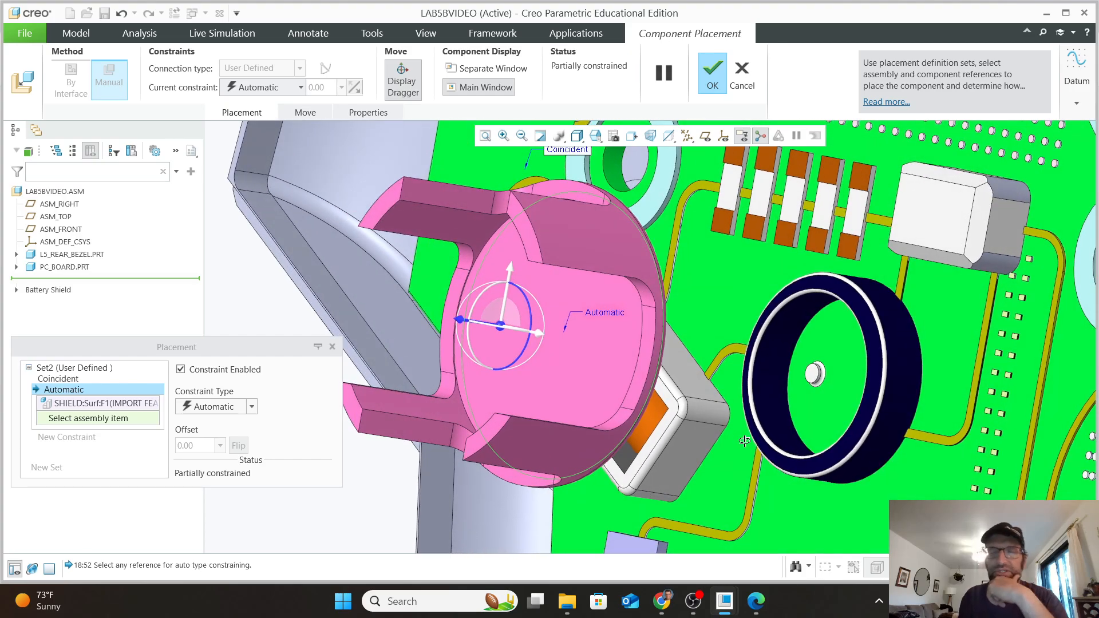
{"action": "scroll", "coordinate": [858, 313], "scroll_direction": "up", "scroll_amount": 3}
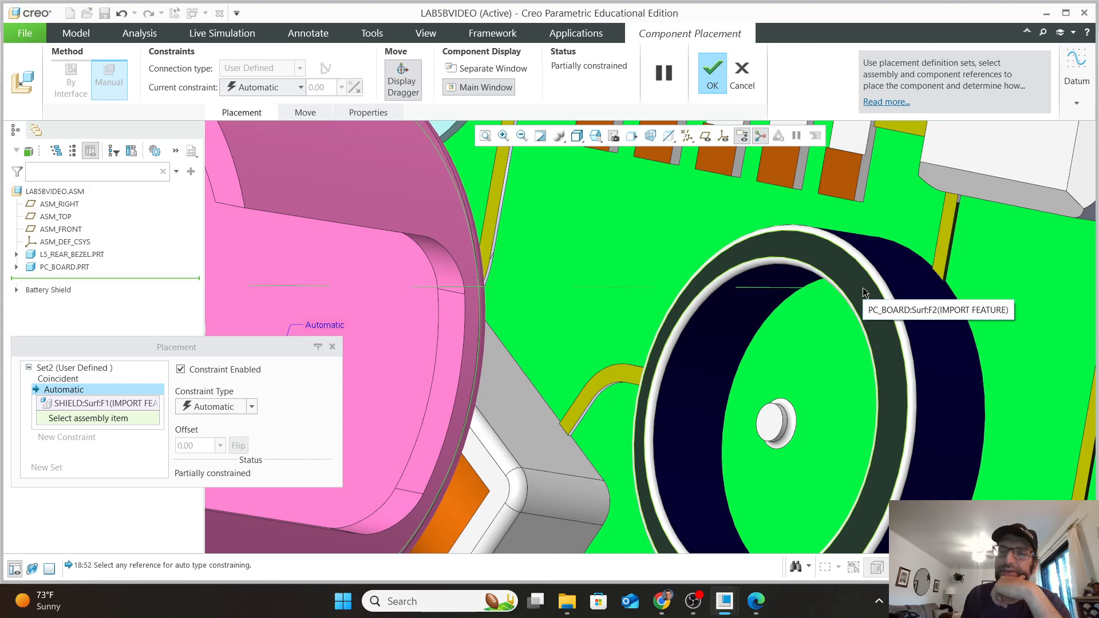
{"action": "left_click", "coordinate": [864, 292]}
{"action": "scroll", "coordinate": [869, 442], "scroll_direction": "down", "scroll_amount": 3}
{"action": "scroll", "coordinate": [815, 445], "scroll_direction": "up", "scroll_amount": 3}
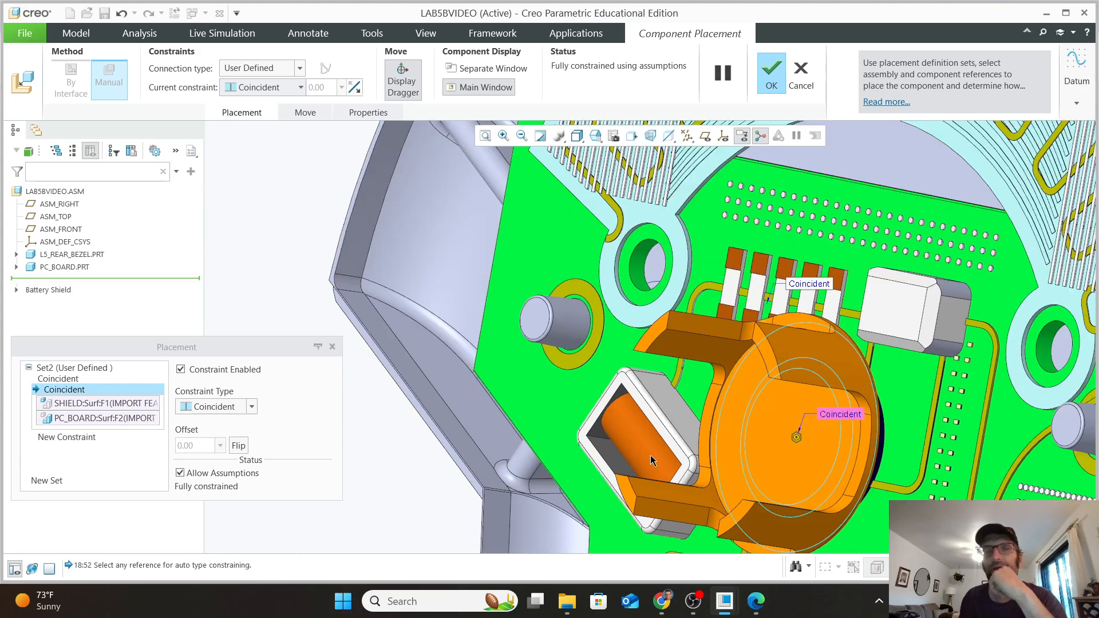
{"action": "left_click", "coordinate": [770, 75]}
Step: Insert battery_2013.prt from the Lab5b Parts folder and move the battery clear of the assembly, beside the rear bezel
{"action": "scroll", "coordinate": [759, 482], "scroll_direction": "down", "scroll_amount": 2}
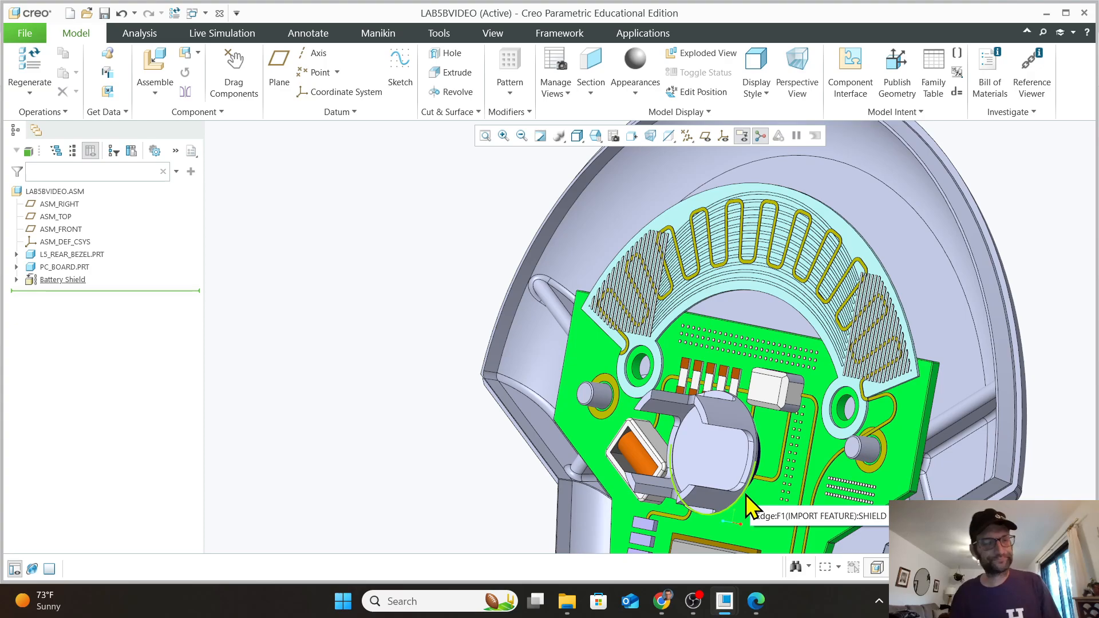
{"action": "middle_click_drag", "start_coordinate": [745, 495], "coordinate": [751, 390], "text": "shift"}
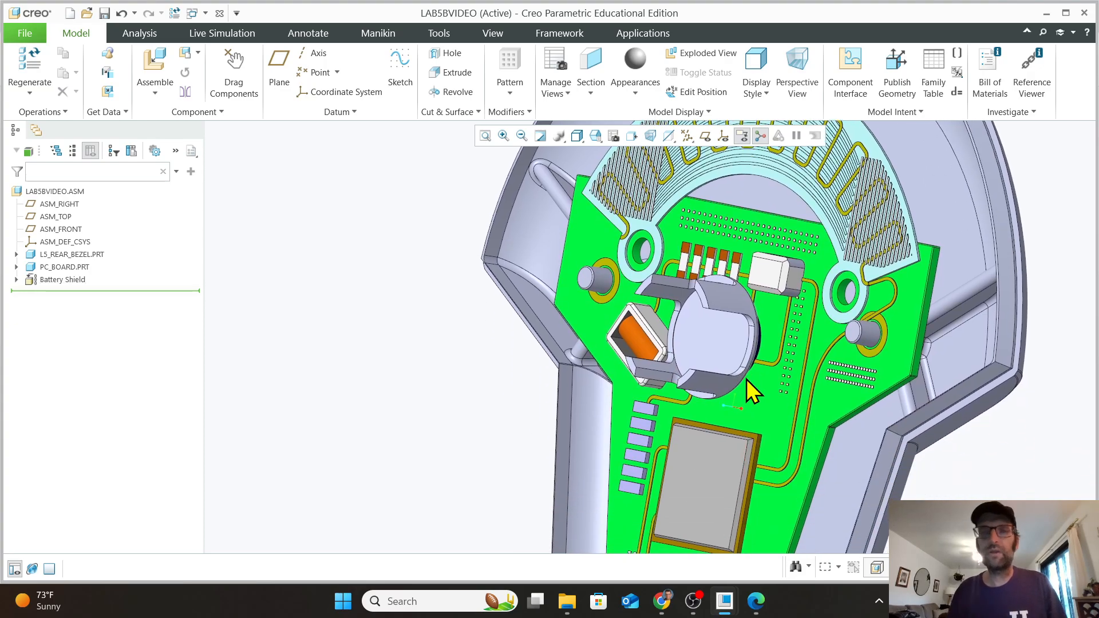
{"action": "left_click", "coordinate": [155, 63]}
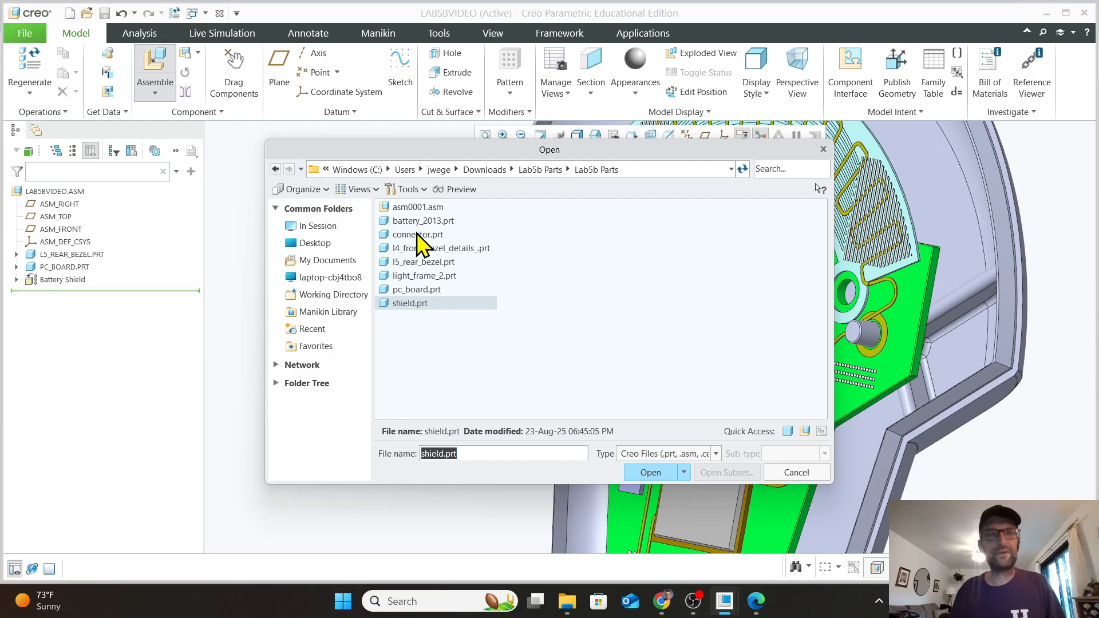
{"action": "left_click", "coordinate": [418, 222]}
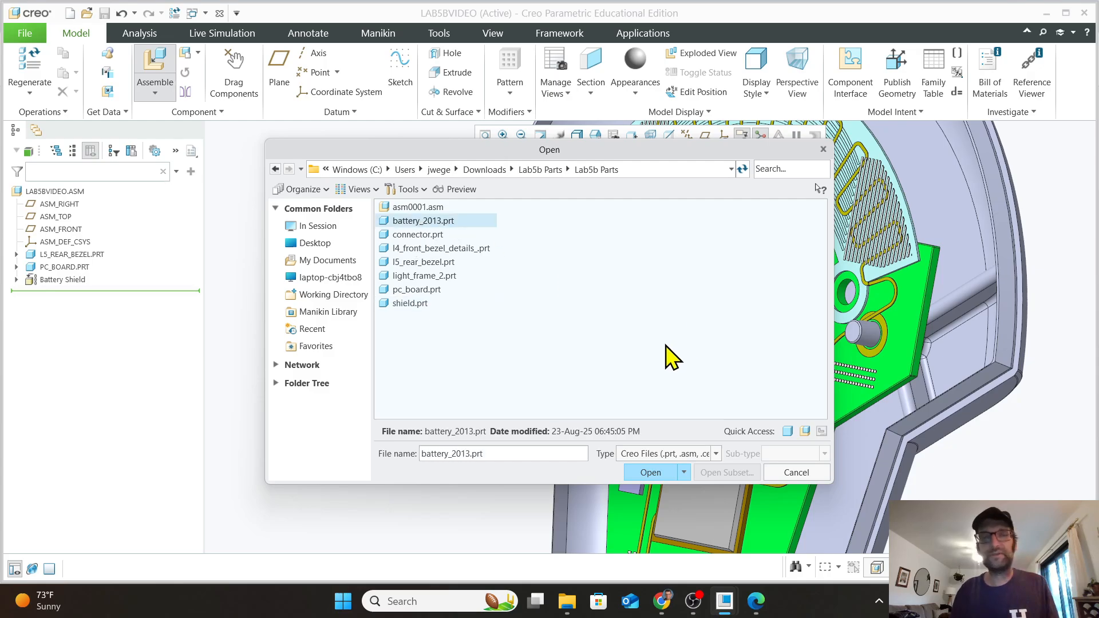
{"action": "left_click", "coordinate": [651, 472]}
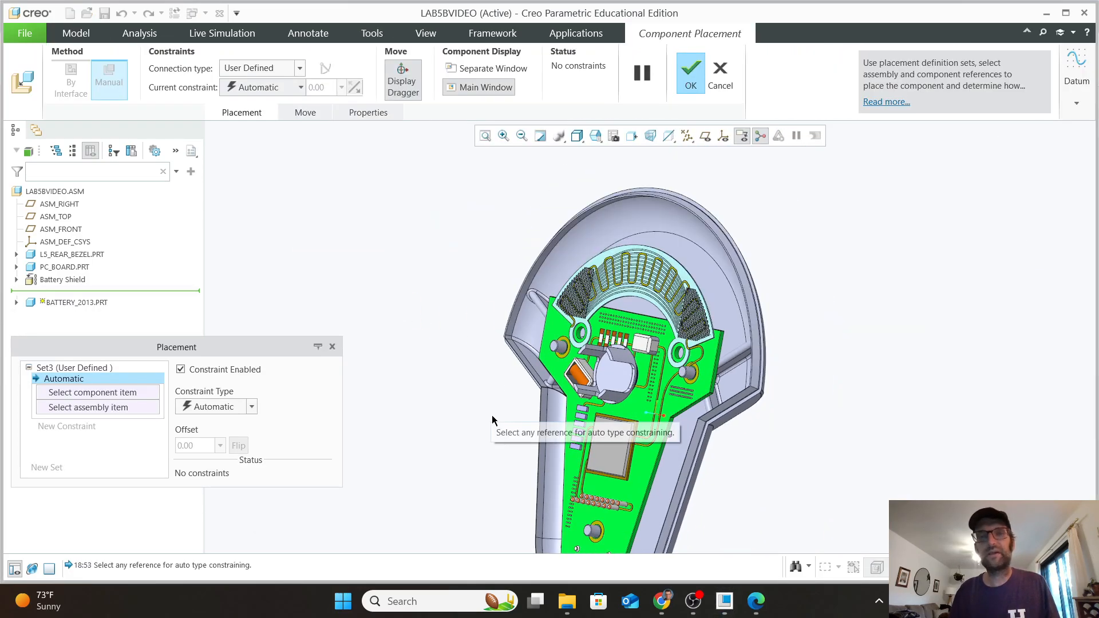
{"action": "scroll", "coordinate": [492, 418], "scroll_direction": "up", "scroll_amount": 3}
{"action": "left_click_drag", "start_coordinate": [652, 535], "coordinate": [489, 343]}
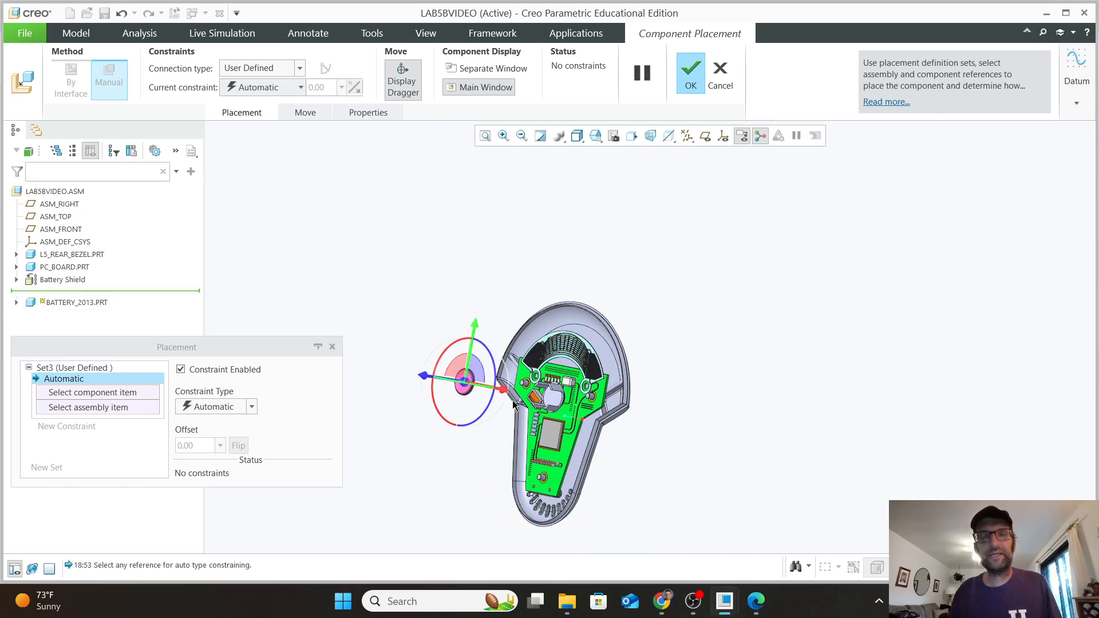
Step: Make the battery's outer rim surface coincident with the inner curved surface of the battery shield's prong
{"action": "scroll", "coordinate": [513, 410], "scroll_direction": "down", "scroll_amount": 5}
{"action": "scroll", "coordinate": [495, 431], "scroll_direction": "down", "scroll_amount": 2}
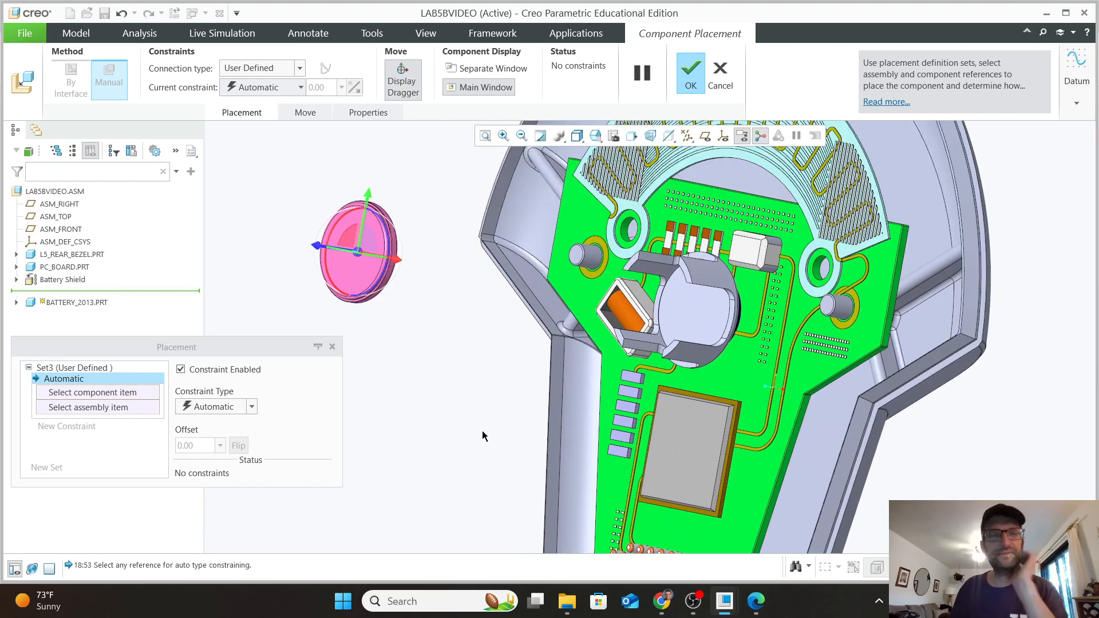
{"action": "scroll", "coordinate": [519, 317], "scroll_direction": "down", "scroll_amount": 1}
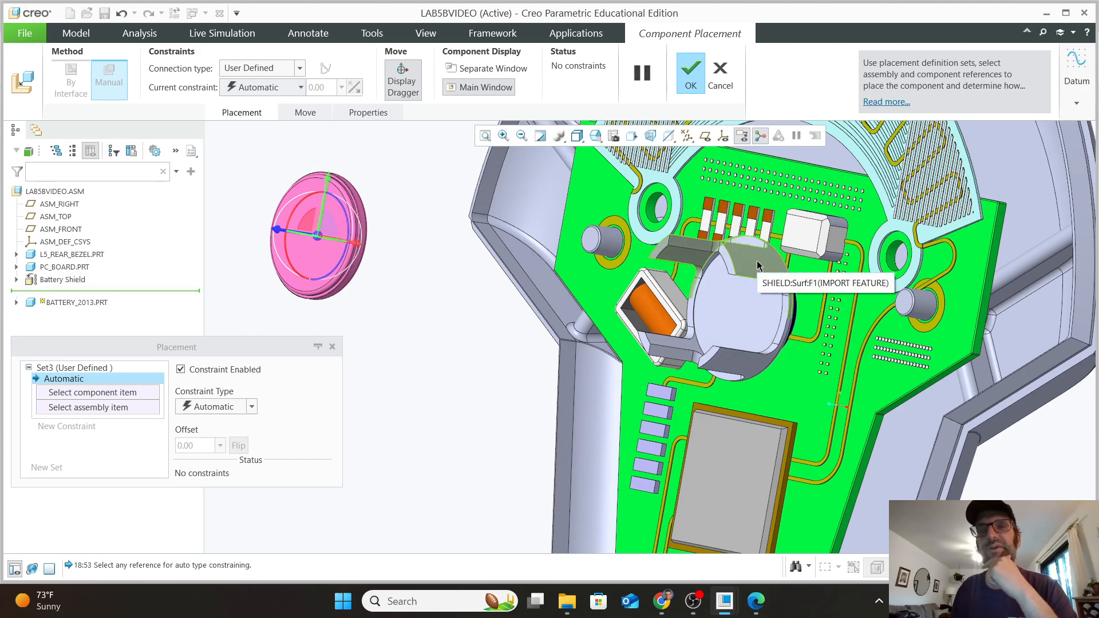
{"action": "scroll", "coordinate": [746, 274], "scroll_direction": "down", "scroll_amount": 1}
{"action": "left_click", "coordinate": [744, 273]}
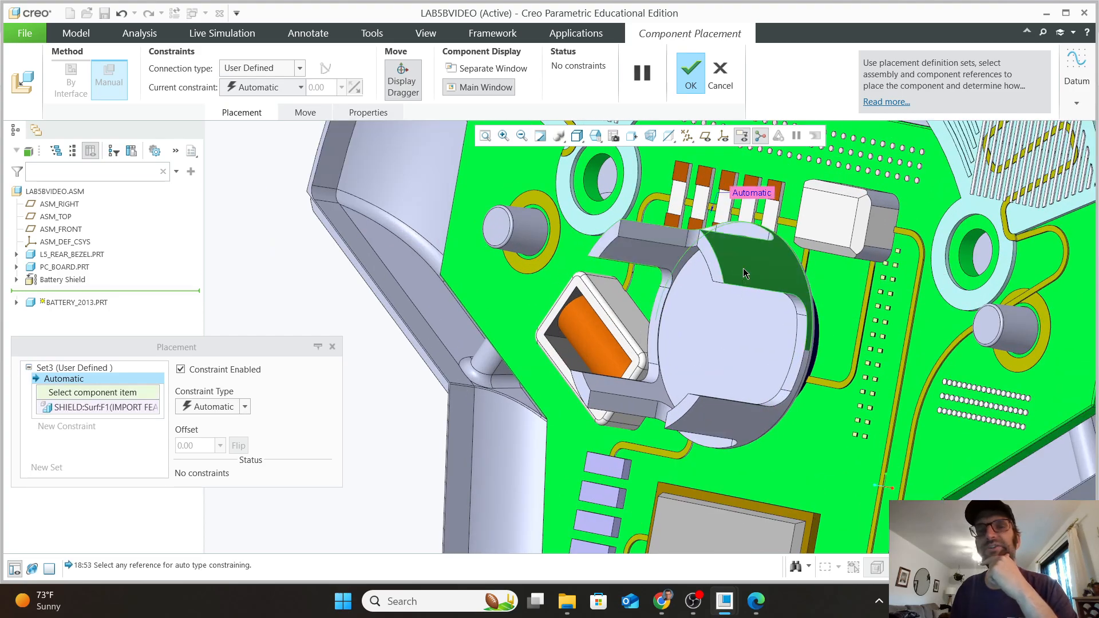
{"action": "scroll", "coordinate": [743, 267], "scroll_direction": "up", "scroll_amount": 3}
{"action": "scroll", "coordinate": [492, 243], "scroll_direction": "down", "scroll_amount": 2}
{"action": "scroll", "coordinate": [498, 241], "scroll_direction": "down", "scroll_amount": 3}
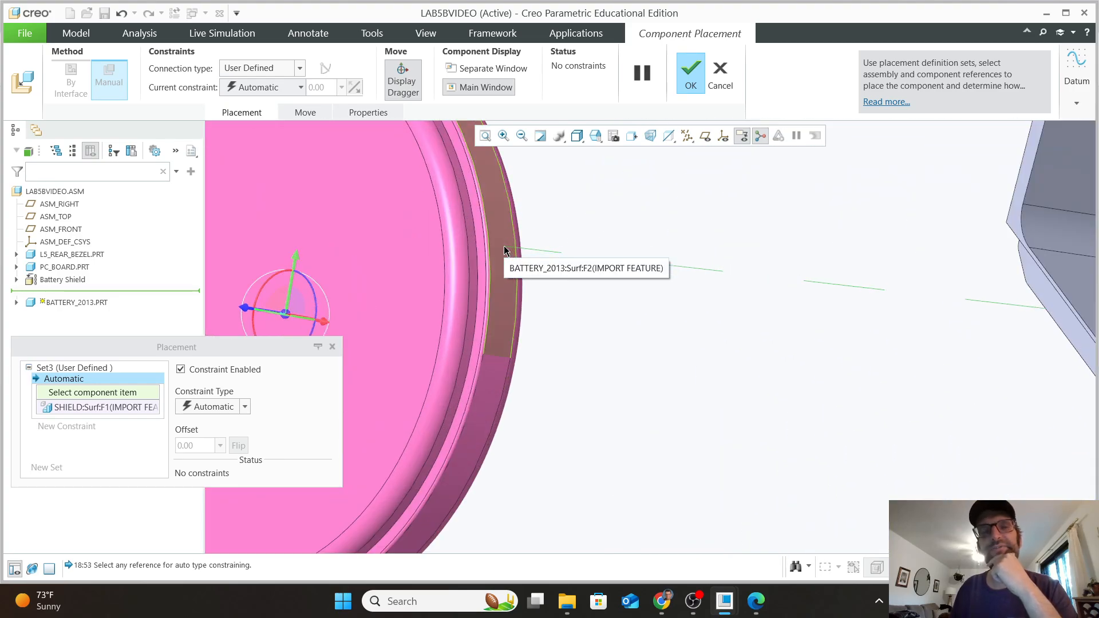
{"action": "left_click", "coordinate": [506, 250]}
{"action": "scroll", "coordinate": [563, 298], "scroll_direction": "up", "scroll_amount": 4}
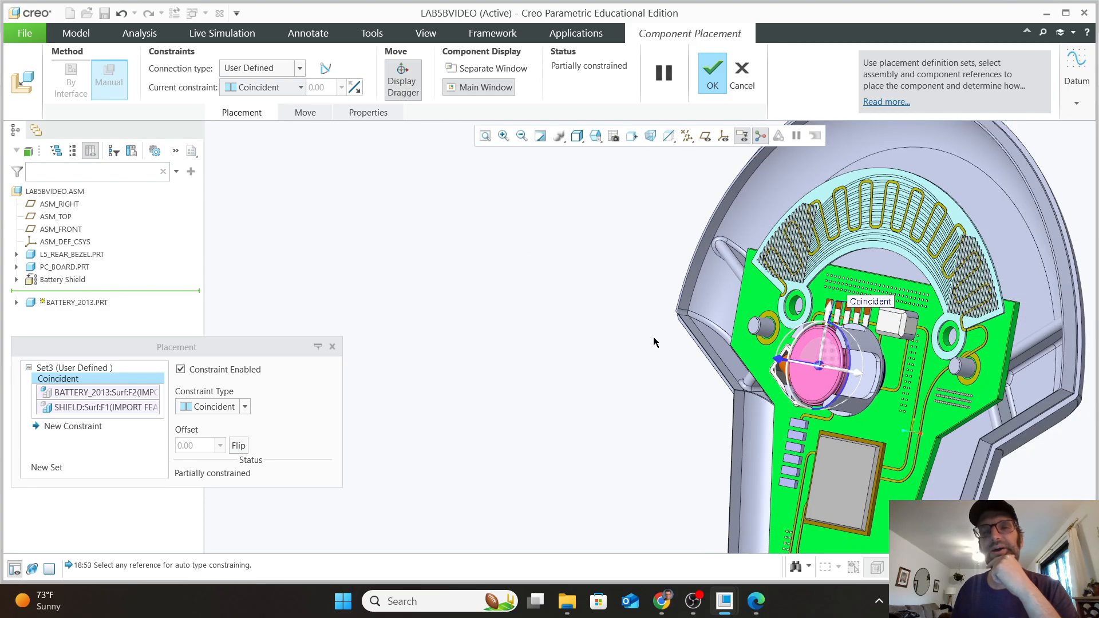
Step: Pull the battery outward along its axis until it clears the battery shield's prongs
{"action": "middle_click_drag", "start_coordinate": [770, 423], "coordinate": [839, 390]}
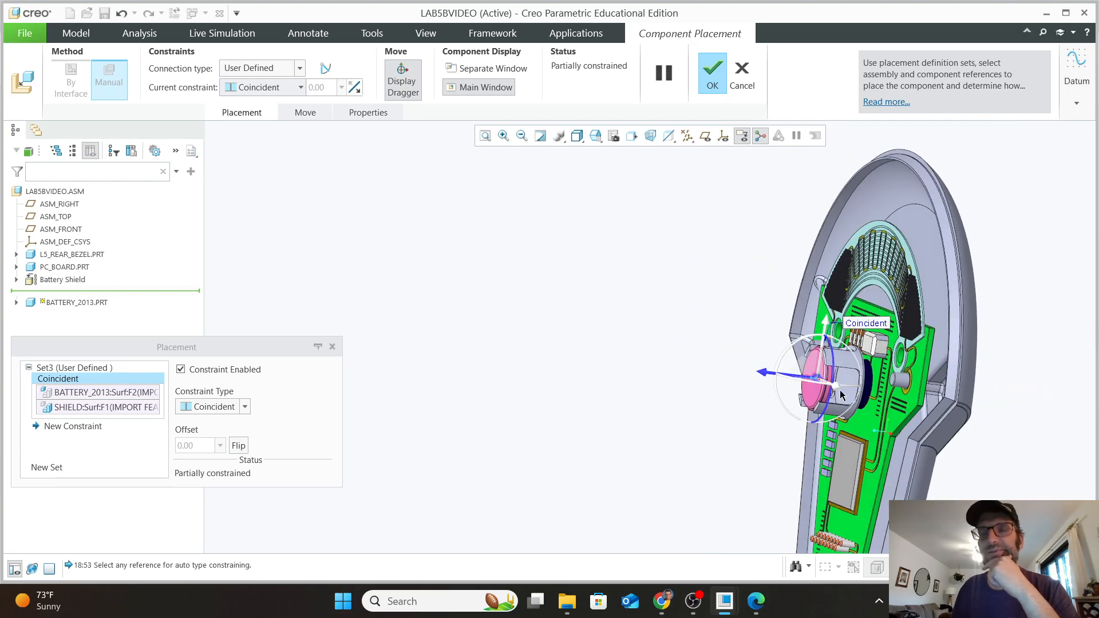
{"action": "scroll", "coordinate": [840, 389], "scroll_direction": "down", "scroll_amount": 4}
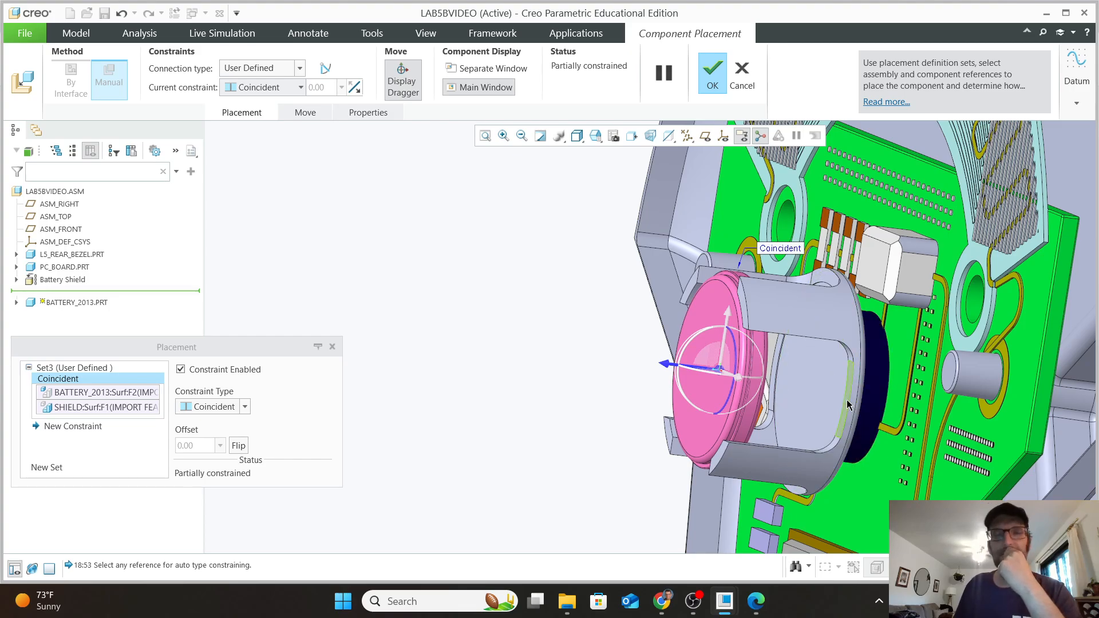
{"action": "scroll", "coordinate": [778, 426], "scroll_direction": "down", "scroll_amount": 2}
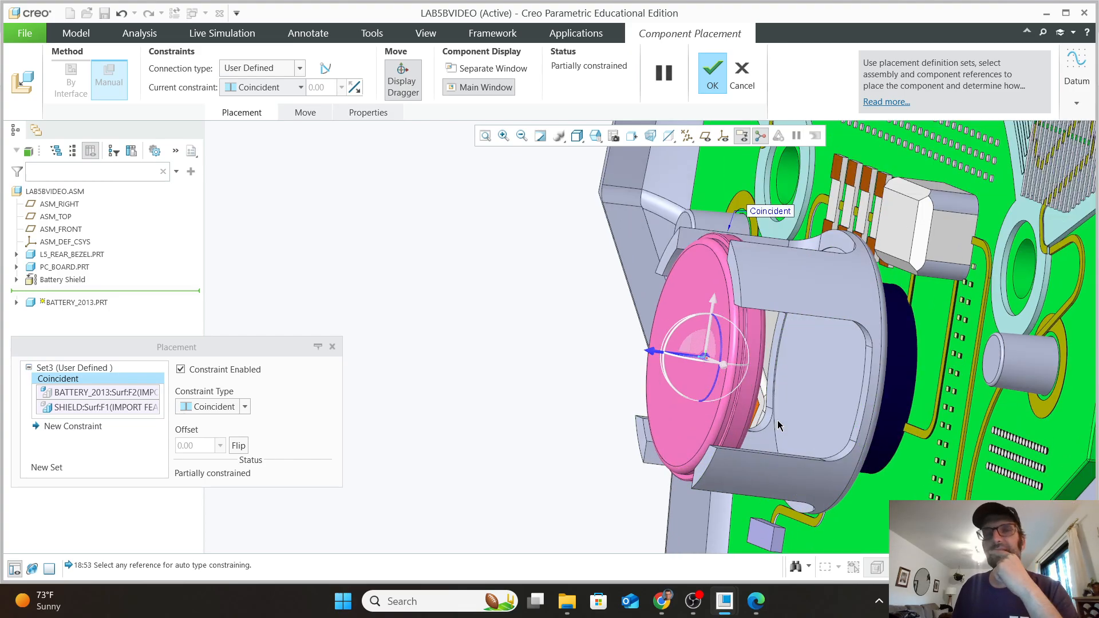
{"action": "scroll", "coordinate": [779, 426], "scroll_direction": "down", "scroll_amount": 1}
{"action": "left_click_drag", "start_coordinate": [632, 345], "coordinate": [559, 347]}
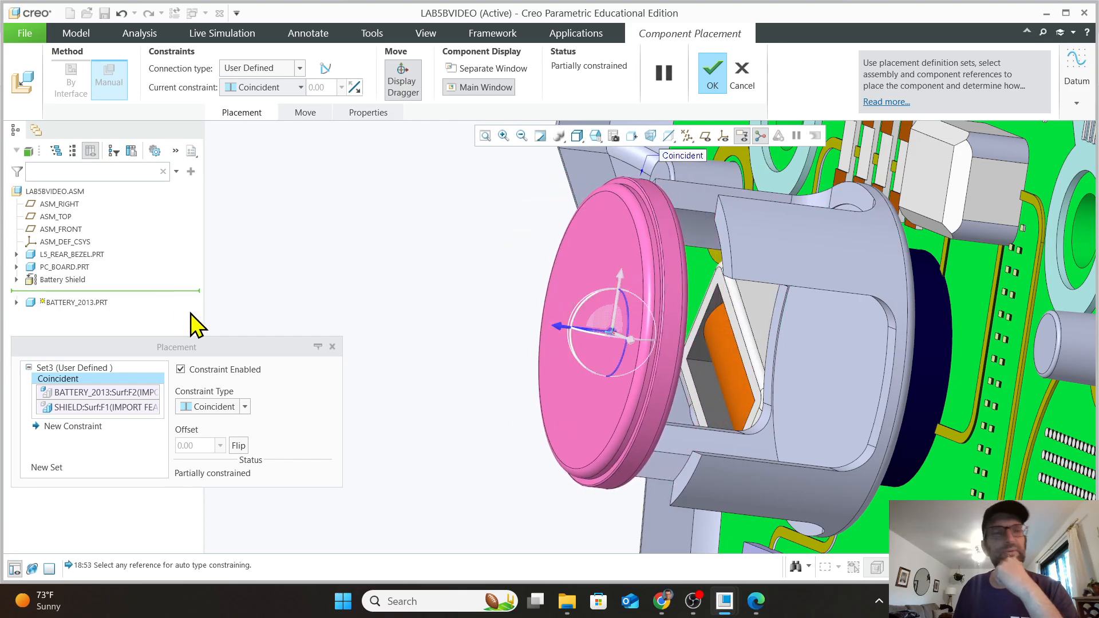
Step: Add a second constraint, of type Distance, between the shield's flat inner face and the battery's flat face bearing the lettering
{"action": "left_click", "coordinate": [86, 430]}
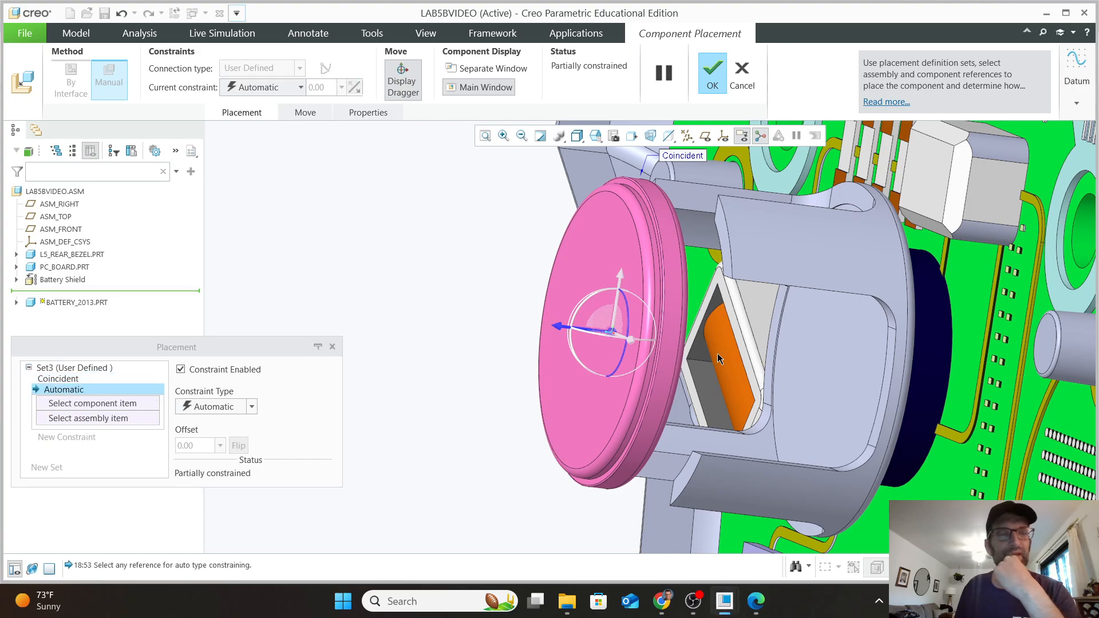
{"action": "left_click", "coordinate": [837, 350]}
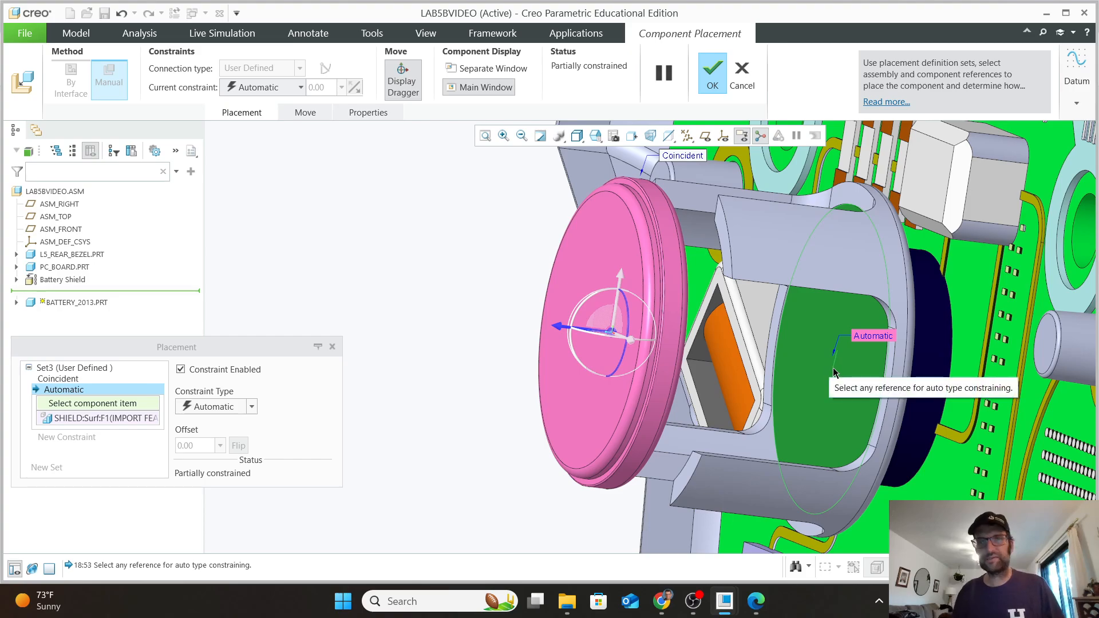
{"action": "scroll", "coordinate": [807, 389], "scroll_direction": "up", "scroll_amount": 1}
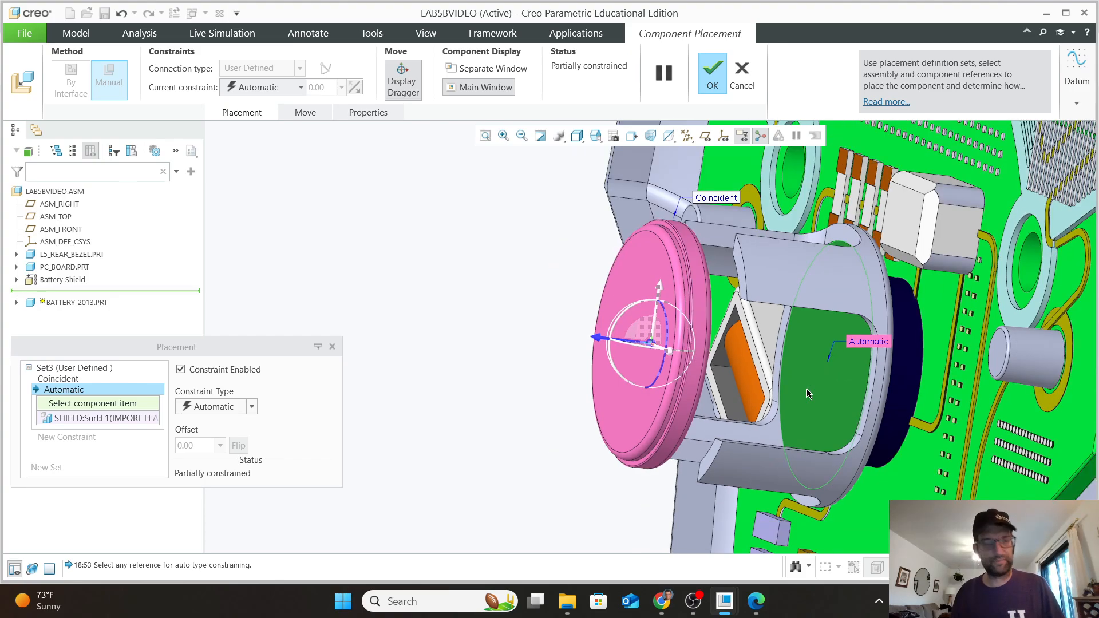
{"action": "scroll", "coordinate": [806, 388], "scroll_direction": "down", "scroll_amount": 4}
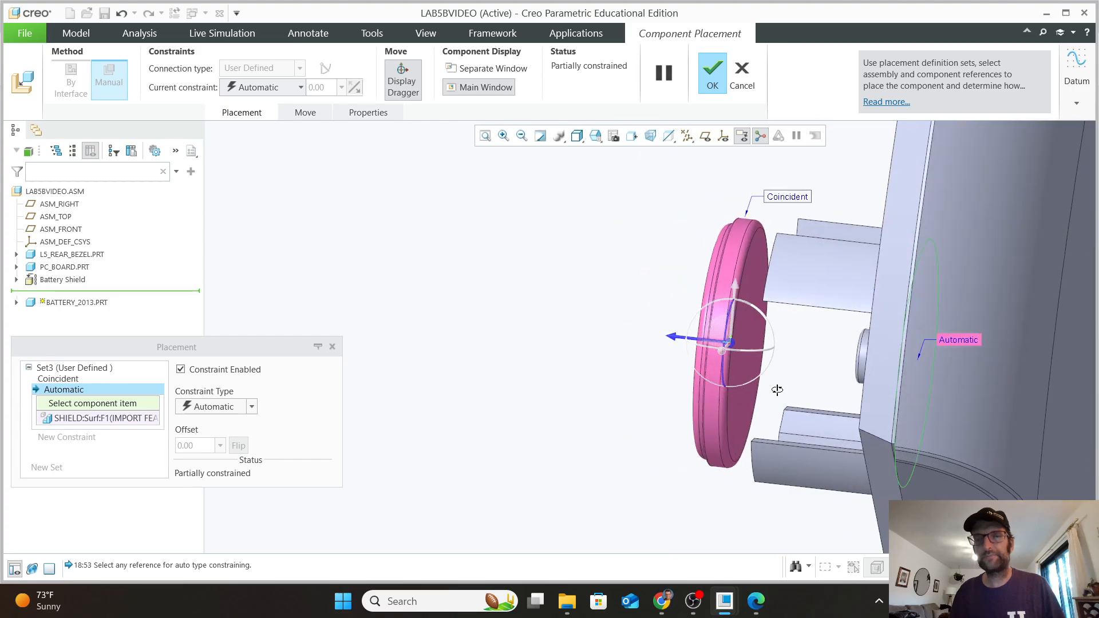
{"action": "scroll", "coordinate": [748, 403], "scroll_direction": "down", "scroll_amount": 2}
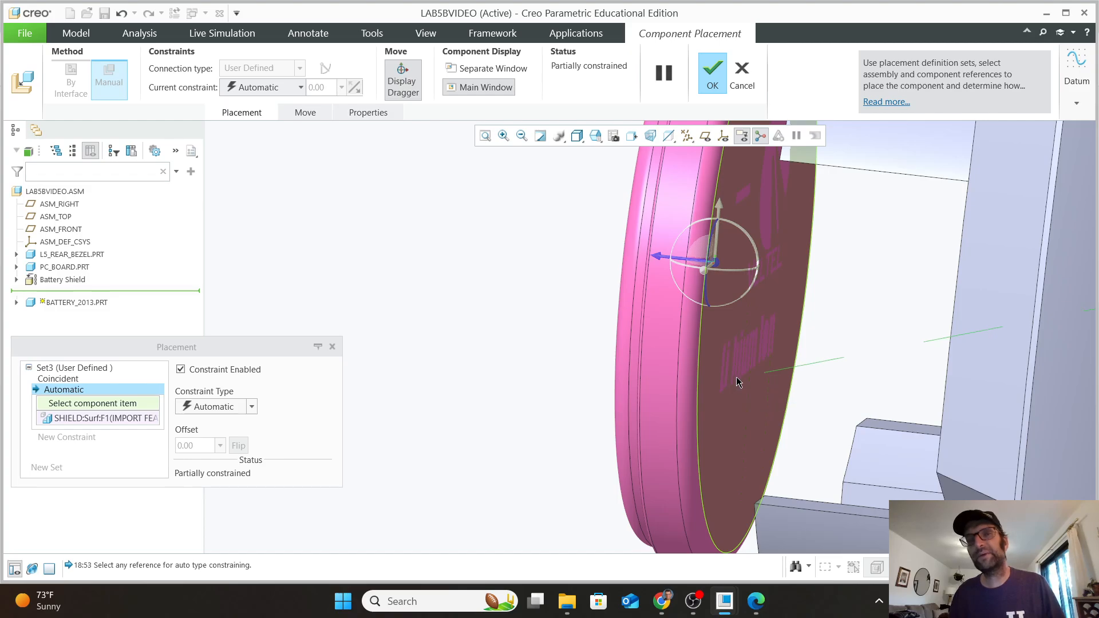
{"action": "left_click", "coordinate": [734, 381]}
{"action": "scroll", "coordinate": [761, 401], "scroll_direction": "up", "scroll_amount": 2}
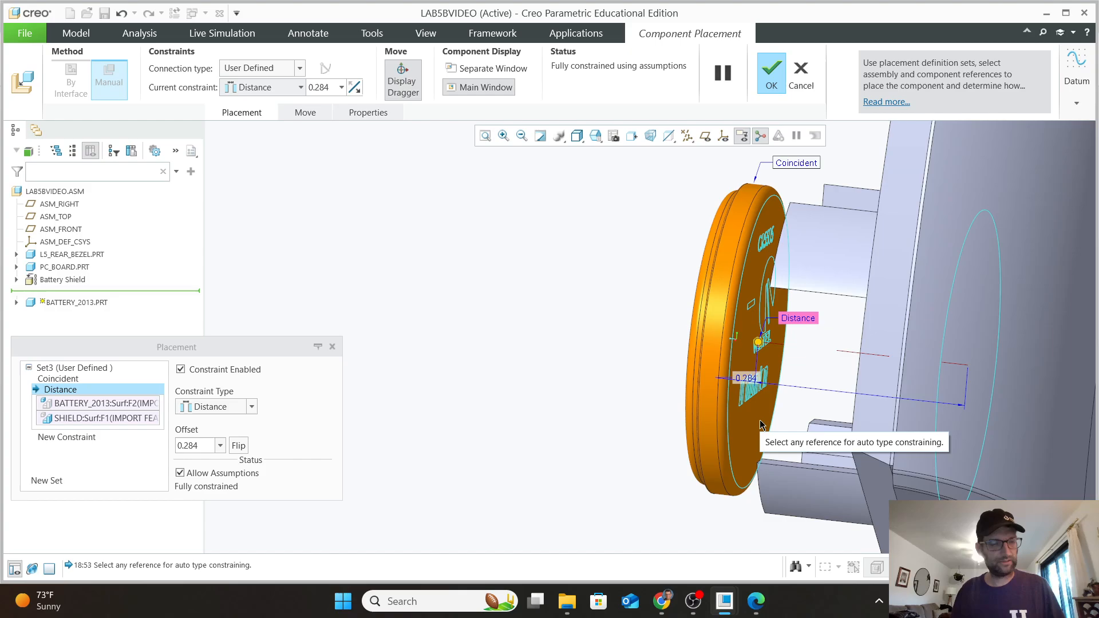
{"action": "middle_click_drag", "start_coordinate": [761, 420], "coordinate": [801, 417]}
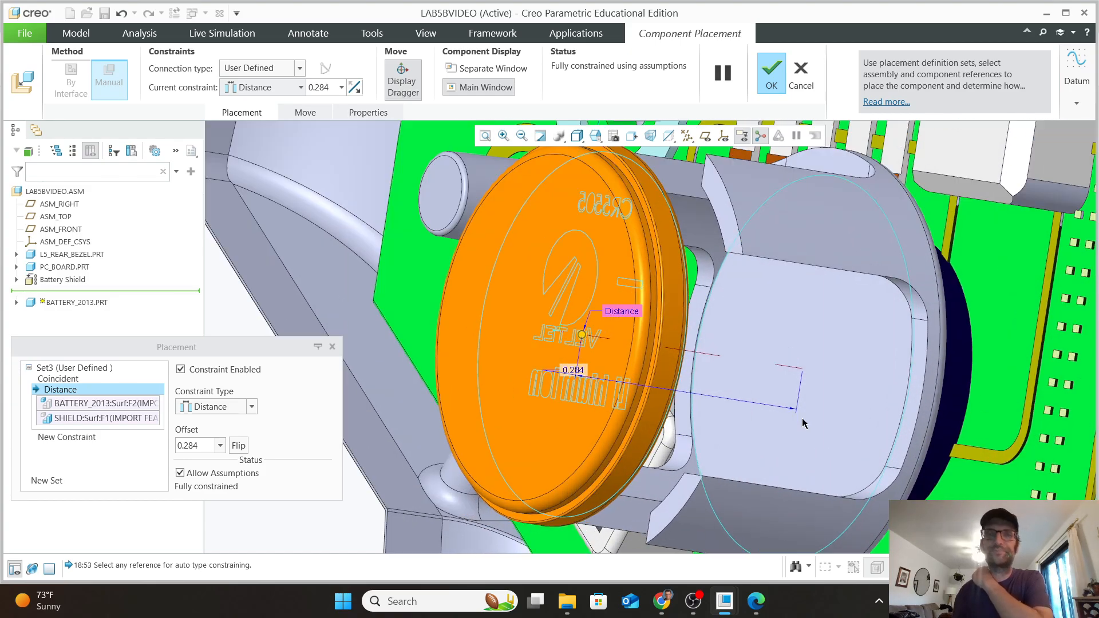
Step: Set the battery's distance constraint offset to 0 and accept its placement in the shield
{"action": "scroll", "coordinate": [839, 429], "scroll_direction": "down", "scroll_amount": 2}
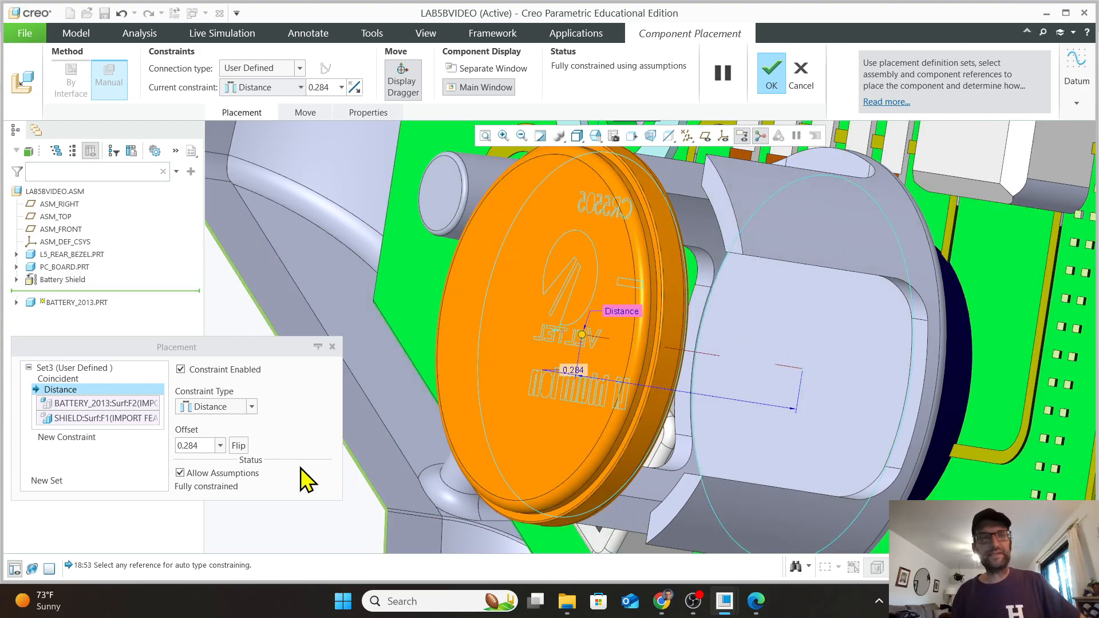
{"action": "double_click", "coordinate": [196, 446]}
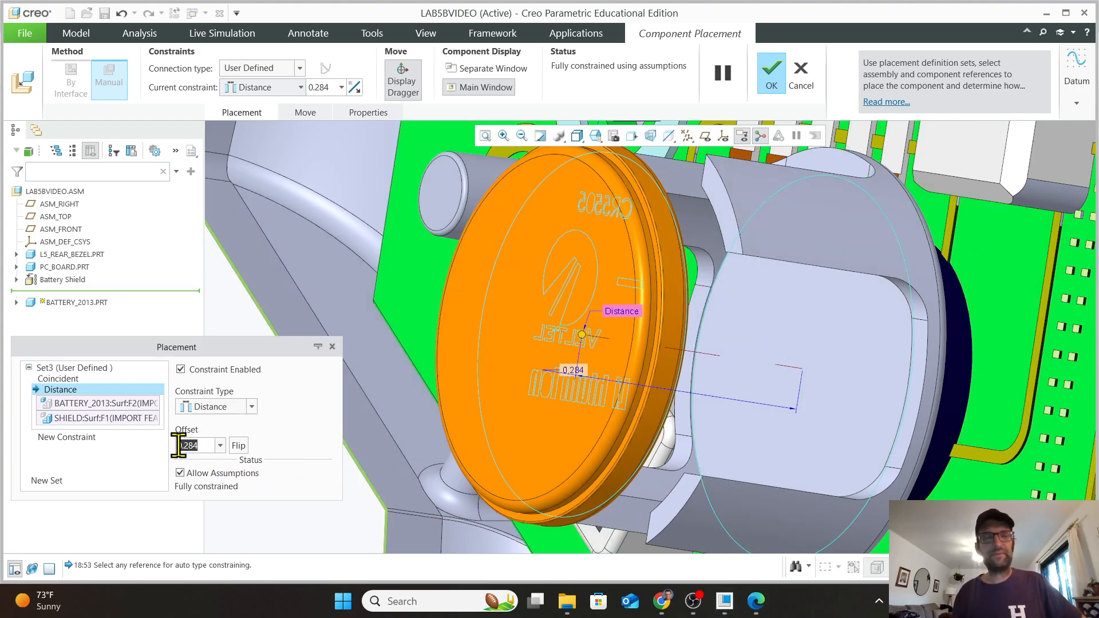
{"action": "type", "text": "0"}
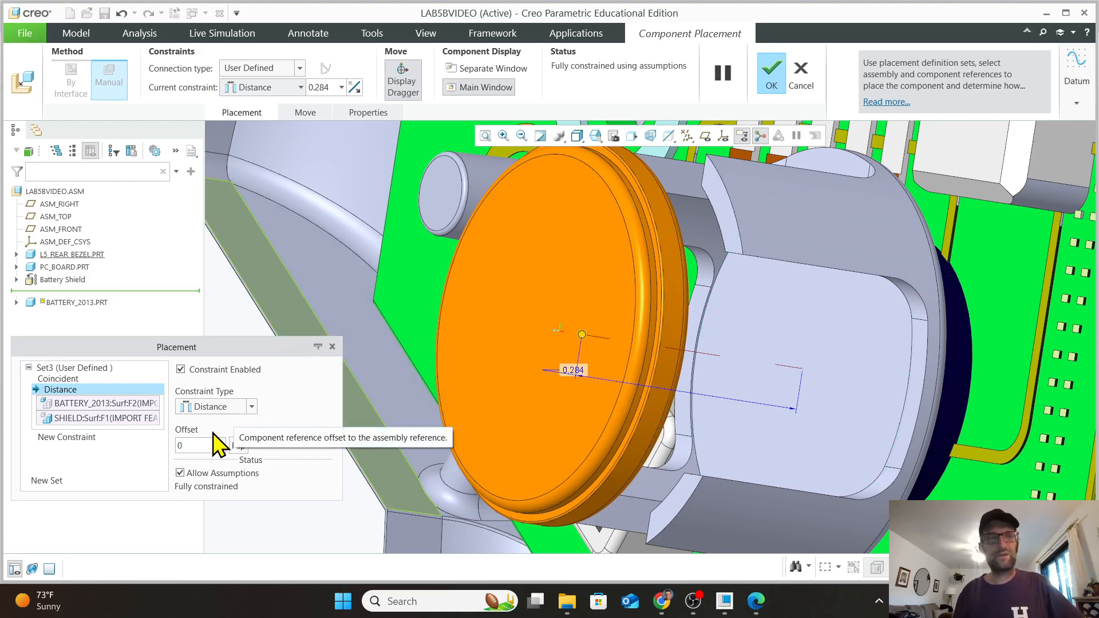
{"action": "key", "text": "Return"}
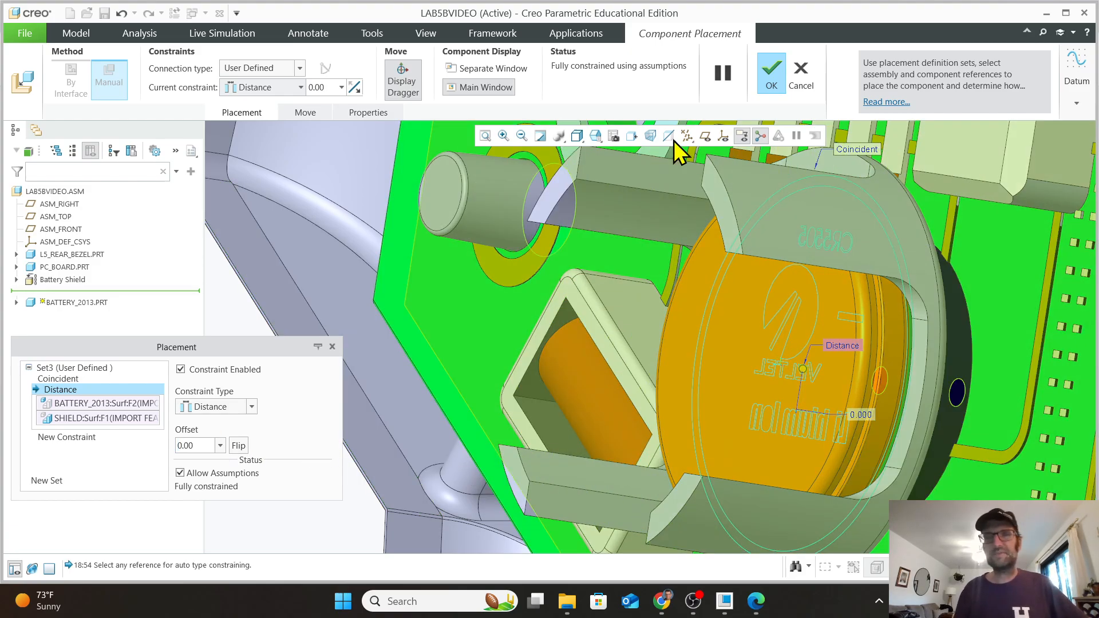
{"action": "left_click", "coordinate": [772, 72]}
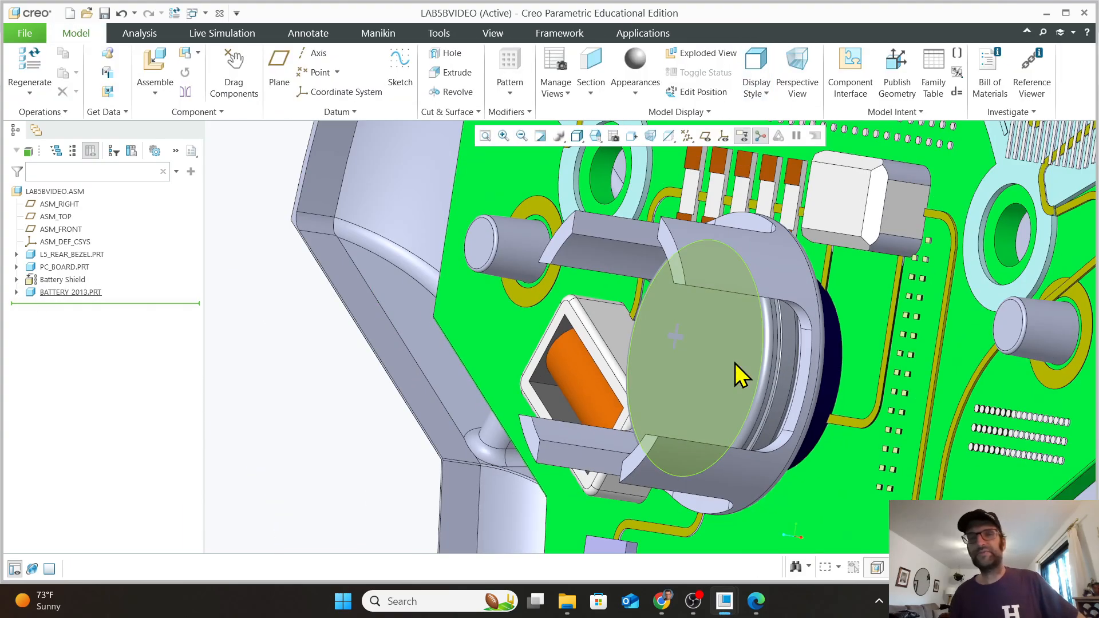
{"action": "scroll", "coordinate": [735, 363], "scroll_direction": "up", "scroll_amount": 1}
{"action": "scroll", "coordinate": [739, 361], "scroll_direction": "up", "scroll_amount": 2}
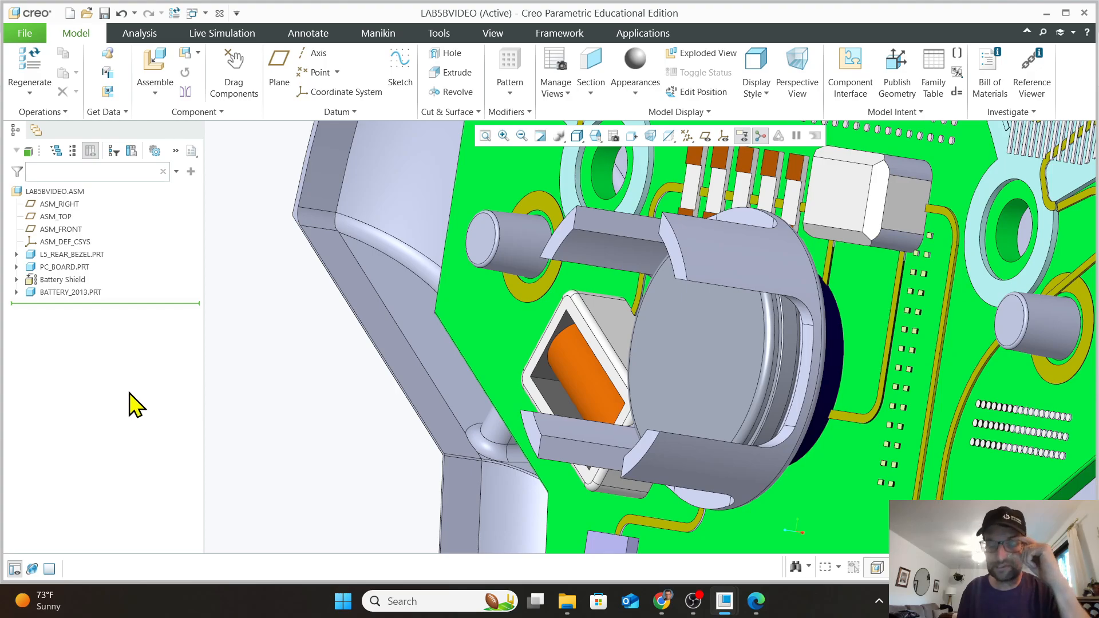
Step: Start a Direction pattern of the battery, using a straight edge of a battery shield prong as the first direction
{"action": "left_click", "coordinate": [63, 293]}
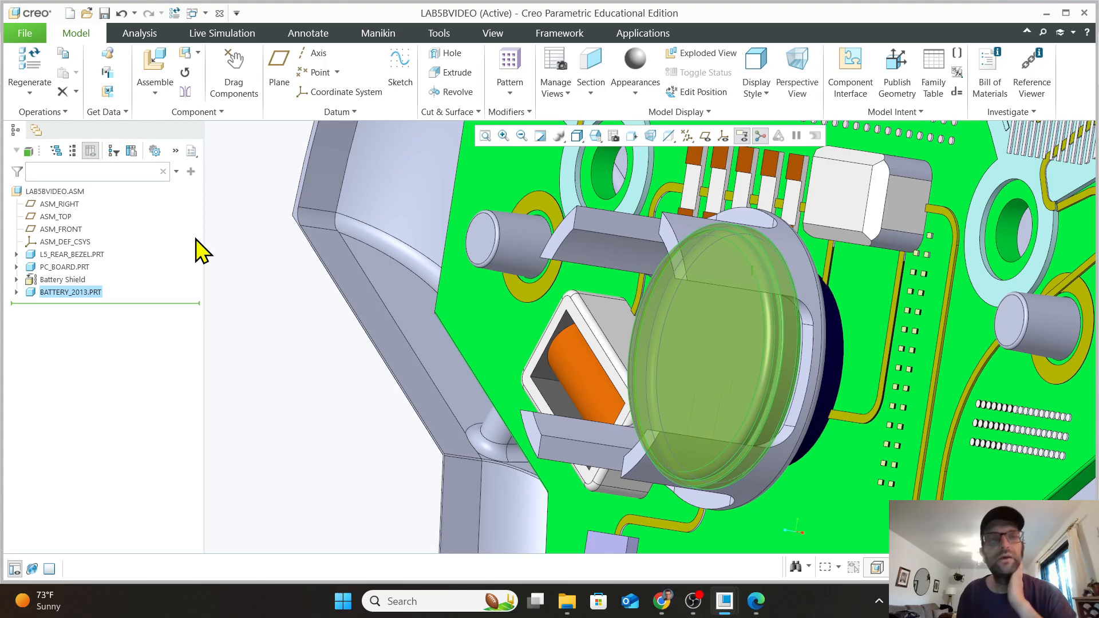
{"action": "left_click", "coordinate": [505, 67]}
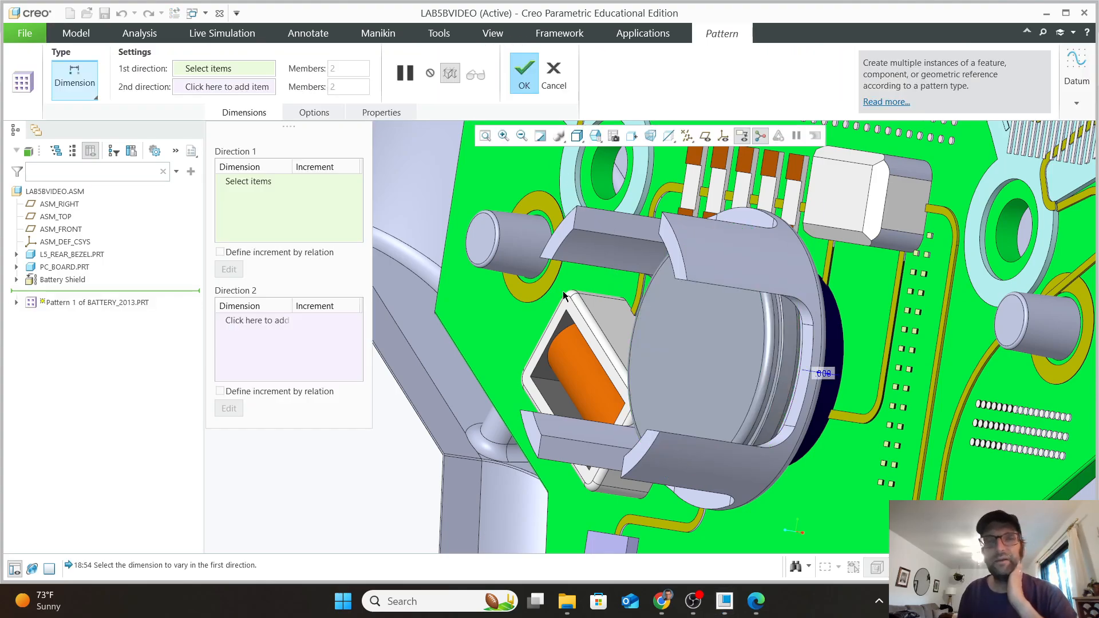
{"action": "left_click", "coordinate": [91, 101]}
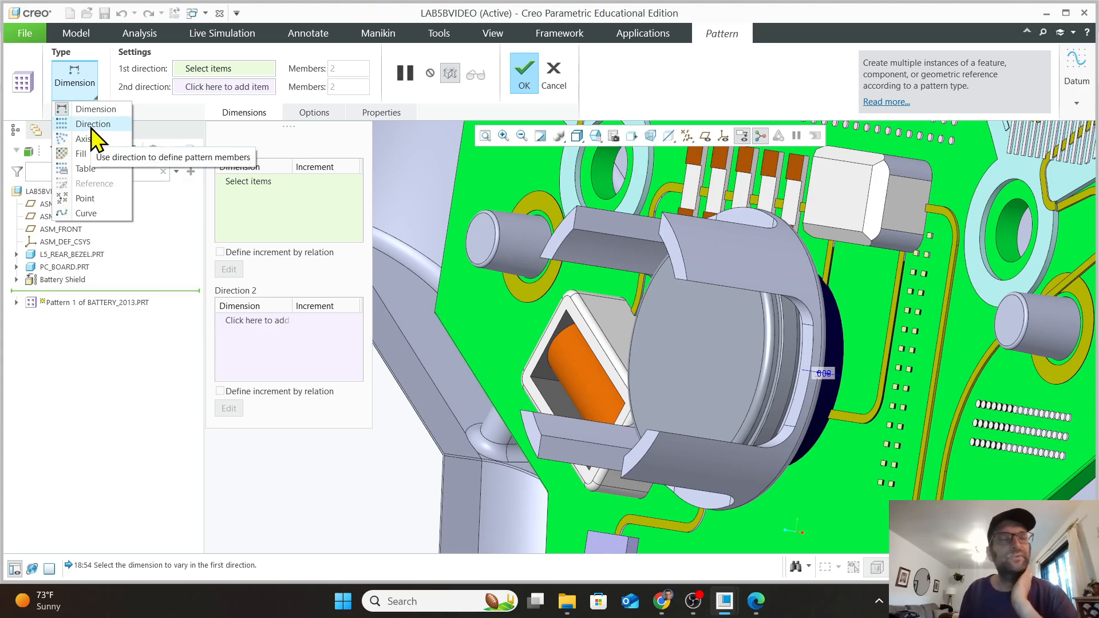
{"action": "left_click", "coordinate": [93, 125]}
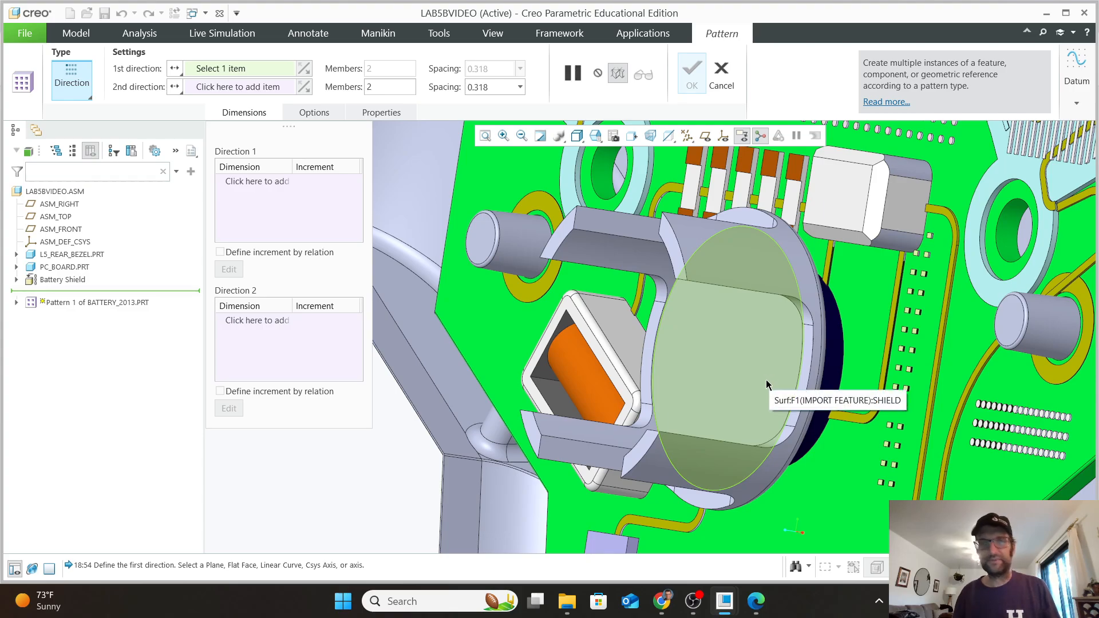
{"action": "middle_click_drag", "start_coordinate": [764, 379], "coordinate": [745, 363]}
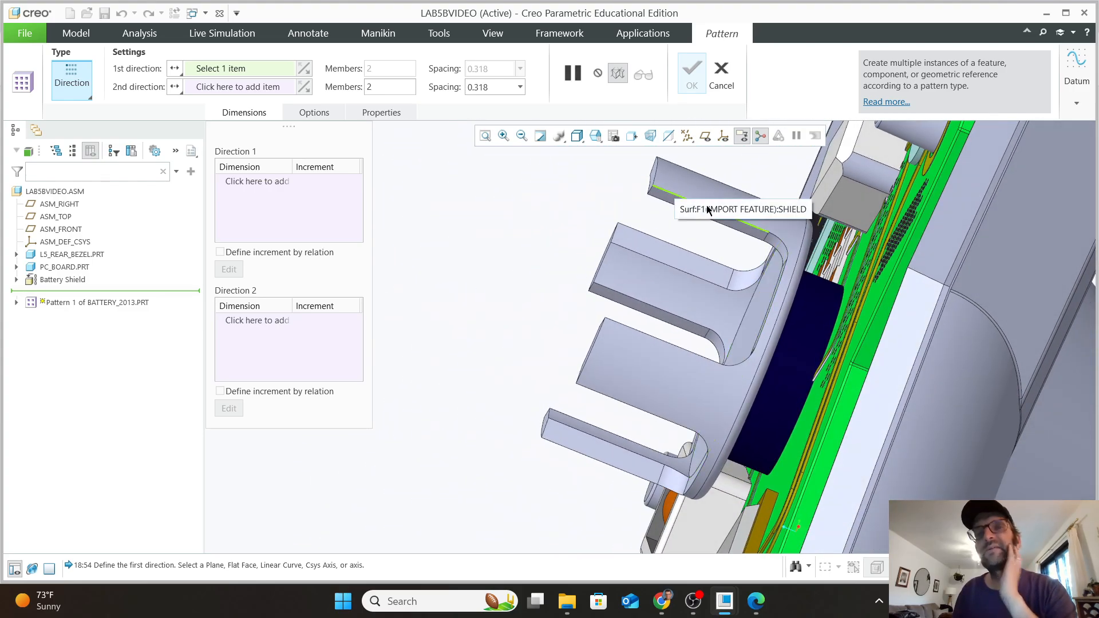
{"action": "scroll", "coordinate": [708, 210], "scroll_direction": "down", "scroll_amount": 3}
{"action": "scroll", "coordinate": [707, 211], "scroll_direction": "down", "scroll_amount": 2}
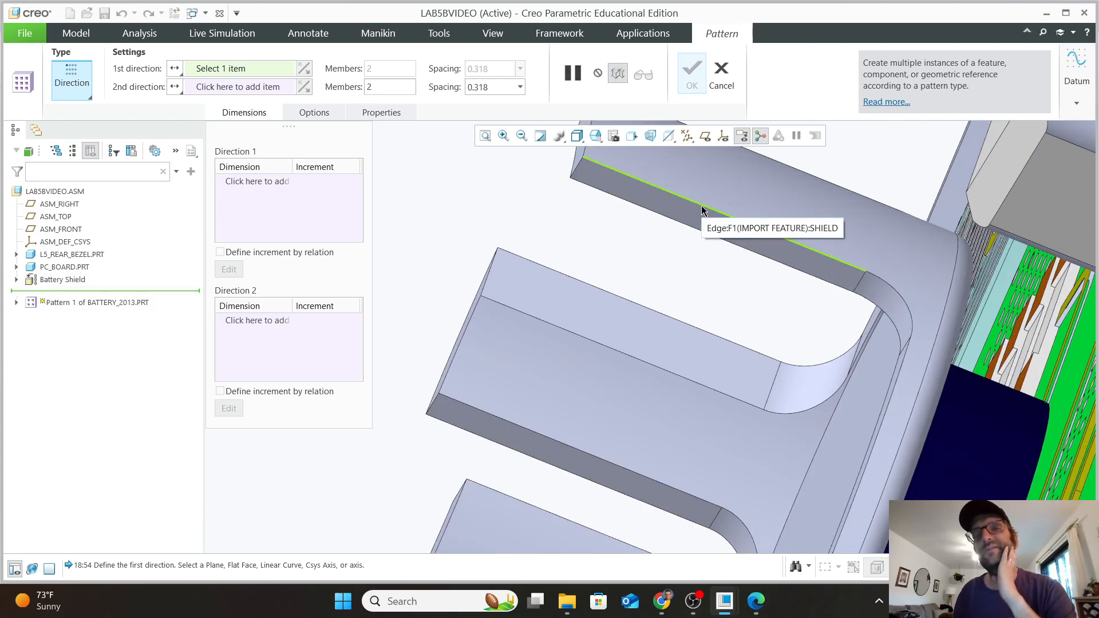
{"action": "left_click", "coordinate": [703, 211]}
{"action": "scroll", "coordinate": [701, 326], "scroll_direction": "up", "scroll_amount": 2}
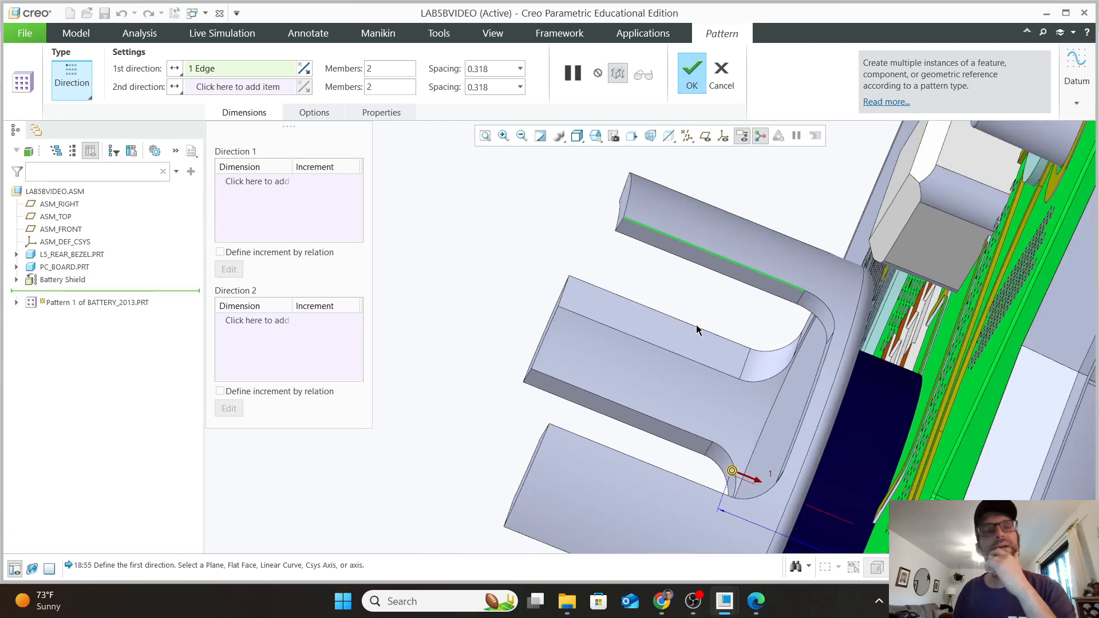
Step: Flip the pattern's first direction so it points outward from the battery shield's base
{"action": "middle_click_drag", "start_coordinate": [699, 331], "coordinate": [716, 347]}
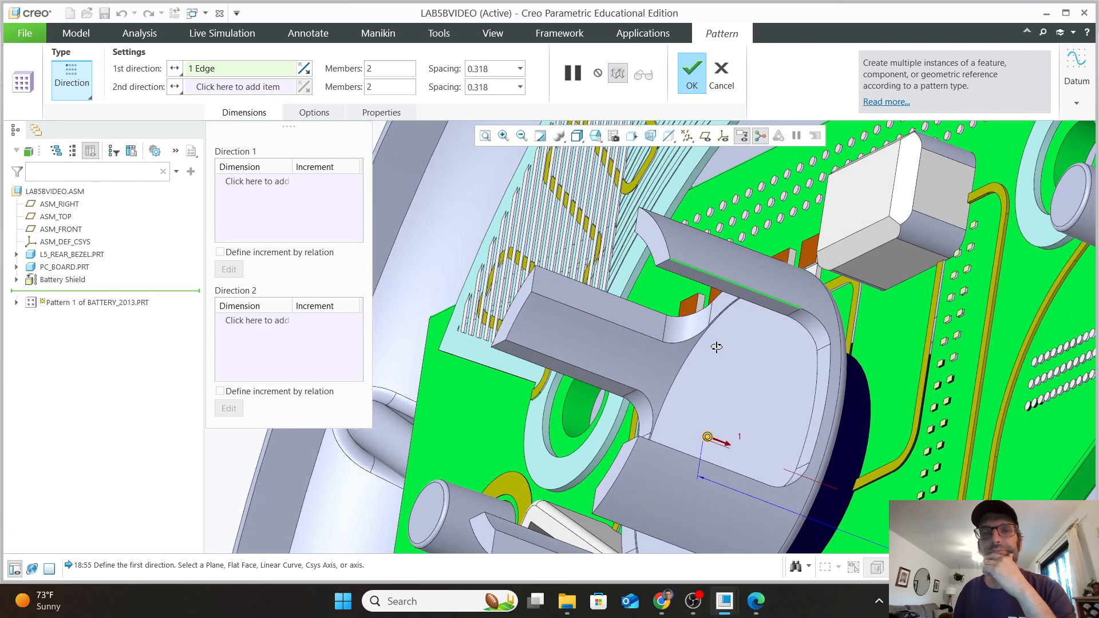
{"action": "scroll", "coordinate": [769, 514], "scroll_direction": "down", "scroll_amount": 3}
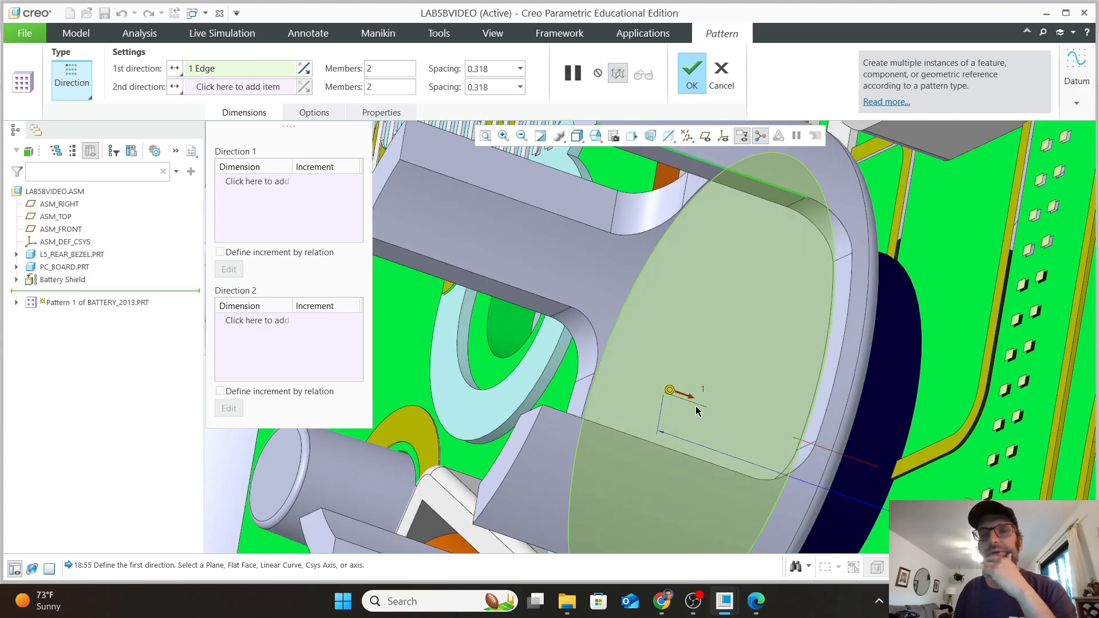
{"action": "scroll", "coordinate": [689, 401], "scroll_direction": "down", "scroll_amount": 2}
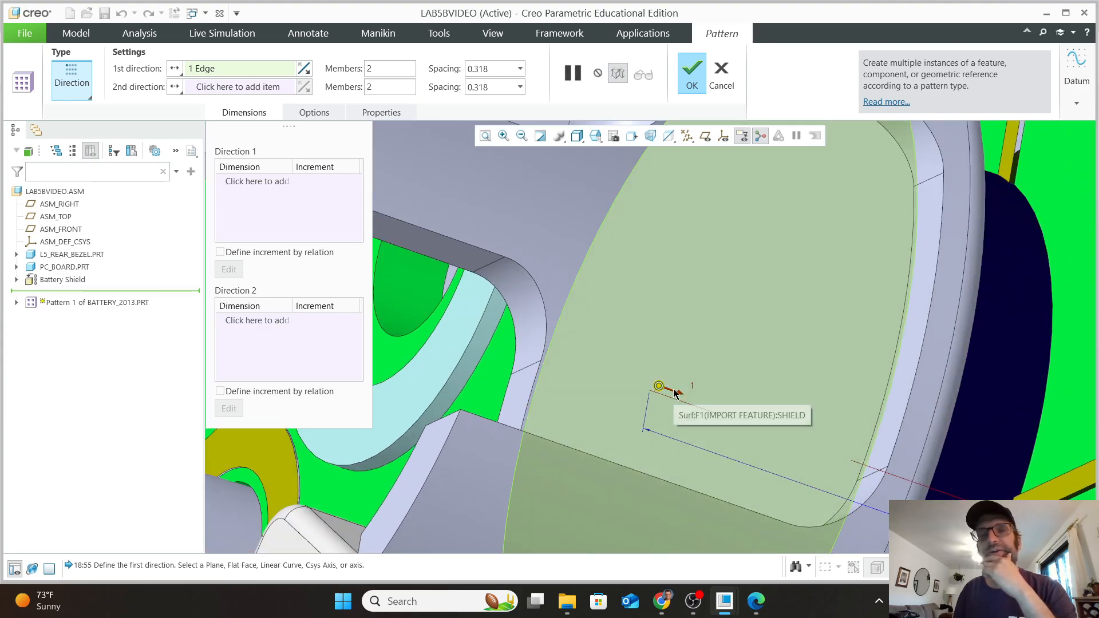
{"action": "left_click", "coordinate": [305, 67]}
{"action": "scroll", "coordinate": [552, 239], "scroll_direction": "up", "scroll_amount": 4}
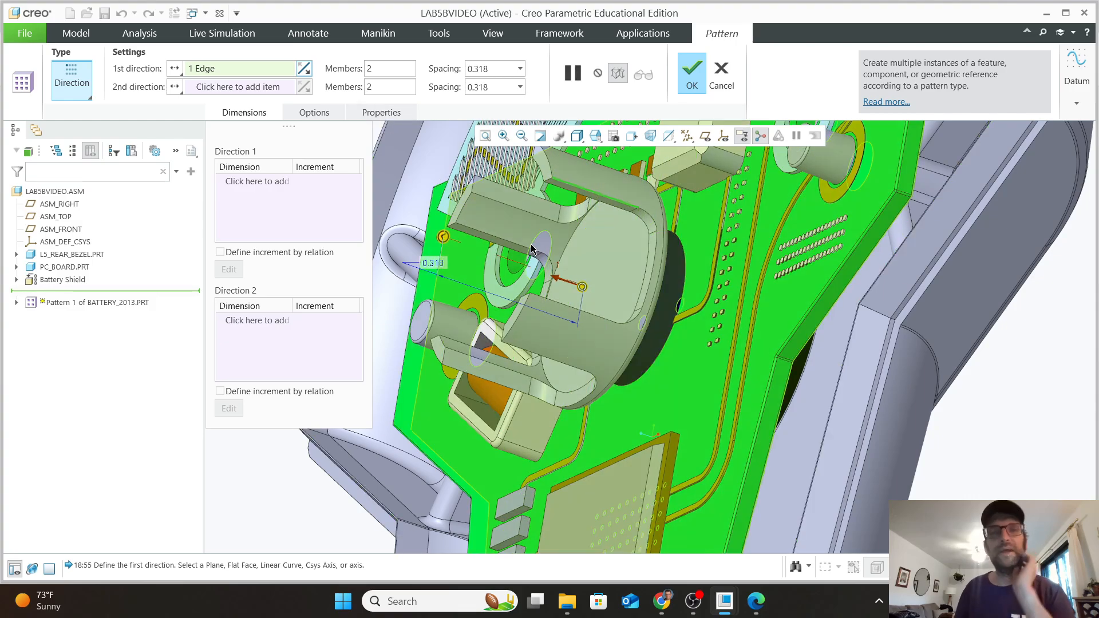
Step: Set the number of members in the battery pattern's first direction to 4
{"action": "scroll", "coordinate": [531, 249], "scroll_direction": "down", "scroll_amount": 2}
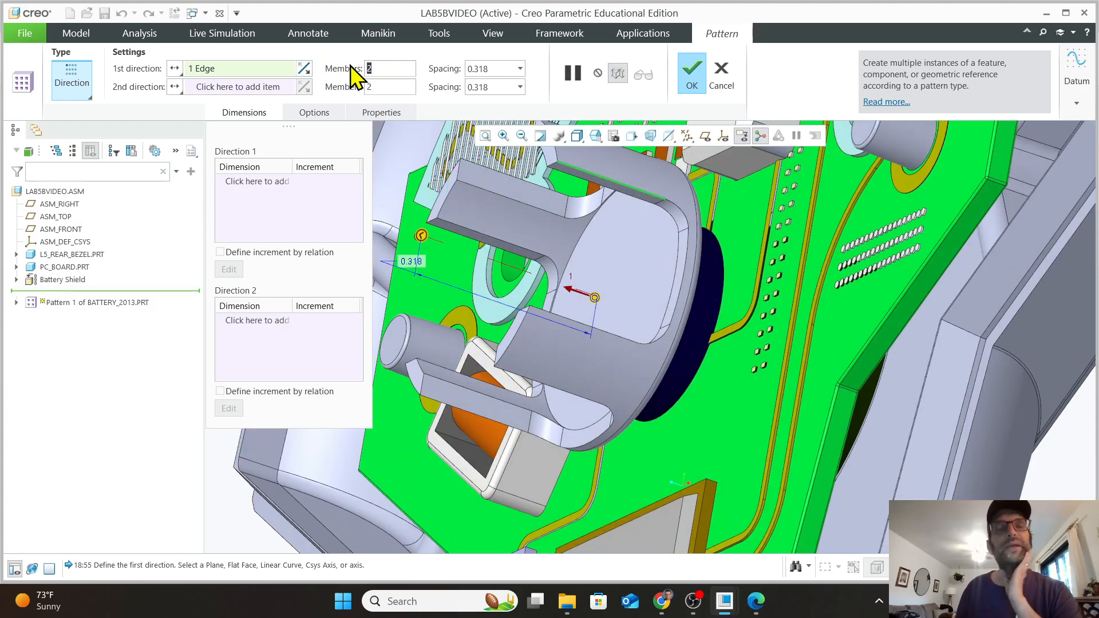
{"action": "type", "text": "4"}
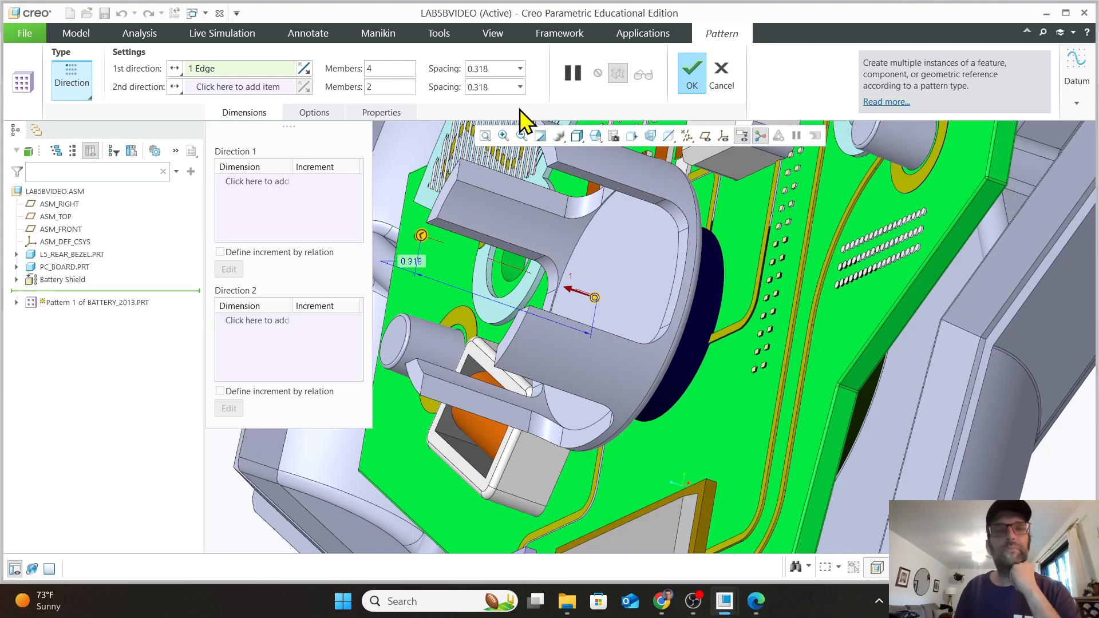
{"action": "scroll", "coordinate": [493, 231], "scroll_direction": "up", "scroll_amount": 2}
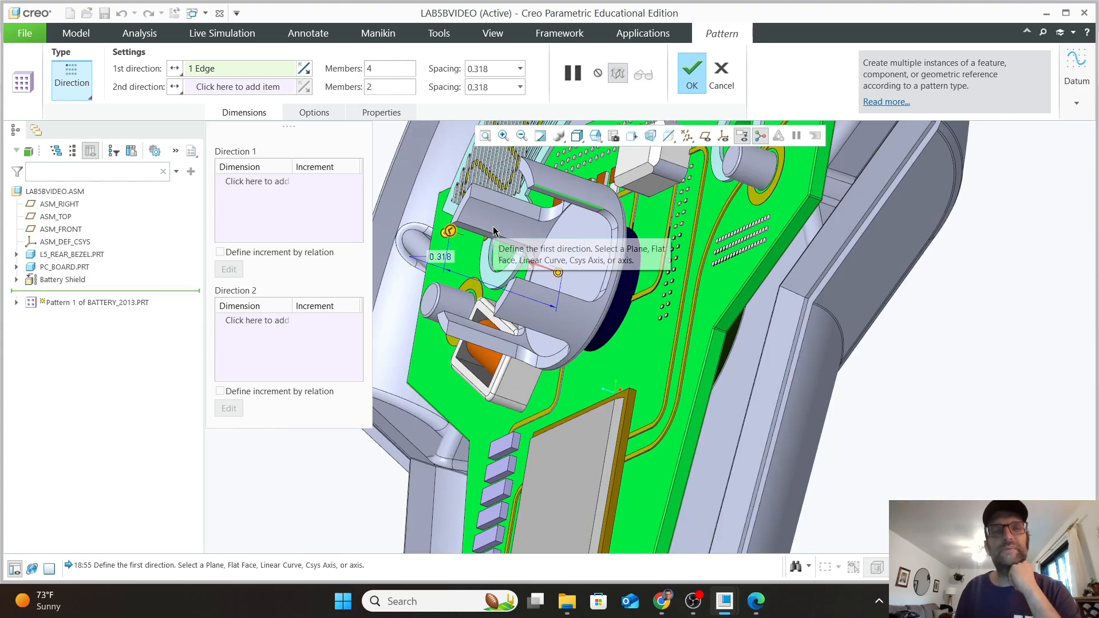
{"action": "scroll", "coordinate": [494, 231], "scroll_direction": "up", "scroll_amount": 3}
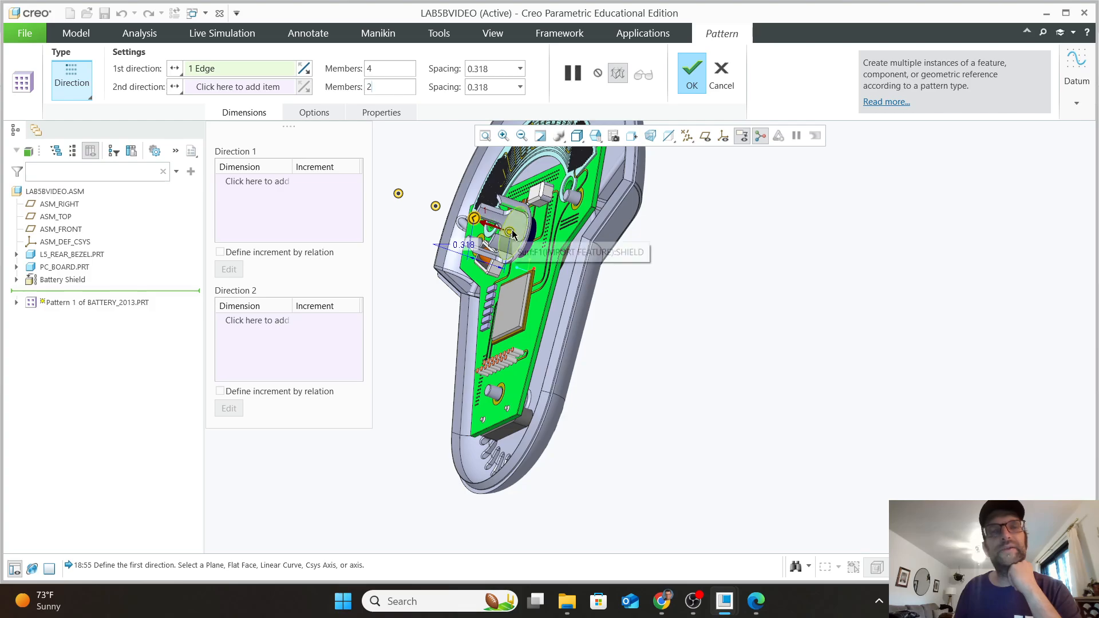
{"action": "scroll", "coordinate": [508, 212], "scroll_direction": "down", "scroll_amount": 3}
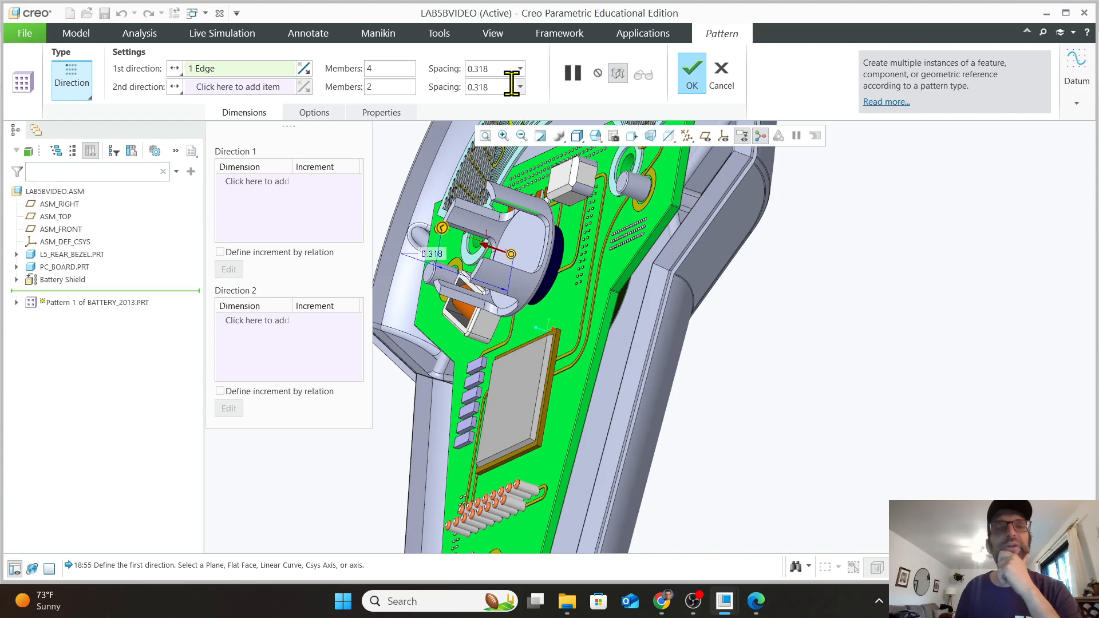
Step: Set the first direction's spacing to 0.060 and accept the battery pattern
{"action": "left_click", "coordinate": [496, 69]}
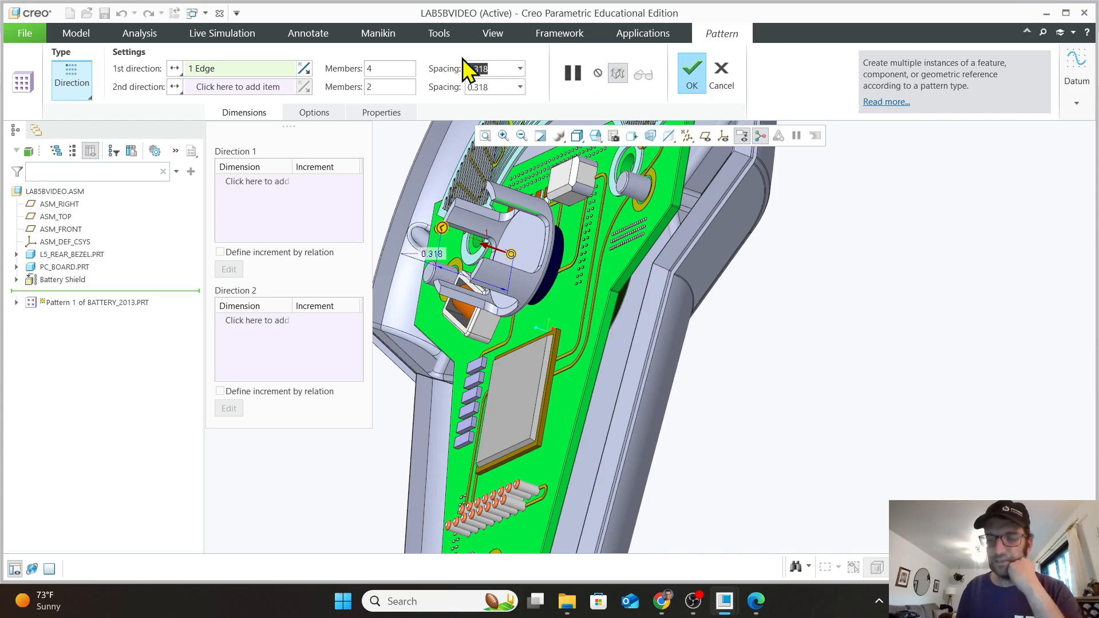
{"action": "type", "text": ".060"}
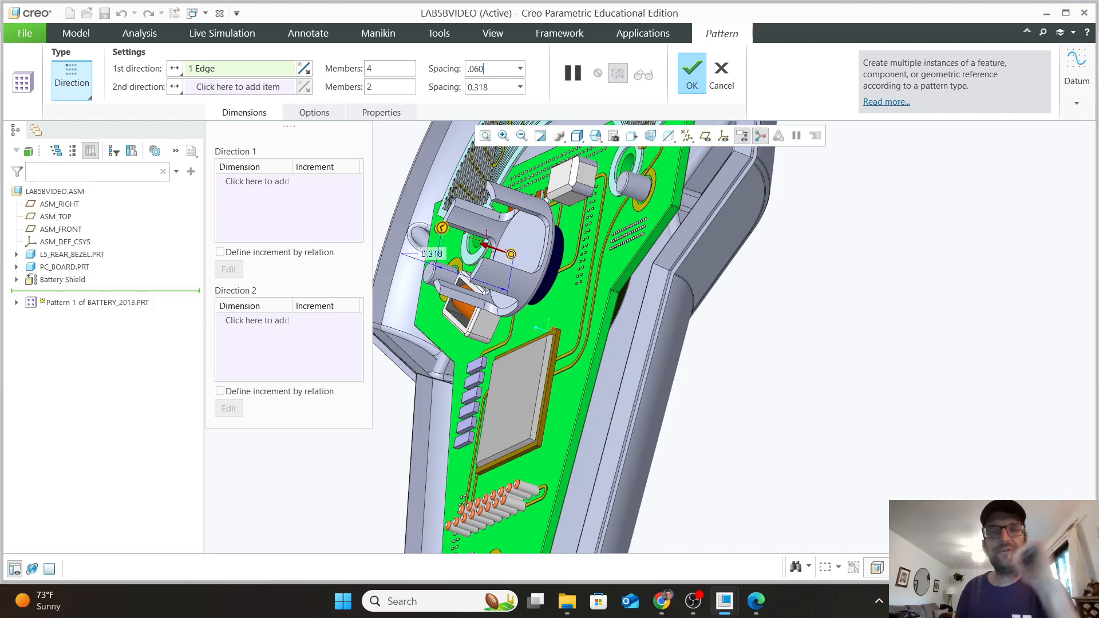
{"action": "left_click", "coordinate": [486, 87]}
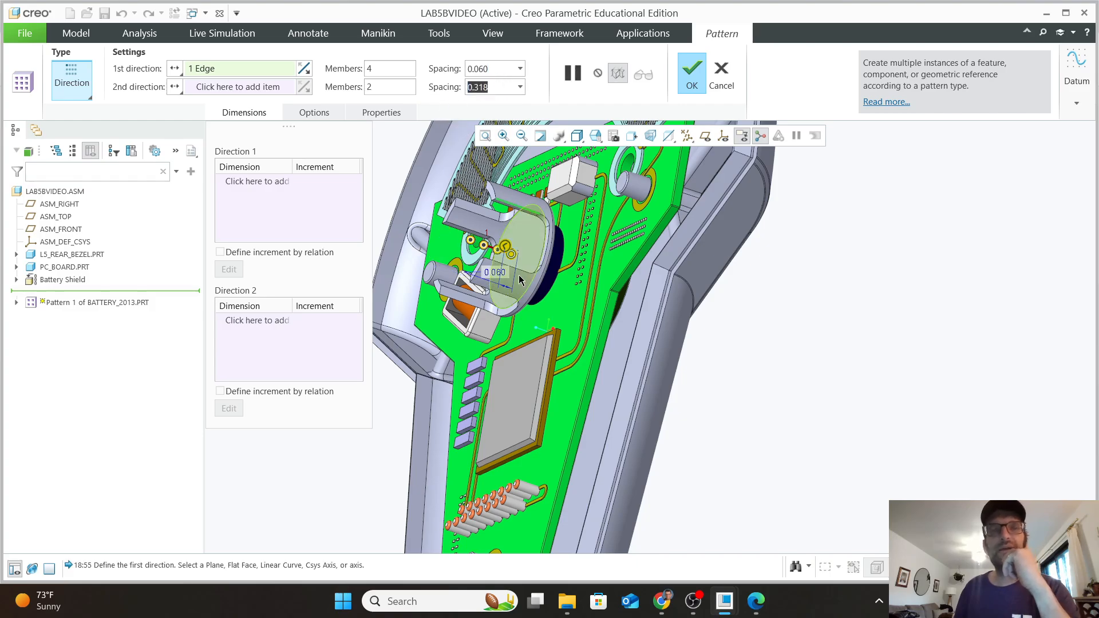
{"action": "left_click", "coordinate": [691, 77]}
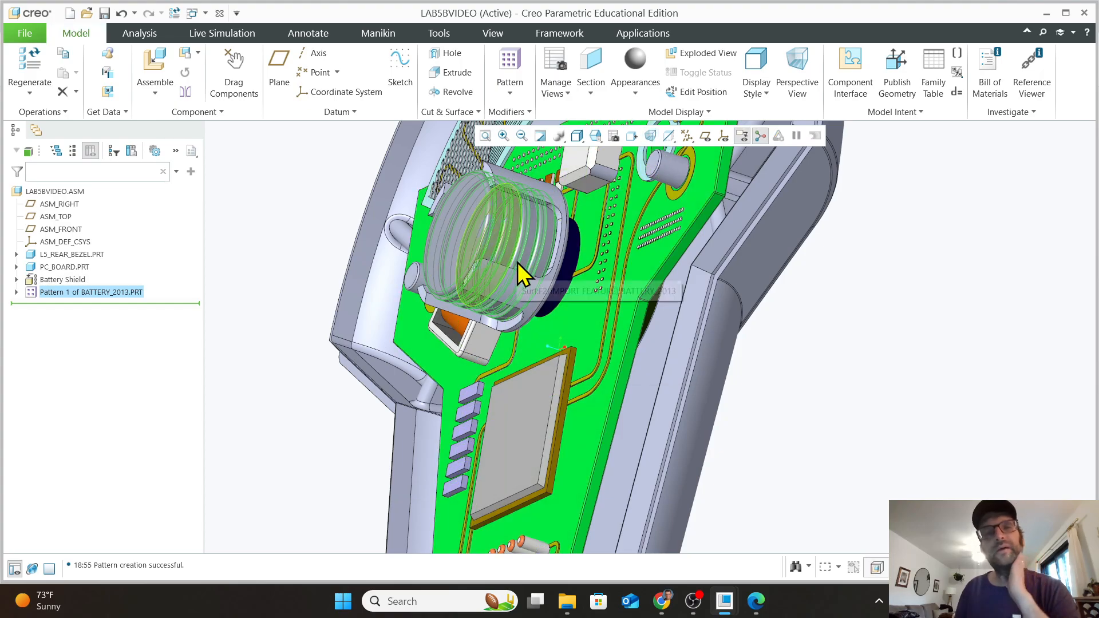
{"action": "mouse_move", "coordinate": [523, 253]}
{"action": "middle_mouse_down"}
{"action": "mouse_move", "coordinate": [505, 249]}
{"action": "mouse_move", "coordinate": [527, 253]}
{"action": "middle_mouse_up"}
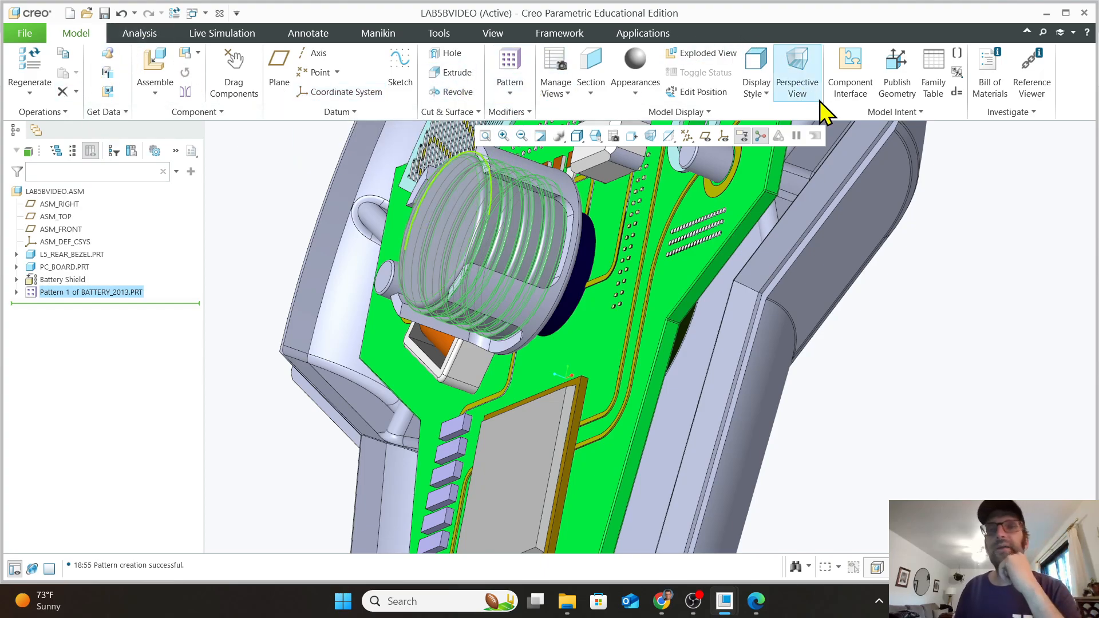
{"action": "left_click", "coordinate": [279, 234]}
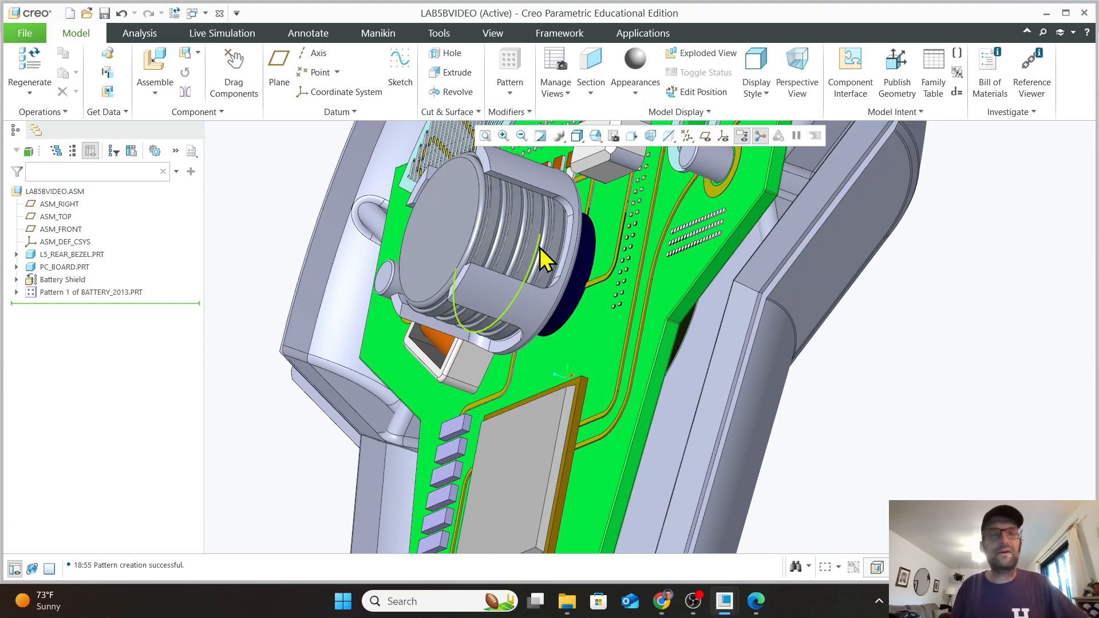
Step: Assemble connector.prt and move it to the outer side of the bezel's handle, on the same side as the batteries
{"action": "scroll", "coordinate": [544, 261], "scroll_direction": "down", "scroll_amount": 1}
{"action": "left_click", "coordinate": [153, 62]}
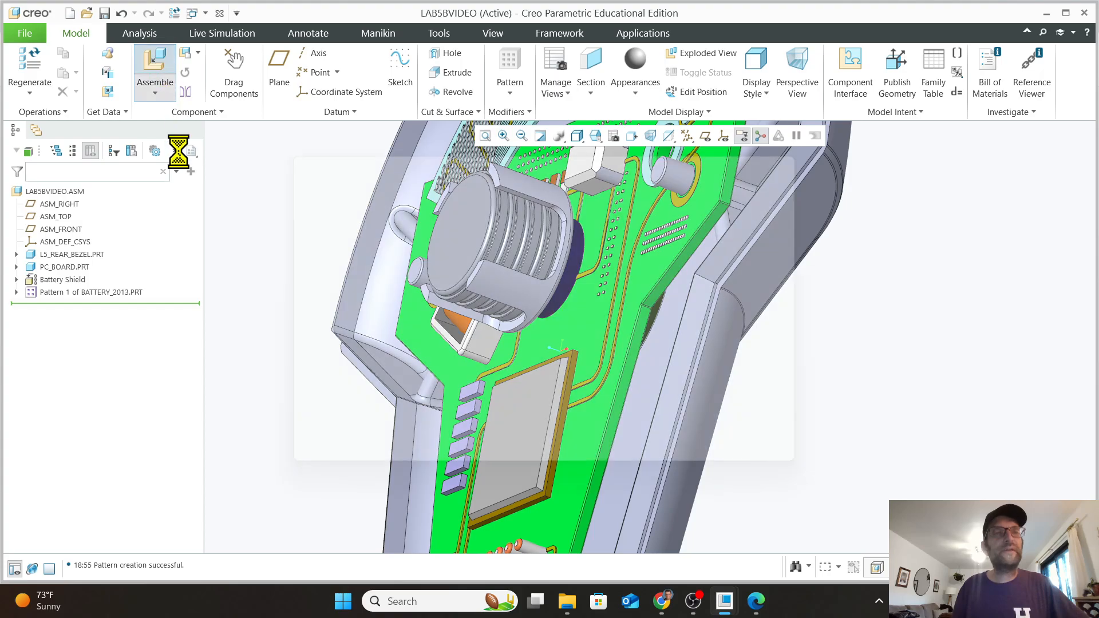
{"action": "left_click", "coordinate": [423, 236]}
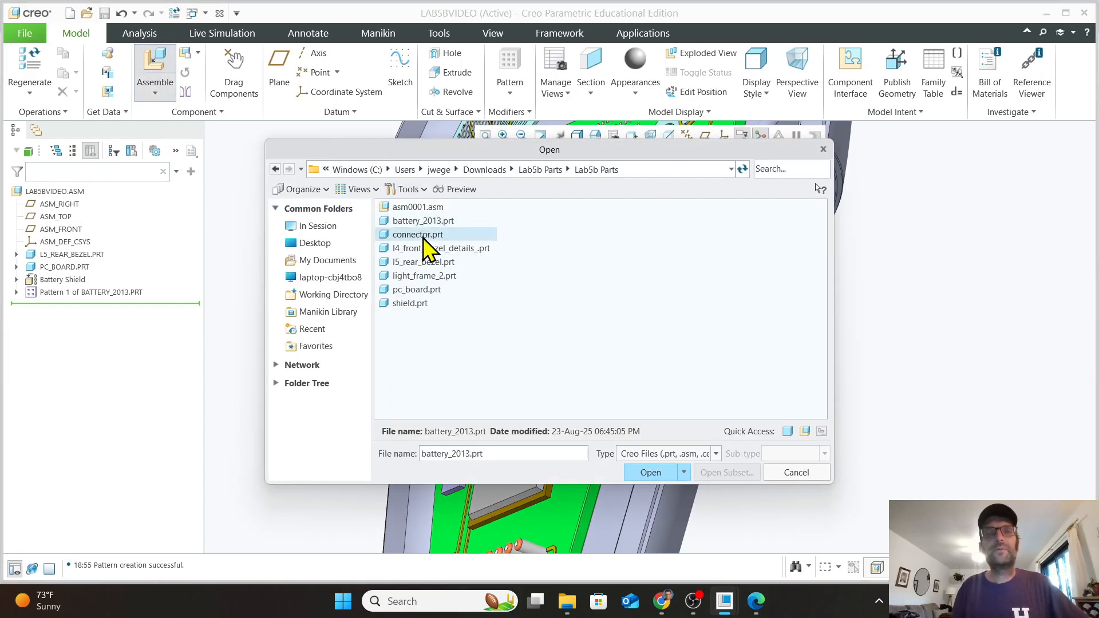
{"action": "left_click", "coordinate": [643, 471]}
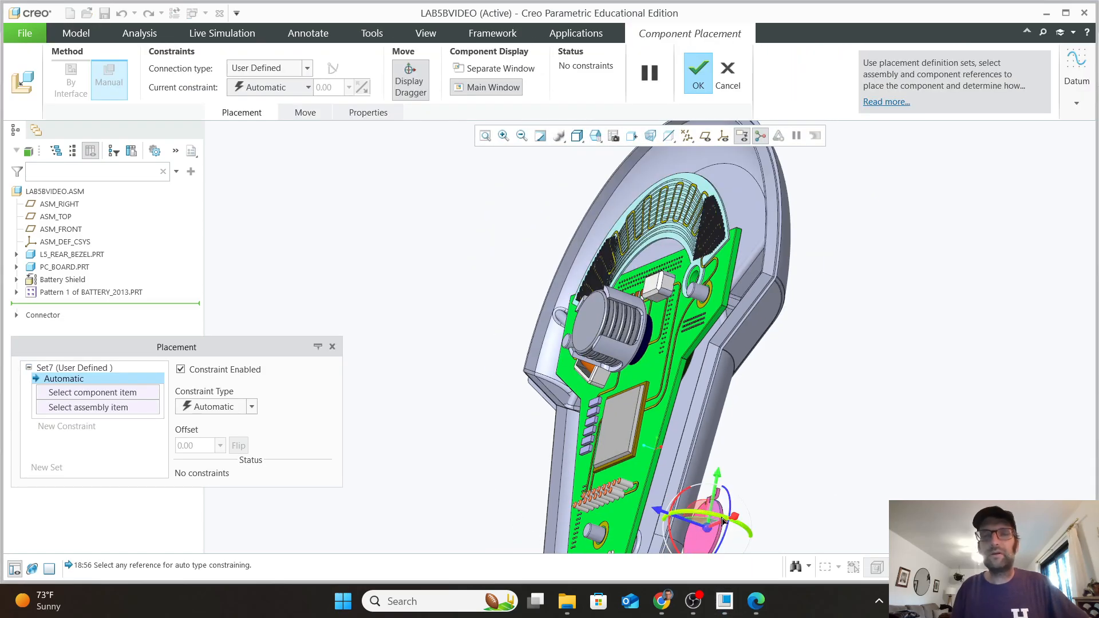
{"action": "left_click_drag", "start_coordinate": [719, 479], "coordinate": [741, 359]}
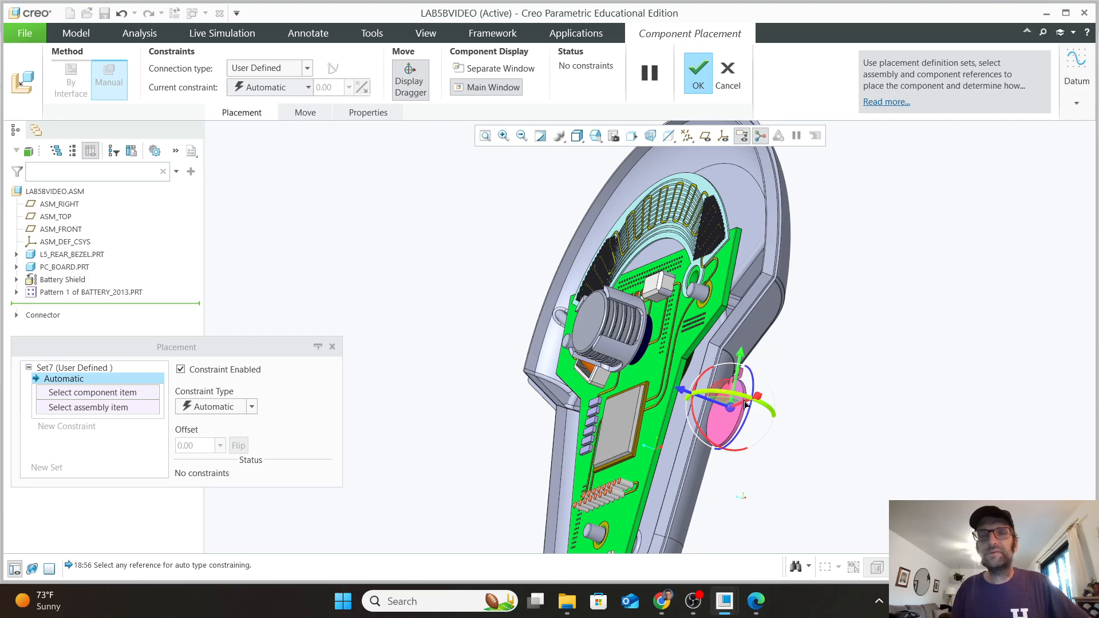
{"action": "left_click_drag", "start_coordinate": [753, 397], "coordinate": [538, 426]}
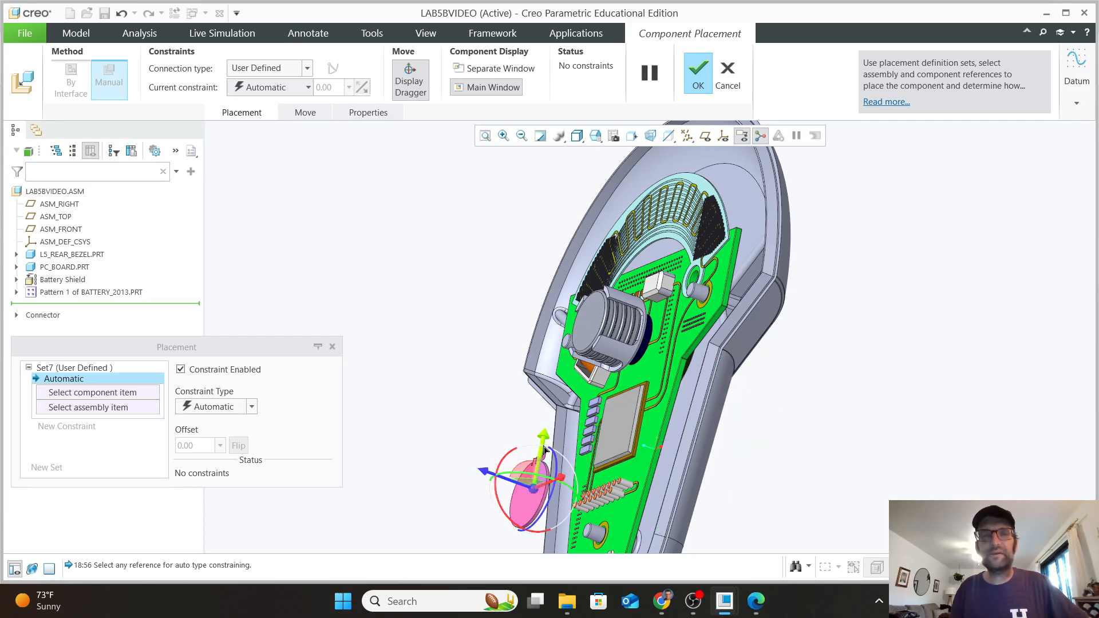
Step: Make the connector's outer rim surface coincident with the outermost battery's cylindrical rim surface
{"action": "scroll", "coordinate": [606, 403], "scroll_direction": "down", "scroll_amount": 2}
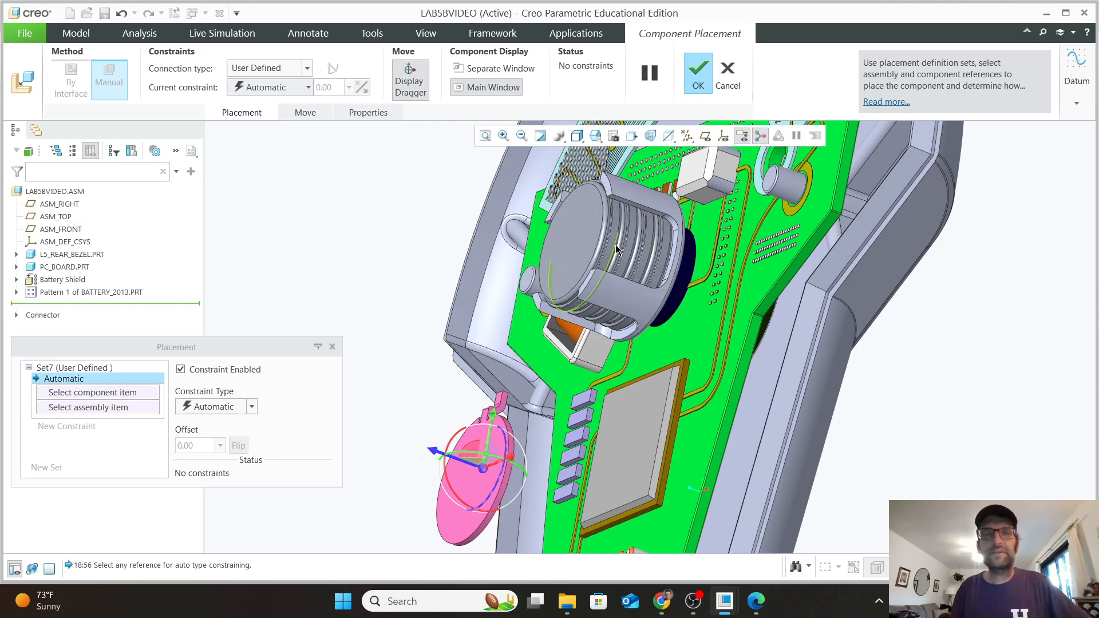
{"action": "scroll", "coordinate": [610, 232], "scroll_direction": "up", "scroll_amount": 2}
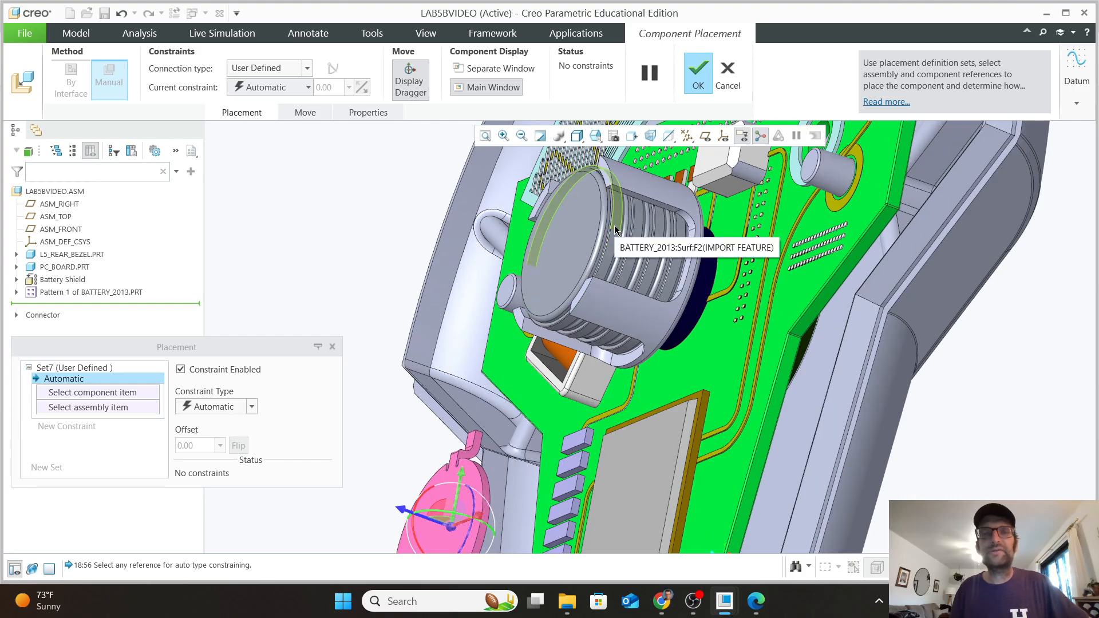
{"action": "left_click", "coordinate": [615, 229]}
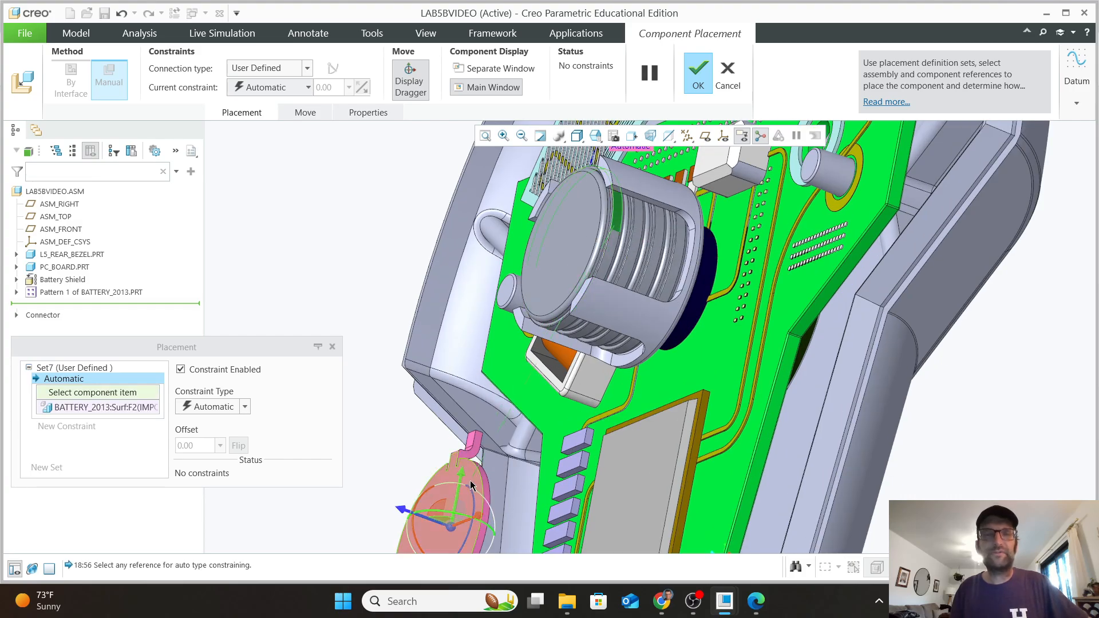
{"action": "scroll", "coordinate": [486, 483], "scroll_direction": "up", "scroll_amount": 4}
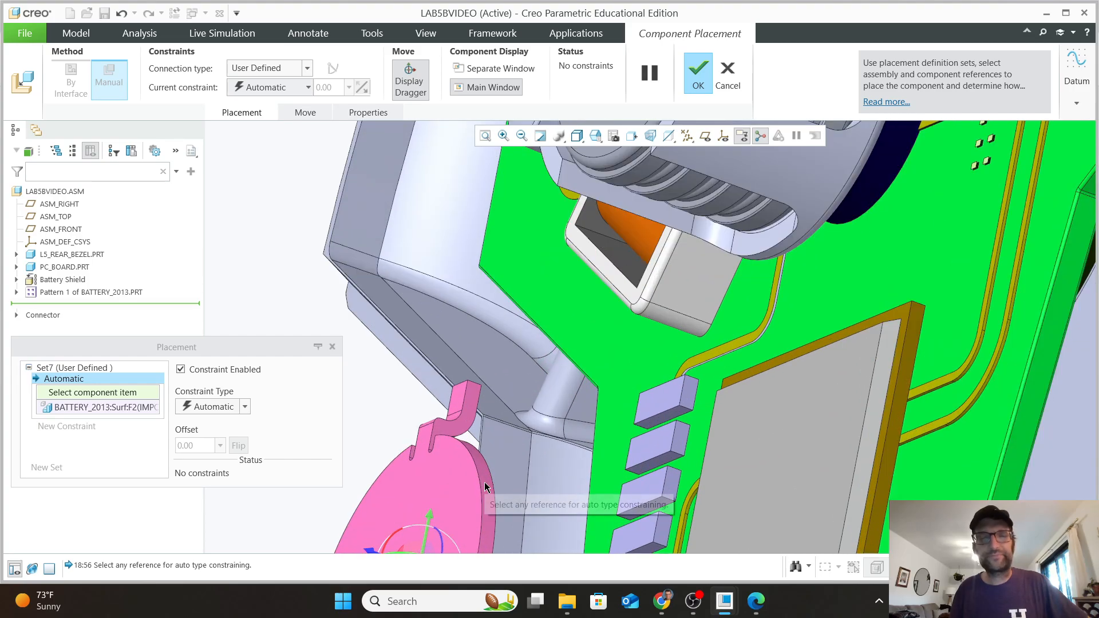
{"action": "left_click", "coordinate": [482, 456]}
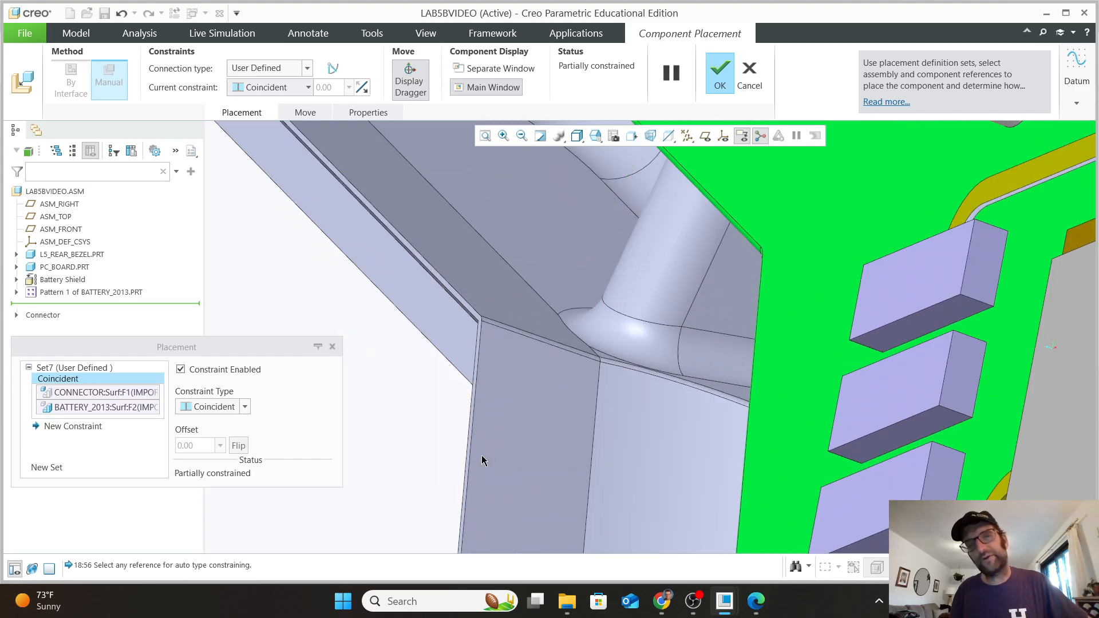
{"action": "scroll", "coordinate": [536, 379], "scroll_direction": "down", "scroll_amount": 5}
{"action": "scroll", "coordinate": [549, 338], "scroll_direction": "up", "scroll_amount": 5}
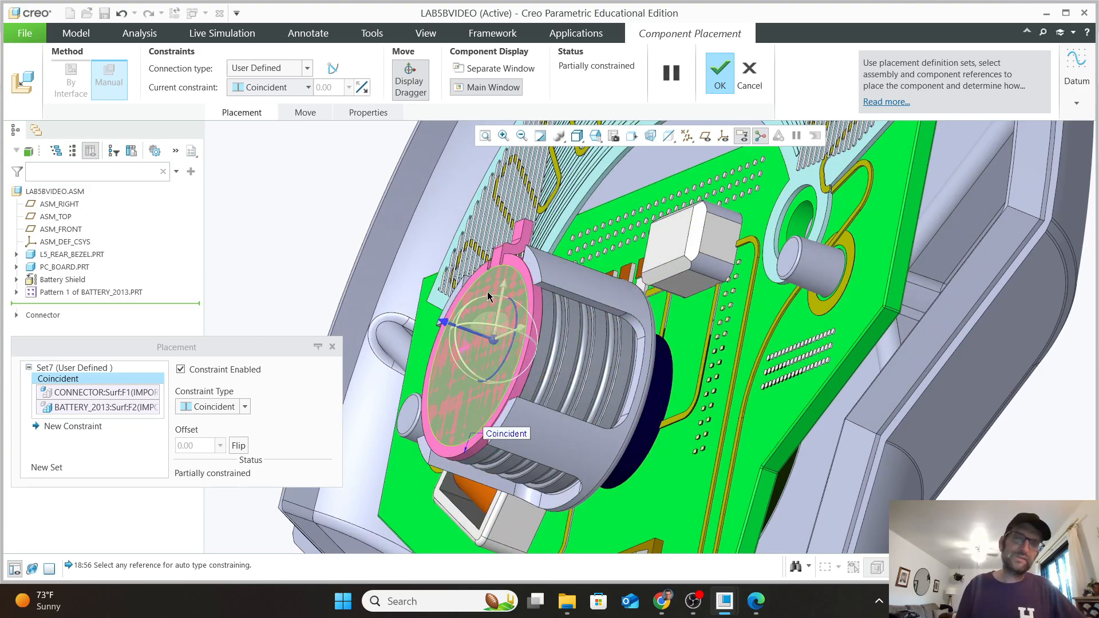
Step: Pull the connector outward along its axis until it clears the battery stack
{"action": "left_click_drag", "start_coordinate": [447, 325], "coordinate": [384, 303]}
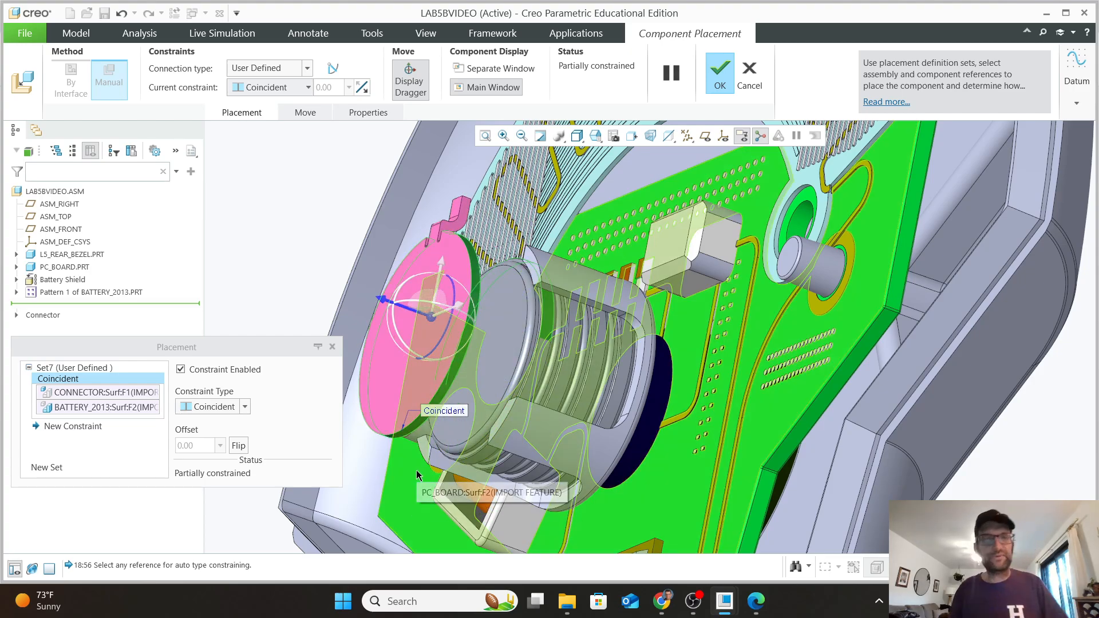
{"action": "middle_click_drag", "start_coordinate": [417, 475], "coordinate": [386, 457]}
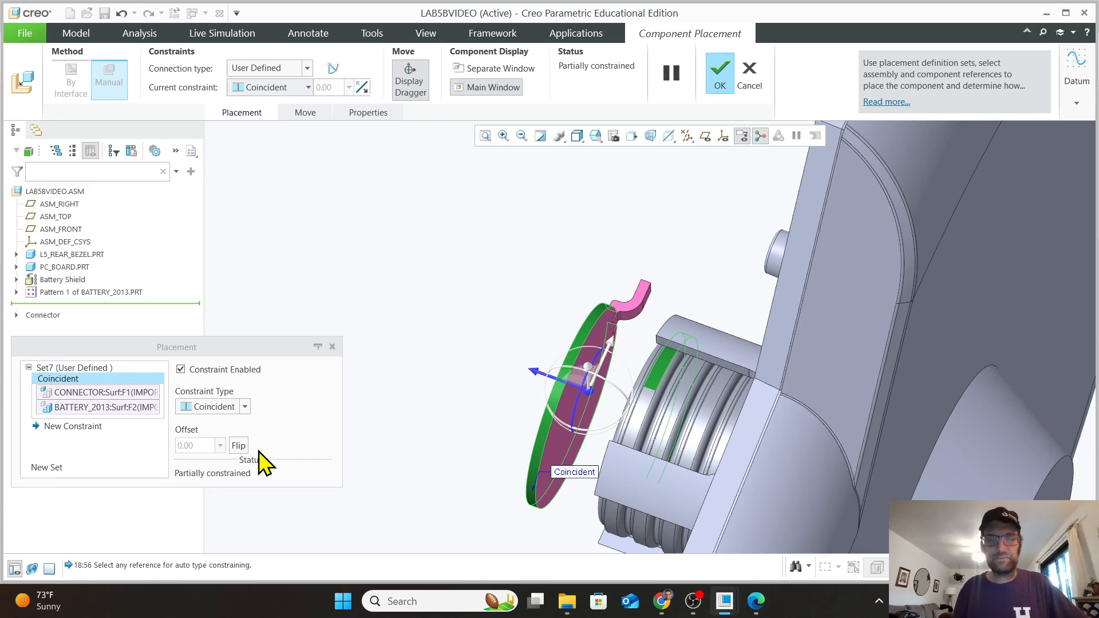
Step: Make the connector's inner flat face coincident with the outermost battery's flat end face and accept the connector's placement
{"action": "scroll", "coordinate": [622, 406], "scroll_direction": "up", "scroll_amount": 2}
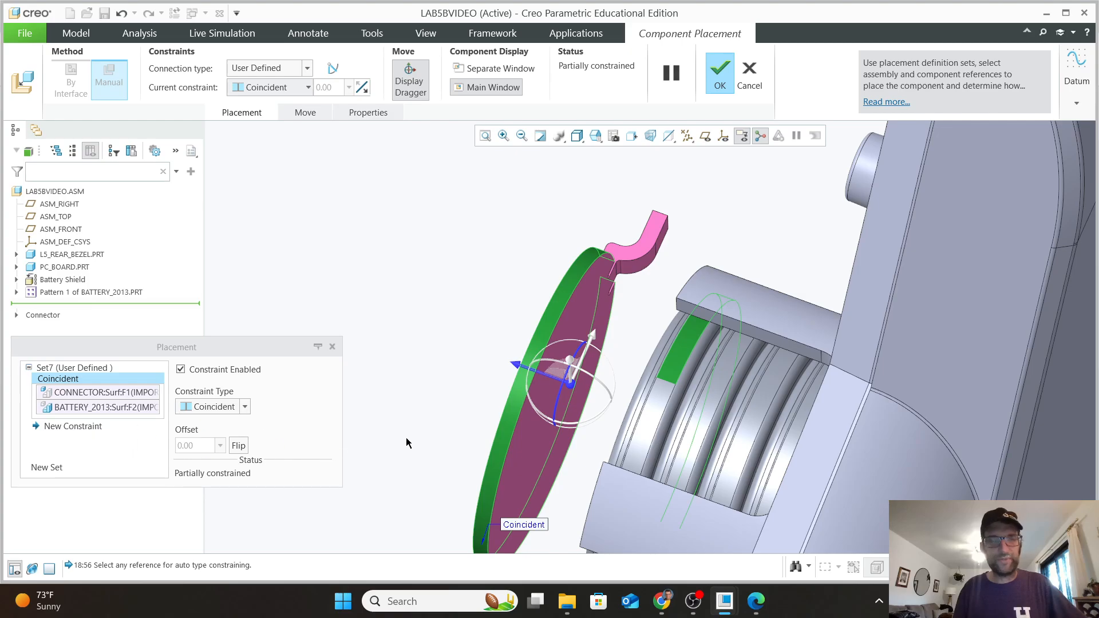
{"action": "left_click", "coordinate": [57, 427]}
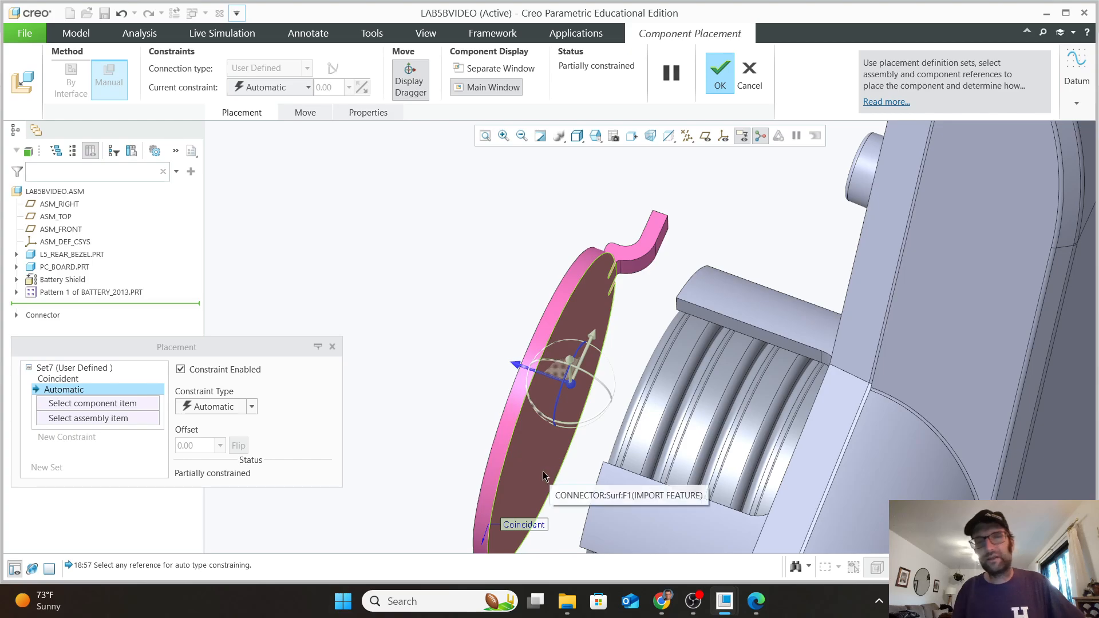
{"action": "left_click", "coordinate": [526, 463]}
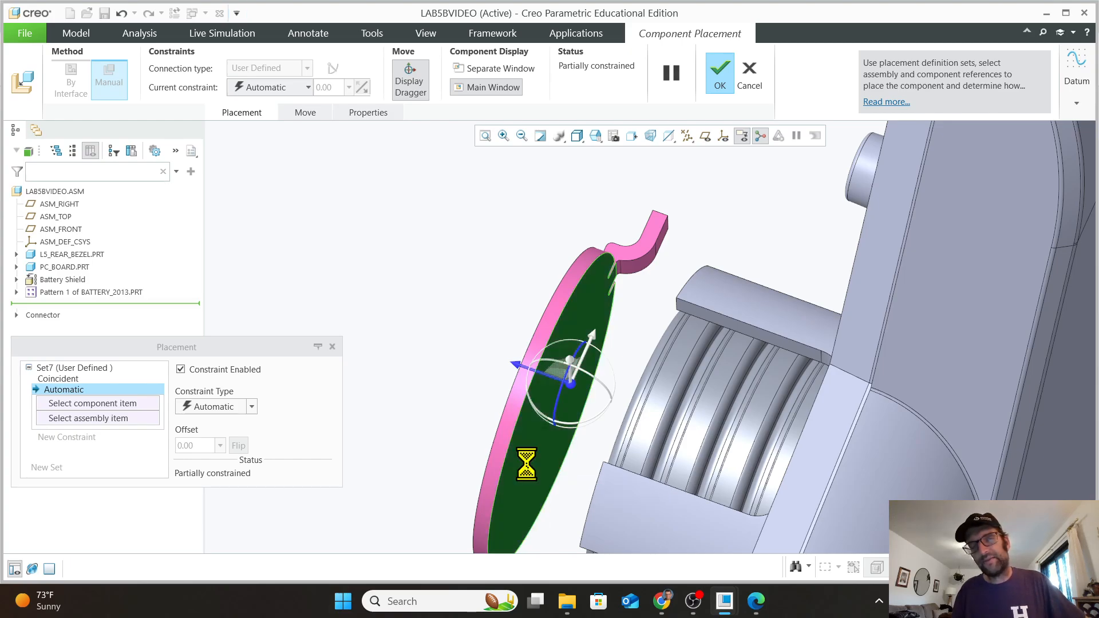
{"action": "middle_click_drag", "start_coordinate": [539, 454], "coordinate": [565, 451]}
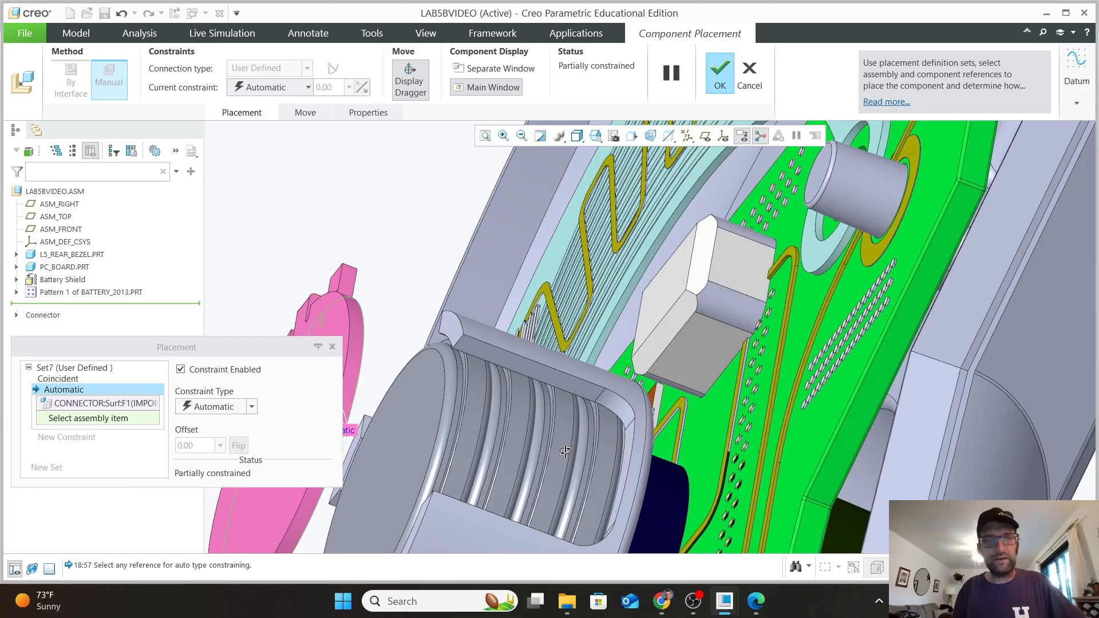
{"action": "left_click", "coordinate": [416, 414]}
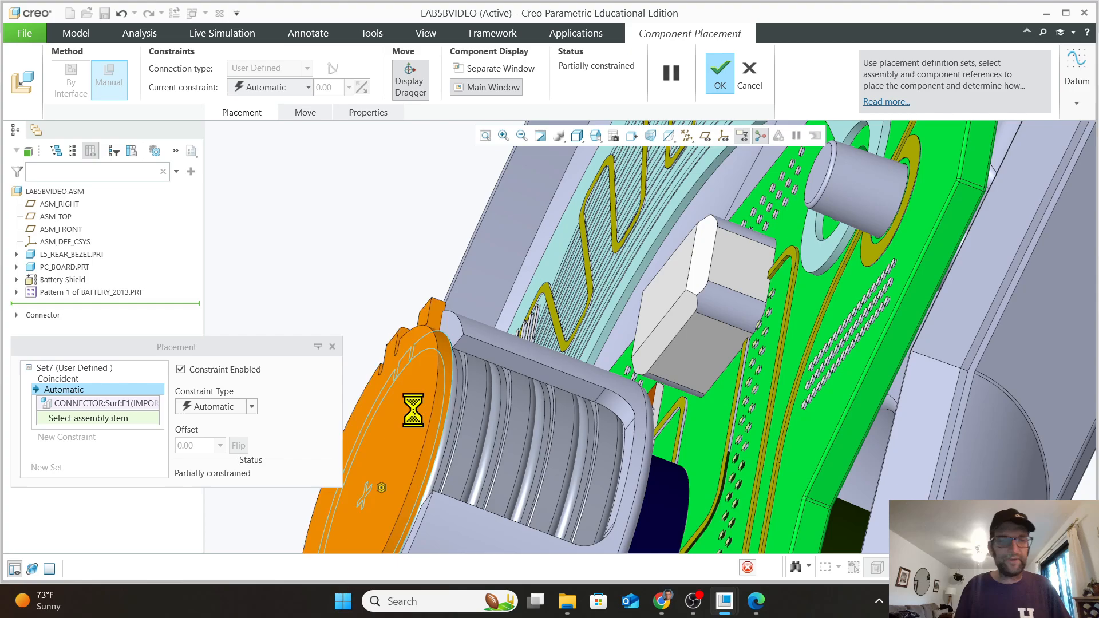
{"action": "middle_click_drag", "start_coordinate": [424, 384], "coordinate": [309, 379]}
{"action": "scroll", "coordinate": [297, 352], "scroll_direction": "up", "scroll_amount": 3}
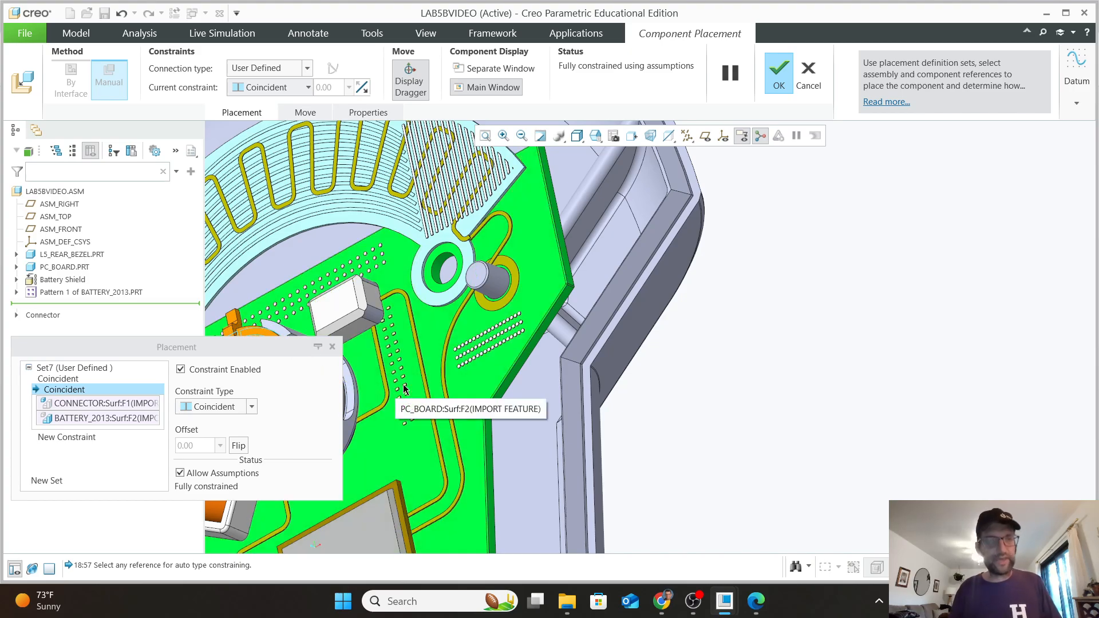
{"action": "middle_click_drag", "start_coordinate": [394, 388], "coordinate": [656, 312], "text": "shift"}
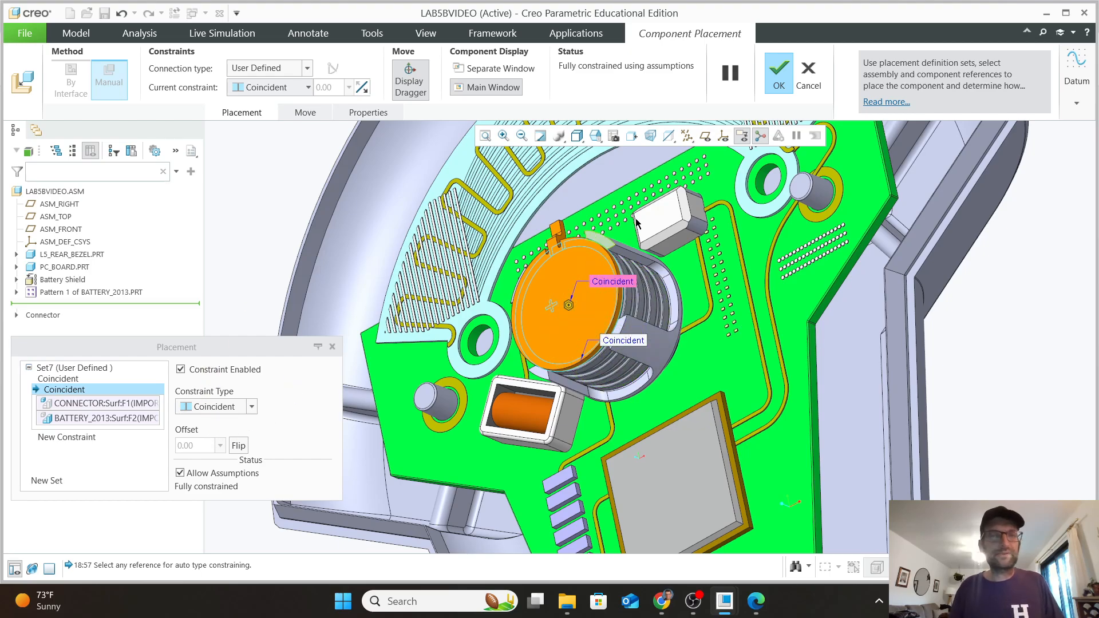
{"action": "left_click", "coordinate": [779, 74]}
Step: Assemble light_frame_2.prt into the assembly
{"action": "scroll", "coordinate": [441, 363], "scroll_direction": "up", "scroll_amount": 5}
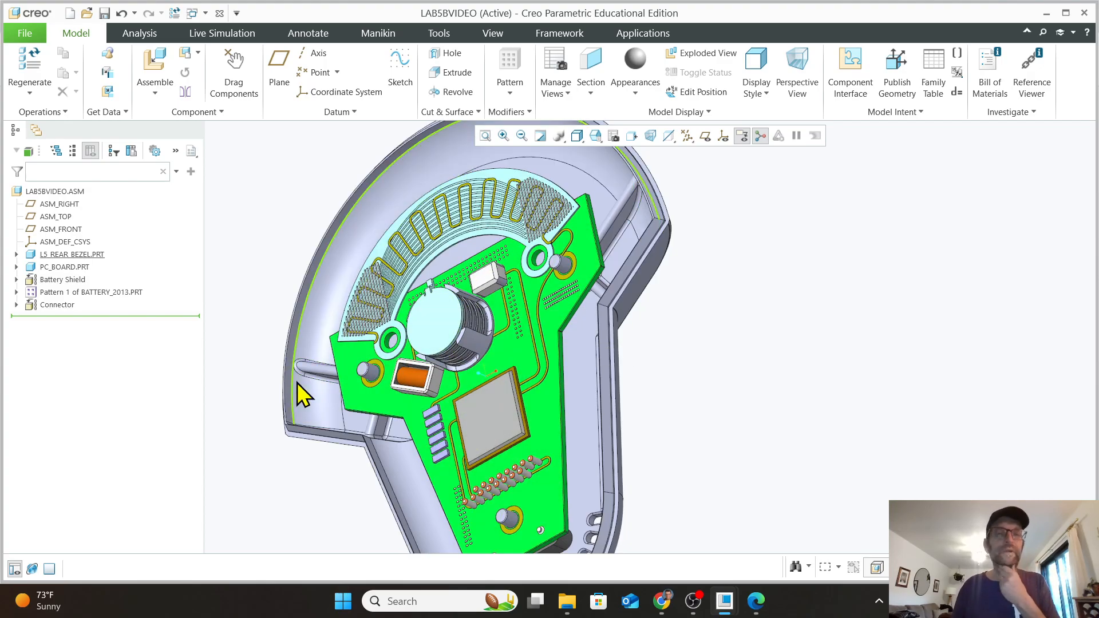
{"action": "scroll", "coordinate": [323, 372], "scroll_direction": "up", "scroll_amount": 1}
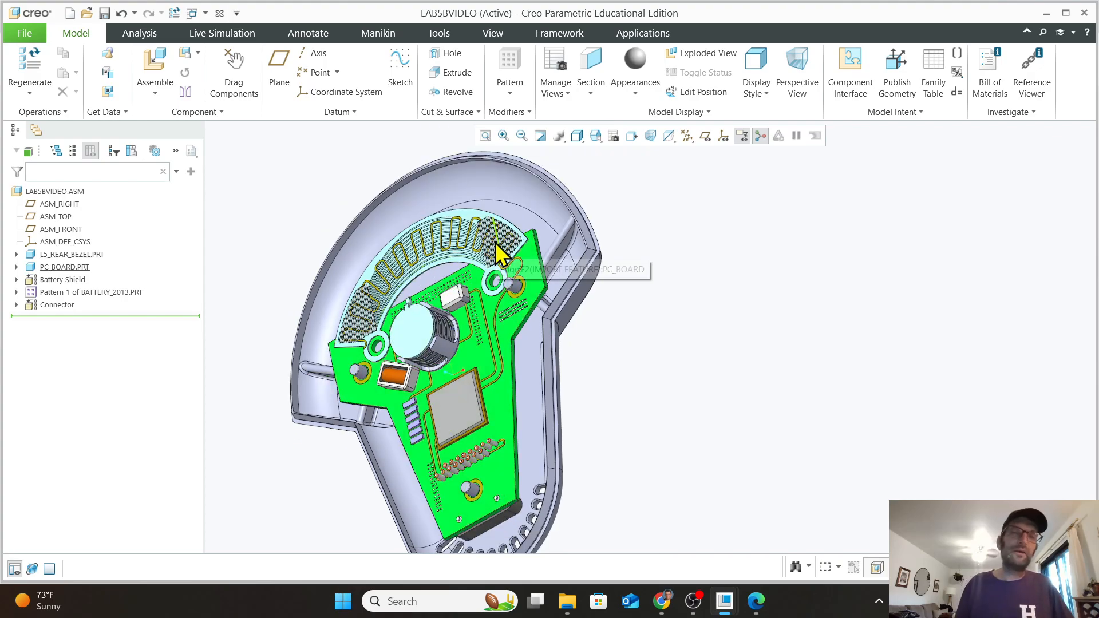
{"action": "scroll", "coordinate": [493, 289], "scroll_direction": "down", "scroll_amount": 1}
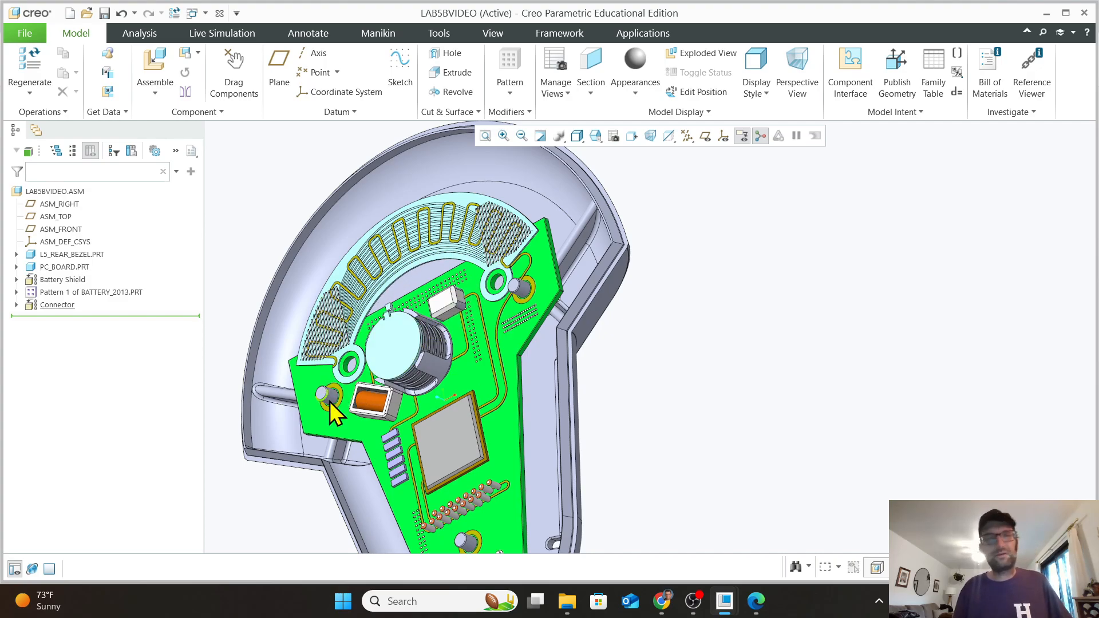
{"action": "scroll", "coordinate": [328, 400], "scroll_direction": "up", "scroll_amount": 1}
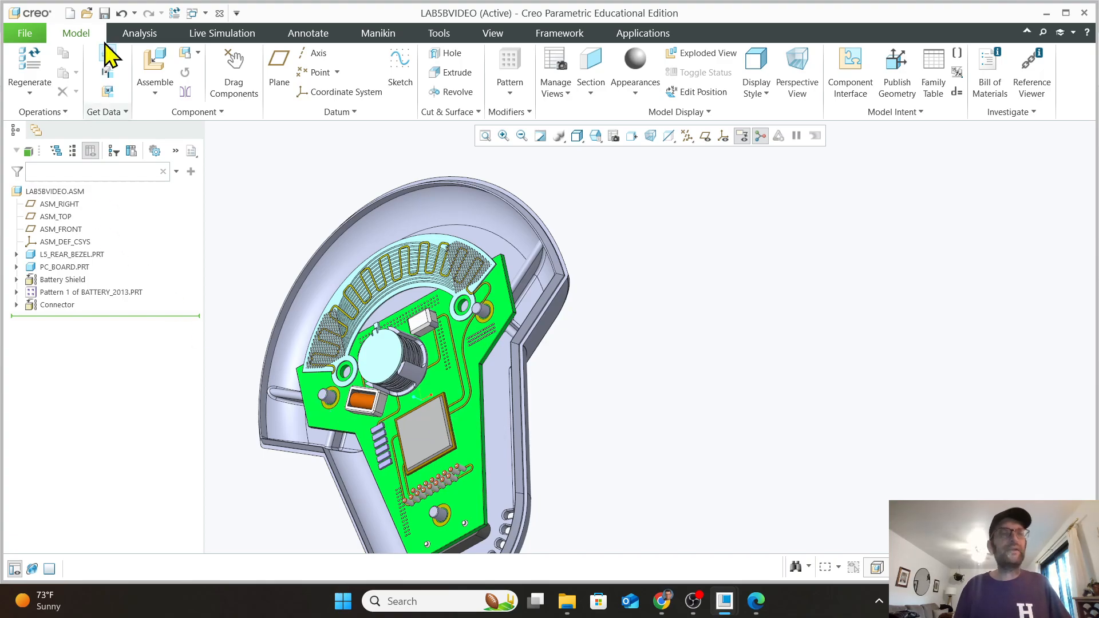
{"action": "left_click", "coordinate": [154, 60]}
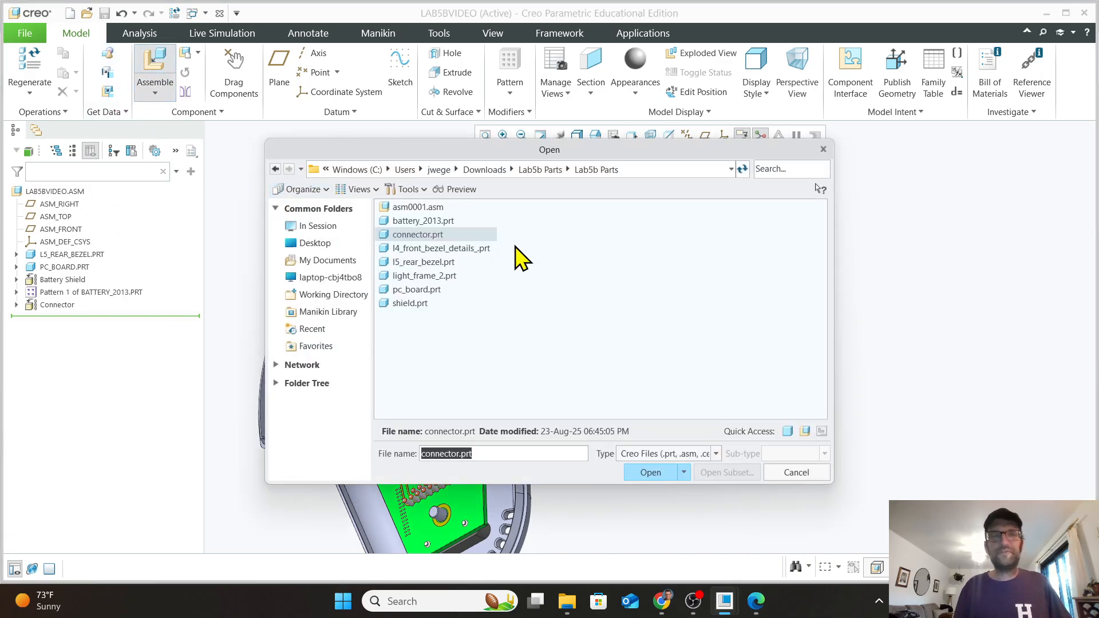
{"action": "left_click", "coordinate": [415, 279]}
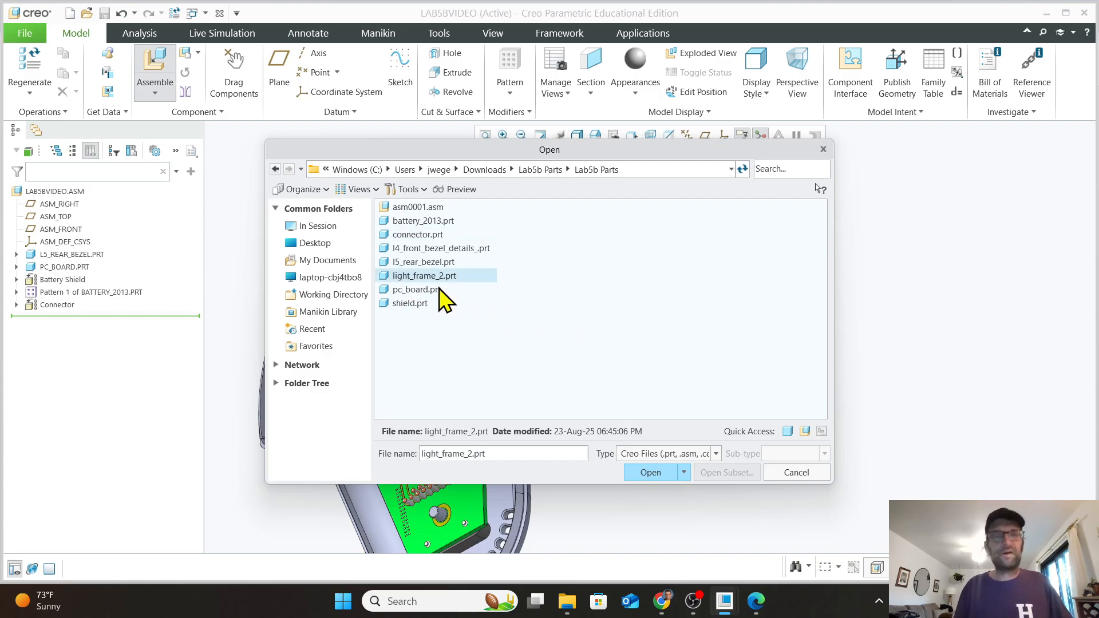
{"action": "left_click", "coordinate": [650, 464]}
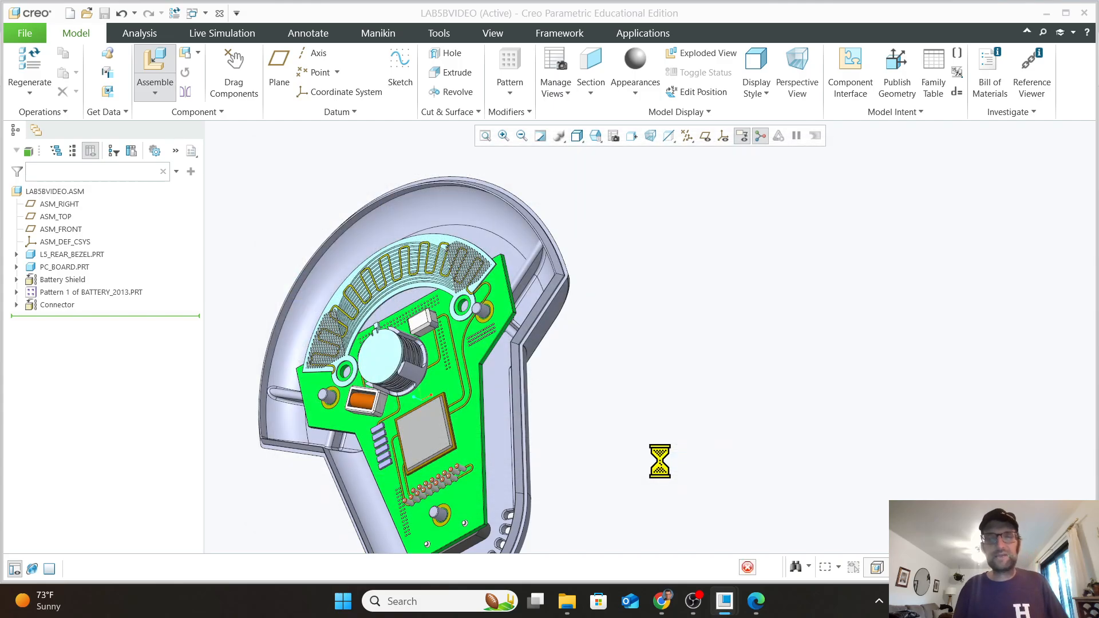
Step: Make the light frame post's outer cylindrical surface coincident with the recess wall of the PC board hole beside the orange-cored component
{"action": "scroll", "coordinate": [555, 350], "scroll_direction": "up", "scroll_amount": 1}
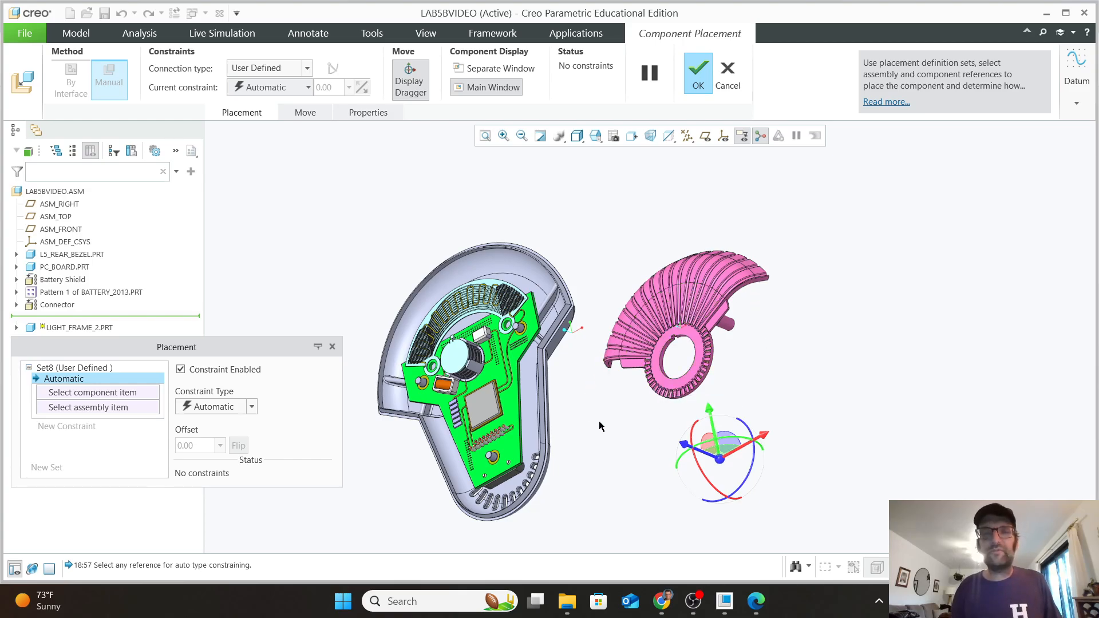
{"action": "middle_click_drag", "start_coordinate": [673, 458], "coordinate": [595, 407]}
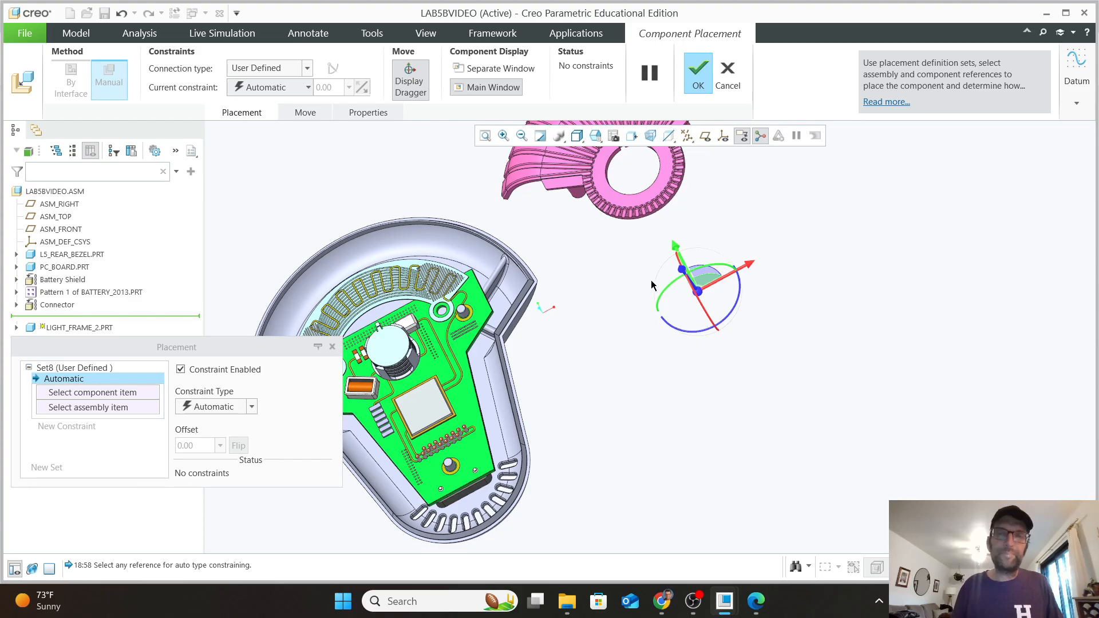
{"action": "middle_click_drag", "start_coordinate": [576, 212], "coordinate": [505, 231]}
{"action": "middle_click_drag", "start_coordinate": [364, 178], "coordinate": [518, 242], "text": "shift"}
{"action": "scroll", "coordinate": [551, 236], "scroll_direction": "down", "scroll_amount": 2}
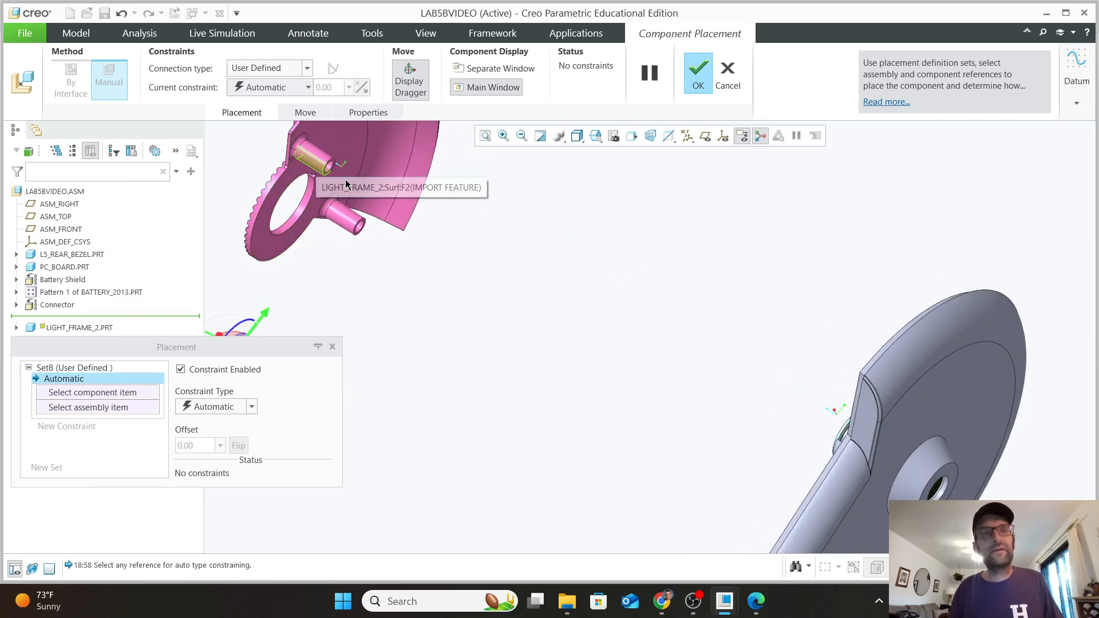
{"action": "middle_click_drag", "start_coordinate": [295, 179], "coordinate": [536, 223]}
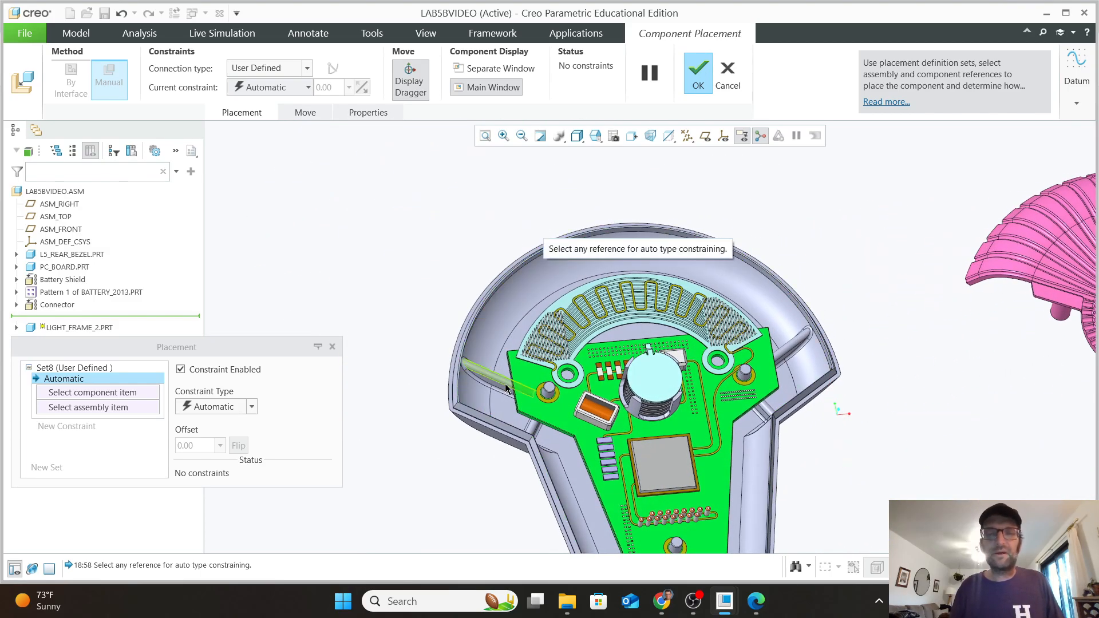
{"action": "scroll", "coordinate": [565, 403], "scroll_direction": "down", "scroll_amount": 5}
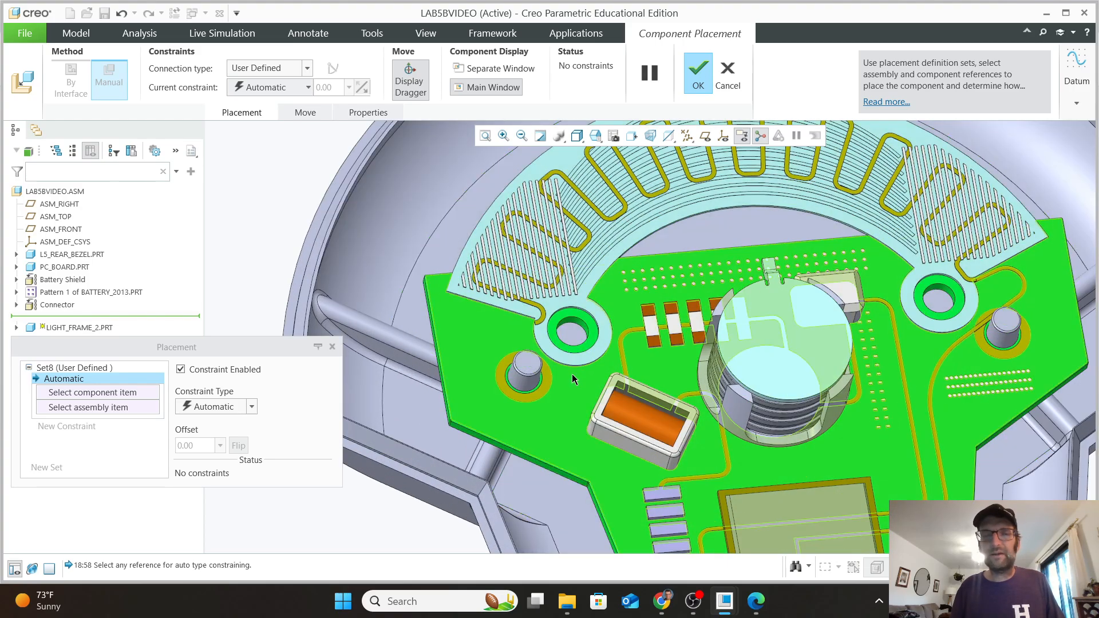
{"action": "scroll", "coordinate": [582, 320], "scroll_direction": "down", "scroll_amount": 5}
{"action": "scroll", "coordinate": [582, 303], "scroll_direction": "down", "scroll_amount": 3}
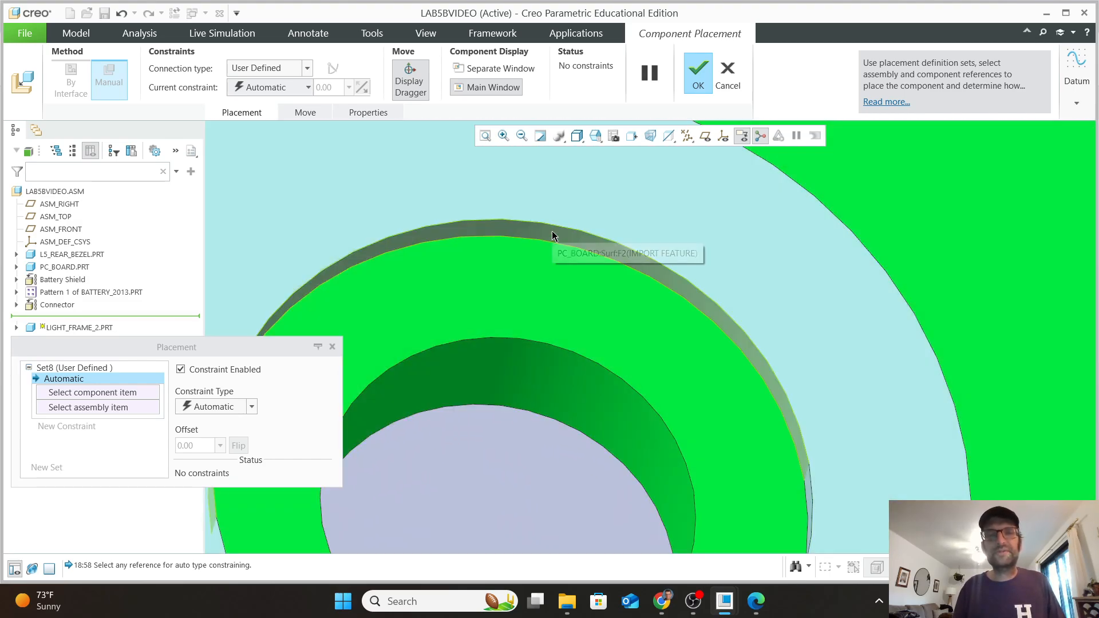
{"action": "left_click", "coordinate": [531, 244]}
{"action": "scroll", "coordinate": [580, 300], "scroll_direction": "up", "scroll_amount": 2}
{"action": "scroll", "coordinate": [579, 298], "scroll_direction": "up", "scroll_amount": 8}
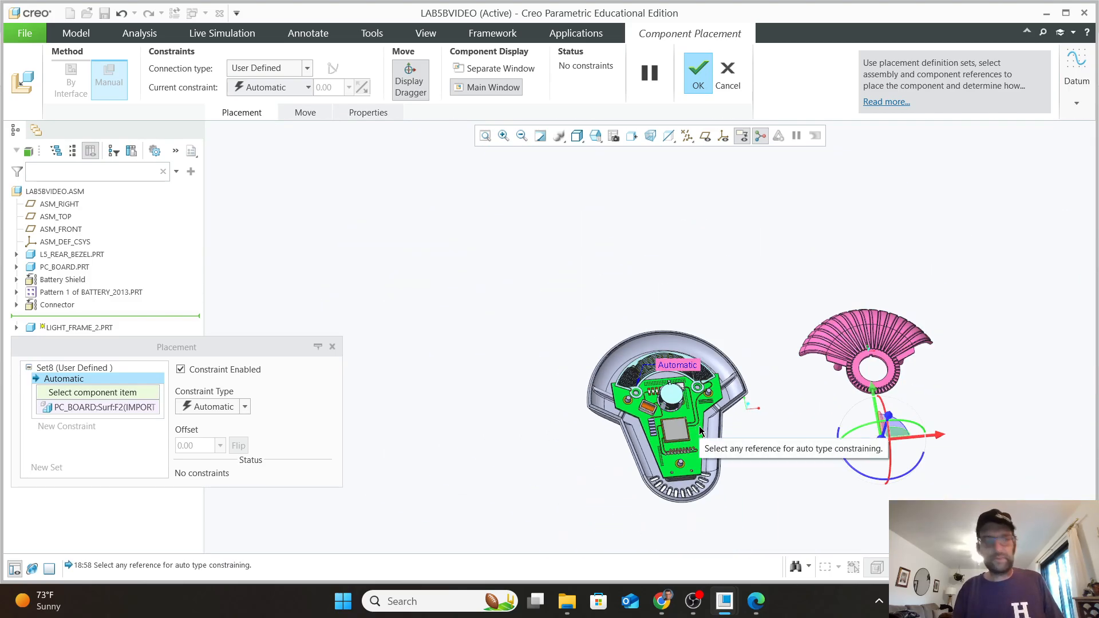
{"action": "middle_click_drag", "start_coordinate": [711, 412], "coordinate": [665, 360], "text": "shift"}
{"action": "middle_click_drag", "start_coordinate": [788, 349], "coordinate": [793, 302]}
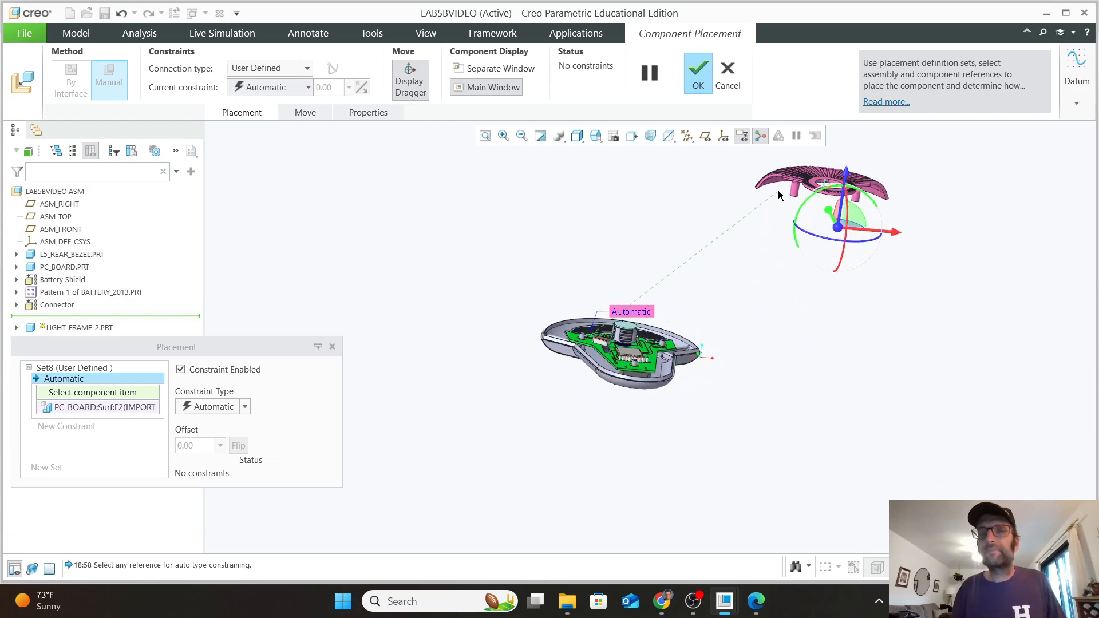
{"action": "scroll", "coordinate": [818, 206], "scroll_direction": "down", "scroll_amount": 8}
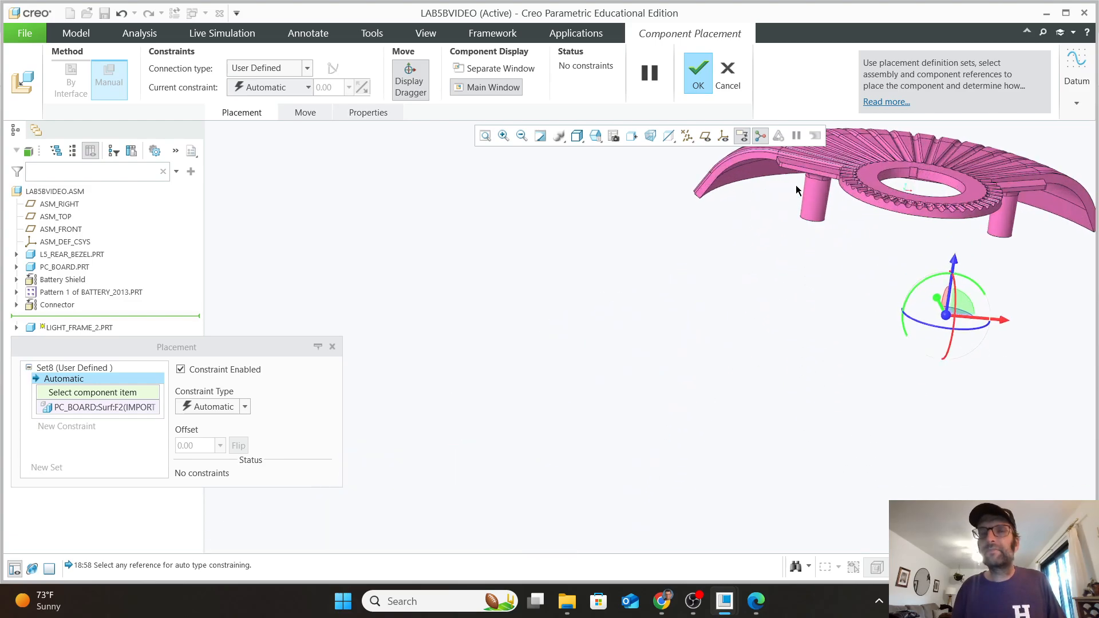
{"action": "left_click", "coordinate": [821, 215]}
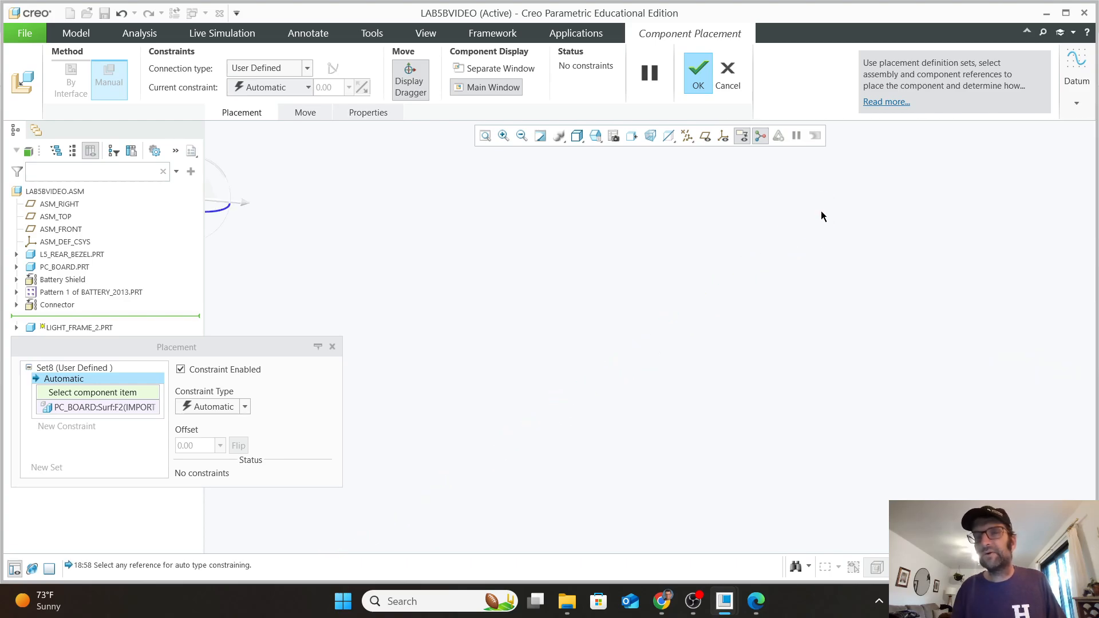
Step: Move the light frame along the constrained post's axis closer to the PC board
{"action": "scroll", "coordinate": [562, 431], "scroll_direction": "up", "scroll_amount": 8}
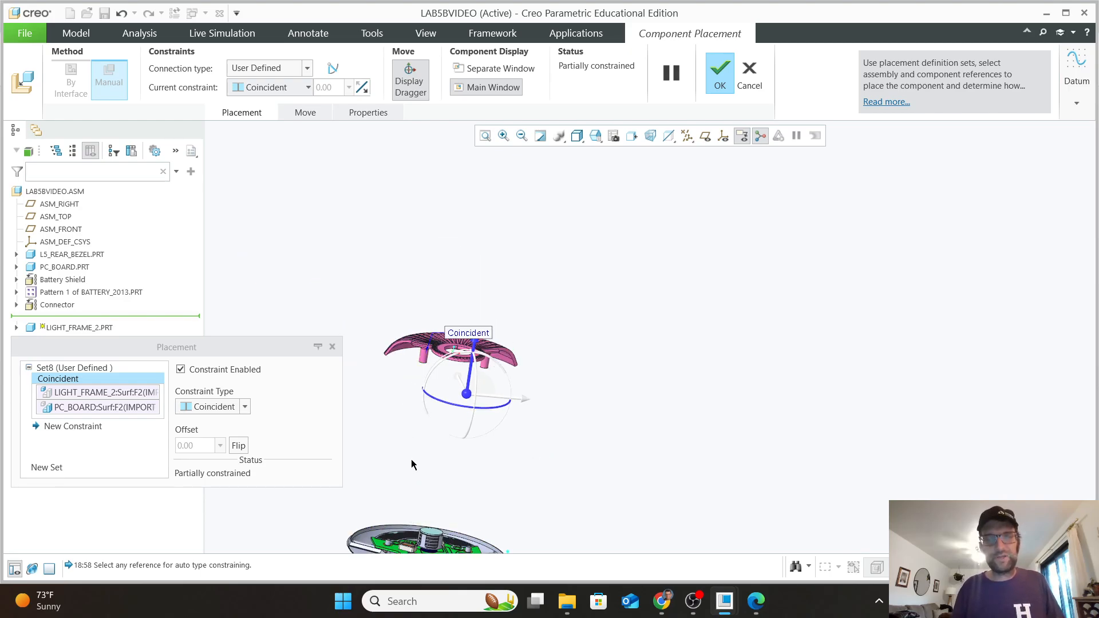
{"action": "middle_click_drag", "start_coordinate": [411, 464], "coordinate": [417, 458]}
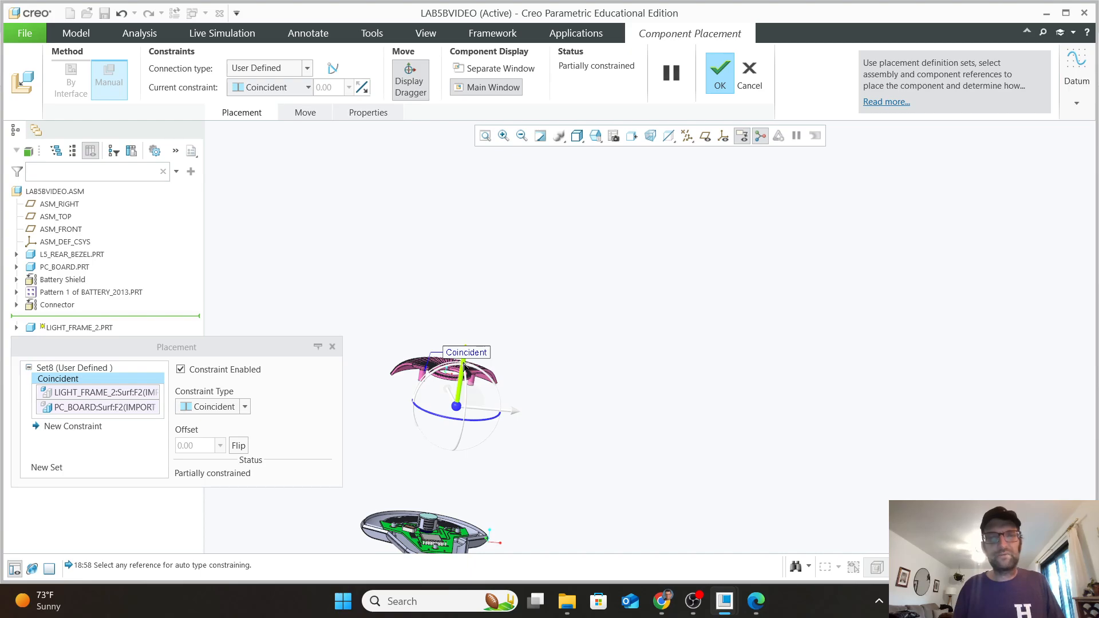
{"action": "left_click_drag", "start_coordinate": [464, 366], "coordinate": [404, 527]}
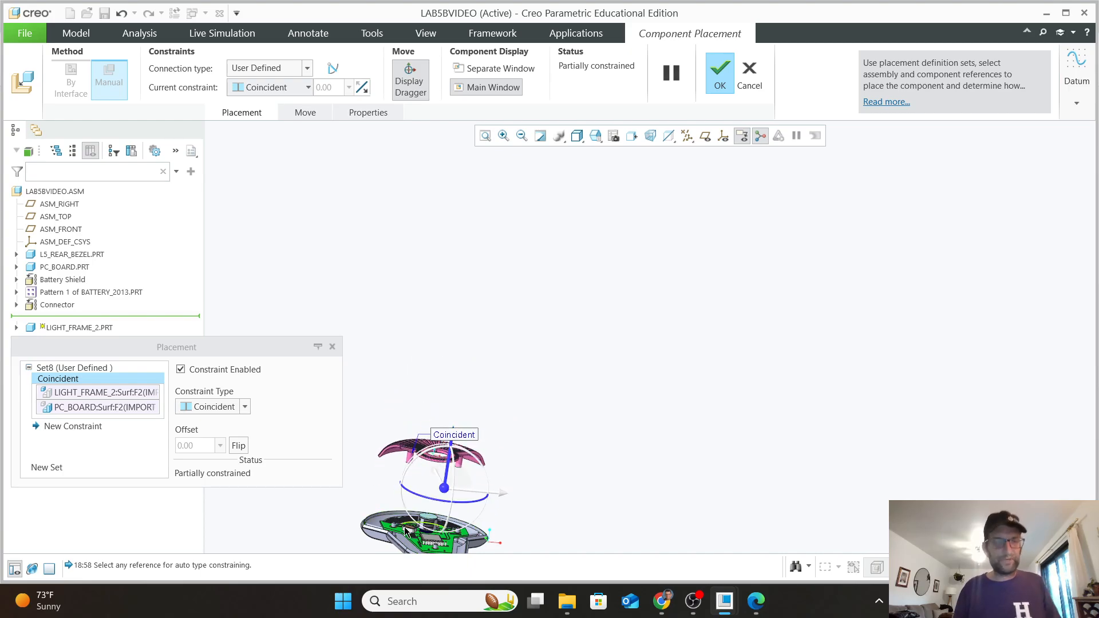
Step: Add a second light frame constraint referencing the flat recess floor around the PC board hole beside the orange-cored component
{"action": "scroll", "coordinate": [400, 505], "scroll_direction": "down", "scroll_amount": 4}
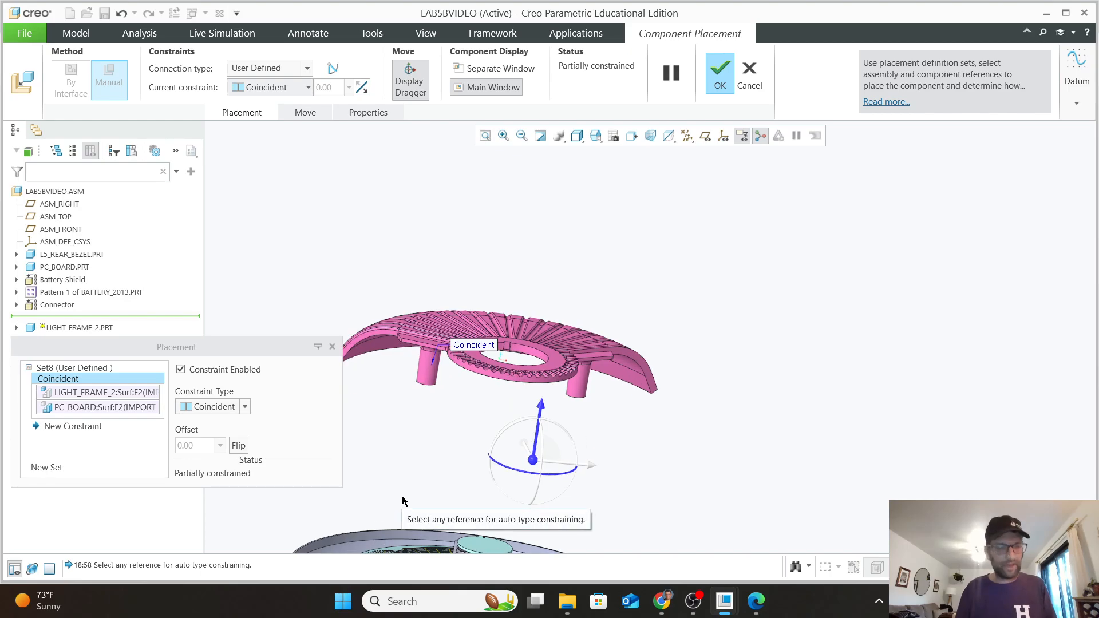
{"action": "middle_click_drag", "start_coordinate": [402, 496], "coordinate": [503, 315], "text": "ctrl"}
{"action": "scroll", "coordinate": [519, 282], "scroll_direction": "down", "scroll_amount": 3}
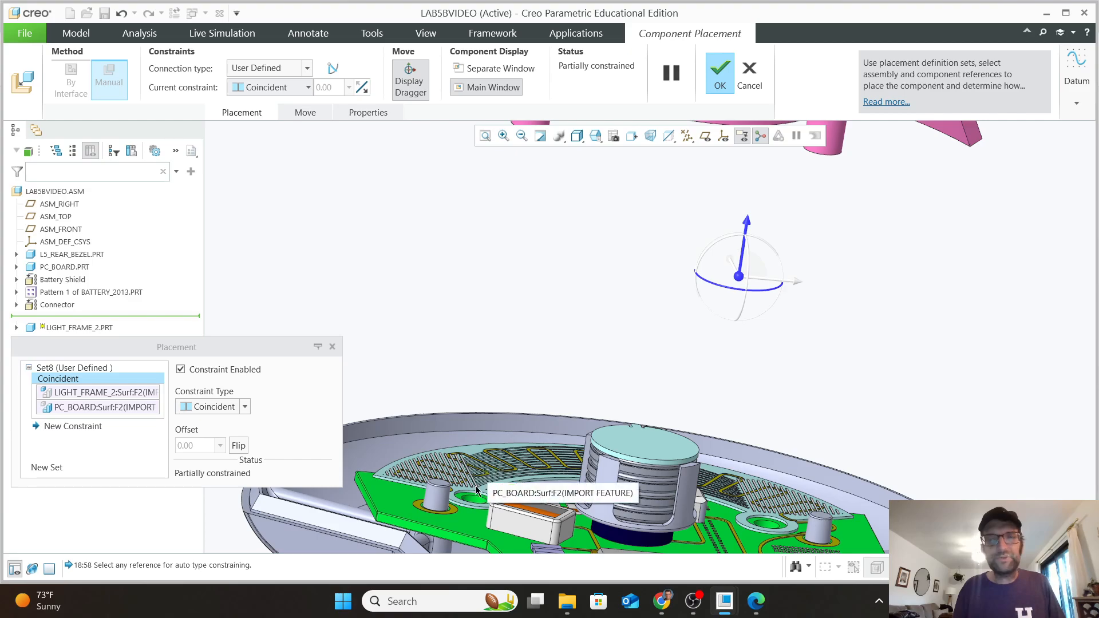
{"action": "scroll", "coordinate": [471, 502], "scroll_direction": "down", "scroll_amount": 1}
{"action": "scroll", "coordinate": [472, 502], "scroll_direction": "down", "scroll_amount": 3}
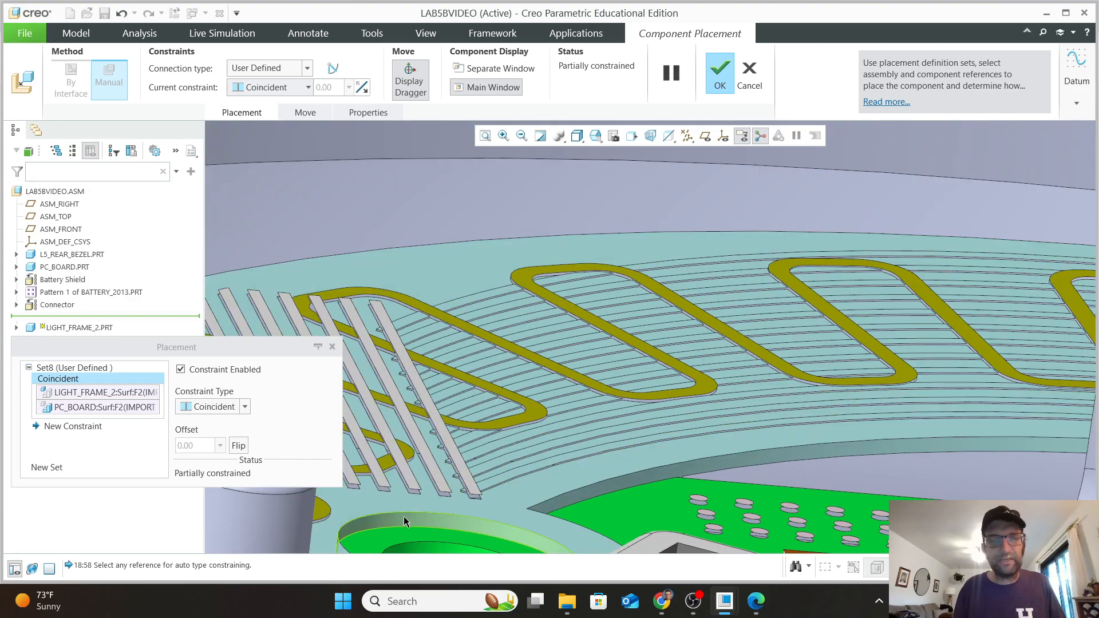
{"action": "left_click", "coordinate": [81, 429]}
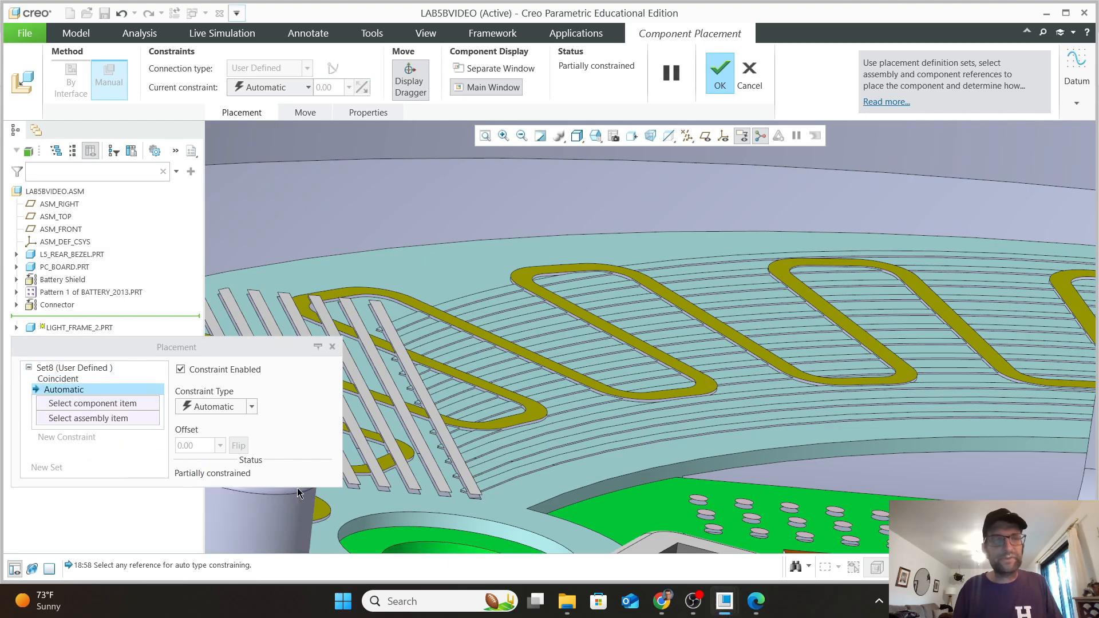
{"action": "left_click", "coordinate": [386, 543]}
{"action": "middle_click_drag", "start_coordinate": [598, 386], "coordinate": [601, 309], "text": "shift"}
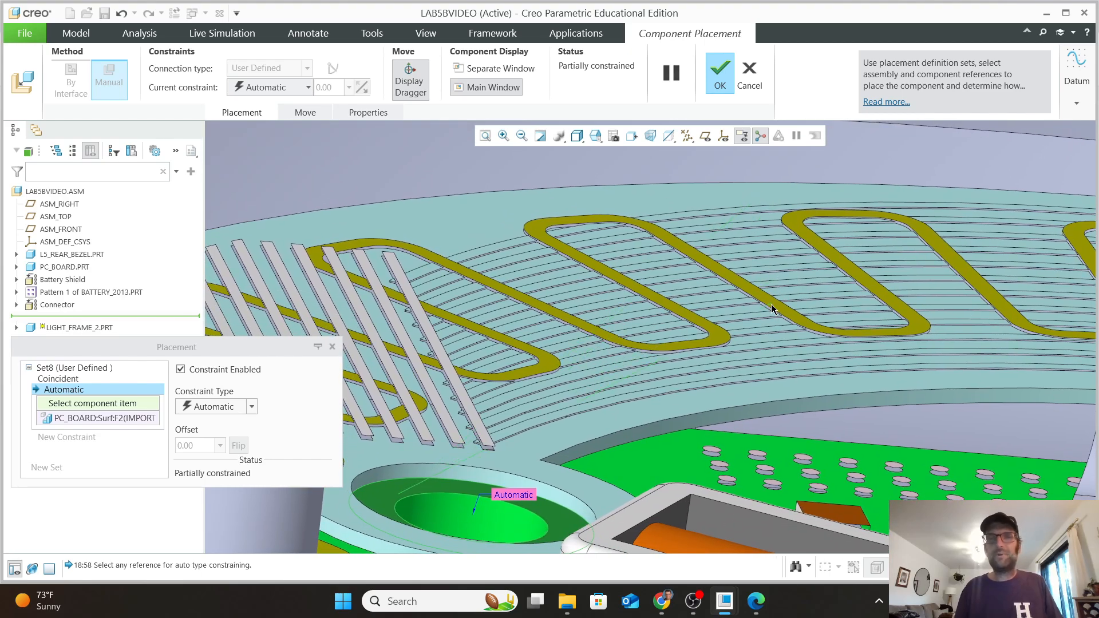
Step: Pick the flat ring-shaped end face of the constrained light frame post as the second constraint's component reference
{"action": "middle_click_drag", "start_coordinate": [772, 309], "coordinate": [756, 224]}
{"action": "scroll", "coordinate": [767, 271], "scroll_direction": "up", "scroll_amount": 6}
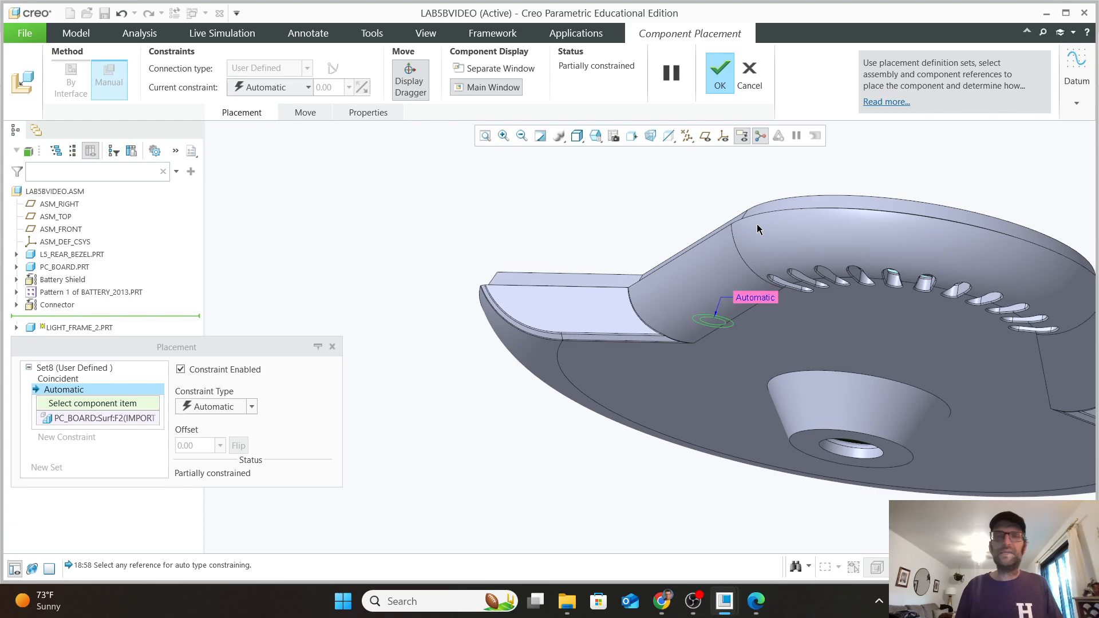
{"action": "scroll", "coordinate": [762, 223], "scroll_direction": "up", "scroll_amount": 4}
{"action": "middle_click_drag", "start_coordinate": [785, 187], "coordinate": [742, 324], "text": "shift"}
{"action": "scroll", "coordinate": [689, 312], "scroll_direction": "down", "scroll_amount": 5}
{"action": "scroll", "coordinate": [738, 231], "scroll_direction": "down", "scroll_amount": 3}
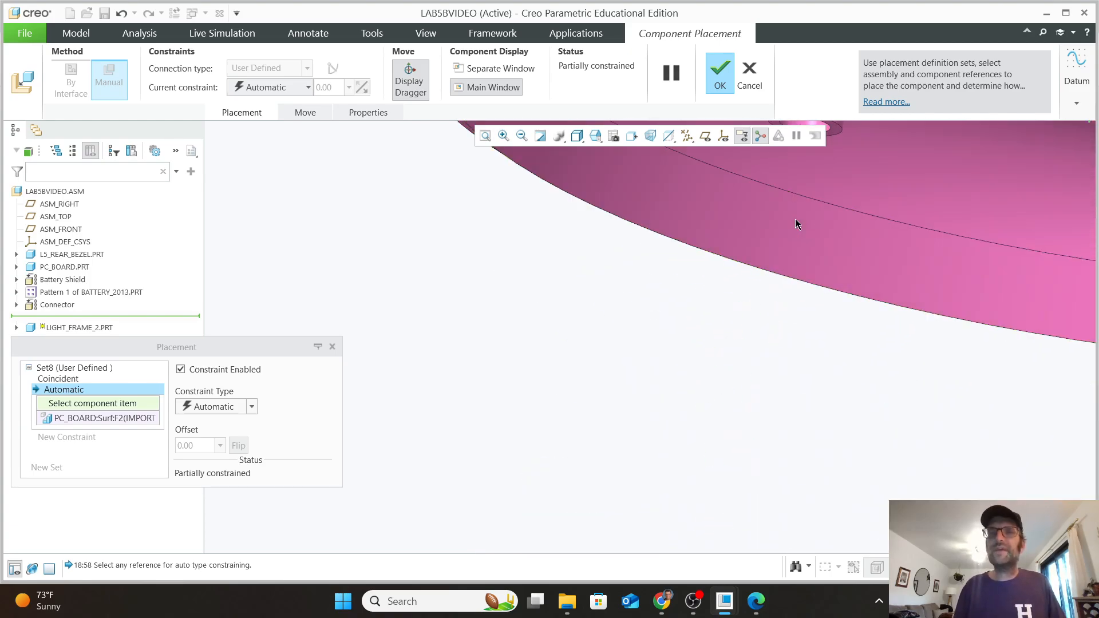
{"action": "middle_click_drag", "start_coordinate": [793, 221], "coordinate": [652, 373]}
{"action": "scroll", "coordinate": [652, 373], "scroll_direction": "down", "scroll_amount": 1}
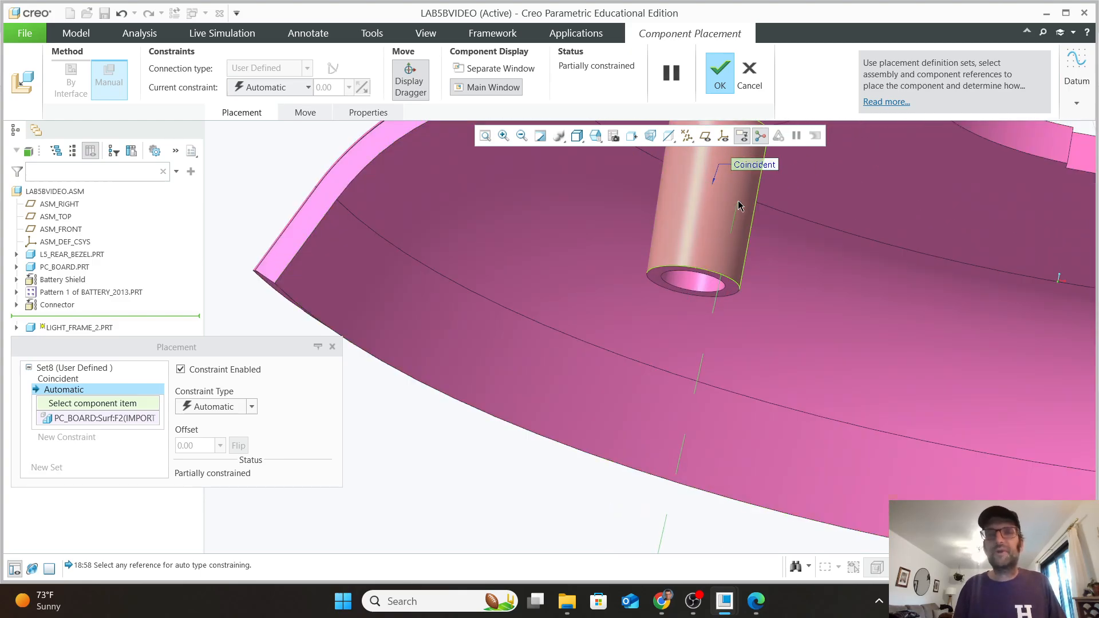
{"action": "scroll", "coordinate": [737, 200], "scroll_direction": "down", "scroll_amount": 2}
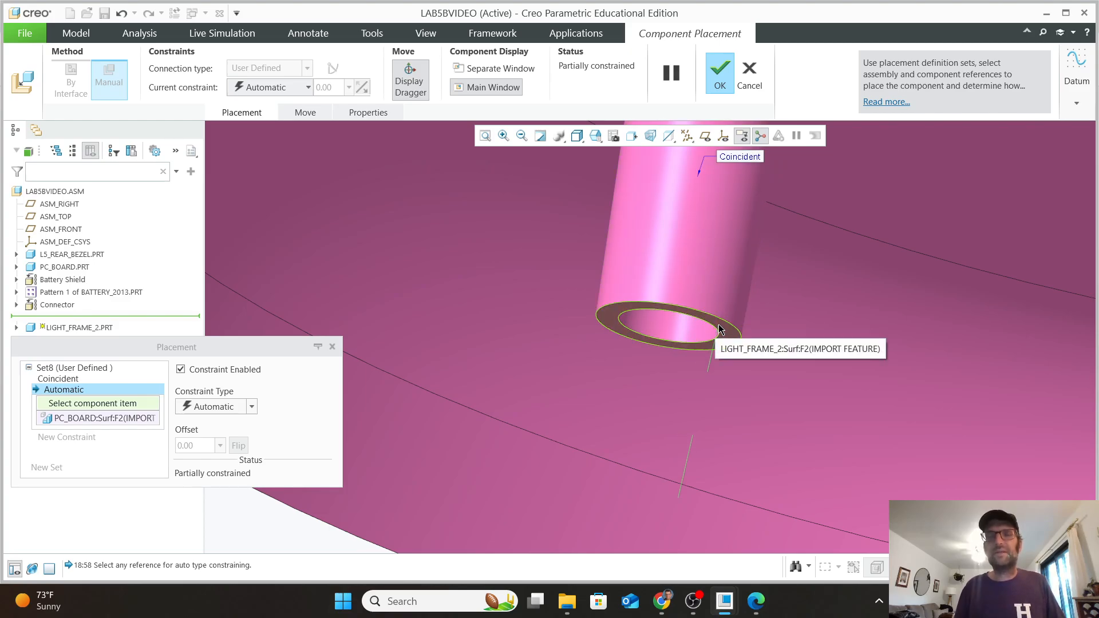
{"action": "left_click", "coordinate": [720, 330]}
{"action": "scroll", "coordinate": [780, 443], "scroll_direction": "up", "scroll_amount": 4}
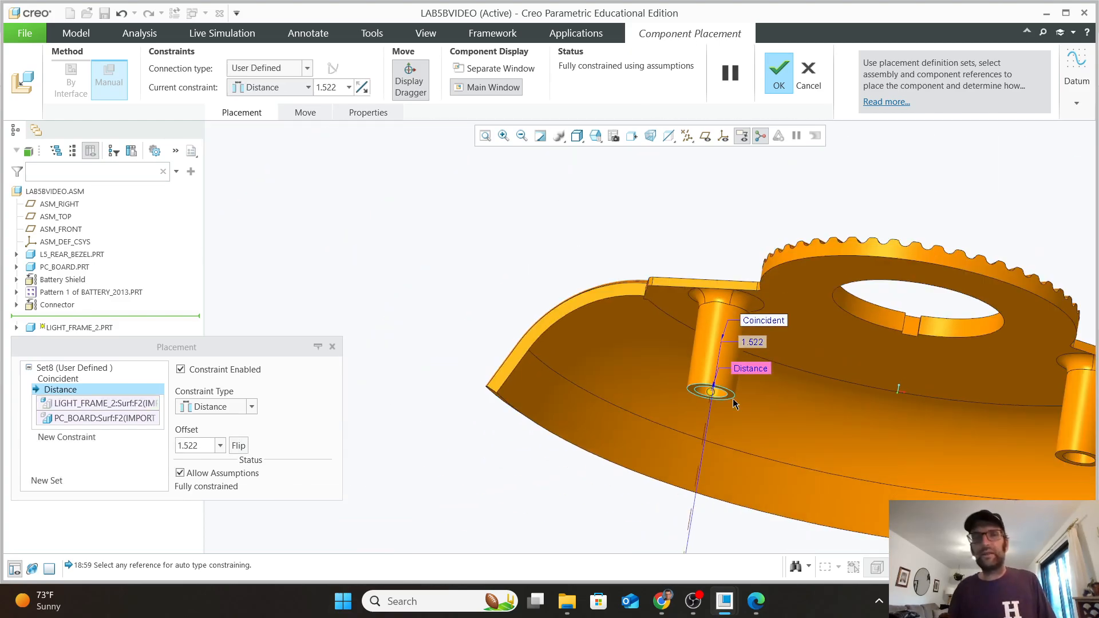
{"action": "scroll", "coordinate": [739, 375], "scroll_direction": "down", "scroll_amount": 2}
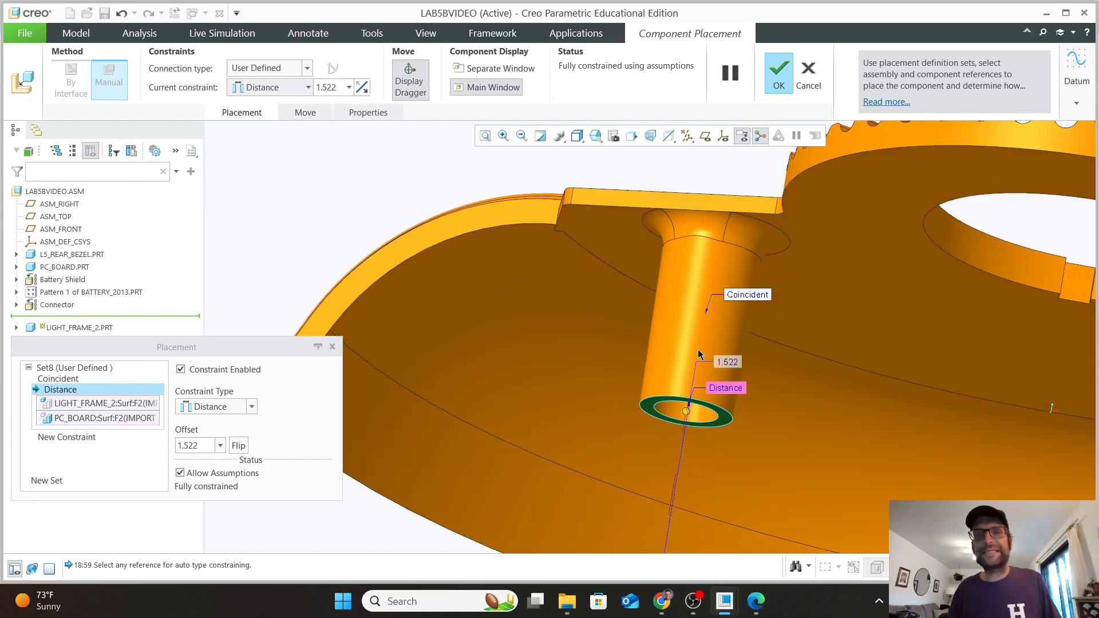
{"action": "scroll", "coordinate": [716, 448], "scroll_direction": "up", "scroll_amount": 6}
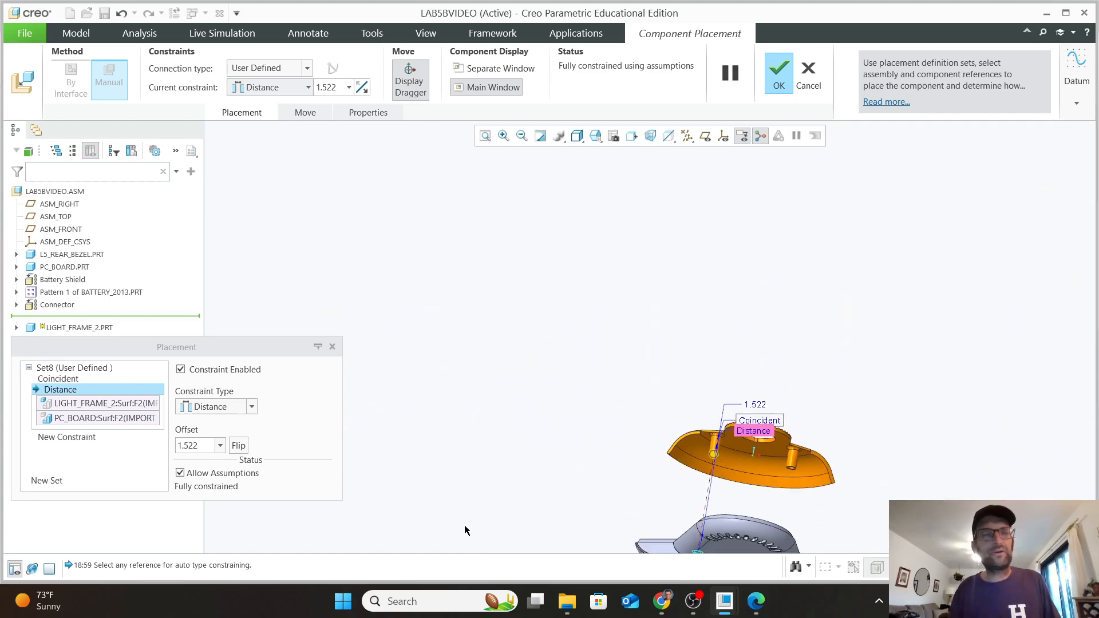
Step: Change the light frame's second constraint from Distance to Coincident and accept the placement
{"action": "left_click", "coordinate": [252, 407]}
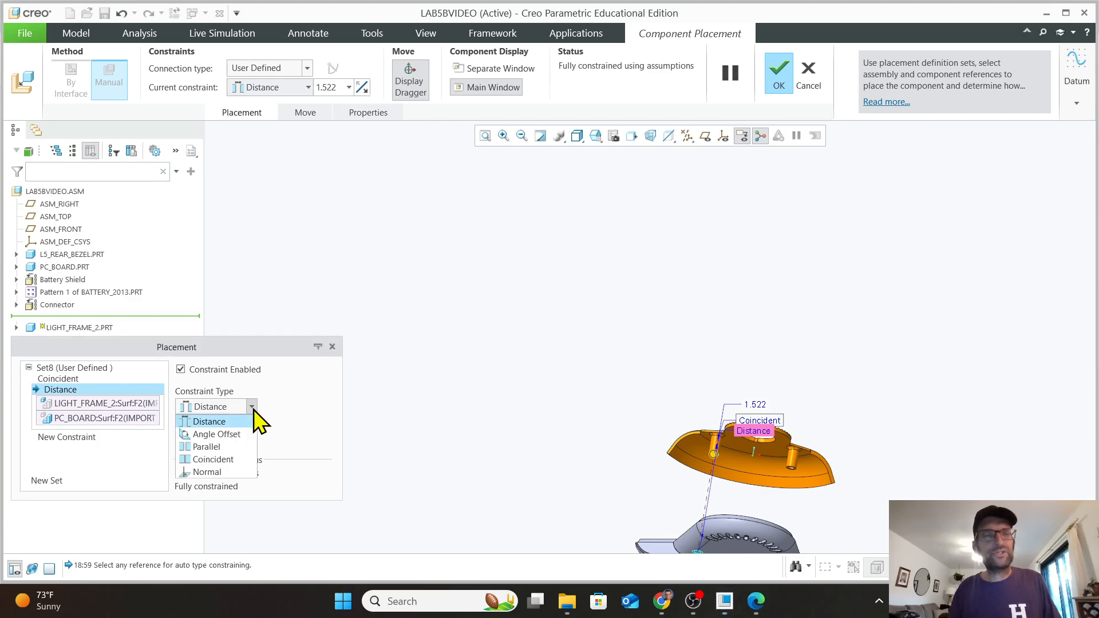
{"action": "left_click", "coordinate": [227, 458]}
{"action": "middle_click_drag", "start_coordinate": [523, 392], "coordinate": [437, 166], "text": "shift"}
{"action": "mouse_move", "coordinate": [622, 267]}
{"action": "middle_mouse_down"}
{"action": "mouse_move", "coordinate": [606, 252]}
{"action": "mouse_move", "coordinate": [569, 319]}
{"action": "mouse_move", "coordinate": [619, 279]}
{"action": "middle_mouse_up"}
{"action": "scroll", "coordinate": [675, 256], "scroll_direction": "up", "scroll_amount": 3}
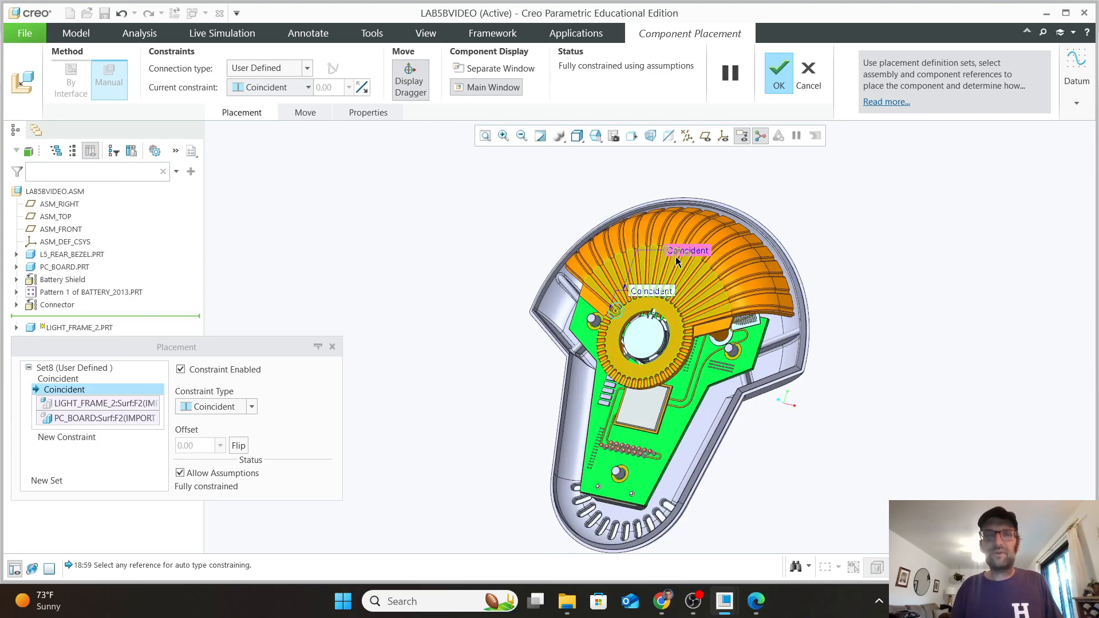
{"action": "left_click", "coordinate": [781, 65]}
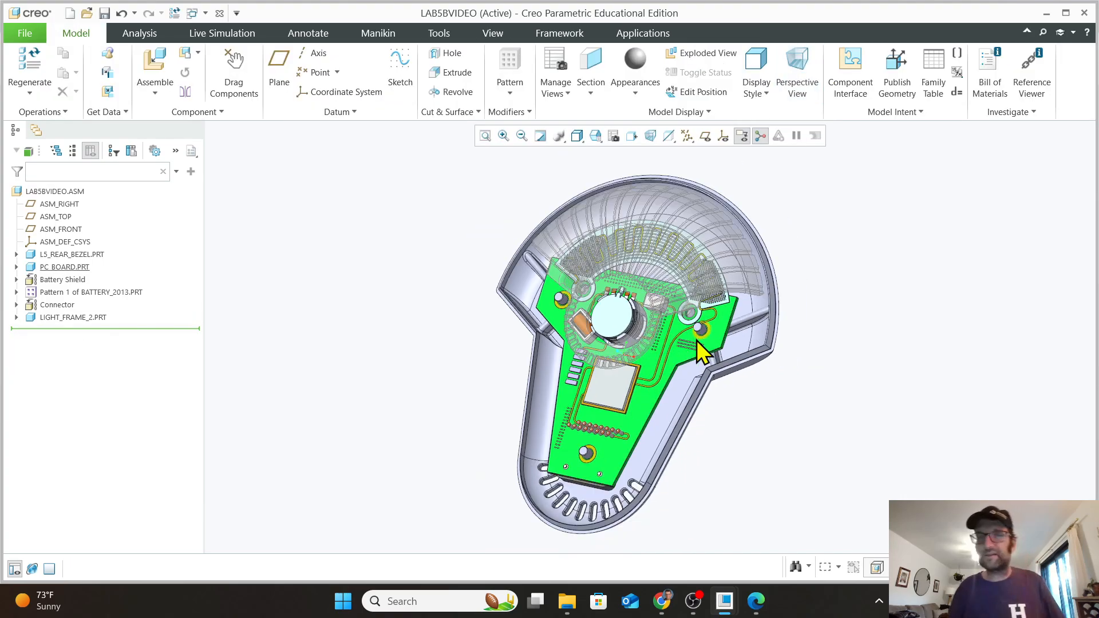
Step: Assemble l4_front_bezel_details_.prt into the assembly
{"action": "scroll", "coordinate": [681, 295], "scroll_direction": "up", "scroll_amount": 1}
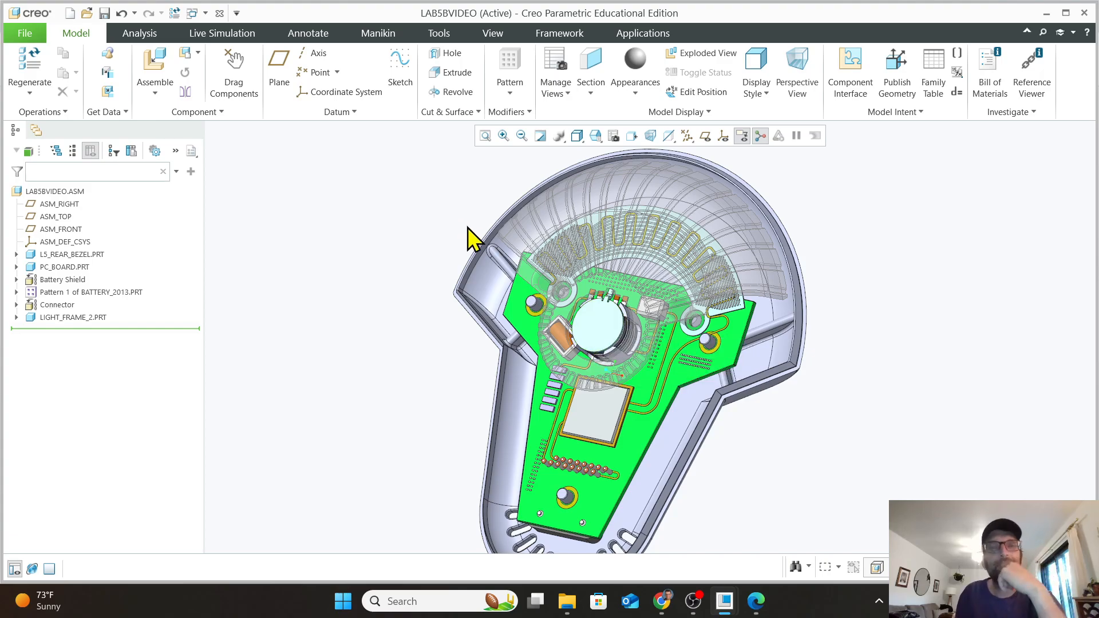
{"action": "scroll", "coordinate": [486, 266], "scroll_direction": "up", "scroll_amount": 1}
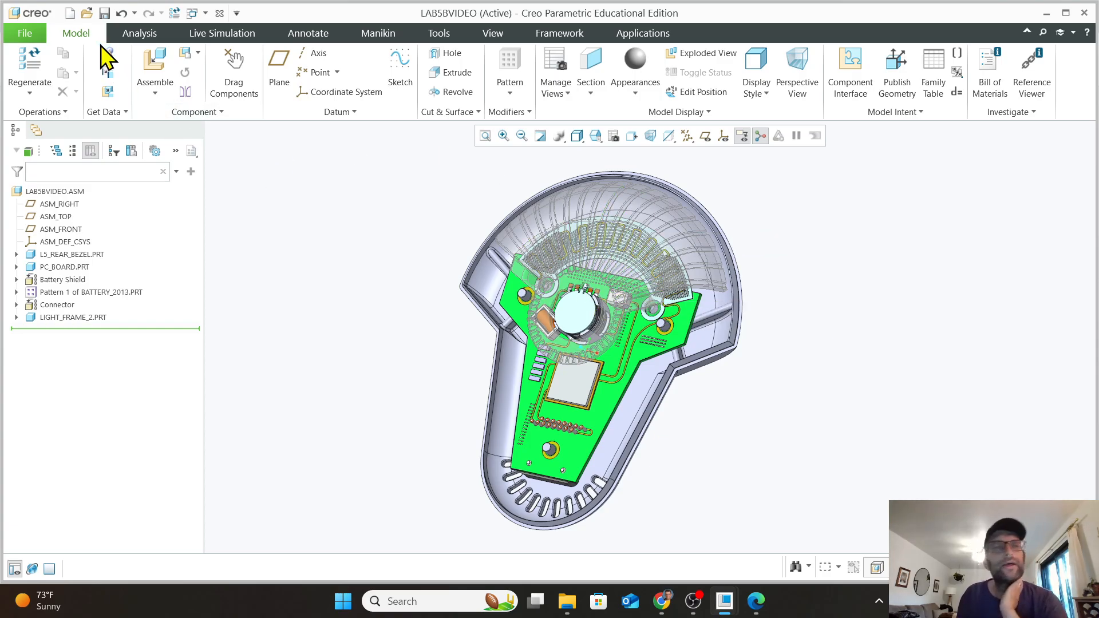
{"action": "left_click", "coordinate": [144, 67]}
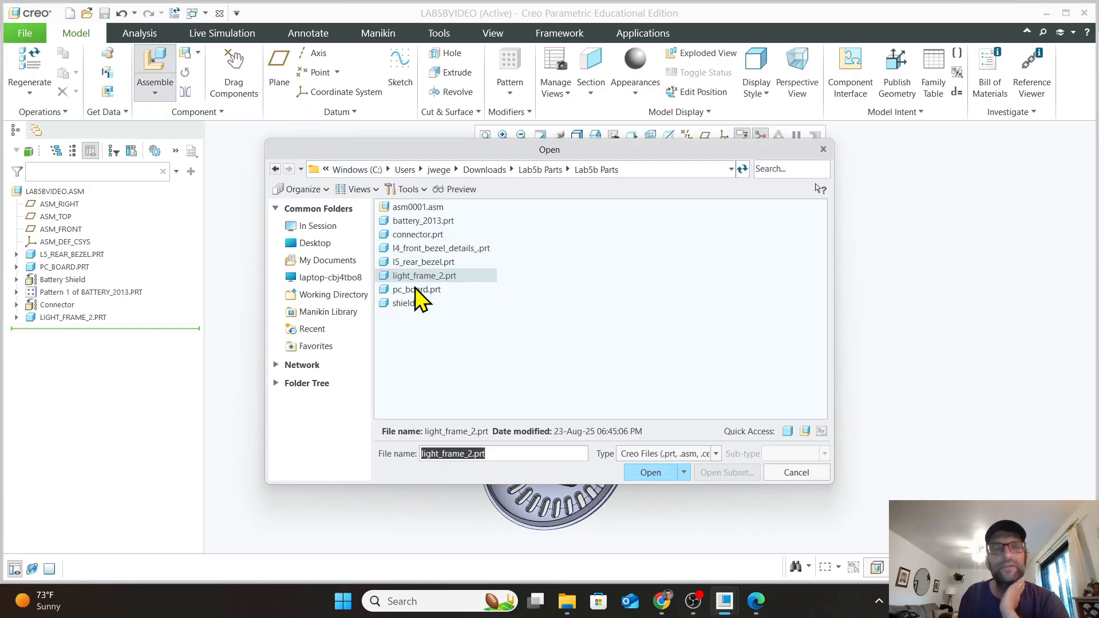
{"action": "left_click", "coordinate": [422, 250]}
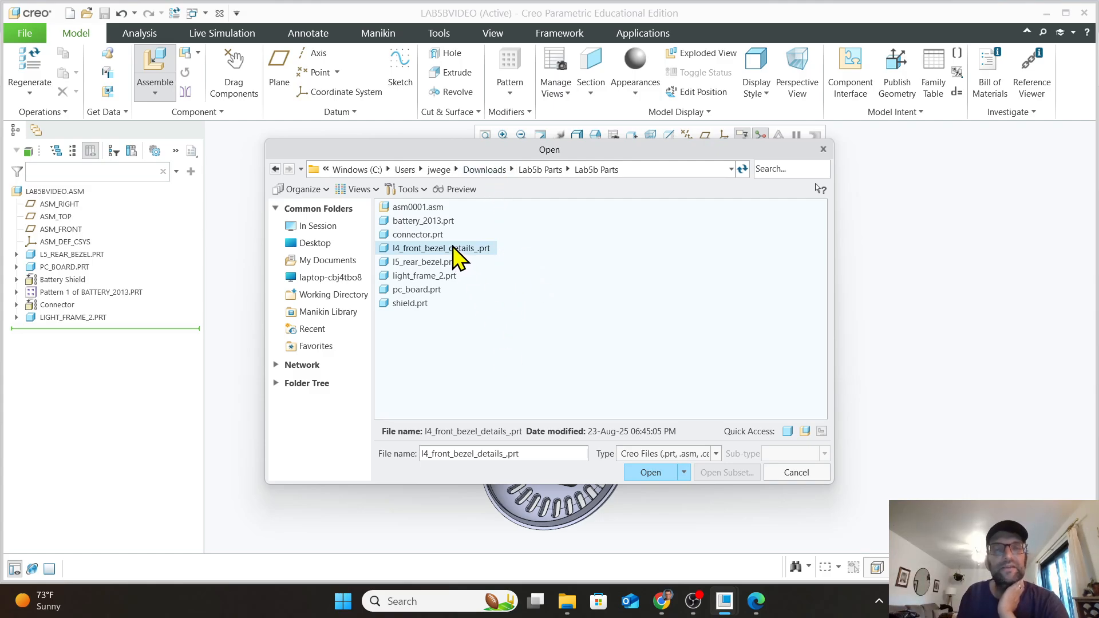
{"action": "left_click", "coordinate": [653, 473]}
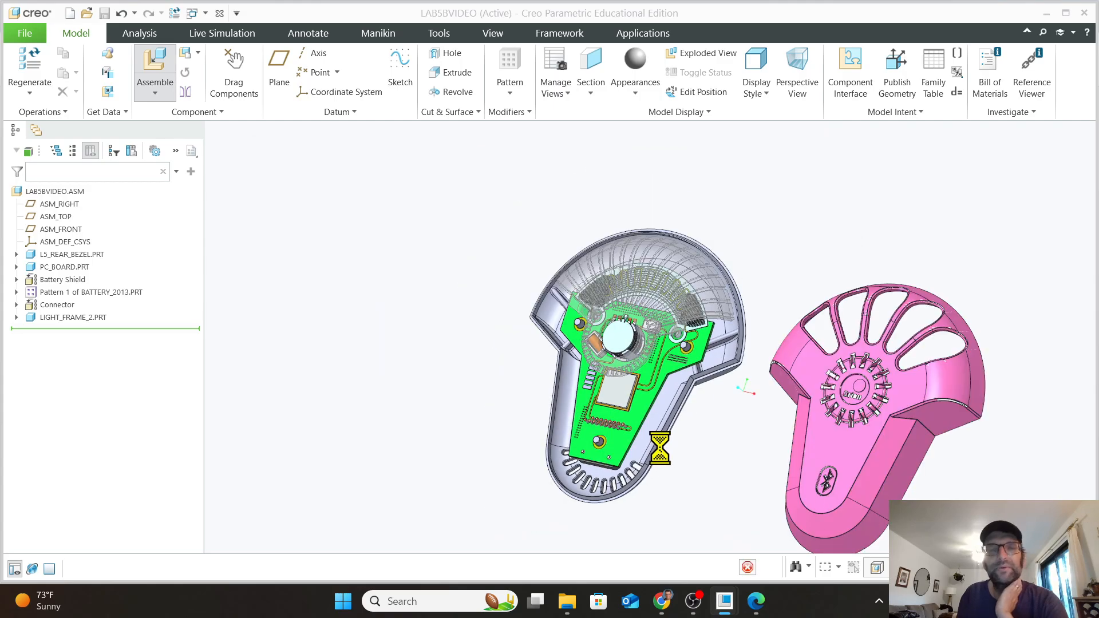
{"action": "middle_click_drag", "start_coordinate": [666, 452], "coordinate": [732, 494]}
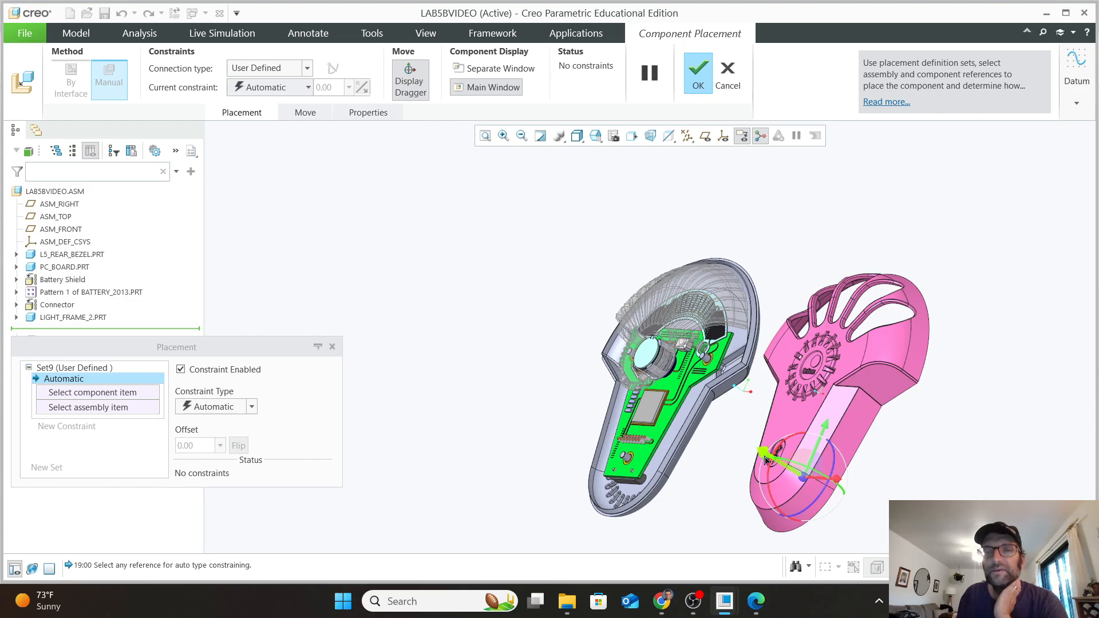
Step: Move the front bezel out in front of the rear bezel and leave the component placed without constraints
{"action": "left_click_drag", "start_coordinate": [766, 458], "coordinate": [606, 360]}
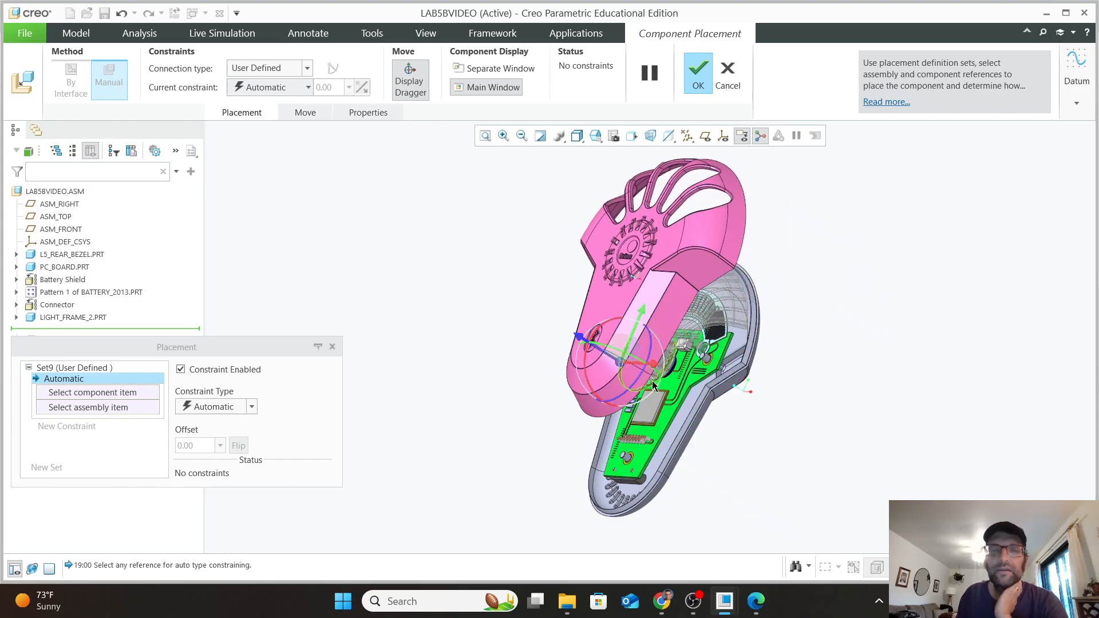
{"action": "middle_click_drag", "start_coordinate": [656, 368], "coordinate": [592, 417]}
{"action": "left_click_drag", "start_coordinate": [590, 195], "coordinate": [569, 446]}
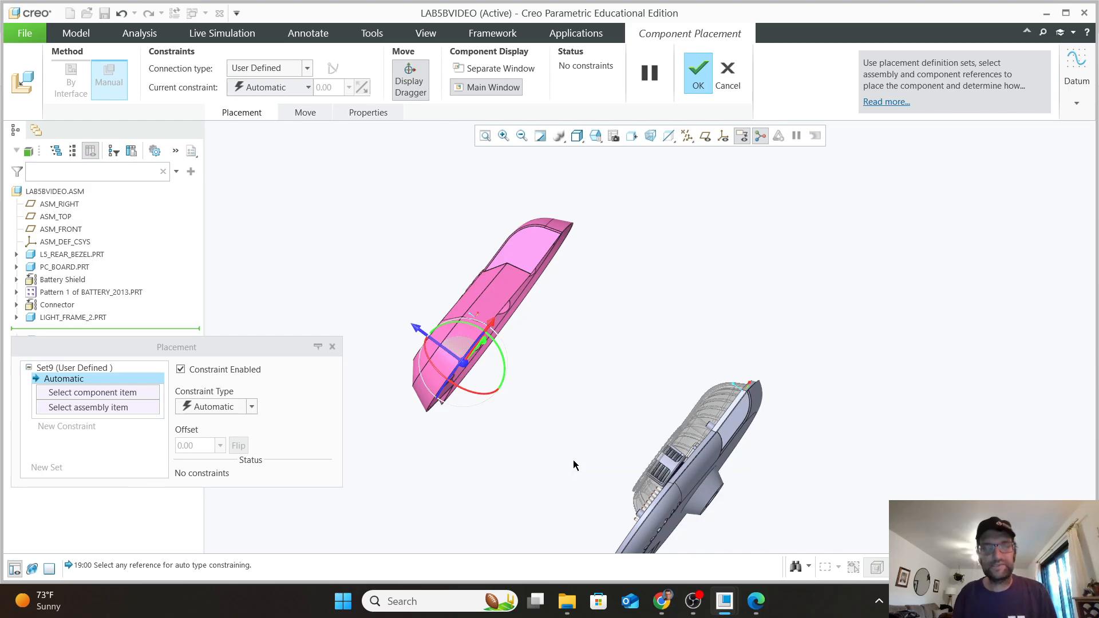
{"action": "mouse_move", "coordinate": [572, 459]}
{"action": "middle_mouse_down", "text": "shift"}
{"action": "mouse_move", "coordinate": [574, 343]}
{"action": "mouse_move", "coordinate": [604, 342]}
{"action": "mouse_move", "coordinate": [637, 379]}
{"action": "mouse_move", "coordinate": [642, 366]}
{"action": "middle_mouse_up", "text": "shift"}
{"action": "middle_click", "coordinate": [642, 367]}
{"action": "scroll", "coordinate": [679, 452], "scroll_direction": "up", "scroll_amount": 3}
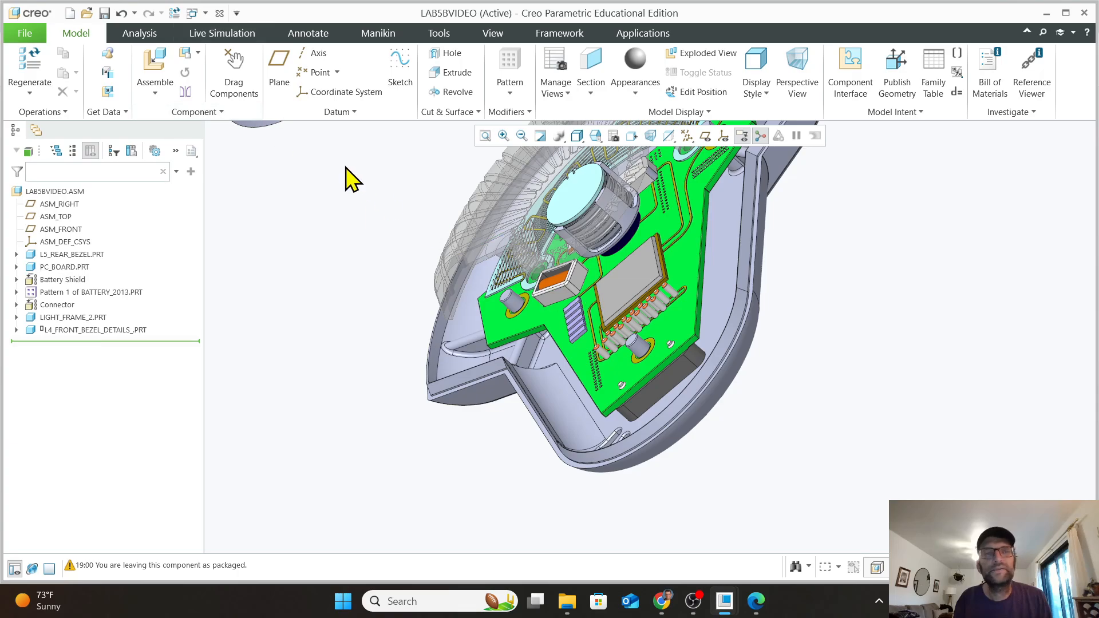
Step: Reopen the front bezel's placement definition for editing and hide its constraint settings
{"action": "scroll", "coordinate": [452, 320], "scroll_direction": "down", "scroll_amount": 6}
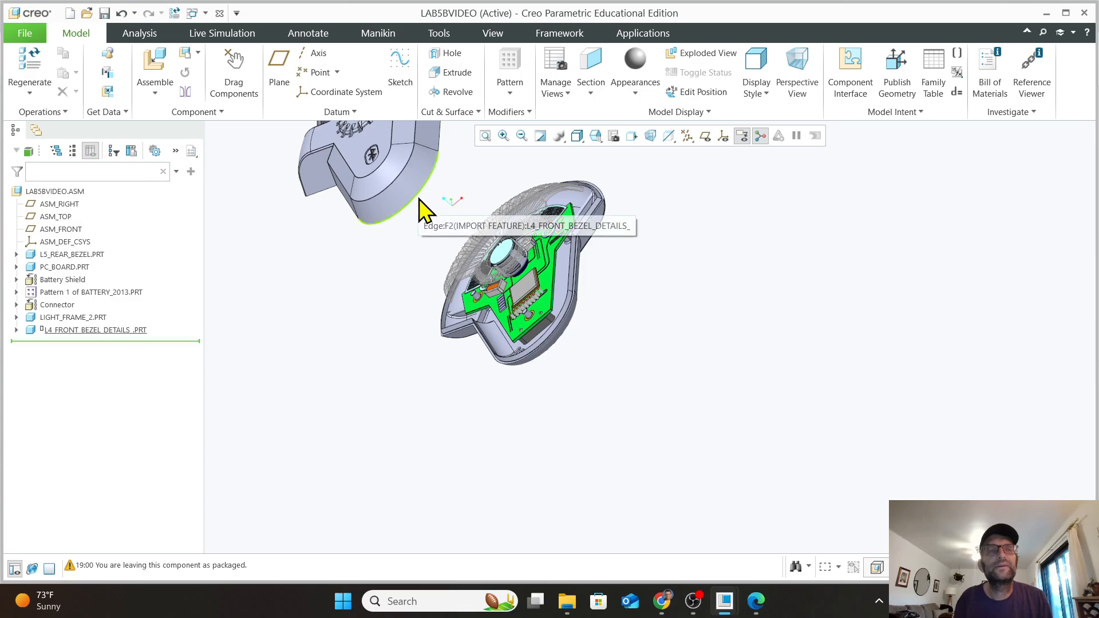
{"action": "scroll", "coordinate": [423, 210], "scroll_direction": "down", "scroll_amount": 2}
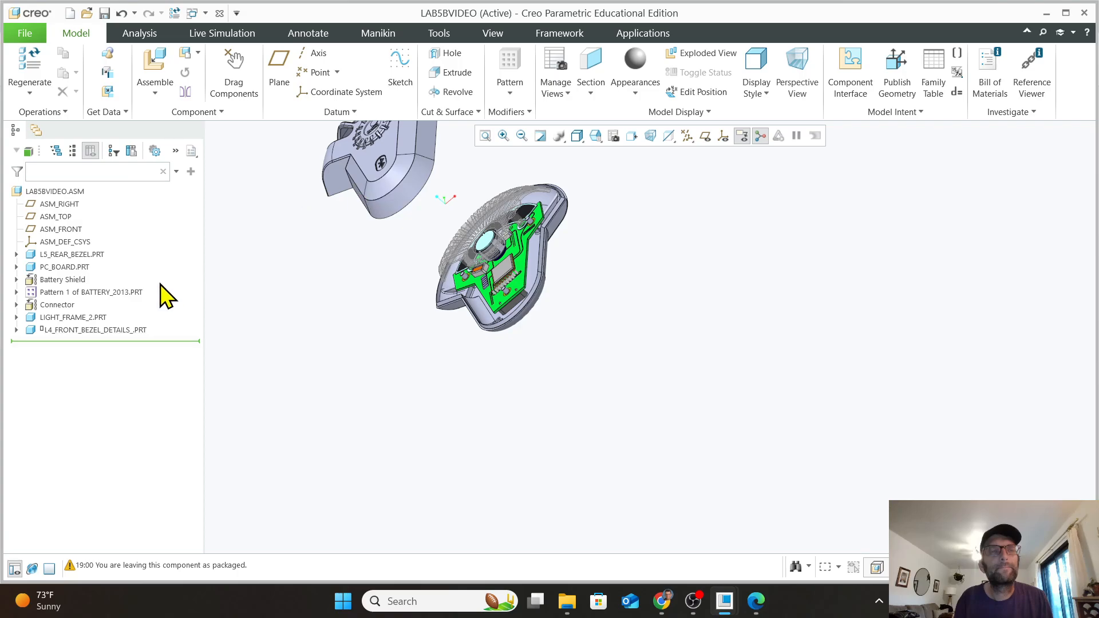
{"action": "left_click", "coordinate": [16, 330]}
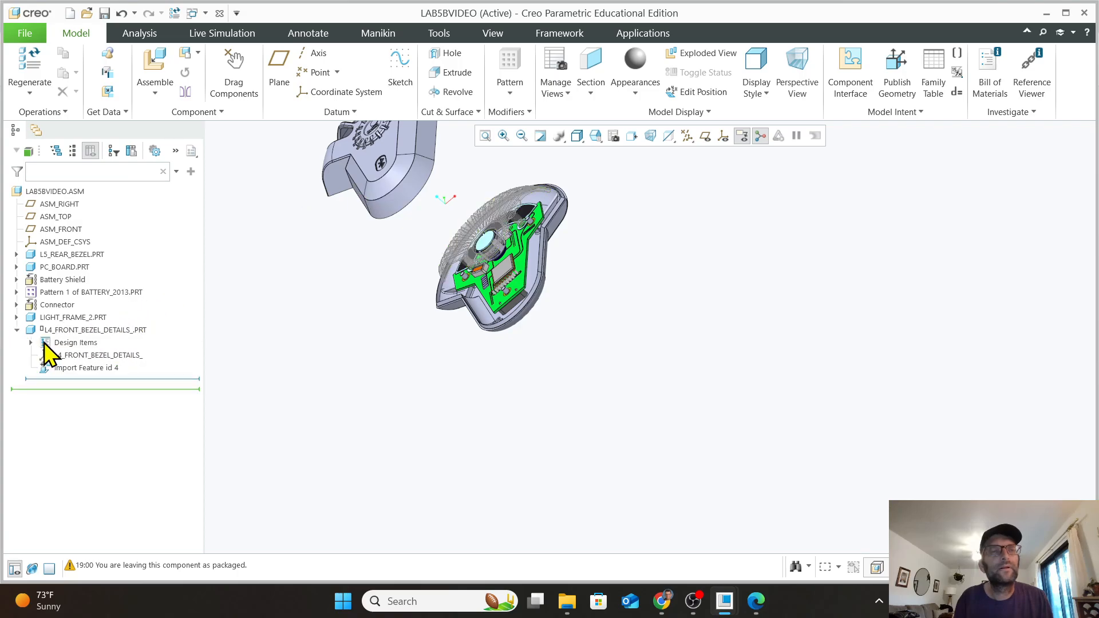
{"action": "left_click", "coordinate": [80, 331]}
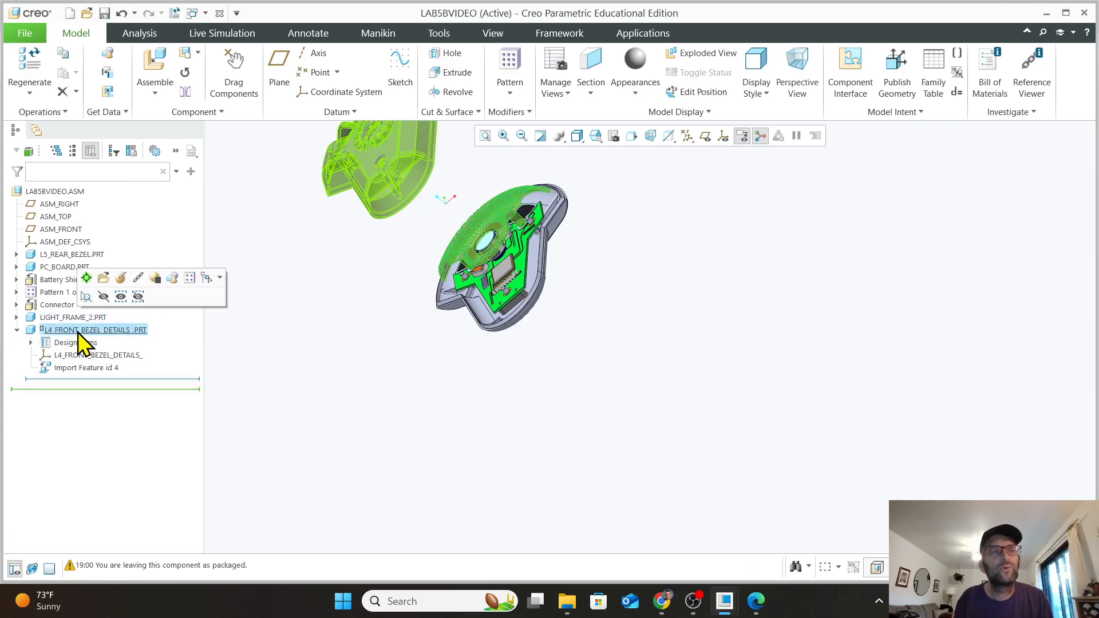
{"action": "left_click", "coordinate": [137, 287]}
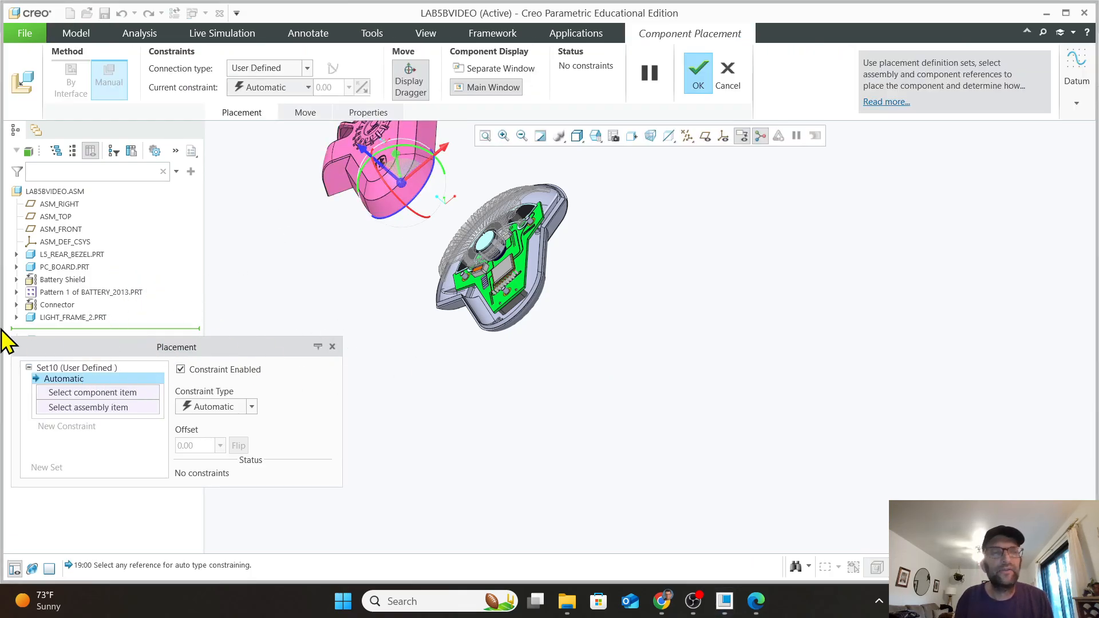
{"action": "left_click", "coordinate": [332, 347]}
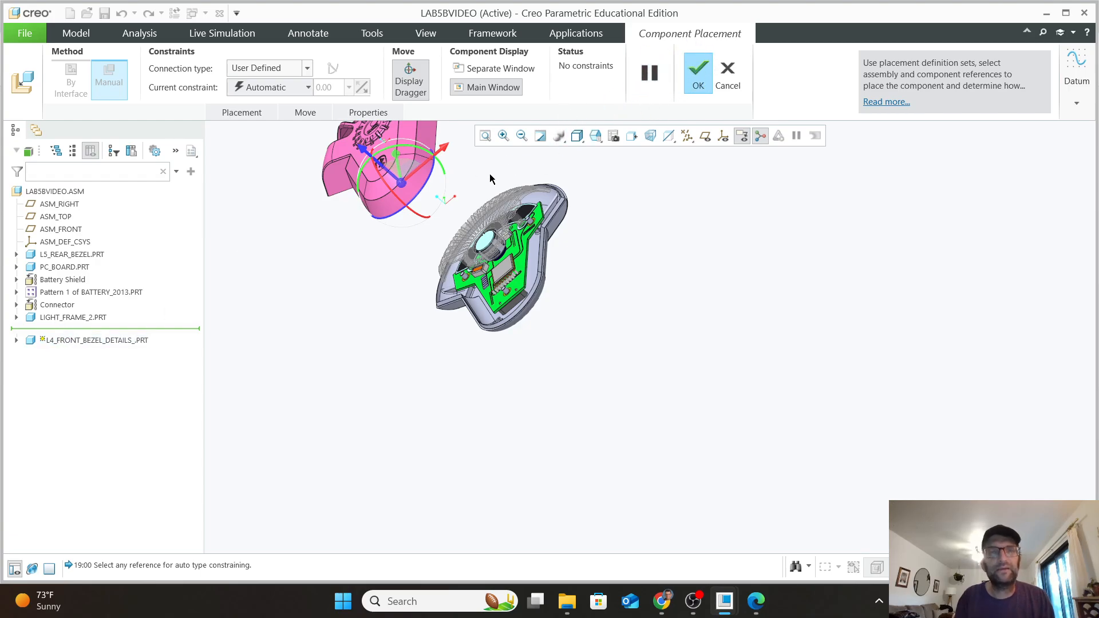
Step: Constrain the front bezel's curved lip surface at its narrow end coincident with the matching curved lip surface of the rear bezel
{"action": "scroll", "coordinate": [539, 348], "scroll_direction": "down", "scroll_amount": 8}
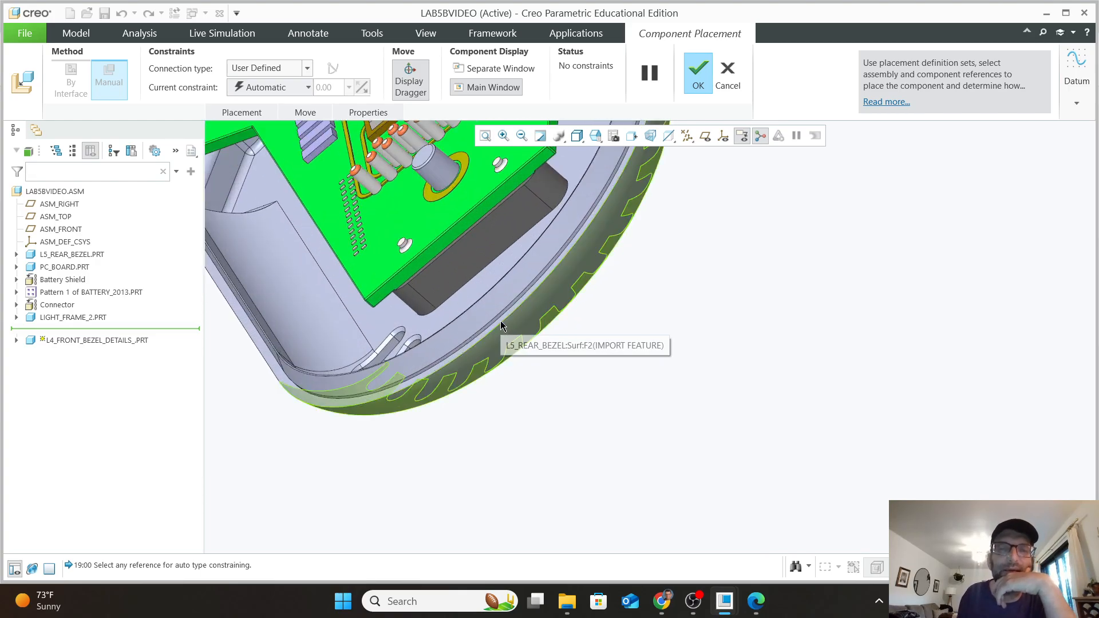
{"action": "scroll", "coordinate": [500, 313], "scroll_direction": "down", "scroll_amount": 3}
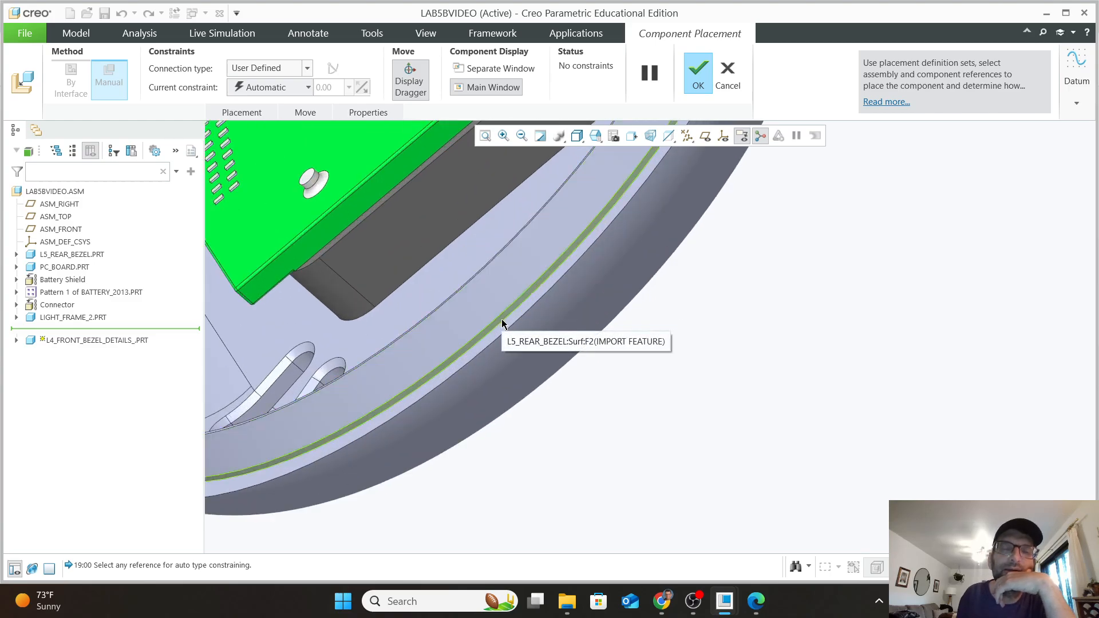
{"action": "left_click", "coordinate": [502, 323]}
{"action": "scroll", "coordinate": [500, 290], "scroll_direction": "up", "scroll_amount": 6}
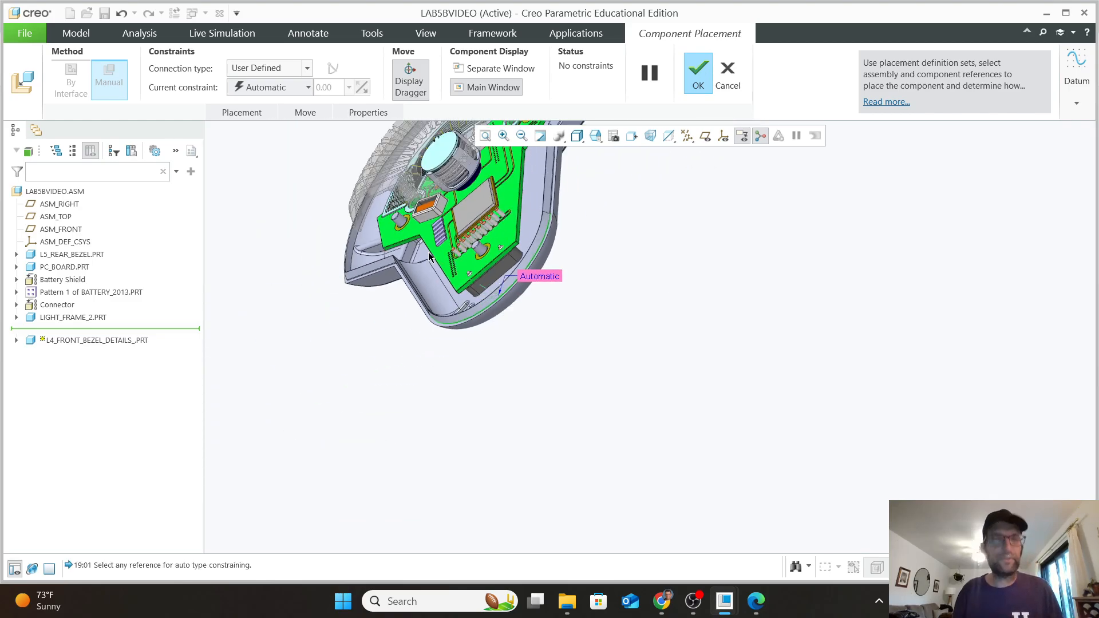
{"action": "scroll", "coordinate": [421, 228], "scroll_direction": "up", "scroll_amount": 2}
{"action": "scroll", "coordinate": [422, 222], "scroll_direction": "up", "scroll_amount": 1}
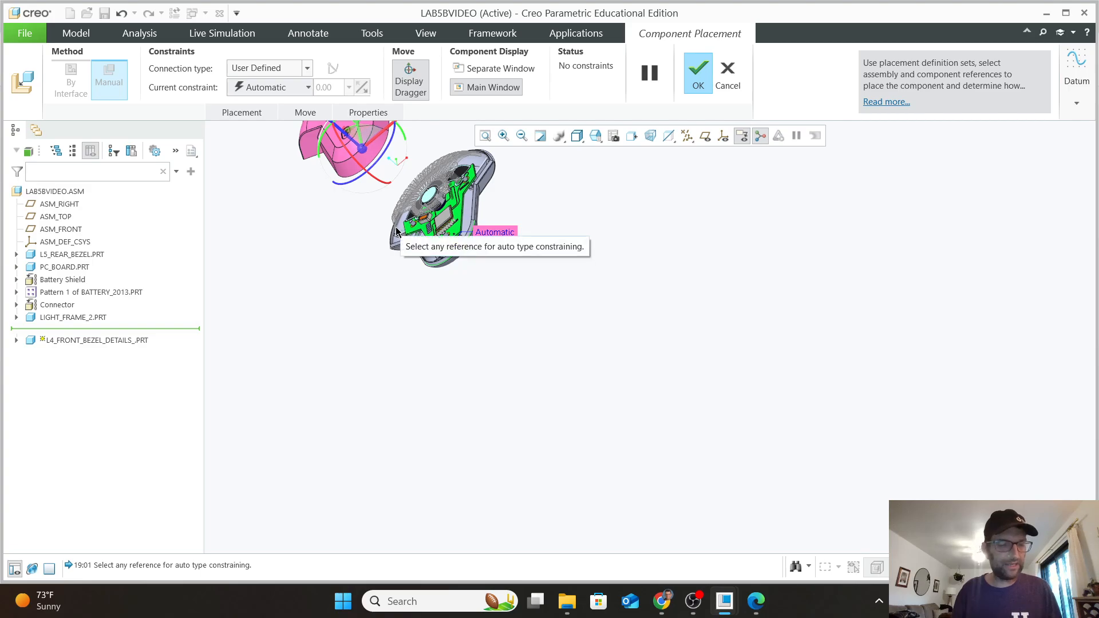
{"action": "middle_click_drag", "start_coordinate": [394, 227], "coordinate": [341, 203]}
{"action": "scroll", "coordinate": [322, 148], "scroll_direction": "down", "scroll_amount": 6}
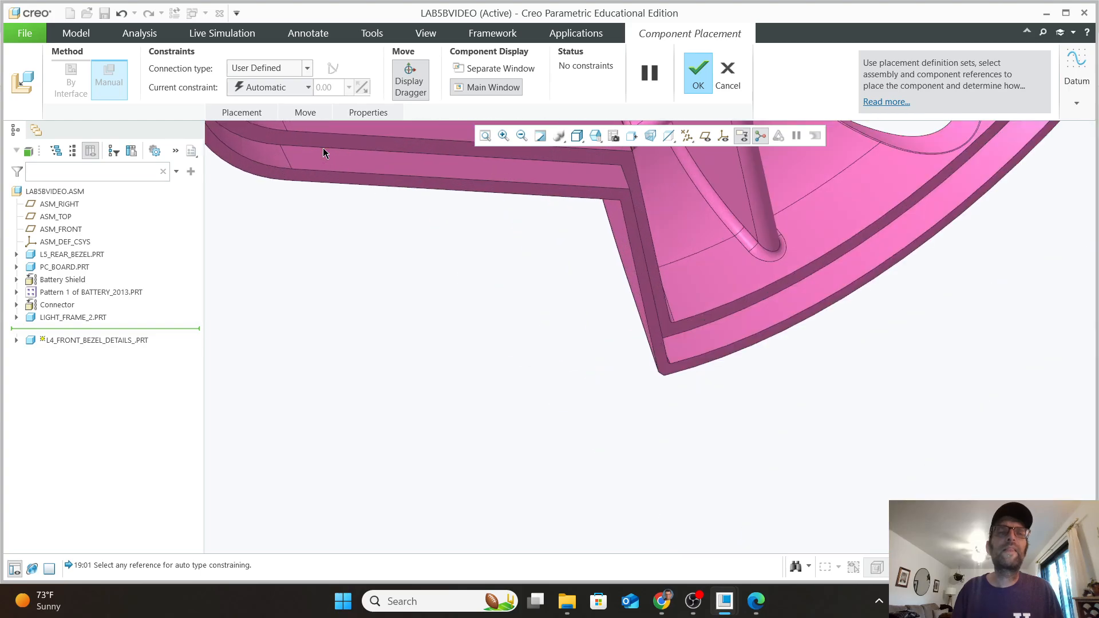
{"action": "scroll", "coordinate": [334, 160], "scroll_direction": "up", "scroll_amount": 6}
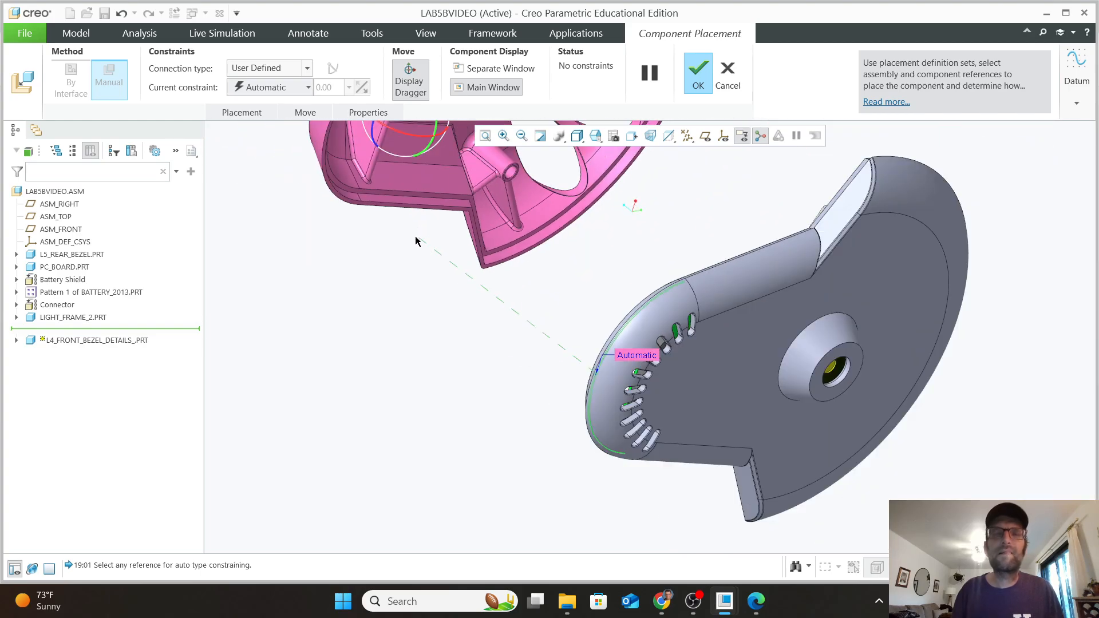
{"action": "middle_click_drag", "start_coordinate": [450, 281], "coordinate": [399, 307]}
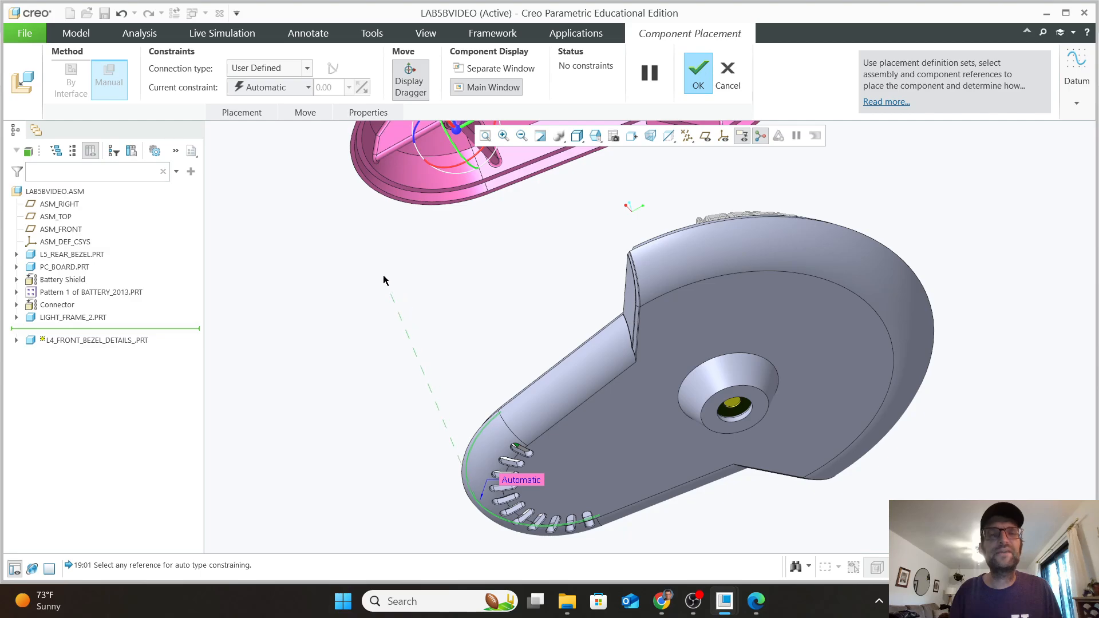
{"action": "scroll", "coordinate": [390, 261], "scroll_direction": "down", "scroll_amount": 3}
{"action": "left_click", "coordinate": [442, 142]}
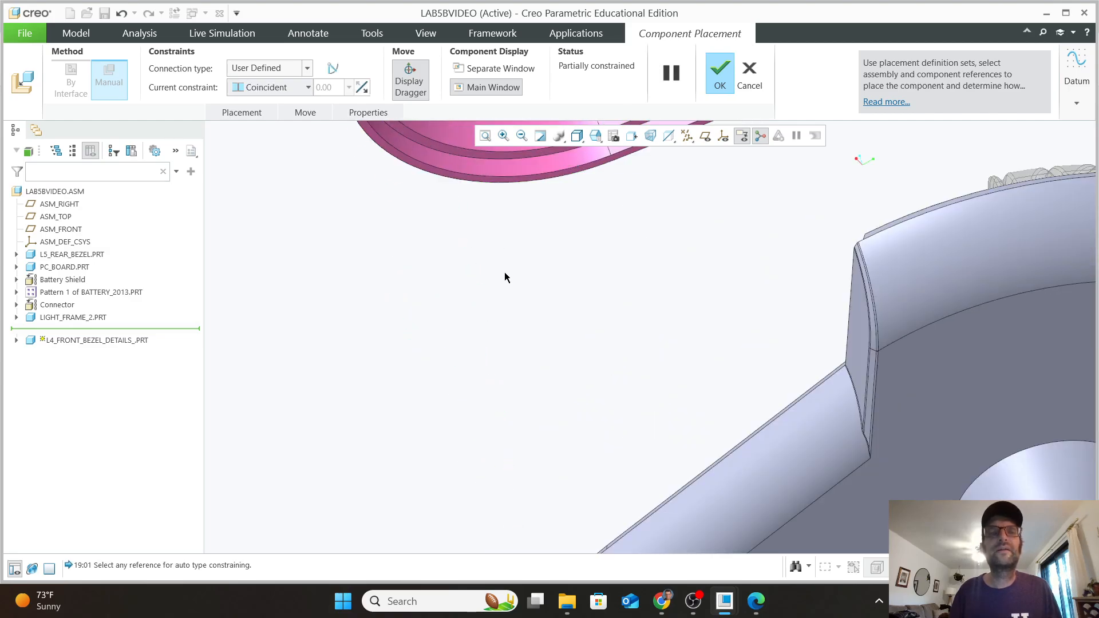
Step: Move the partially constrained front bezel closer to the rear bezel along its free axis
{"action": "scroll", "coordinate": [601, 258], "scroll_direction": "up", "scroll_amount": 5}
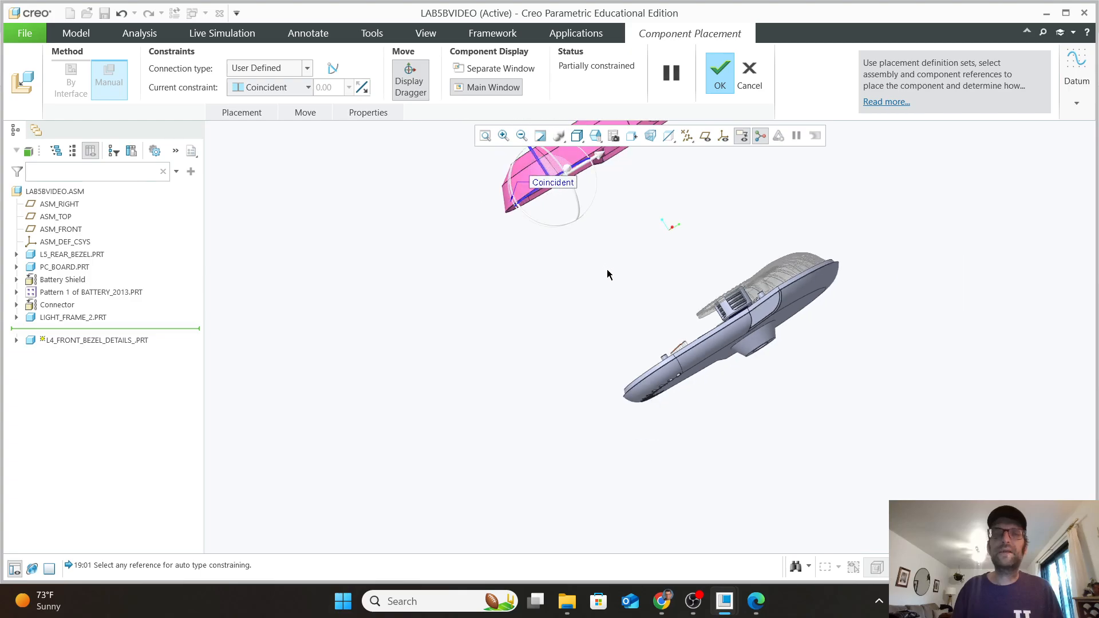
{"action": "middle_click_drag", "start_coordinate": [680, 294], "coordinate": [780, 290]}
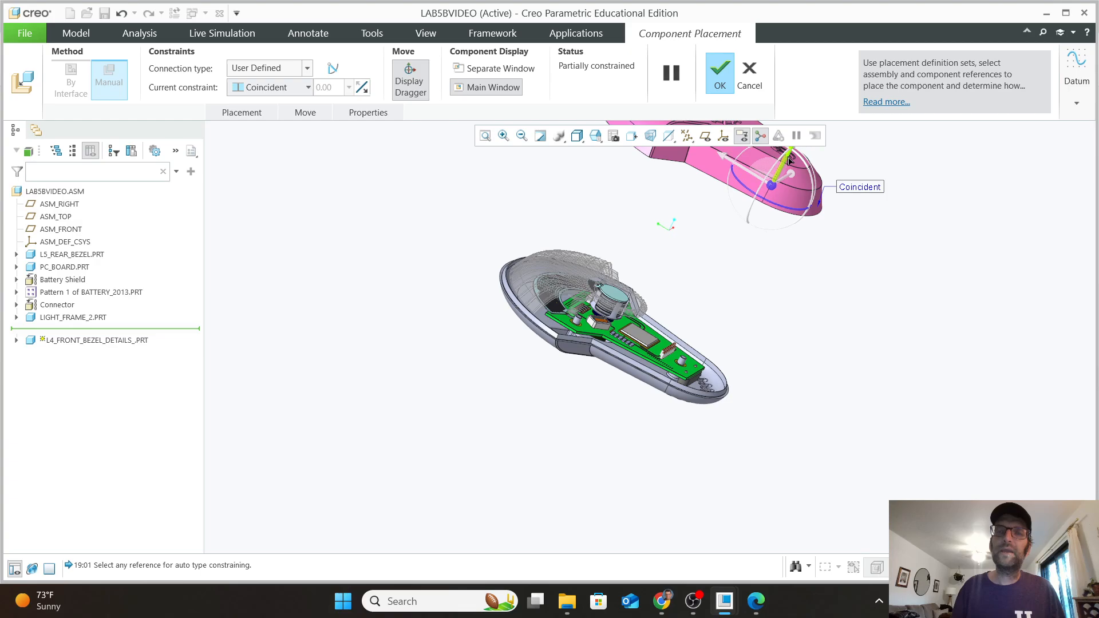
{"action": "left_click_drag", "start_coordinate": [789, 161], "coordinate": [744, 240]}
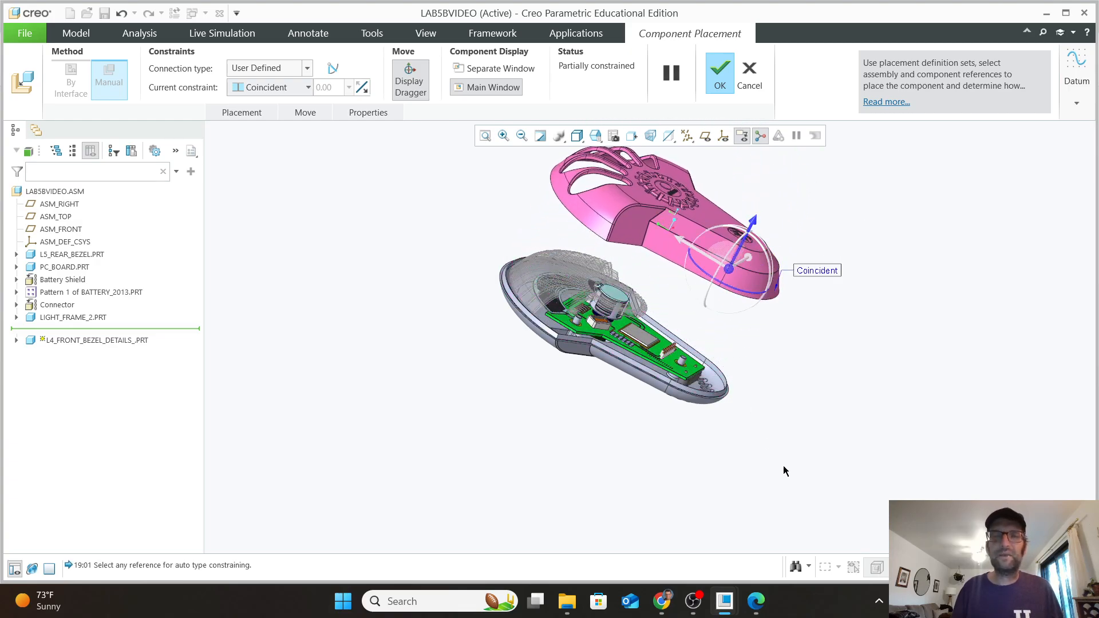
Step: Add a second constraint between the front bezel's flat rim face and the rear bezel's matching rim face, and accept the placement
{"action": "middle_click_drag", "start_coordinate": [783, 465], "coordinate": [710, 367]}
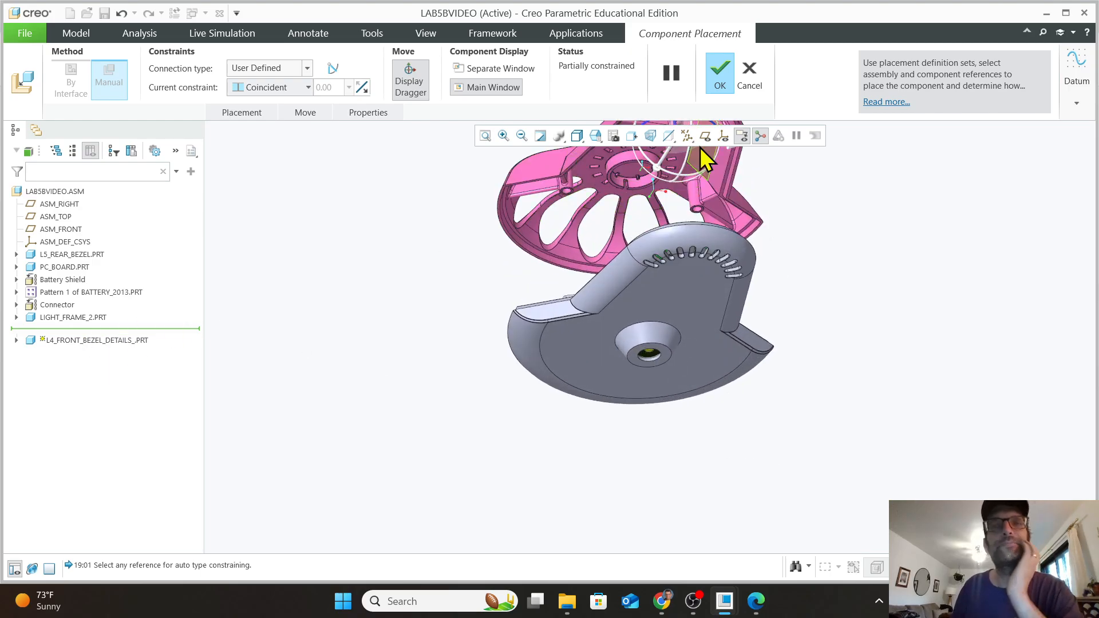
{"action": "double_click", "coordinate": [63, 337]}
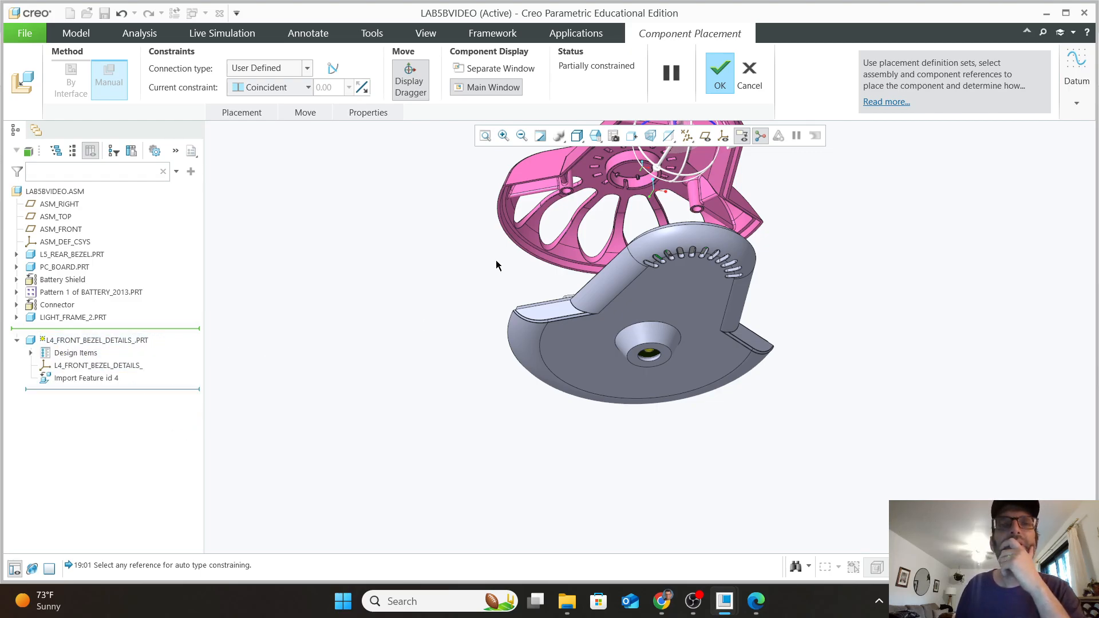
{"action": "scroll", "coordinate": [675, 133], "scroll_direction": "down", "scroll_amount": 3}
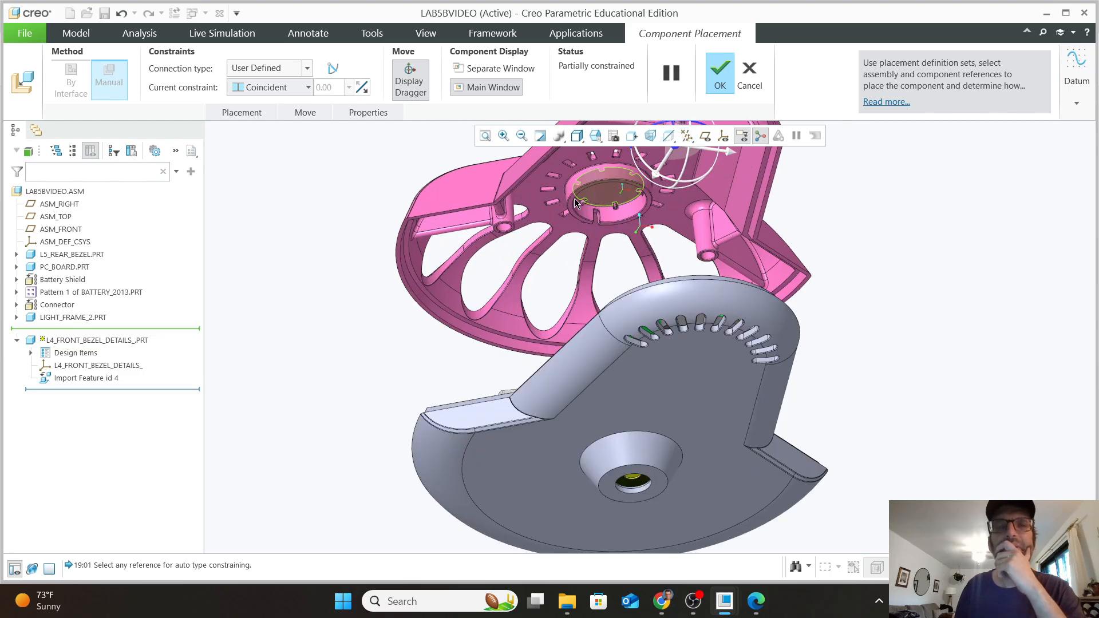
{"action": "scroll", "coordinate": [527, 174], "scroll_direction": "down", "scroll_amount": 3}
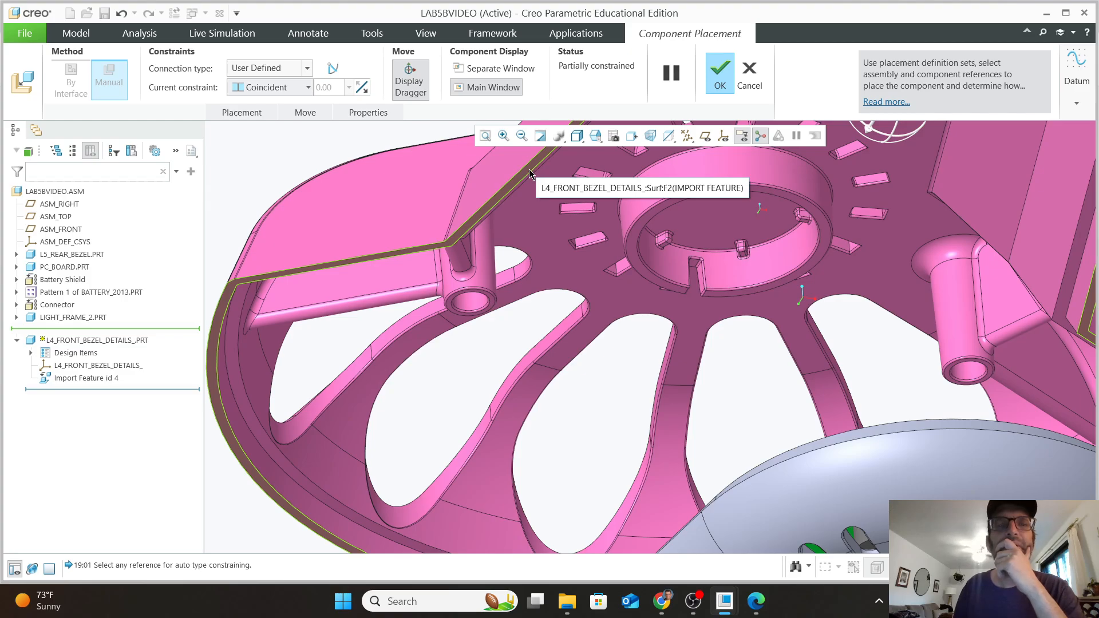
{"action": "left_click", "coordinate": [529, 170]}
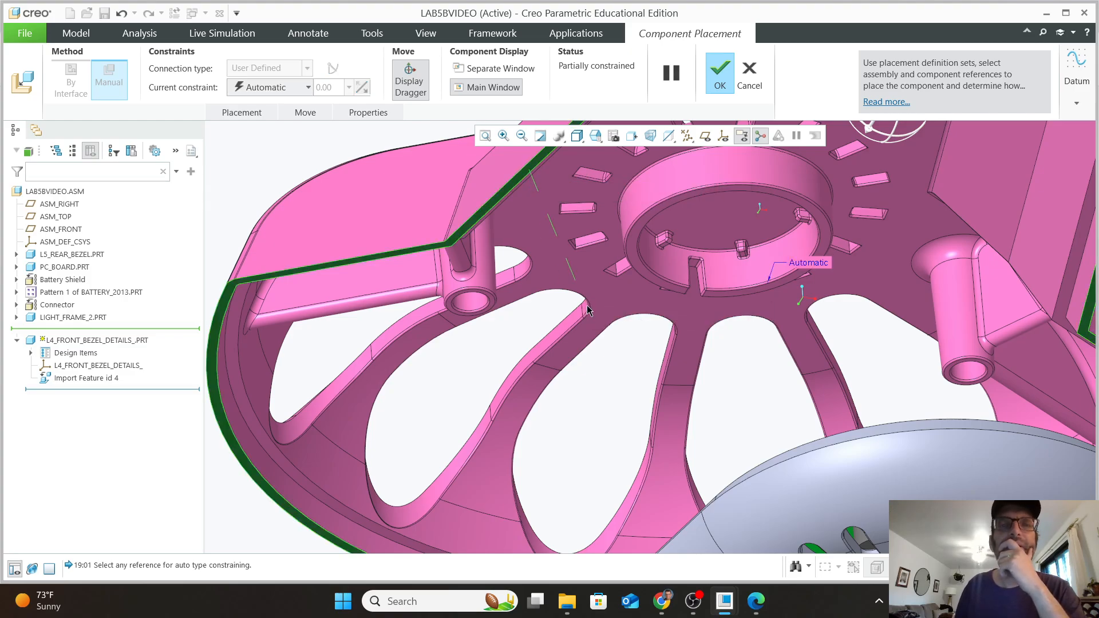
{"action": "middle_click_drag", "start_coordinate": [585, 301], "coordinate": [616, 362]}
{"action": "scroll", "coordinate": [616, 355], "scroll_direction": "down", "scroll_amount": 6}
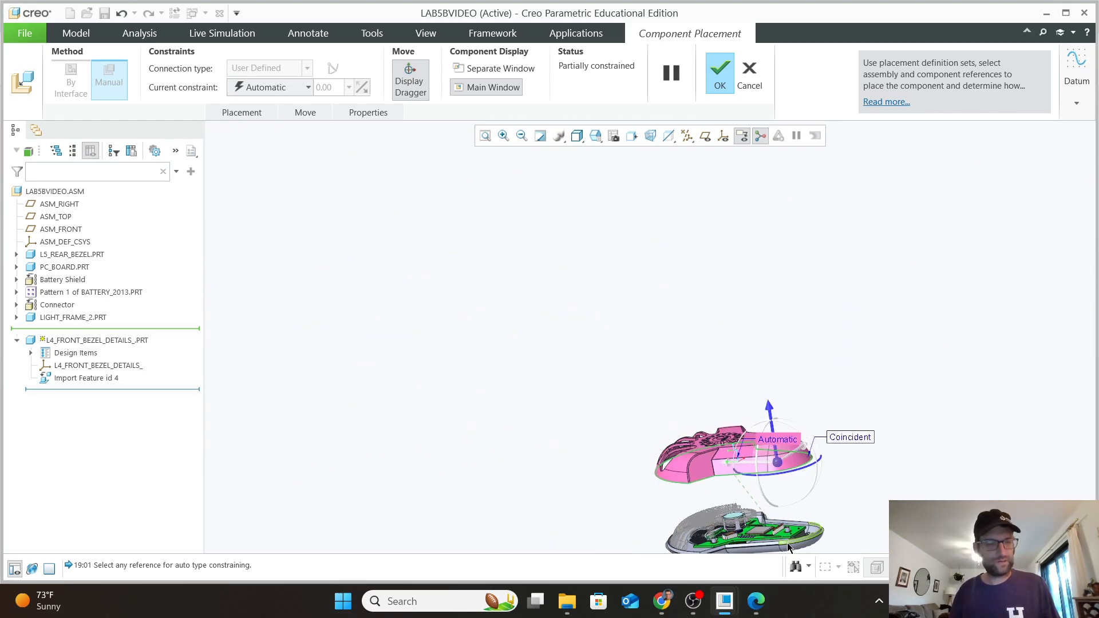
{"action": "scroll", "coordinate": [788, 543], "scroll_direction": "down", "scroll_amount": 4}
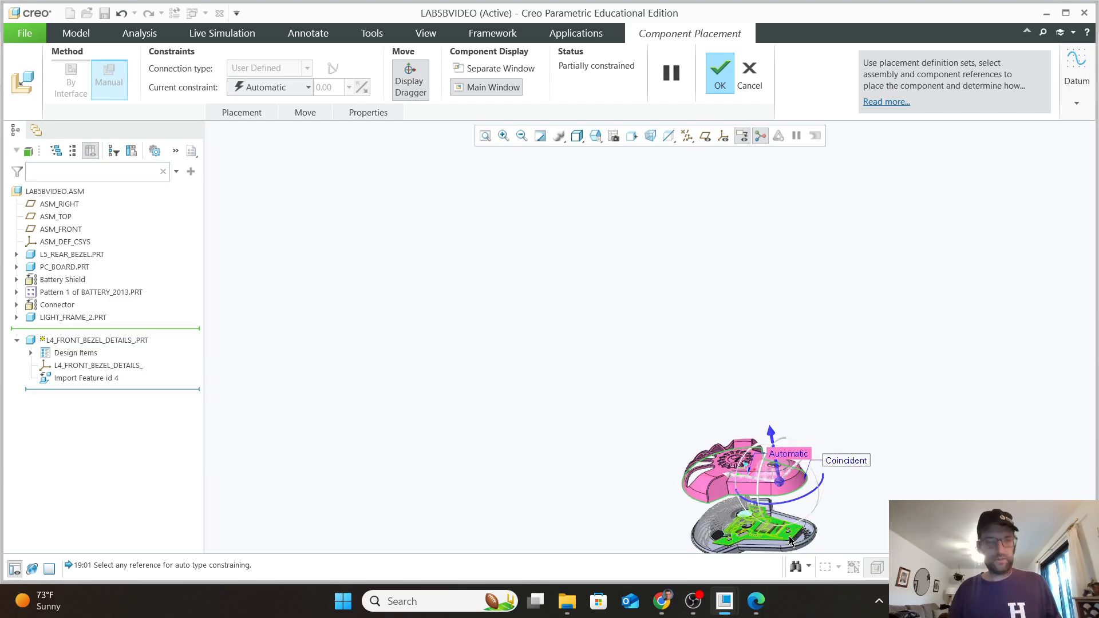
{"action": "middle_click_drag", "start_coordinate": [785, 524], "coordinate": [744, 395], "text": "shift"}
{"action": "scroll", "coordinate": [743, 404], "scroll_direction": "up", "scroll_amount": 3}
{"action": "scroll", "coordinate": [745, 404], "scroll_direction": "up", "scroll_amount": 8}
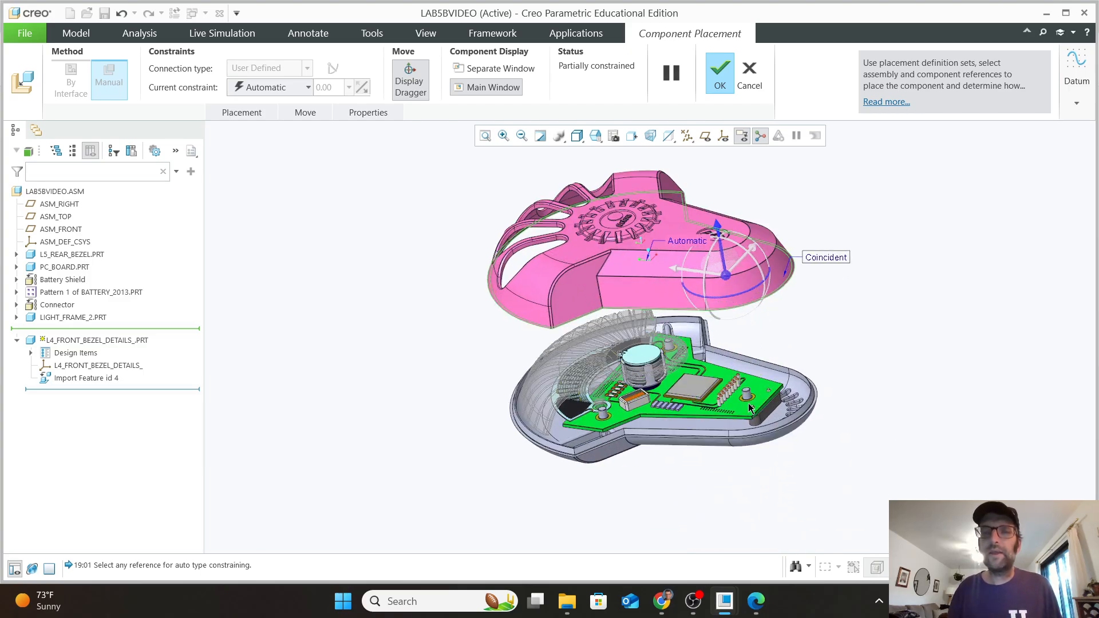
{"action": "scroll", "coordinate": [746, 434], "scroll_direction": "up", "scroll_amount": 3}
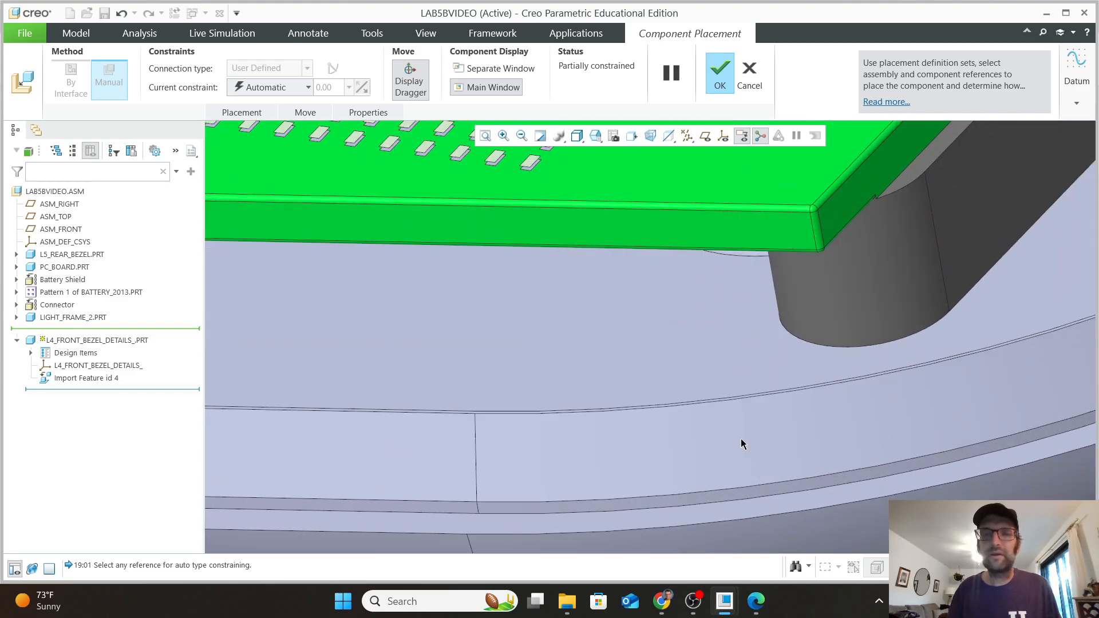
{"action": "left_click", "coordinate": [804, 511]}
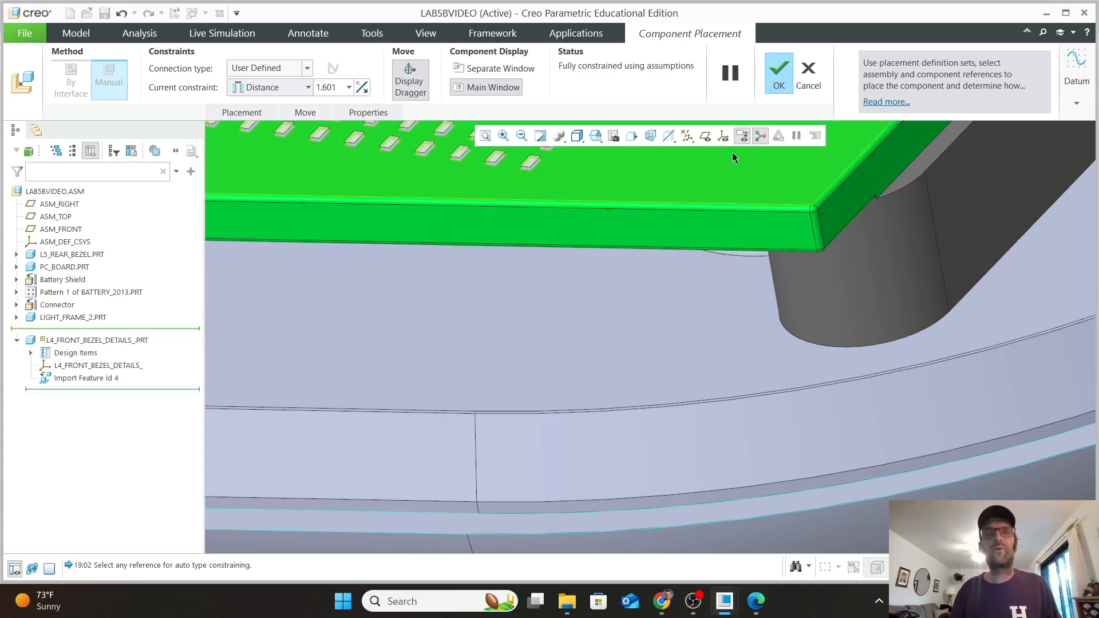
{"action": "left_click", "coordinate": [776, 74]}
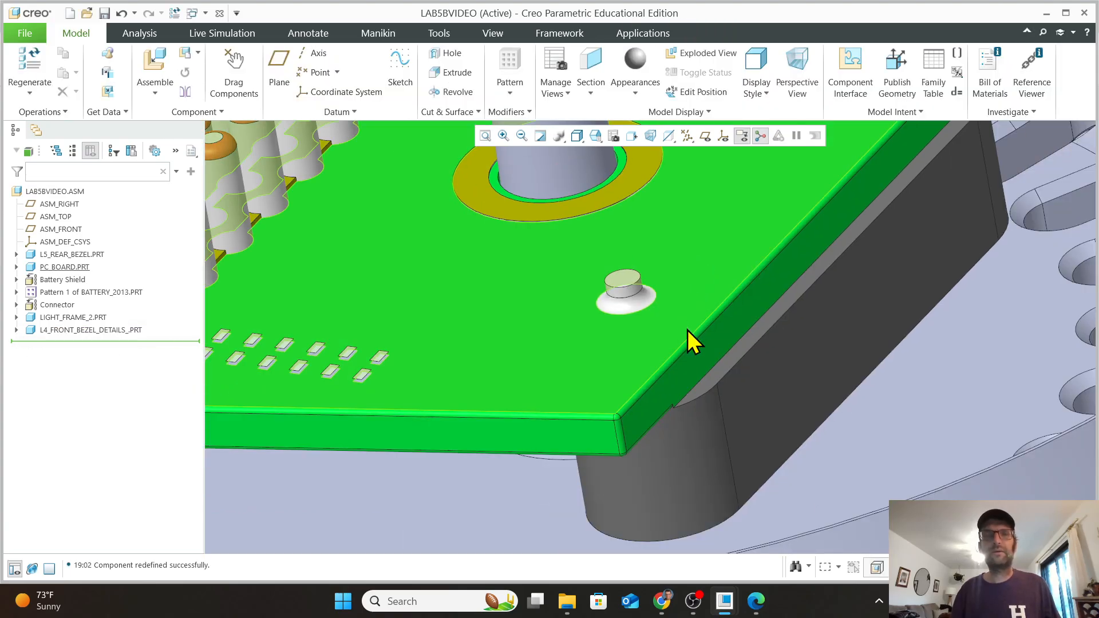
Step: Redefine the front bezel's placement, changing its Distance constraint to Coincident, and accept the change
{"action": "scroll", "coordinate": [686, 333], "scroll_direction": "down", "scroll_amount": 5}
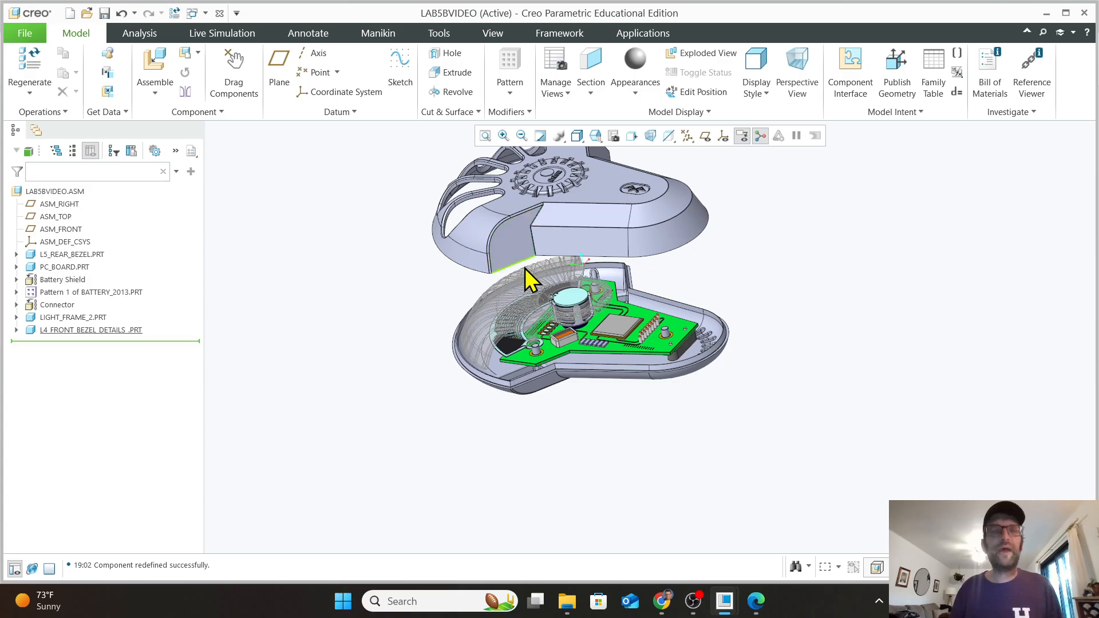
{"action": "middle_click_drag", "start_coordinate": [518, 292], "coordinate": [441, 349]}
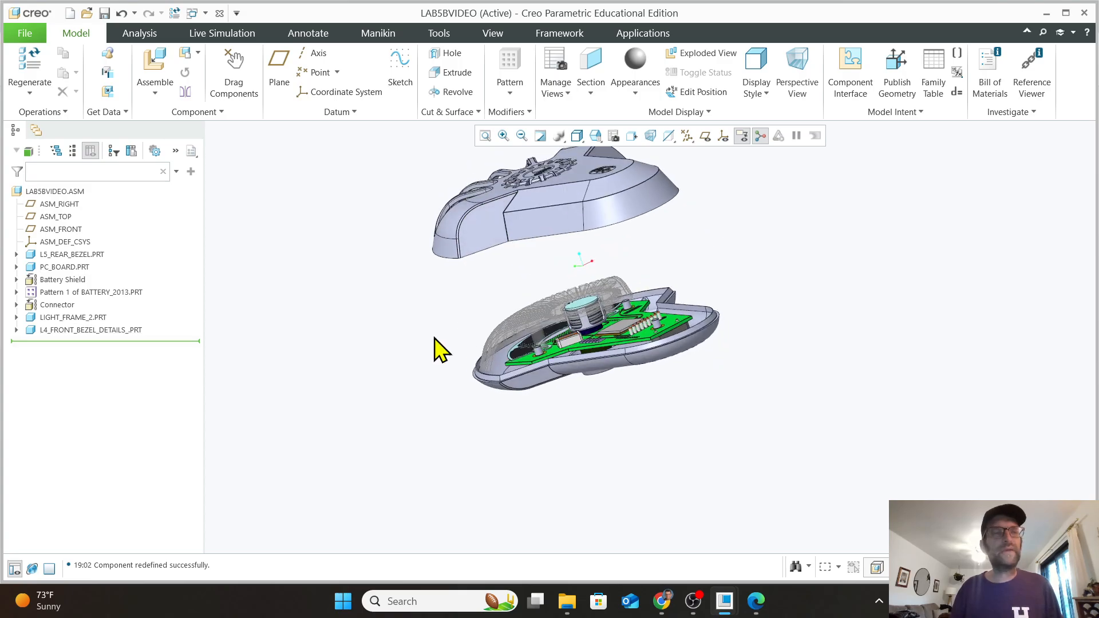
{"action": "left_click", "coordinate": [83, 331]}
{"action": "left_click", "coordinate": [137, 285]}
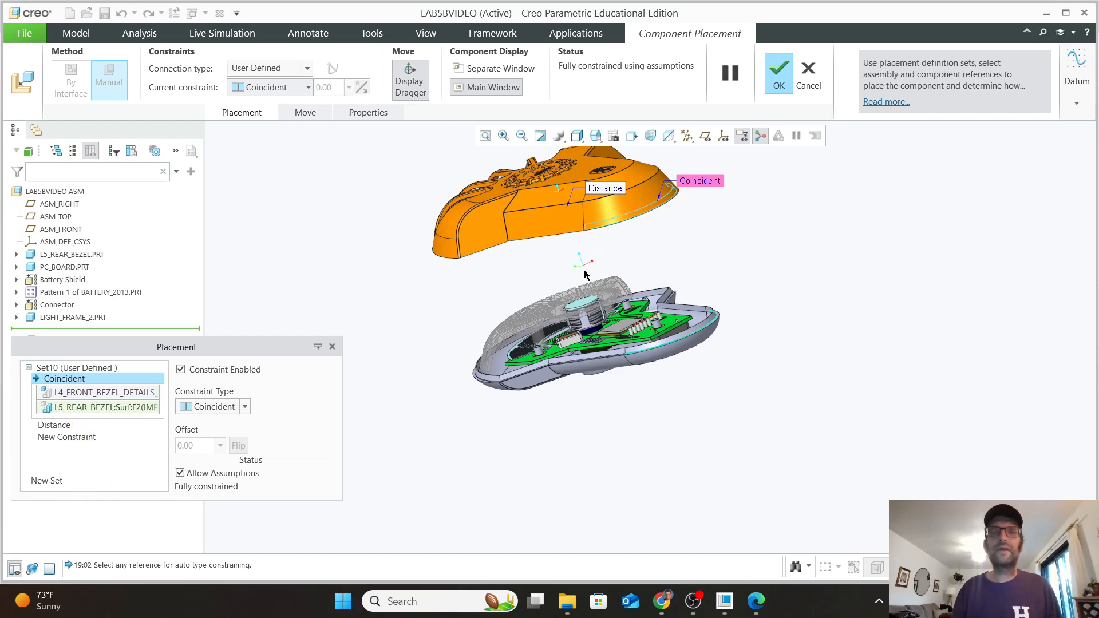
{"action": "left_click", "coordinate": [593, 188]}
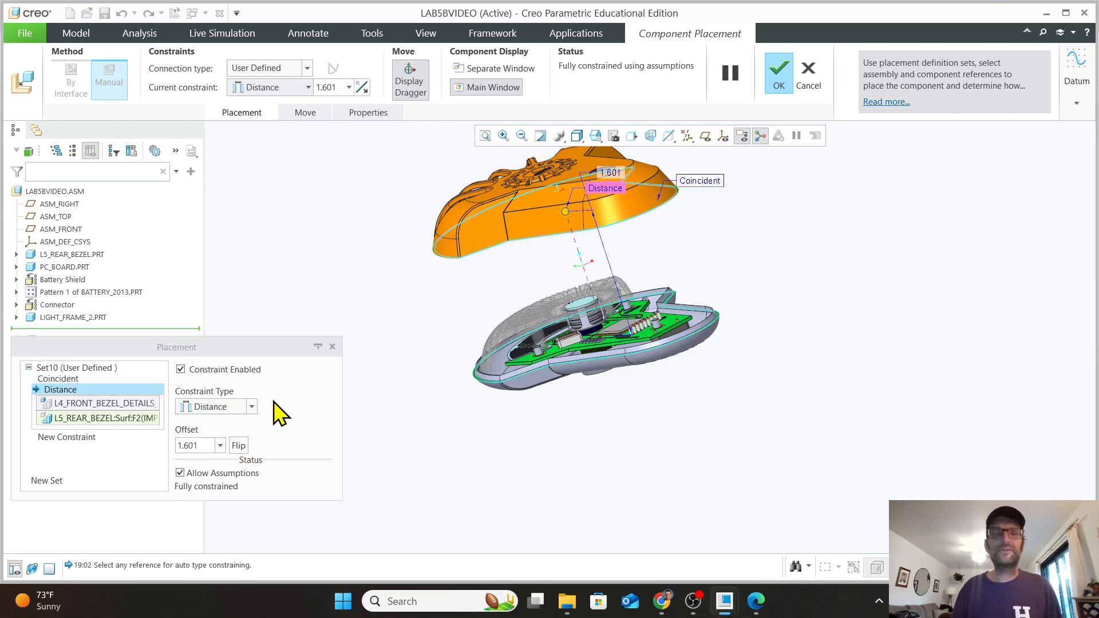
{"action": "left_click", "coordinate": [247, 406]}
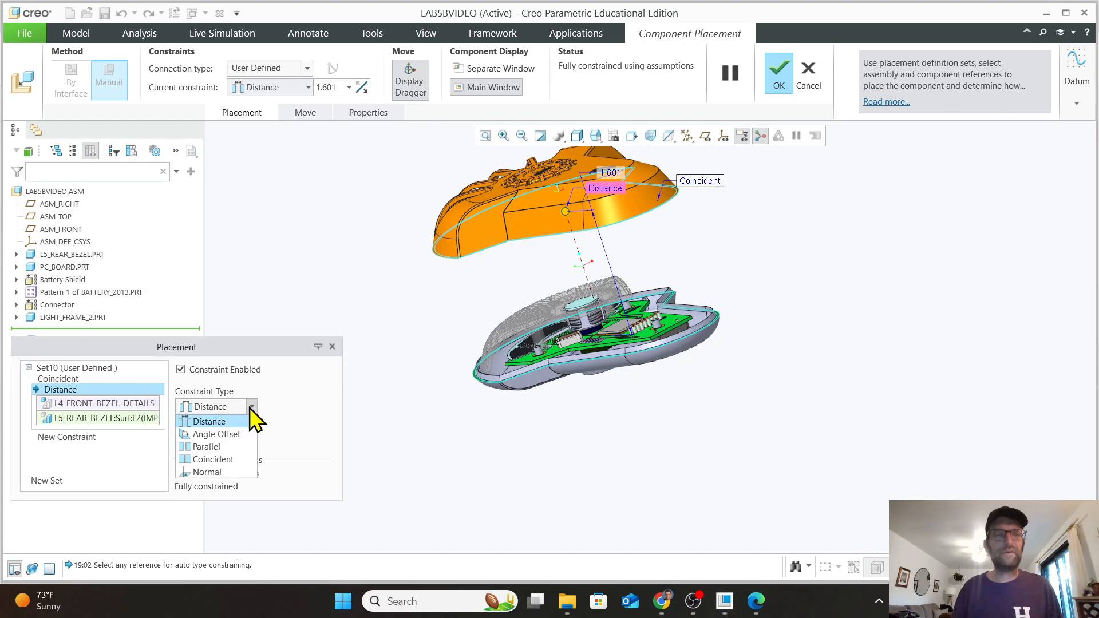
{"action": "left_click", "coordinate": [237, 458]}
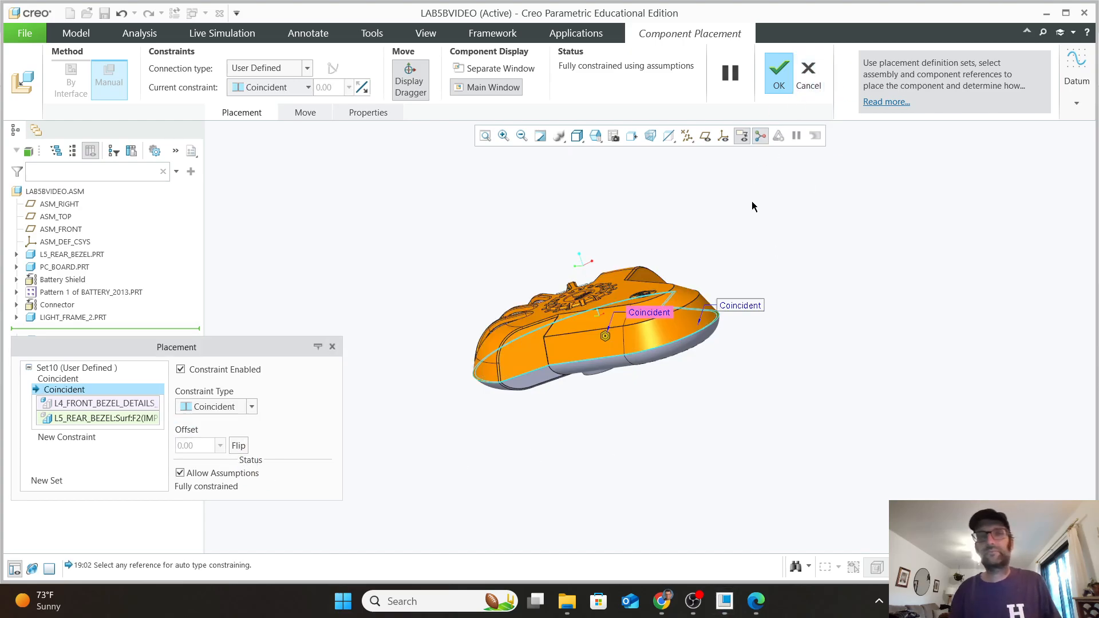
{"action": "scroll", "coordinate": [683, 360], "scroll_direction": "up", "scroll_amount": 1}
{"action": "scroll", "coordinate": [681, 356], "scroll_direction": "down", "scroll_amount": 4}
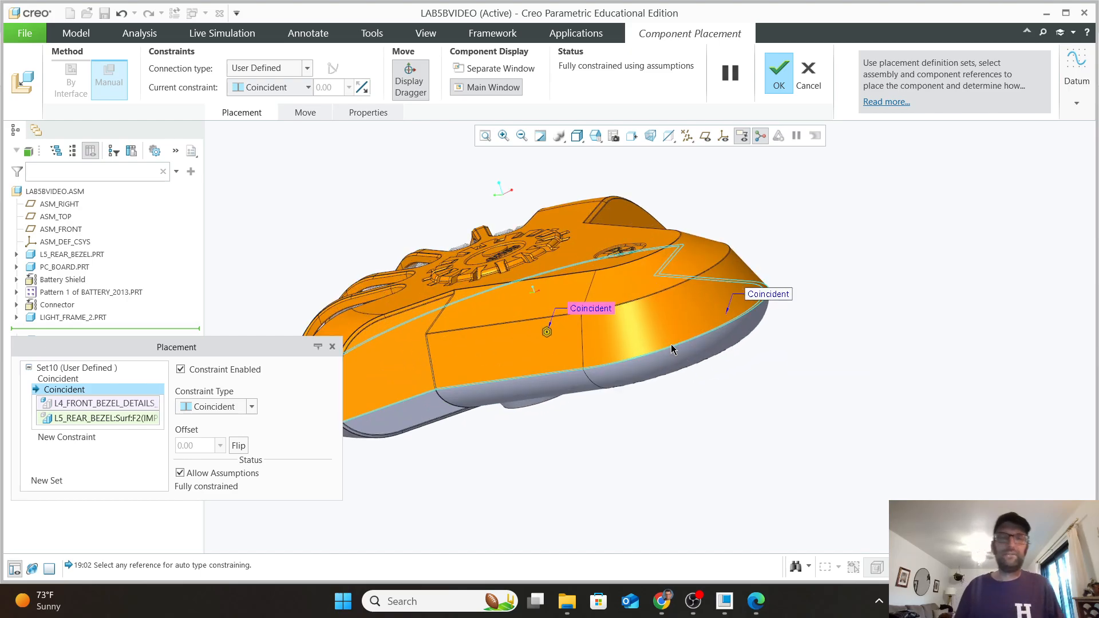
{"action": "scroll", "coordinate": [674, 343], "scroll_direction": "up", "scroll_amount": 2}
{"action": "scroll", "coordinate": [539, 270], "scroll_direction": "down", "scroll_amount": 1}
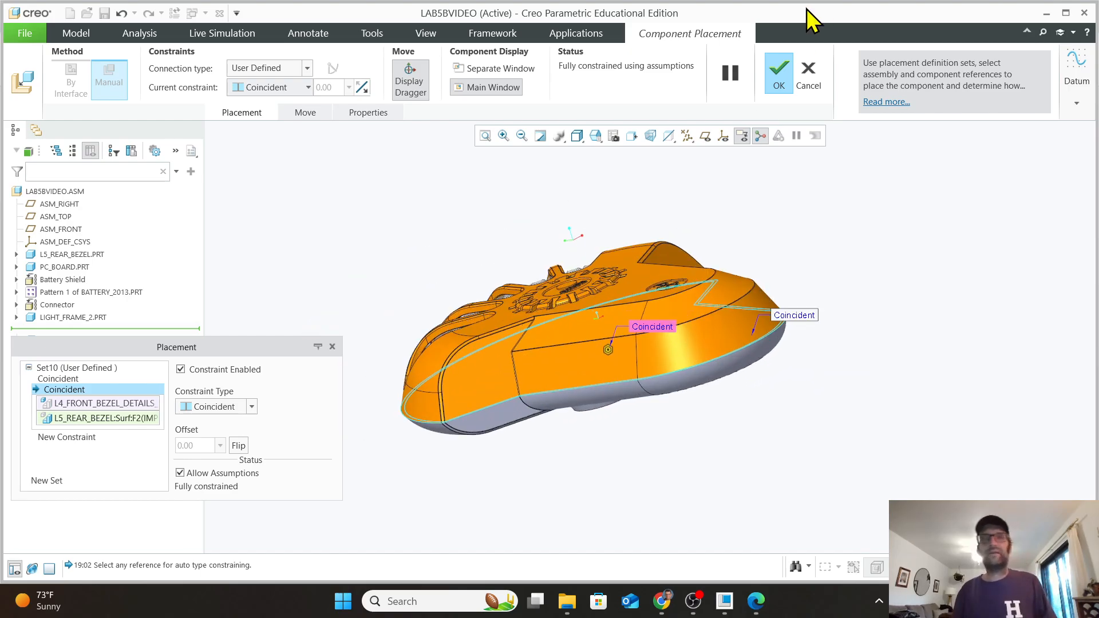
{"action": "left_click", "coordinate": [778, 74]}
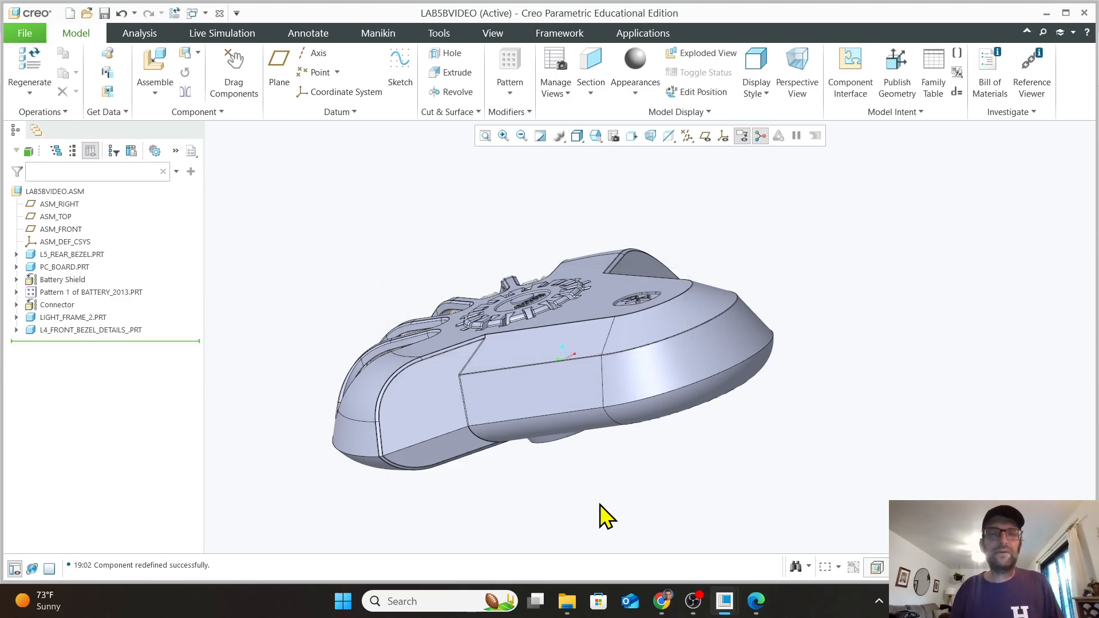
Step: Inspect the front of the closed light assembly and apply a saved view orientation
{"action": "middle_click_drag", "start_coordinate": [601, 515], "coordinate": [890, 469]}
{"action": "scroll", "coordinate": [829, 381], "scroll_direction": "down", "scroll_amount": 3}
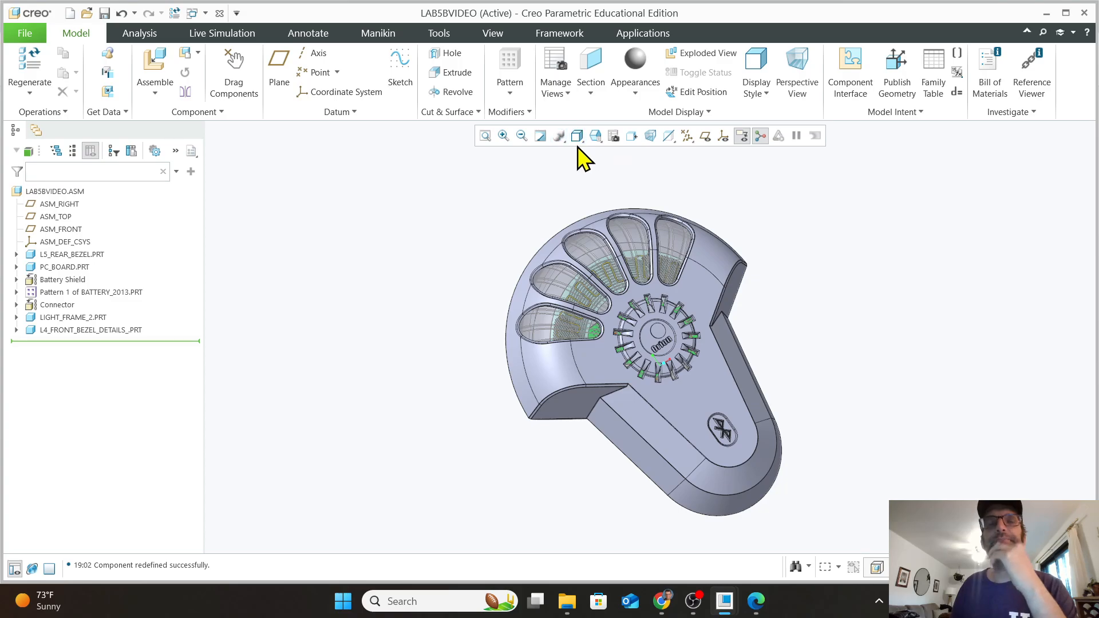
{"action": "left_click", "coordinate": [597, 138]}
{"action": "left_click", "coordinate": [617, 164]}
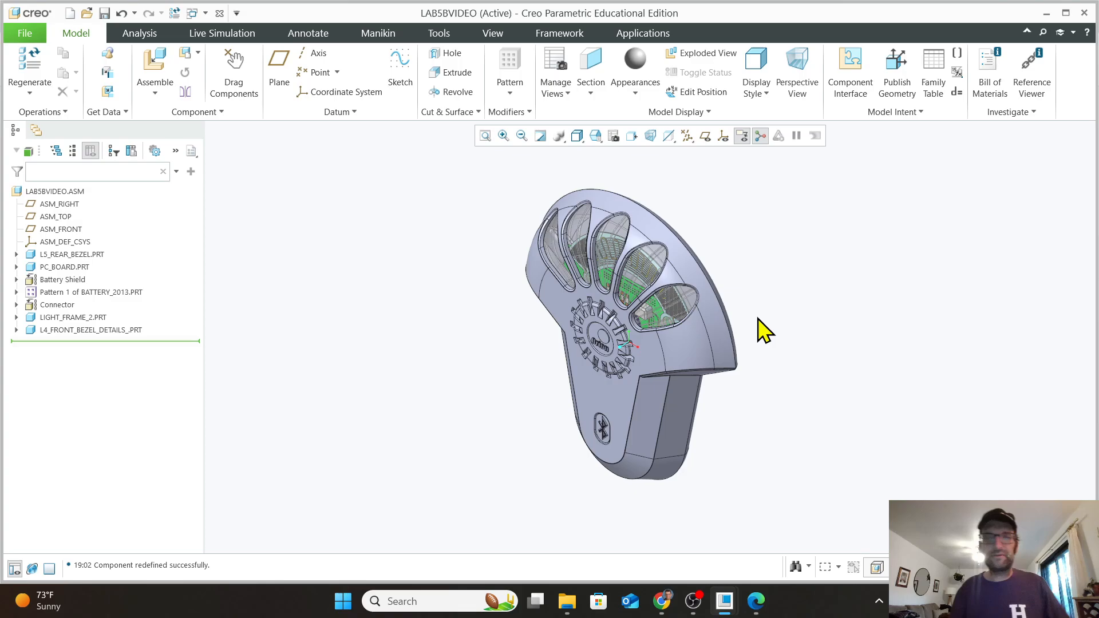
Step: Switch to the Edge browser and view the exploded assembly drawing on page 61 of the Creo 10_0 Basic 2024 (3).pdf manual
{"action": "left_click", "coordinate": [661, 601]}
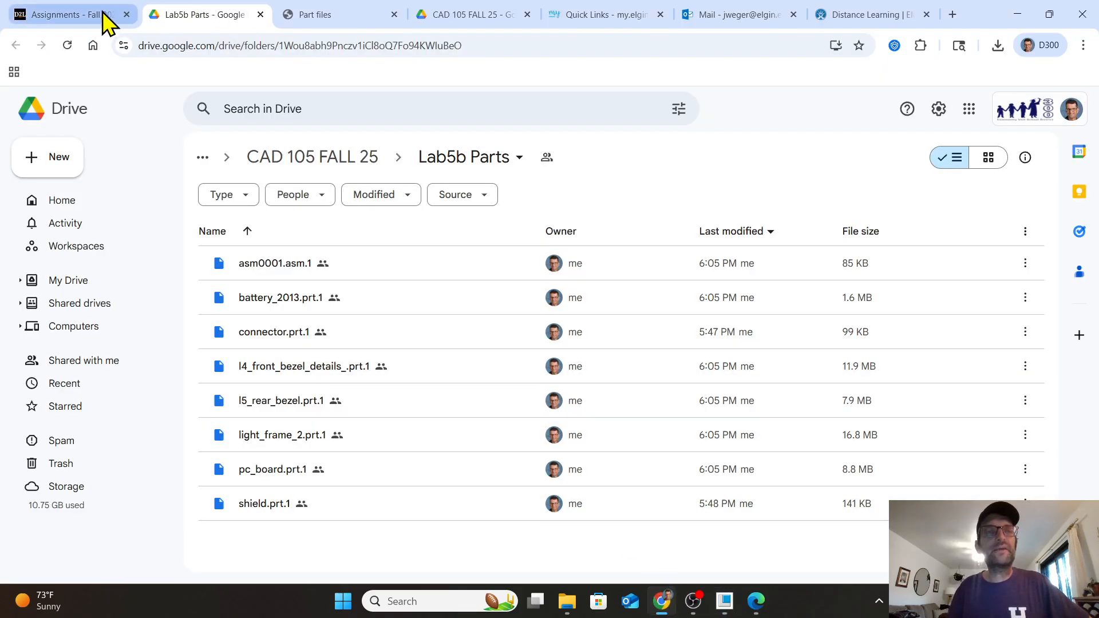
{"action": "left_click", "coordinate": [755, 599]}
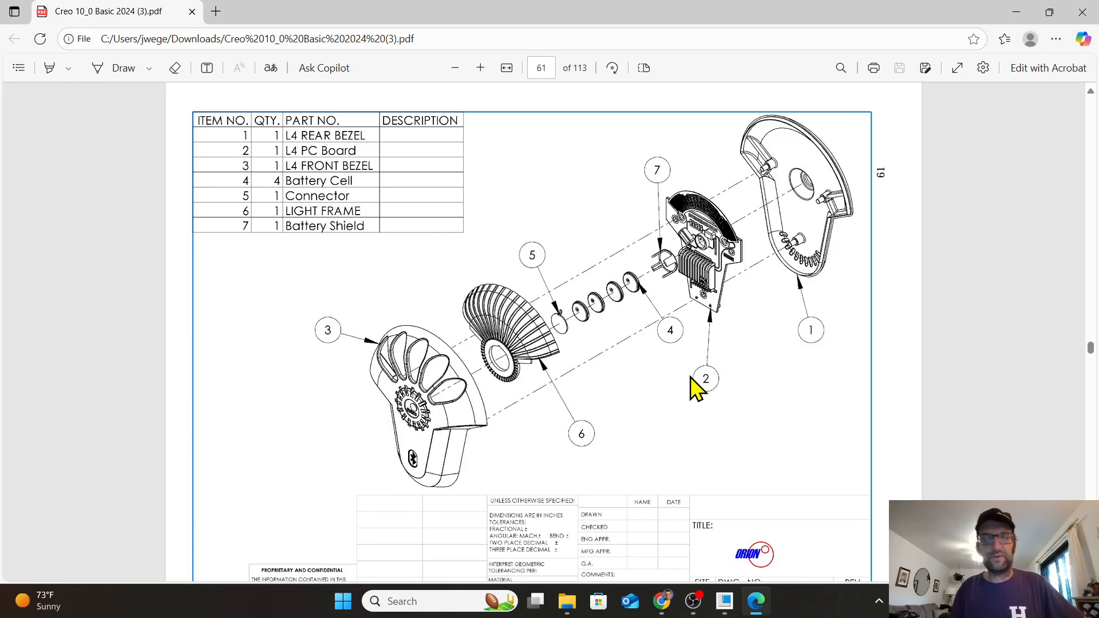
Step: Switch from the exploded drawing back to the LAB5BVIDEO assembly in Creo Parametric
{"action": "scroll", "coordinate": [693, 384], "scroll_direction": "up", "scroll_amount": 1}
{"action": "scroll", "coordinate": [693, 383], "scroll_direction": "down", "scroll_amount": 1}
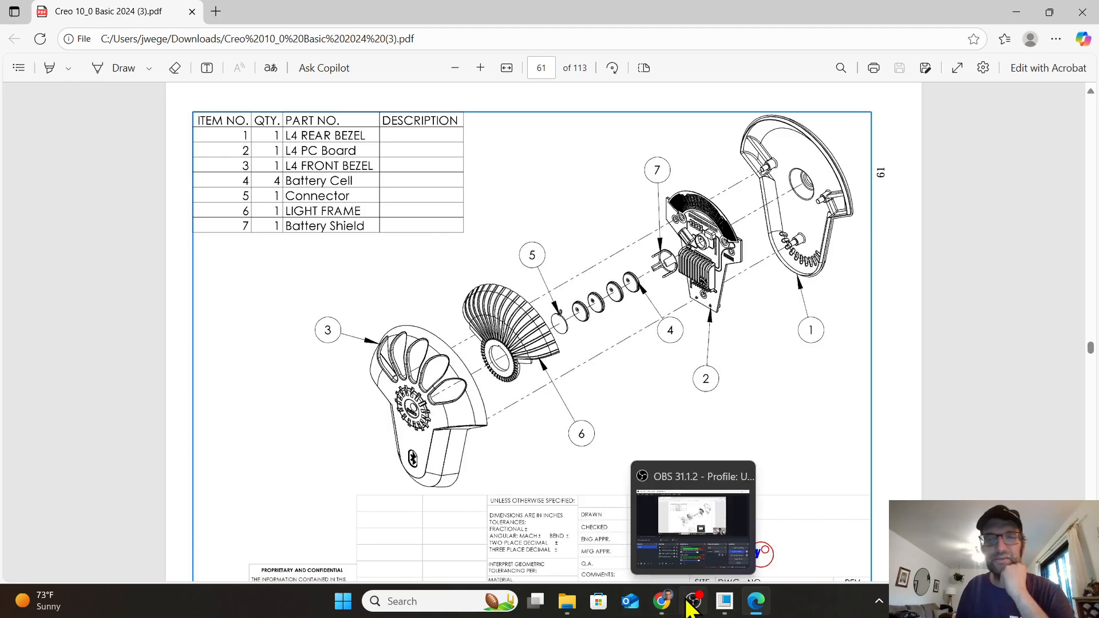
{"action": "mouse_move", "coordinate": [722, 603]}
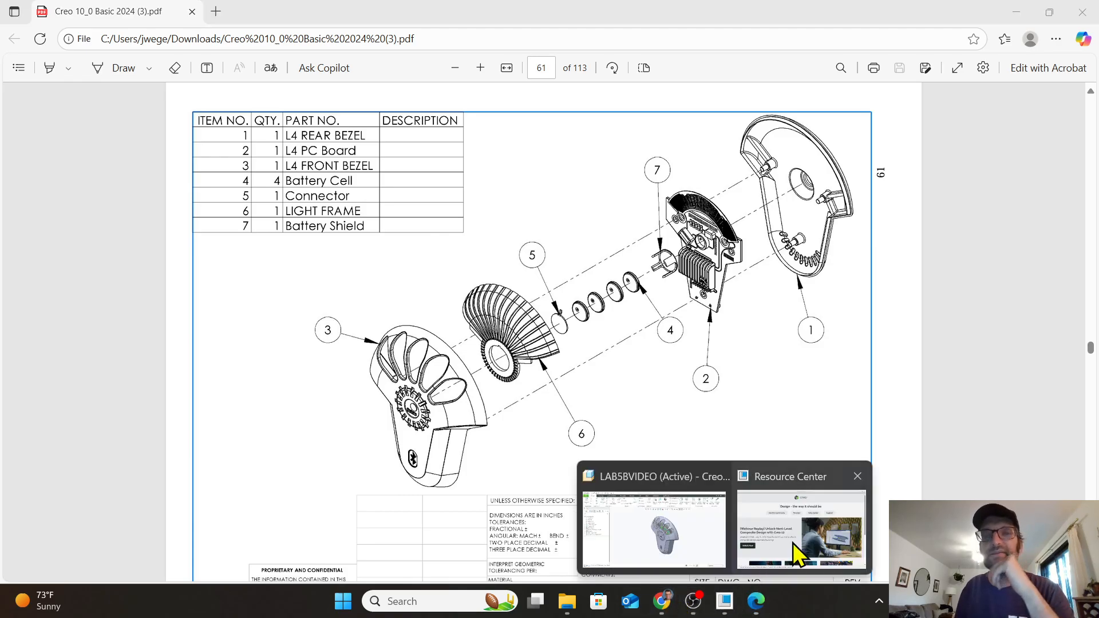
{"action": "left_click", "coordinate": [690, 540]}
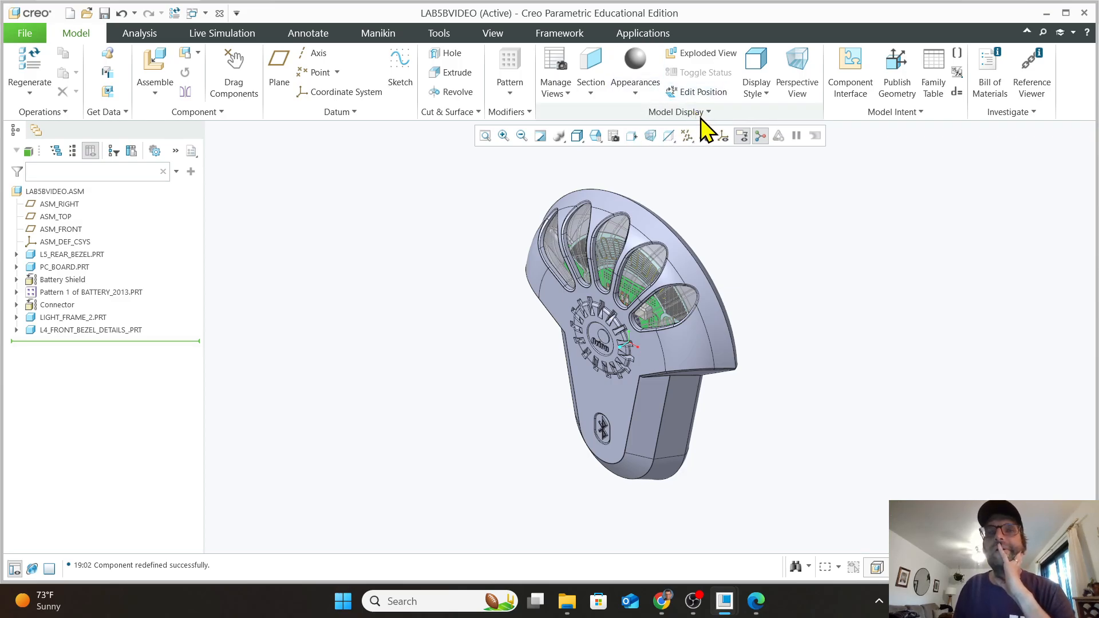
{"action": "left_click", "coordinate": [154, 65]}
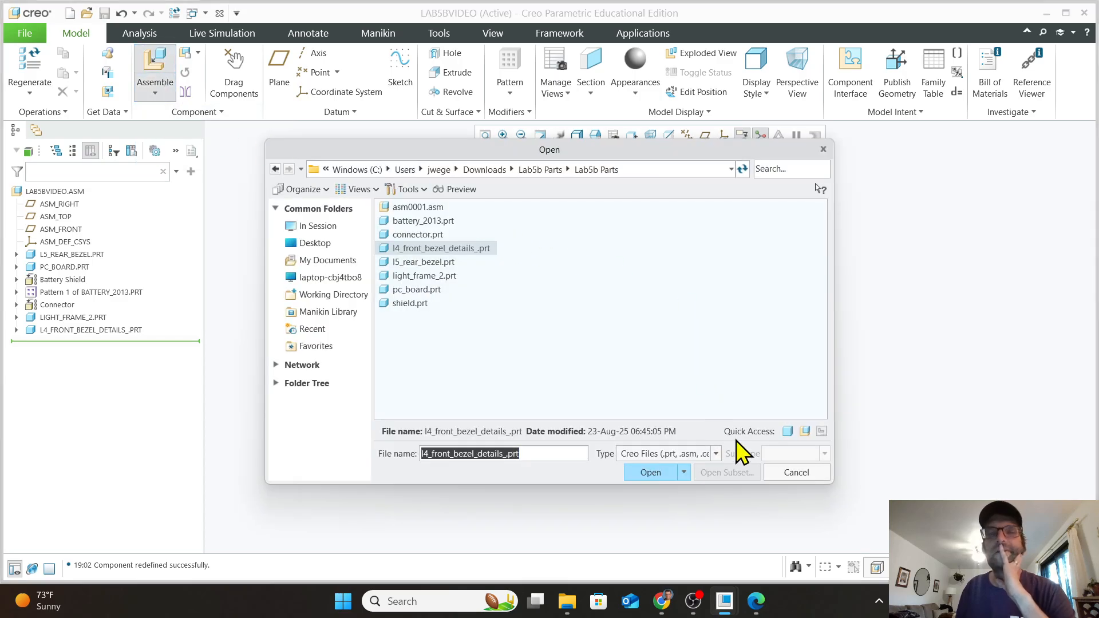
{"action": "left_click", "coordinate": [790, 470]}
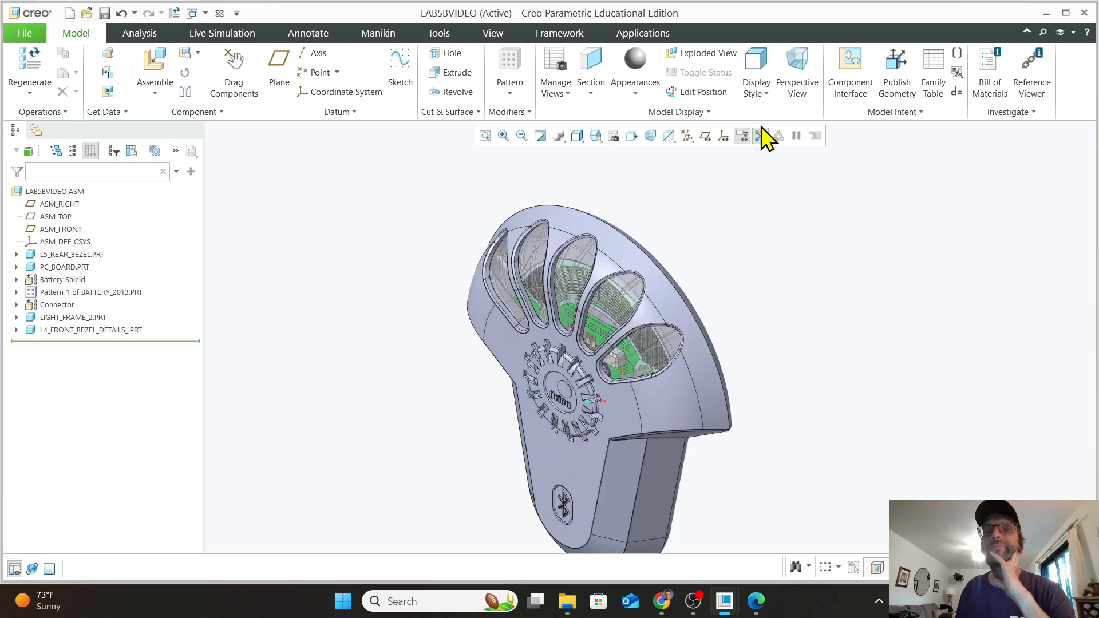
{"action": "scroll", "coordinate": [699, 270], "scroll_direction": "up", "scroll_amount": 2}
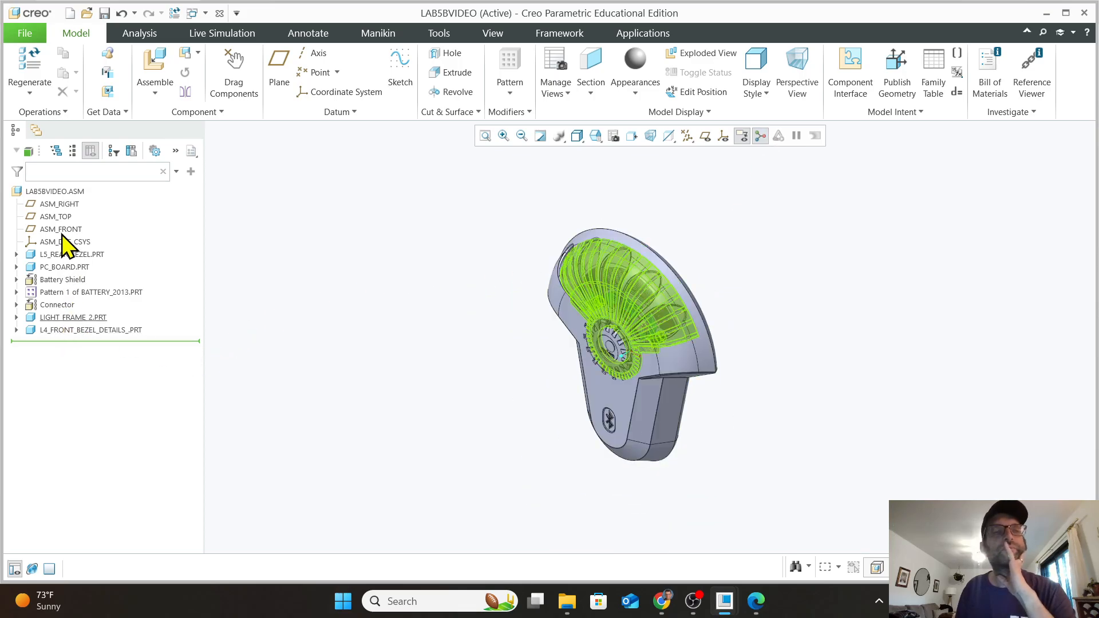
Step: Turn on the exploded view of the LAB5BVIDEO assembly and orient it so the separated components can be seen
{"action": "left_click", "coordinate": [57, 193]}
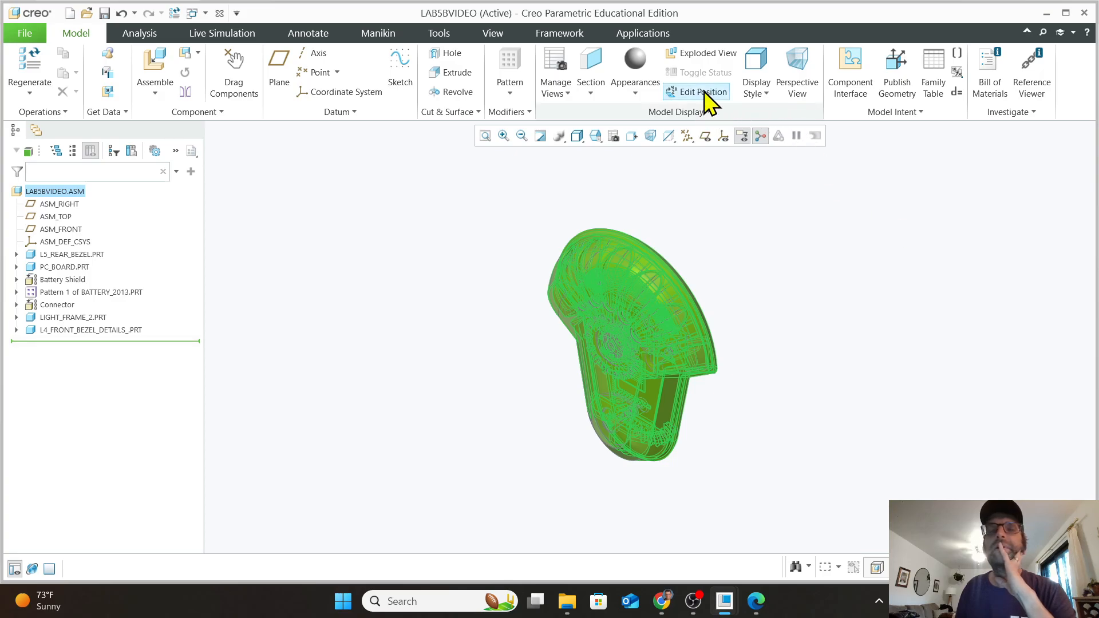
{"action": "left_click", "coordinate": [707, 53]}
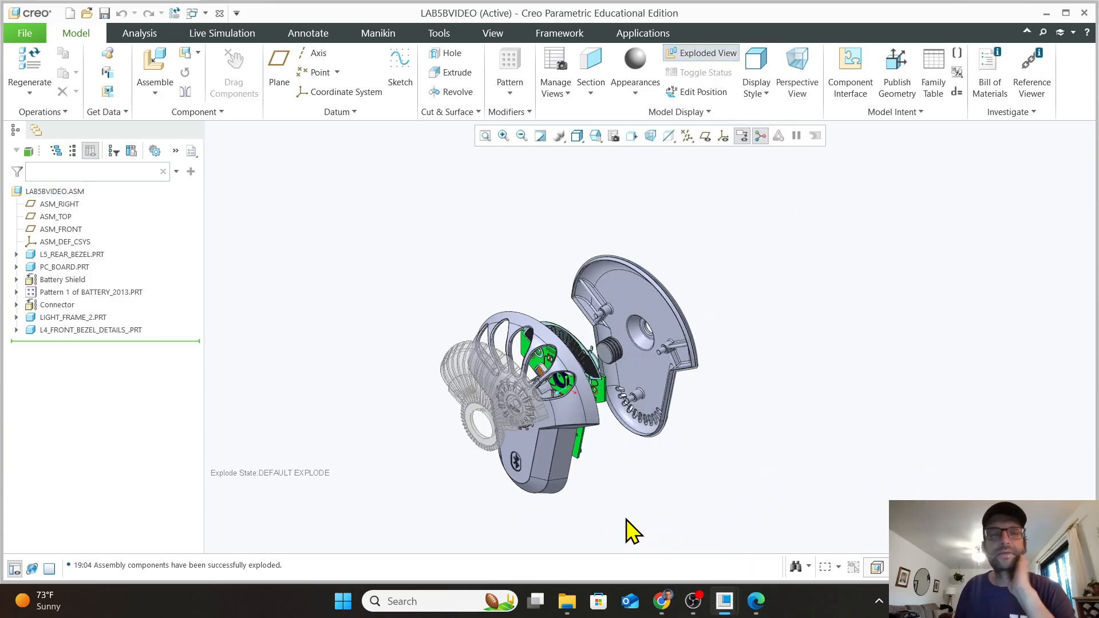
{"action": "mouse_move", "coordinate": [606, 524]}
{"action": "middle_mouse_down"}
{"action": "mouse_move", "coordinate": [601, 508]}
{"action": "mouse_move", "coordinate": [593, 535]}
{"action": "middle_mouse_up"}
{"action": "scroll", "coordinate": [624, 469], "scroll_direction": "up", "scroll_amount": 2}
{"action": "scroll", "coordinate": [624, 455], "scroll_direction": "down", "scroll_amount": 1}
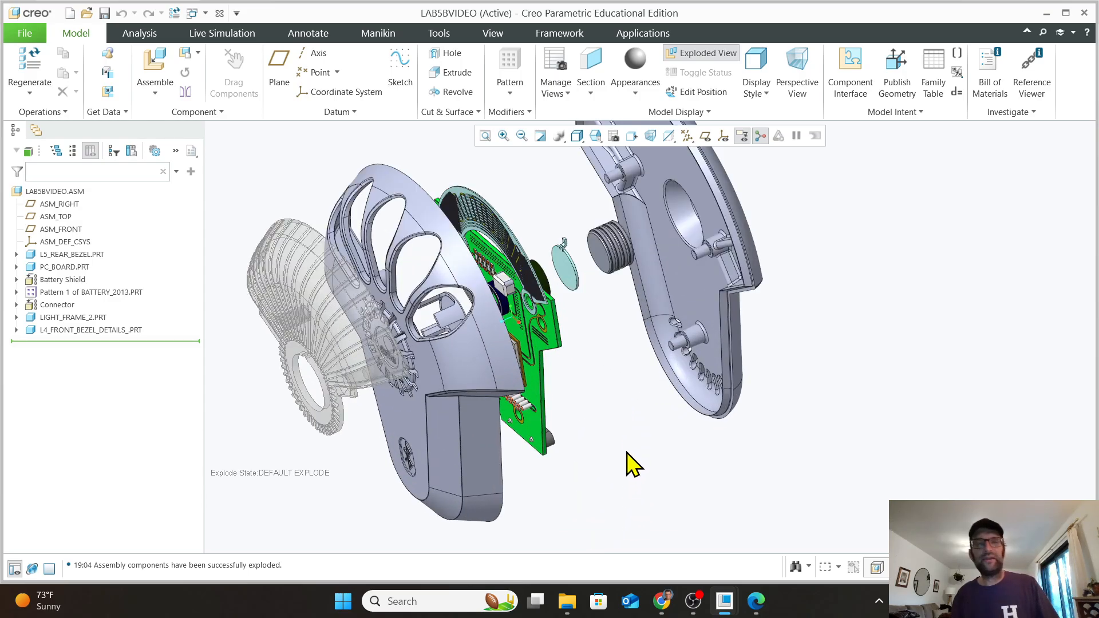
{"action": "scroll", "coordinate": [629, 449], "scroll_direction": "up", "scroll_amount": 1}
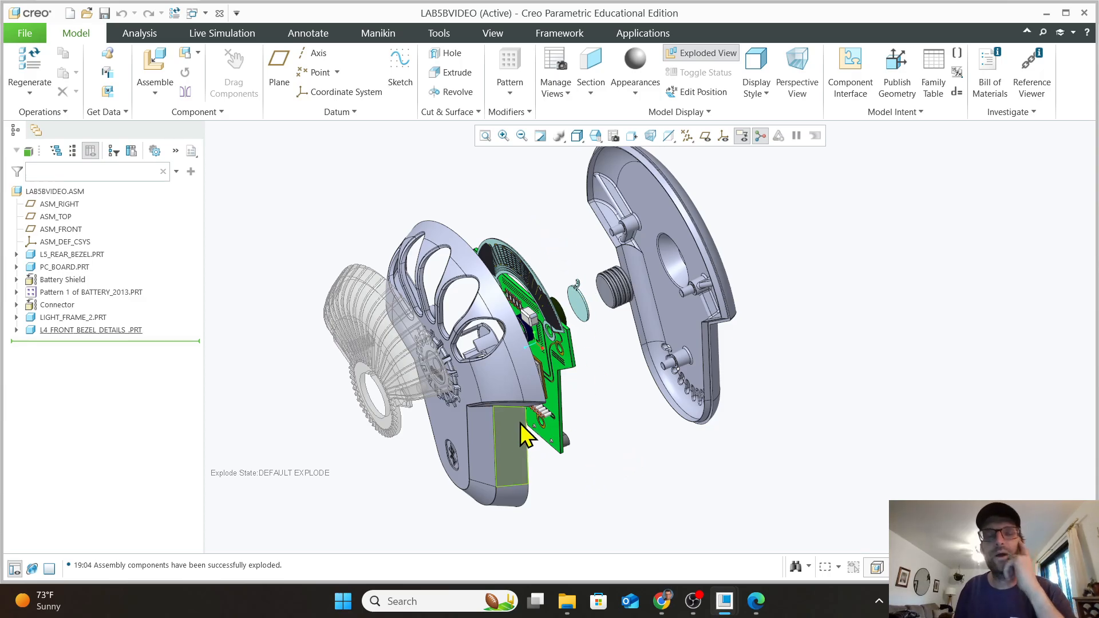
Step: Start editing the exploded positions and move the rear bezel straight back, farther from the batteries
{"action": "left_click", "coordinate": [685, 98]}
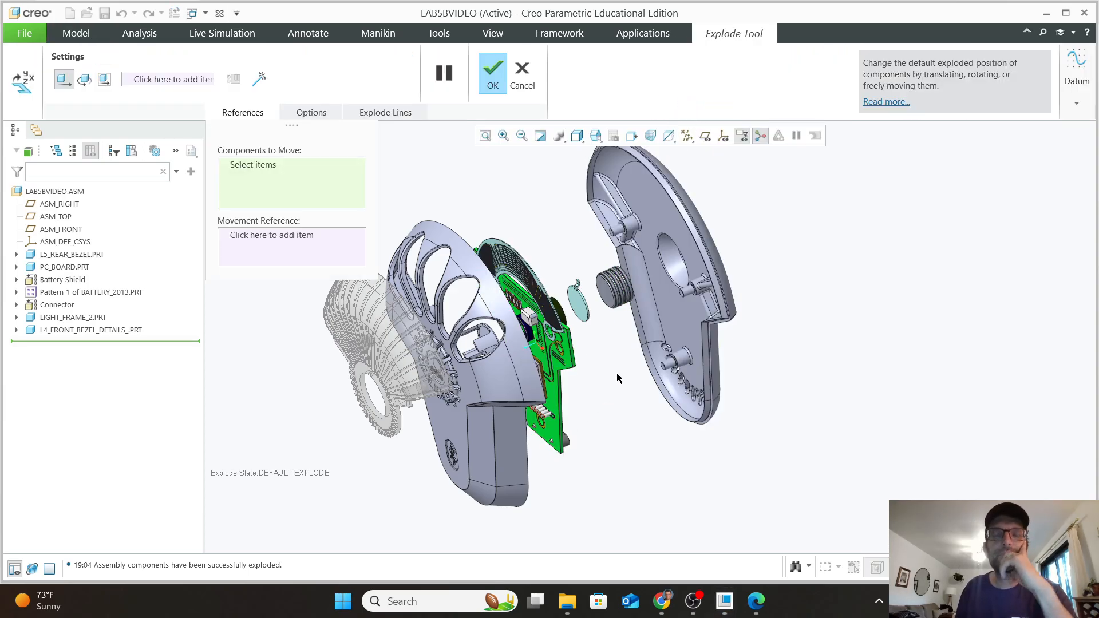
{"action": "left_click", "coordinate": [682, 267]}
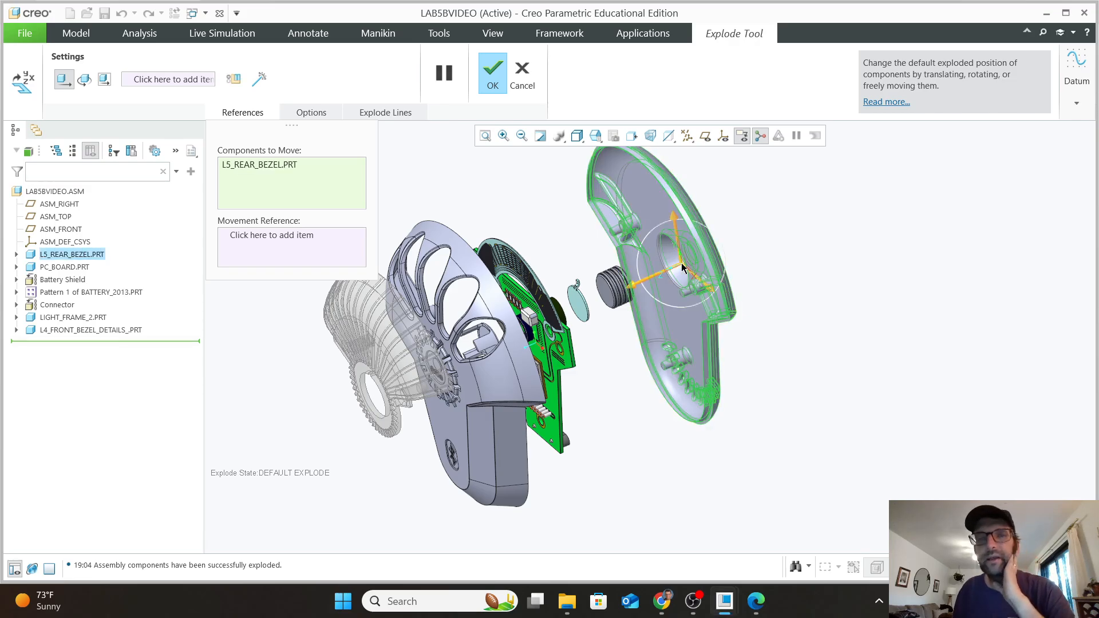
{"action": "left_click_drag", "start_coordinate": [644, 284], "coordinate": [705, 254]}
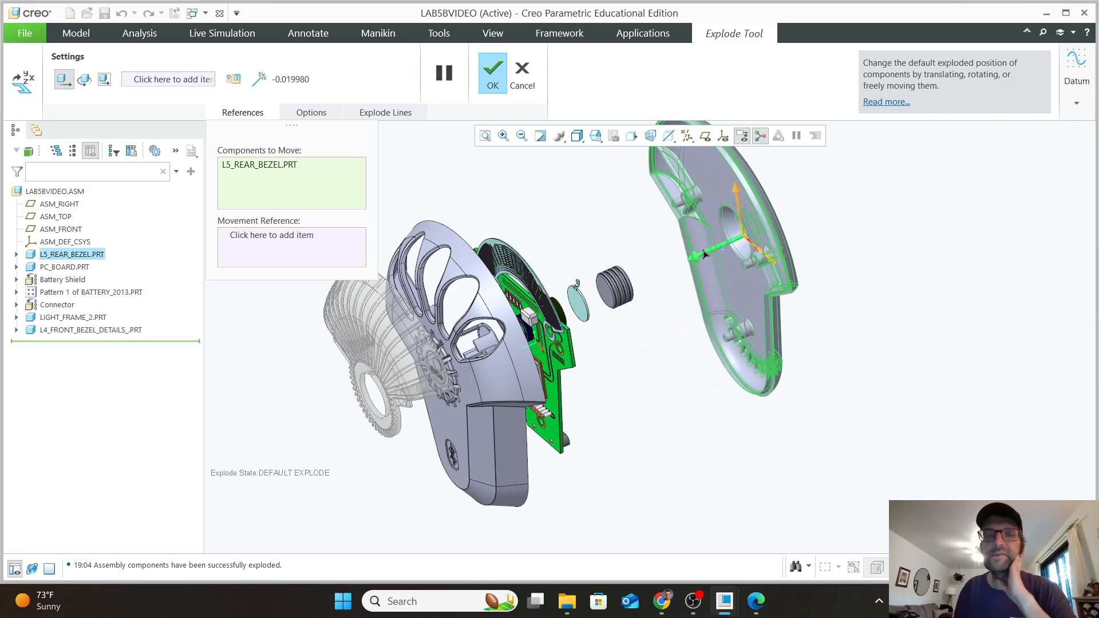
{"action": "scroll", "coordinate": [668, 308], "scroll_direction": "up", "scroll_amount": 3}
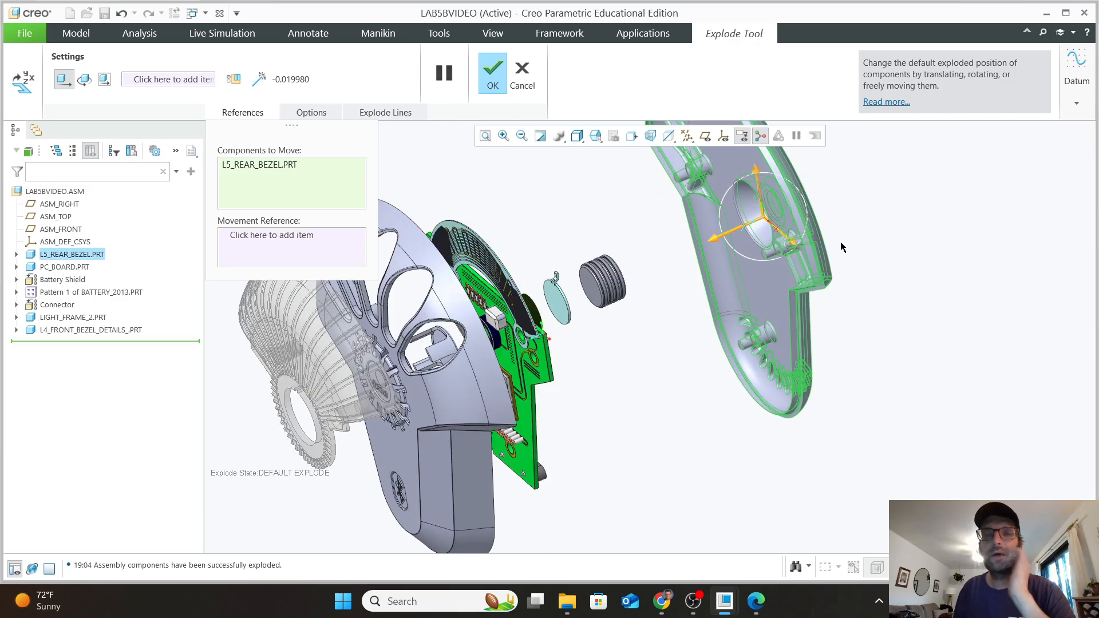
{"action": "scroll", "coordinate": [809, 198], "scroll_direction": "down", "scroll_amount": 2}
{"action": "scroll", "coordinate": [809, 202], "scroll_direction": "up", "scroll_amount": 2}
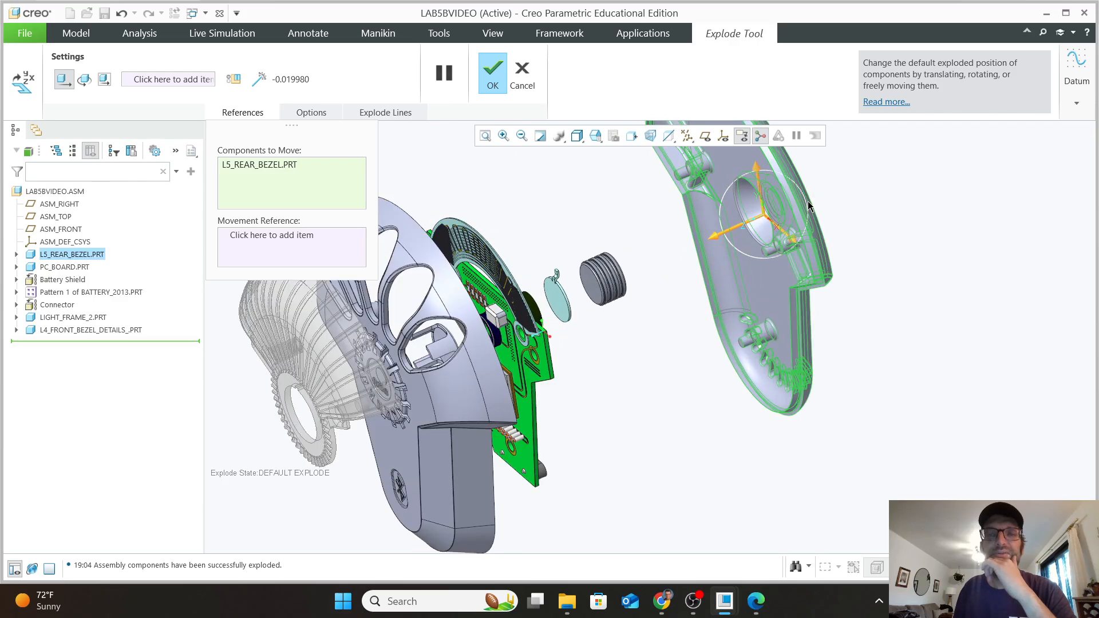
Step: Move the PC board about 1.77 toward the rear bezel and the battery shield about 1.87 back, between the batteries and the board
{"action": "left_click", "coordinate": [531, 370]}
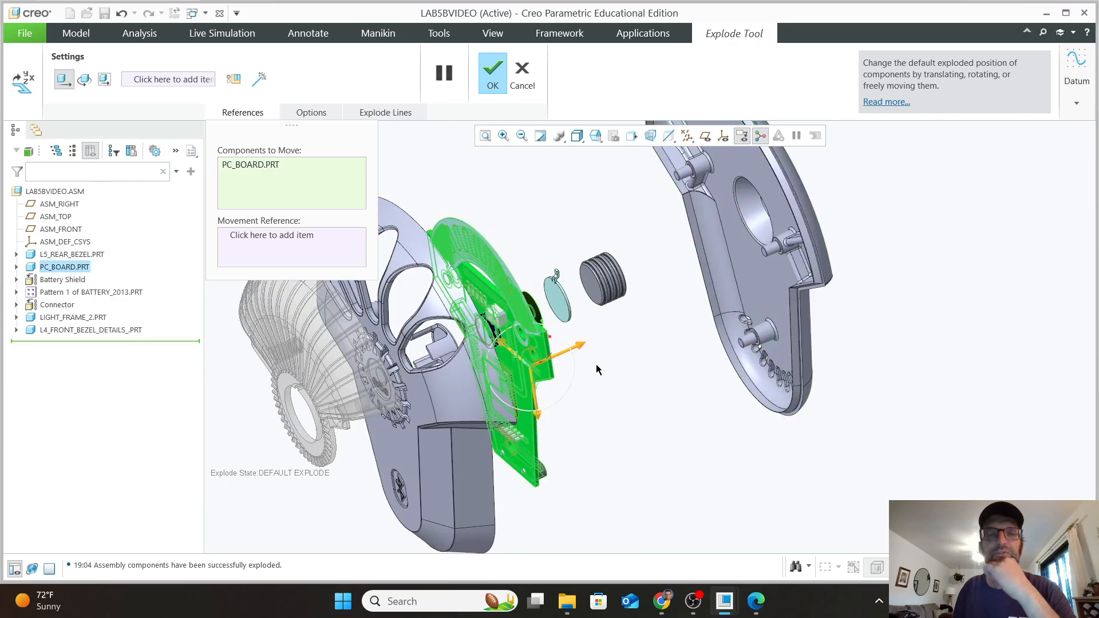
{"action": "left_click_drag", "start_coordinate": [579, 346], "coordinate": [760, 278]}
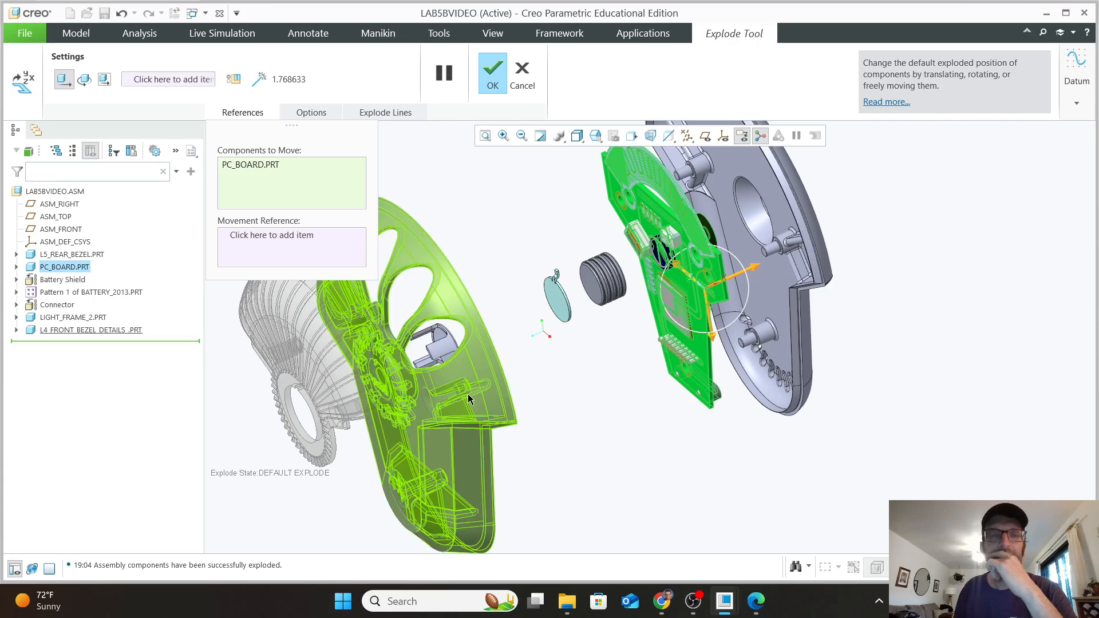
{"action": "left_click", "coordinate": [438, 347]}
{"action": "left_click_drag", "start_coordinate": [395, 369], "coordinate": [580, 314]}
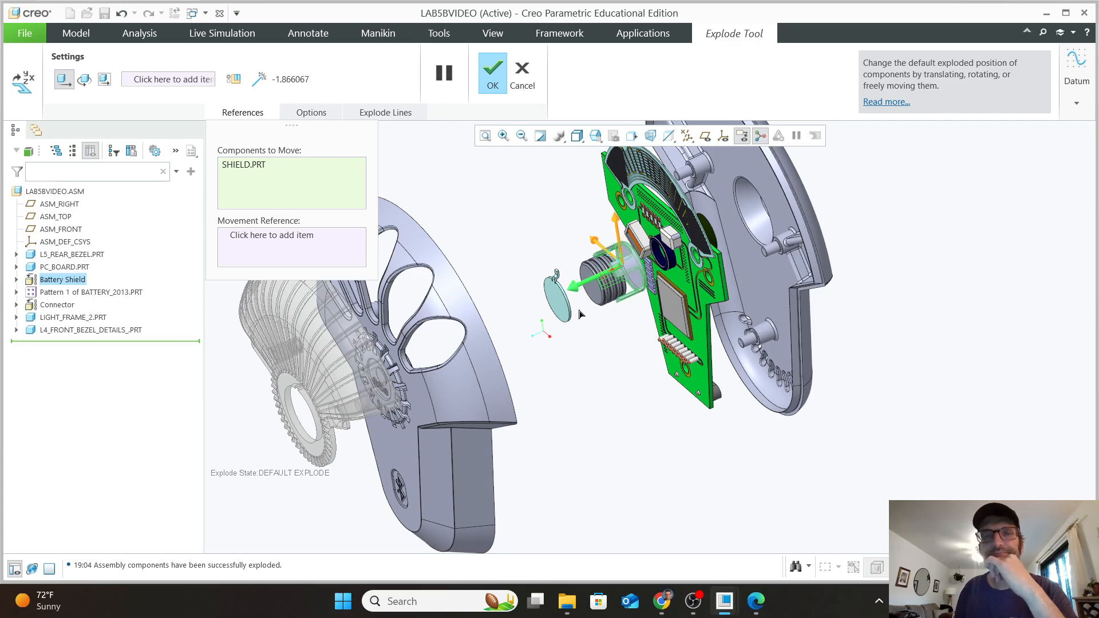
Step: Move the connector forward toward the front bezel and pull the foremost battery about 0.31 out of the stack
{"action": "left_click", "coordinate": [597, 297]}
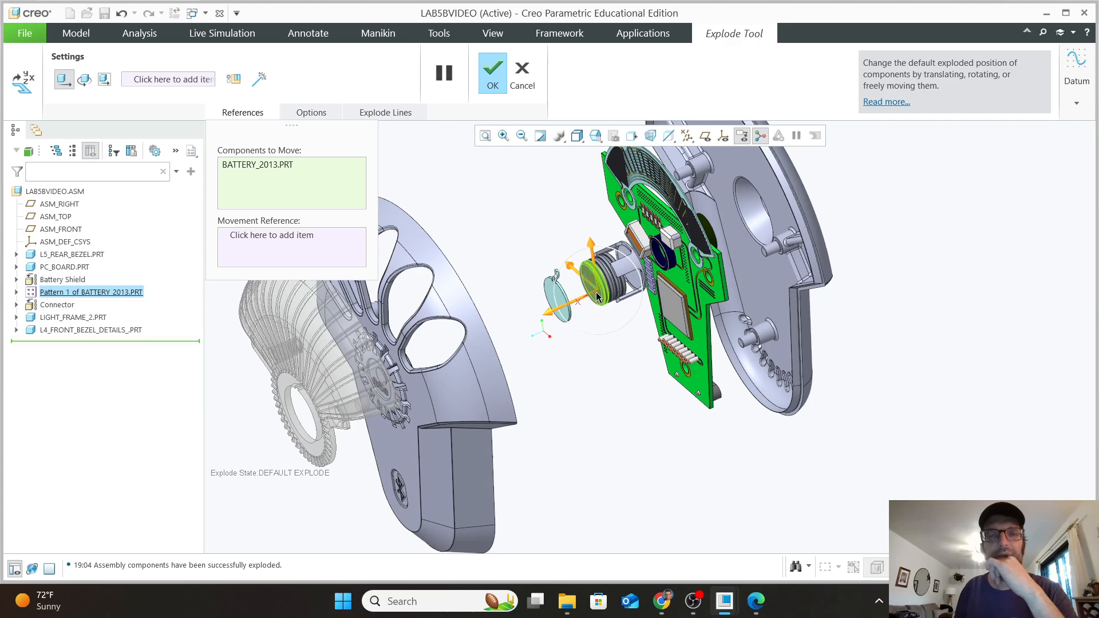
{"action": "left_click_drag", "start_coordinate": [576, 308], "coordinate": [569, 312]}
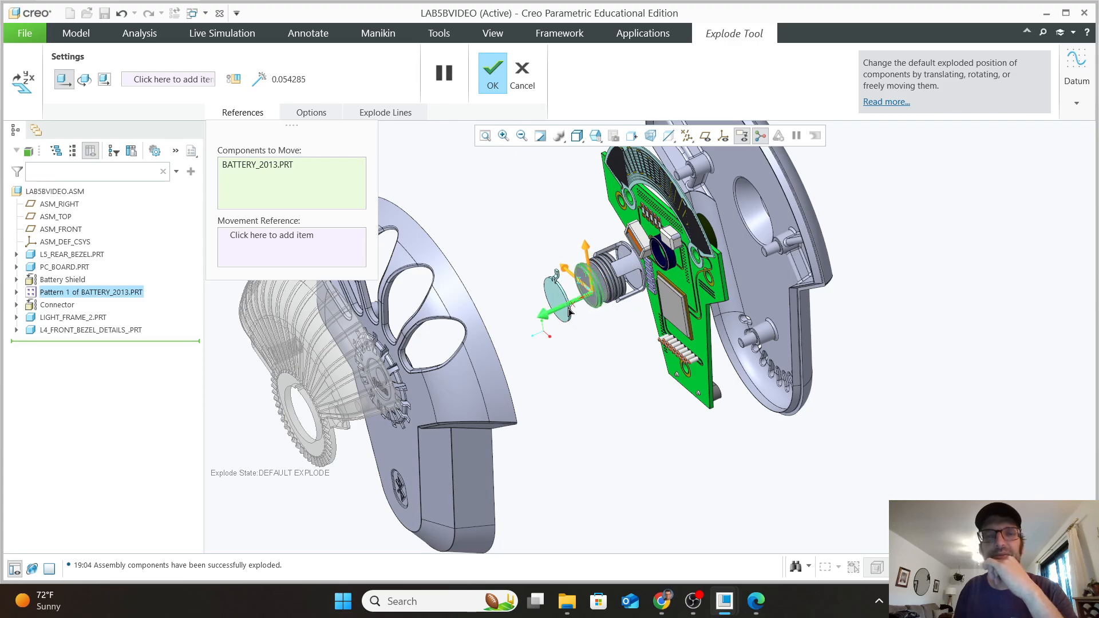
{"action": "left_click", "coordinate": [558, 295]}
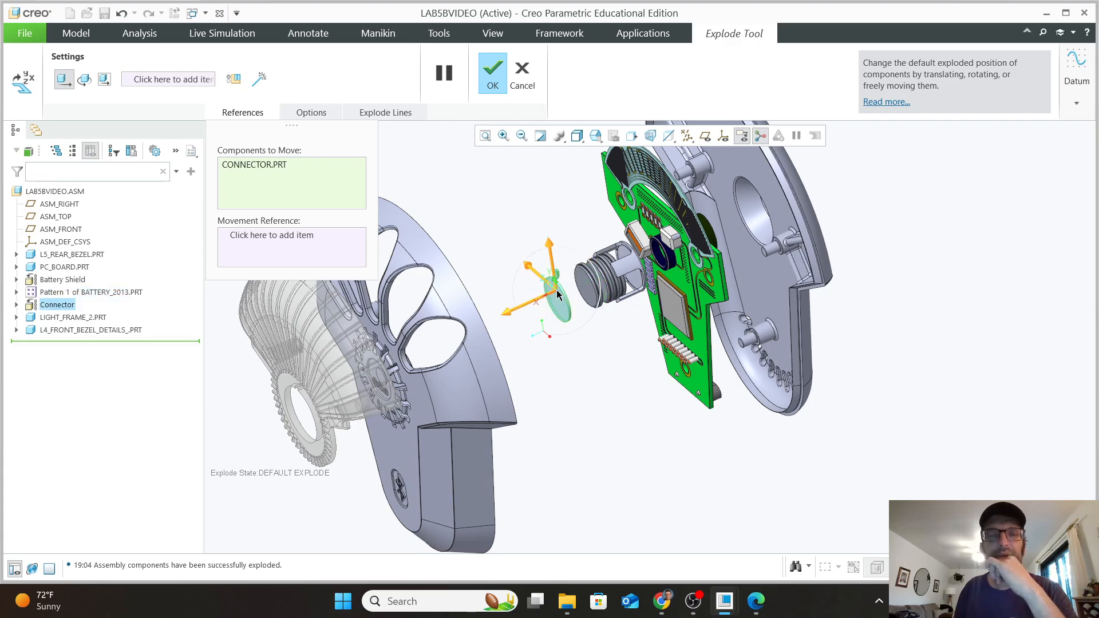
{"action": "mouse_move", "coordinate": [521, 315]}
{"action": "left_mouse_down"}
{"action": "mouse_move", "coordinate": [501, 326]}
{"action": "mouse_move", "coordinate": [541, 325]}
{"action": "mouse_move", "coordinate": [519, 315]}
{"action": "left_mouse_up"}
{"action": "left_click", "coordinate": [586, 290]}
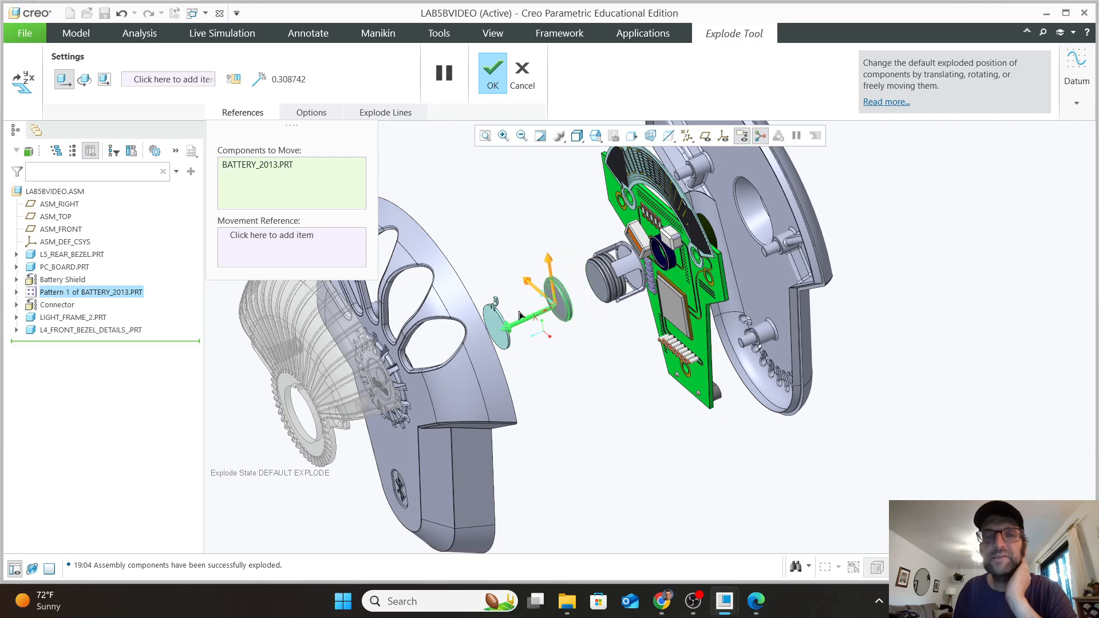
Step: Spread the remaining batteries along their common axis so that all four cells are evenly spaced
{"action": "left_click", "coordinate": [600, 281]}
{"action": "mouse_move", "coordinate": [584, 284]}
{"action": "left_mouse_down"}
{"action": "mouse_move", "coordinate": [560, 294]}
{"action": "mouse_move", "coordinate": [583, 293]}
{"action": "left_mouse_up"}
{"action": "left_click", "coordinate": [604, 279]}
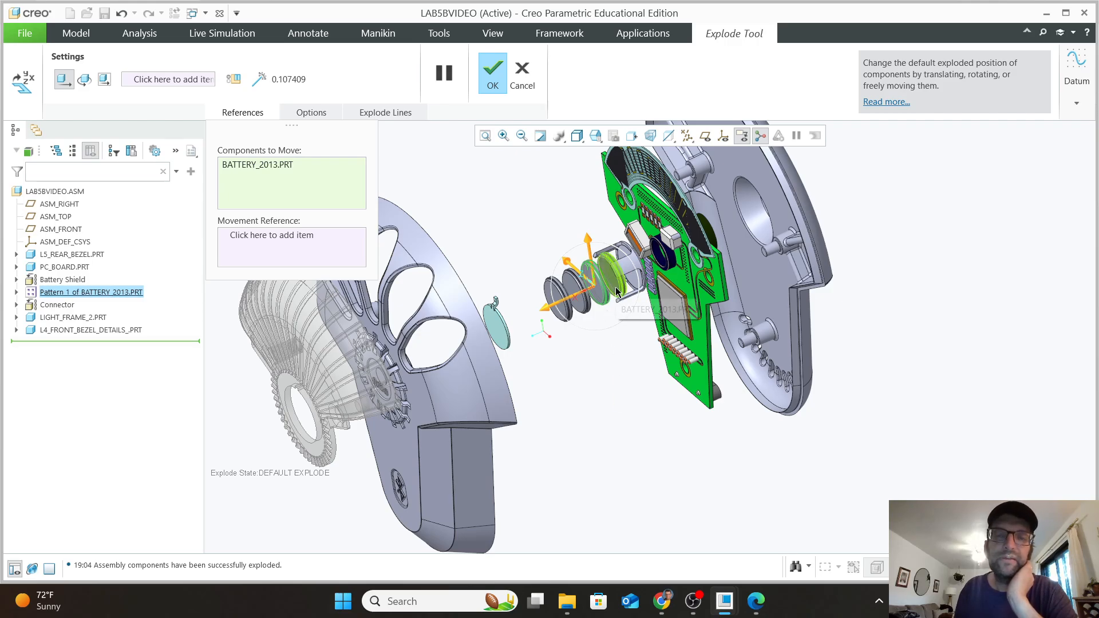
{"action": "left_click", "coordinate": [606, 301]}
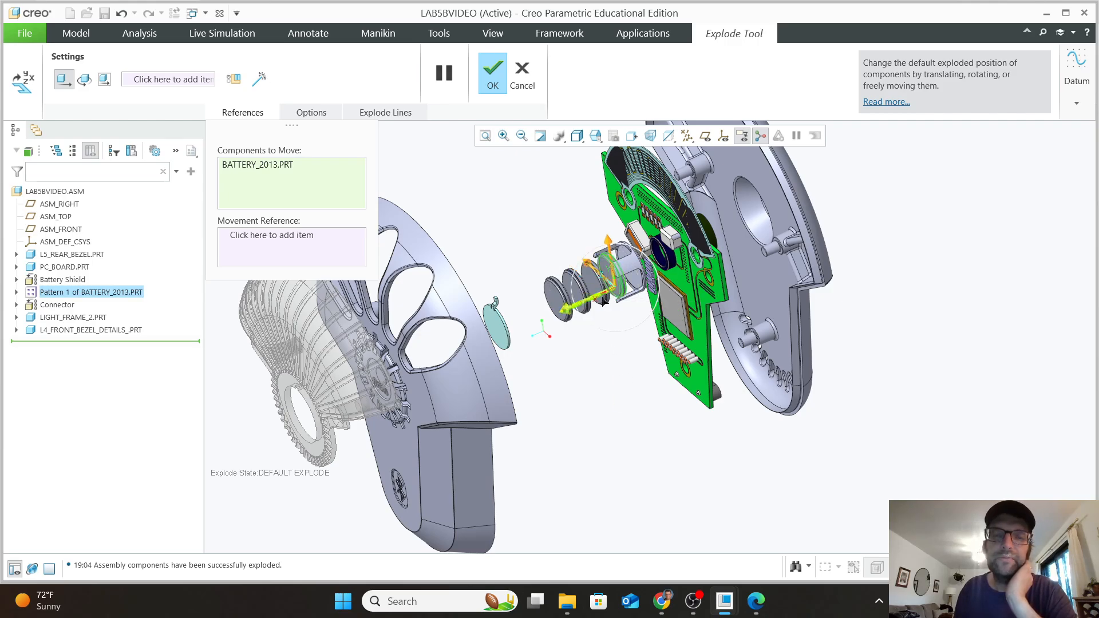
Step: Shift the rear bezel and PC board slightly farther back, and move the battery shield about 0.23 back from the batteries
{"action": "left_click", "coordinate": [770, 276]}
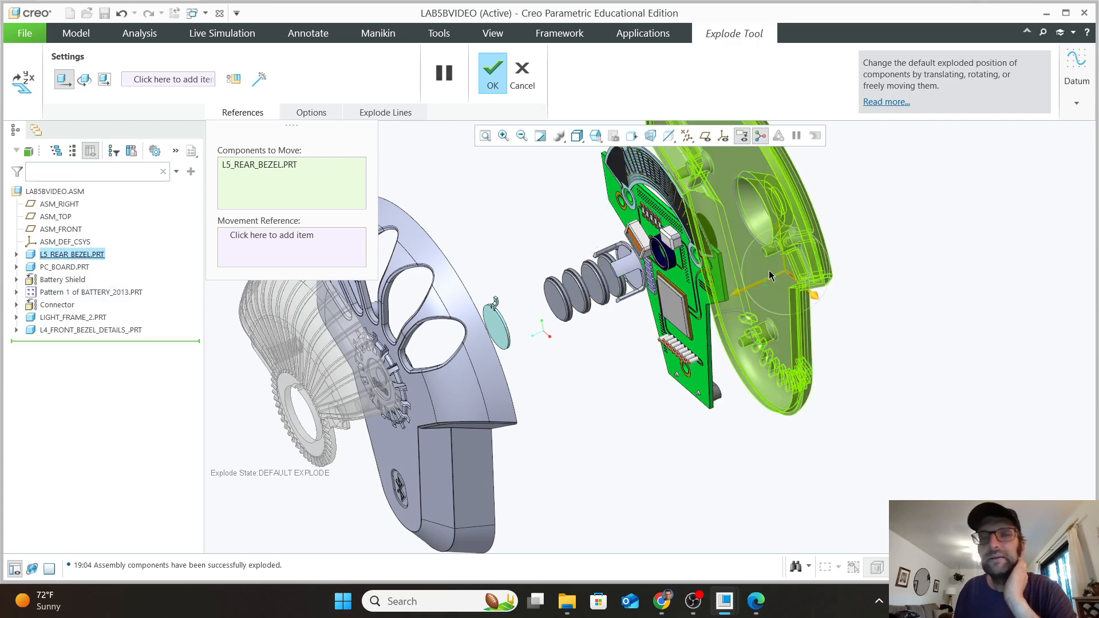
{"action": "left_click_drag", "start_coordinate": [759, 286], "coordinate": [777, 262]}
{"action": "left_click", "coordinate": [719, 284]}
{"action": "left_click", "coordinate": [635, 269]}
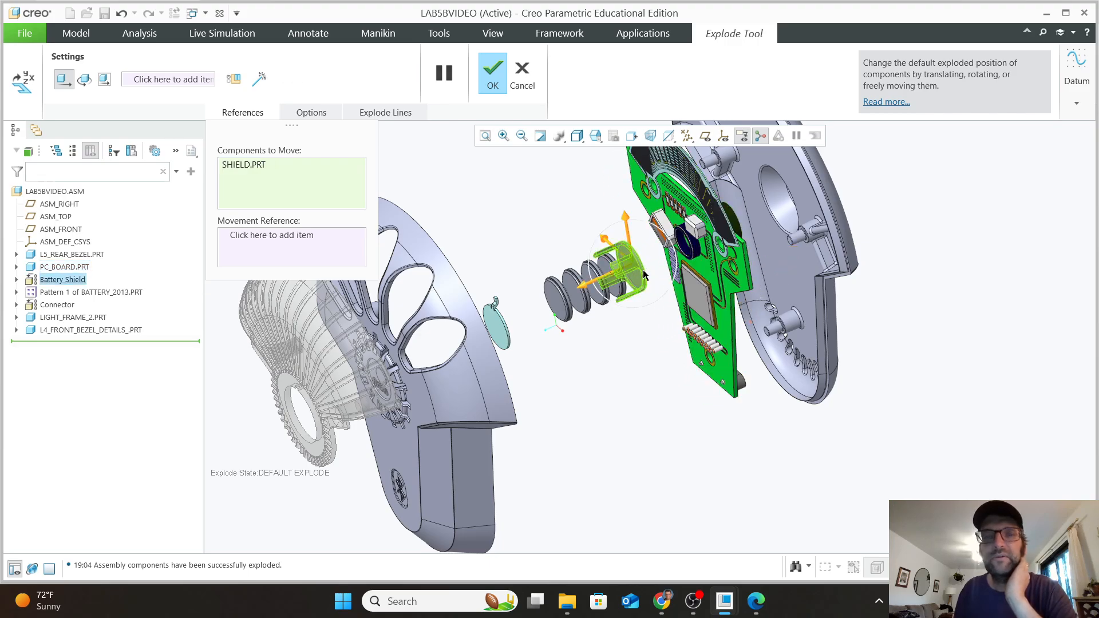
{"action": "left_click_drag", "start_coordinate": [605, 284], "coordinate": [612, 278]}
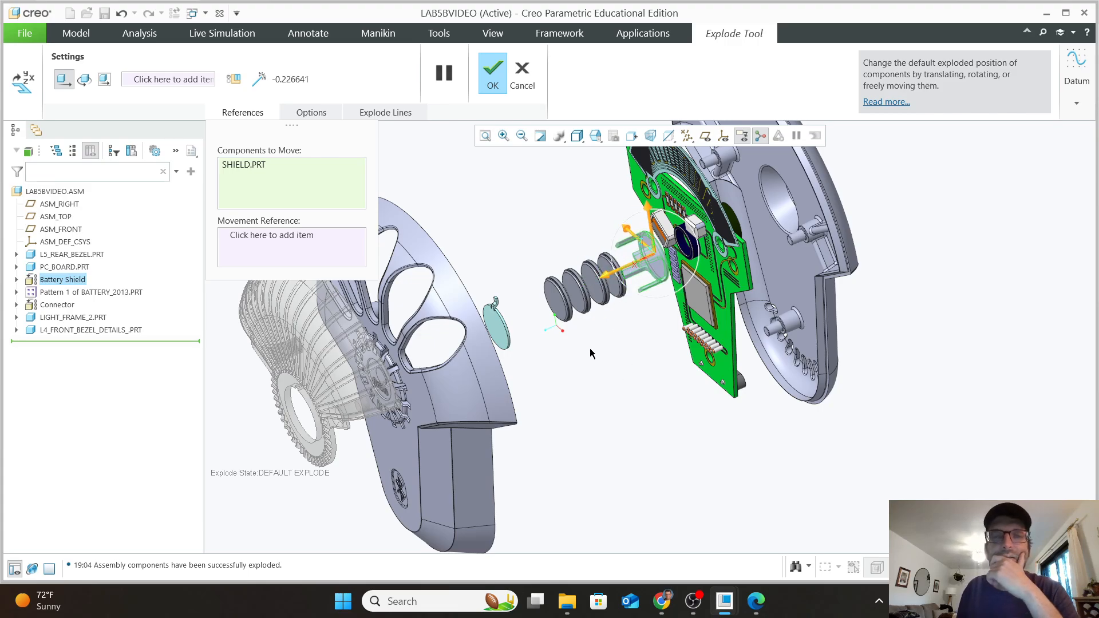
Step: Move the connector about 0.40 back toward the batteries and the light frame about 2.02 back, behind the front bezel
{"action": "left_click", "coordinate": [510, 349]}
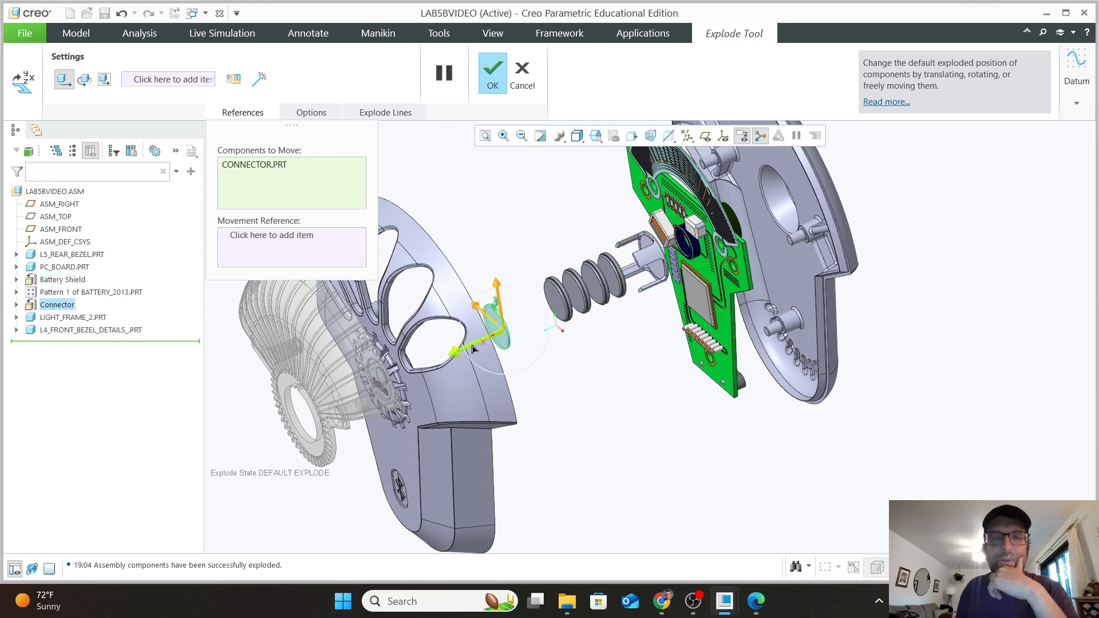
{"action": "left_click_drag", "start_coordinate": [472, 348], "coordinate": [511, 344]}
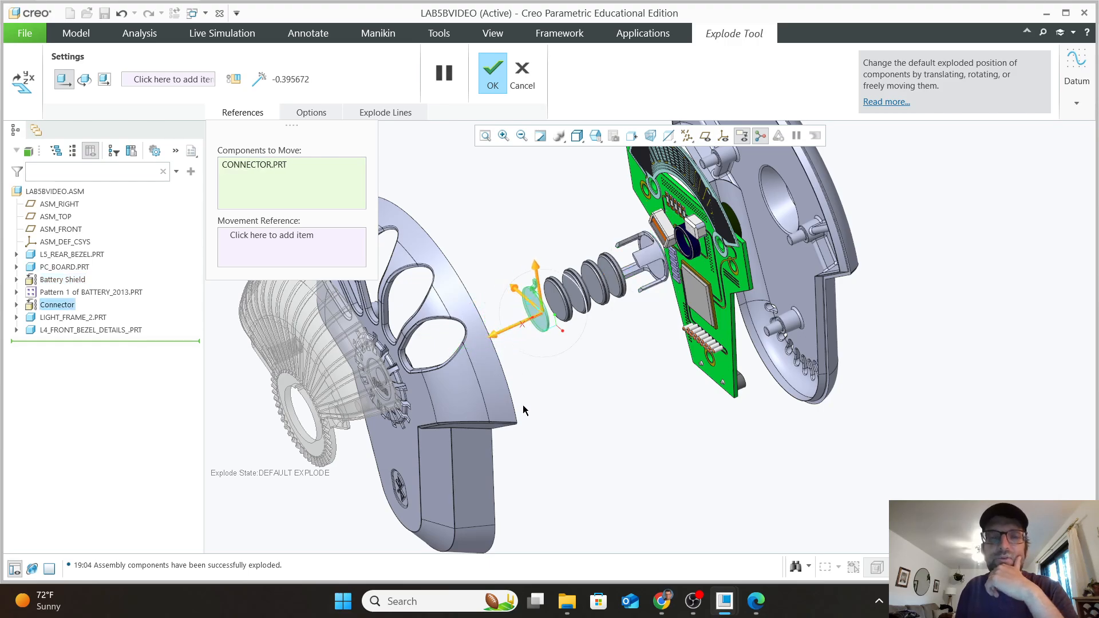
{"action": "left_click", "coordinate": [325, 401]}
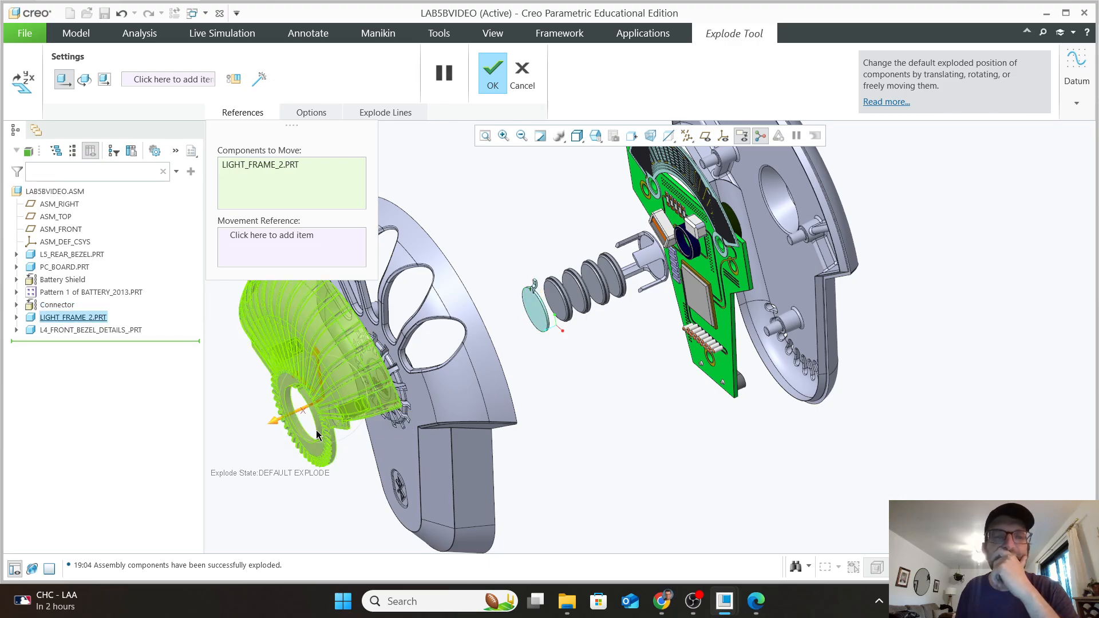
{"action": "left_click_drag", "start_coordinate": [276, 423], "coordinate": [504, 320]}
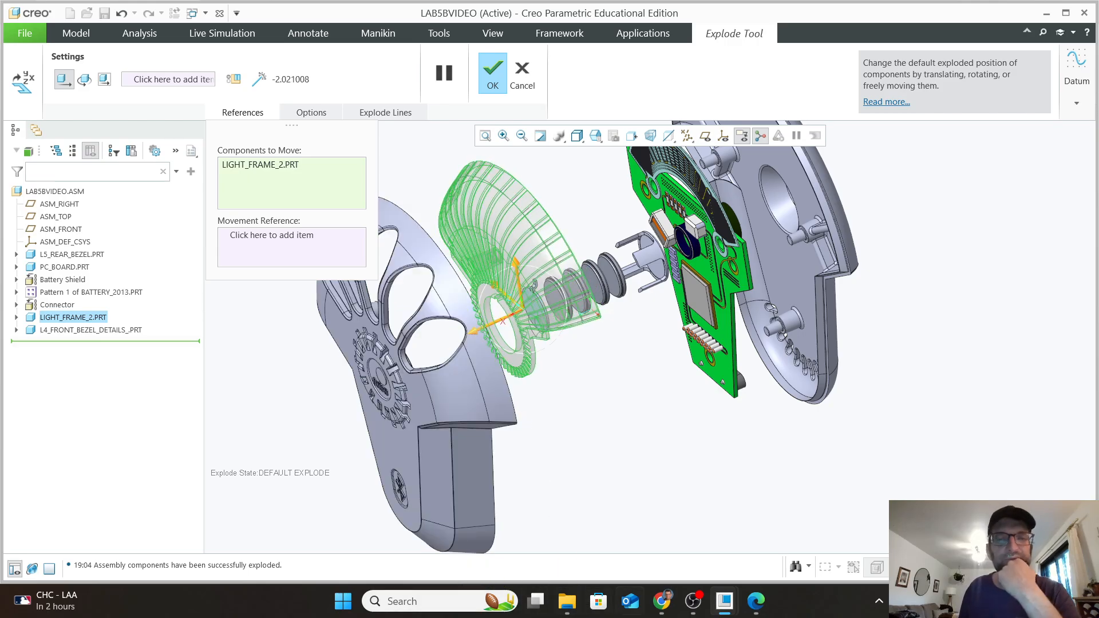
Step: Check the component order against the exploded drawing on page 61 in the Edge browser and return to the Creo assembly
{"action": "left_click", "coordinate": [662, 601]}
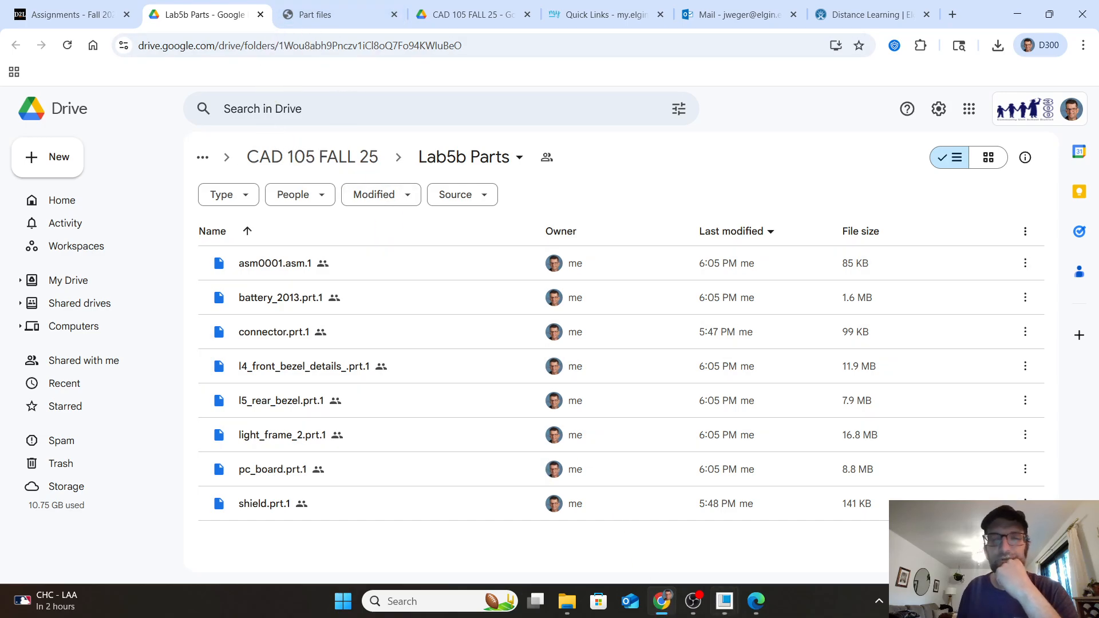
{"action": "left_click", "coordinate": [755, 600]}
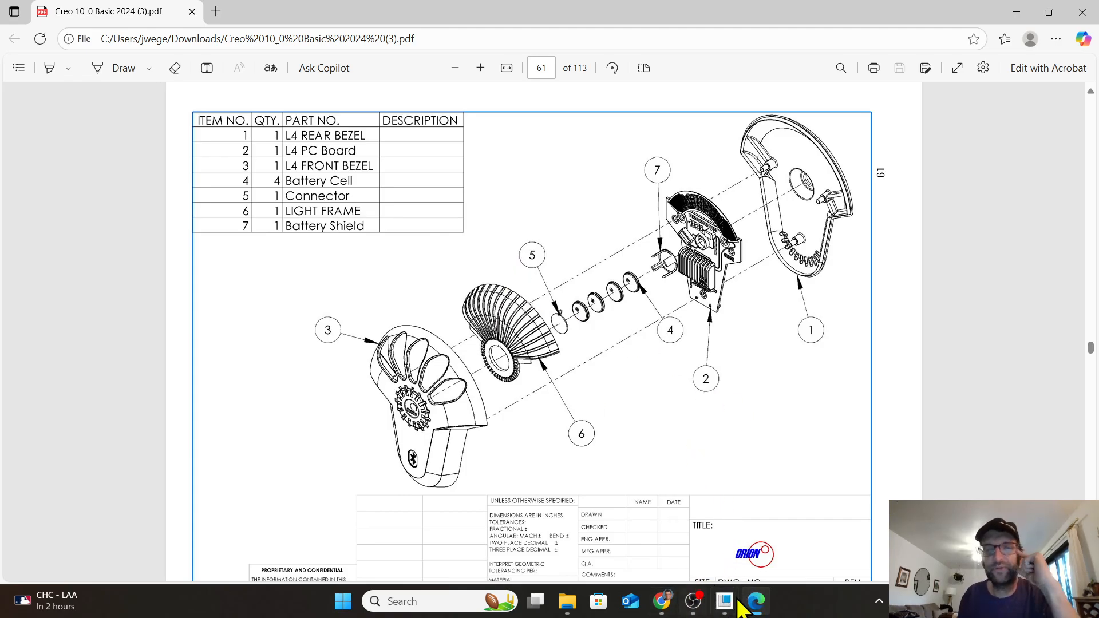
{"action": "mouse_move", "coordinate": [727, 598]}
{"action": "left_click", "coordinate": [718, 529]}
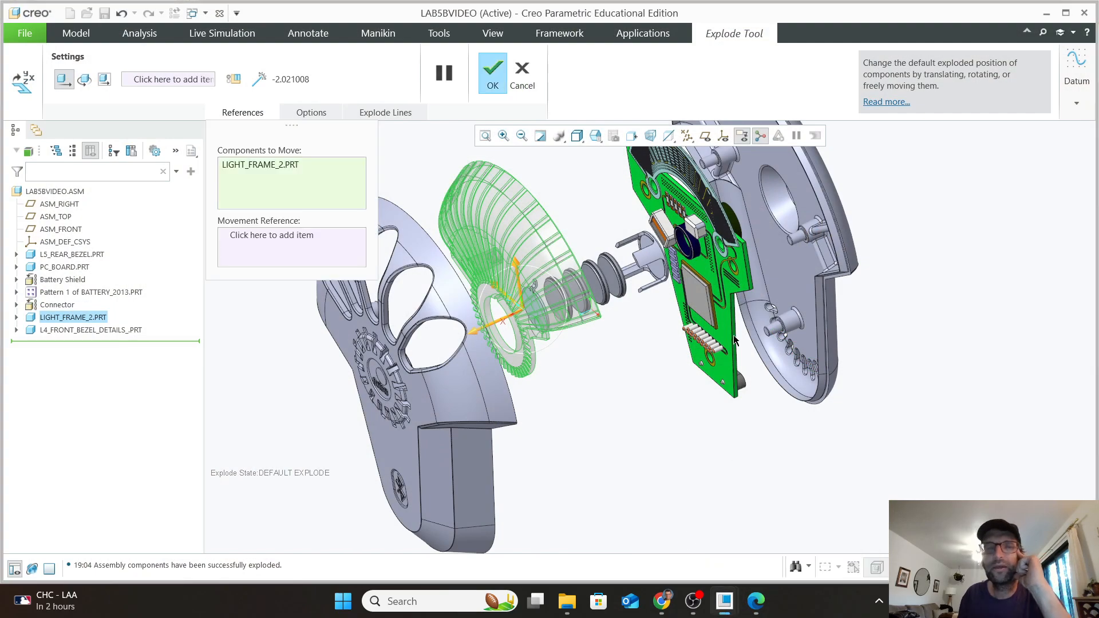
Step: Move the front bezel farther forward, and shift the light frame about 0.84 forward so it clears the connector
{"action": "left_click", "coordinate": [388, 386]}
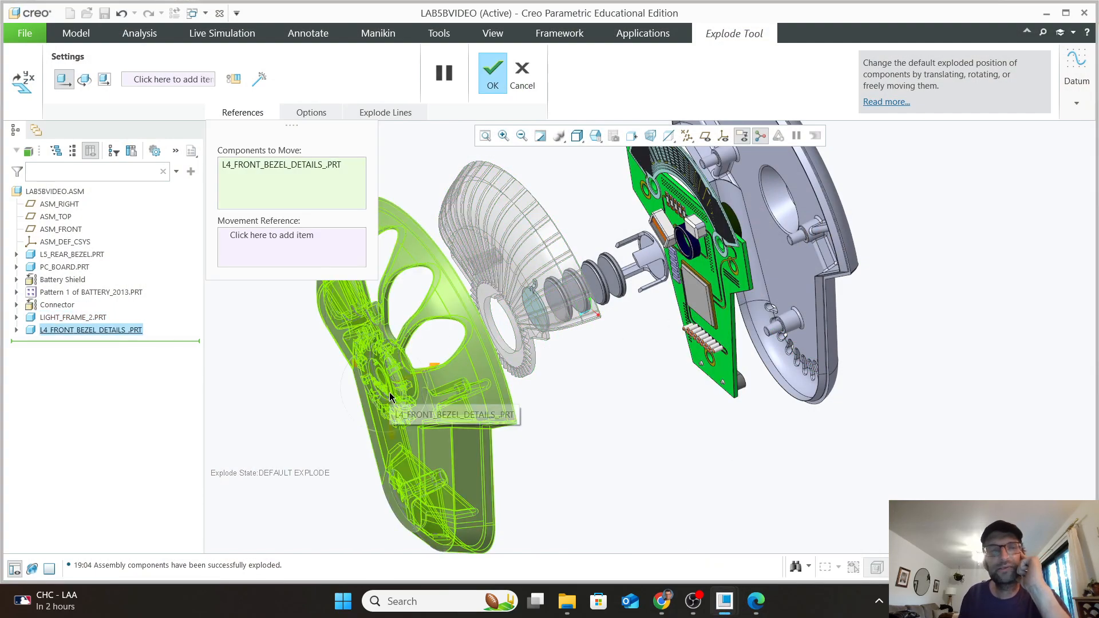
{"action": "left_click_drag", "start_coordinate": [431, 375], "coordinate": [251, 417]}
{"action": "left_click", "coordinate": [520, 262]}
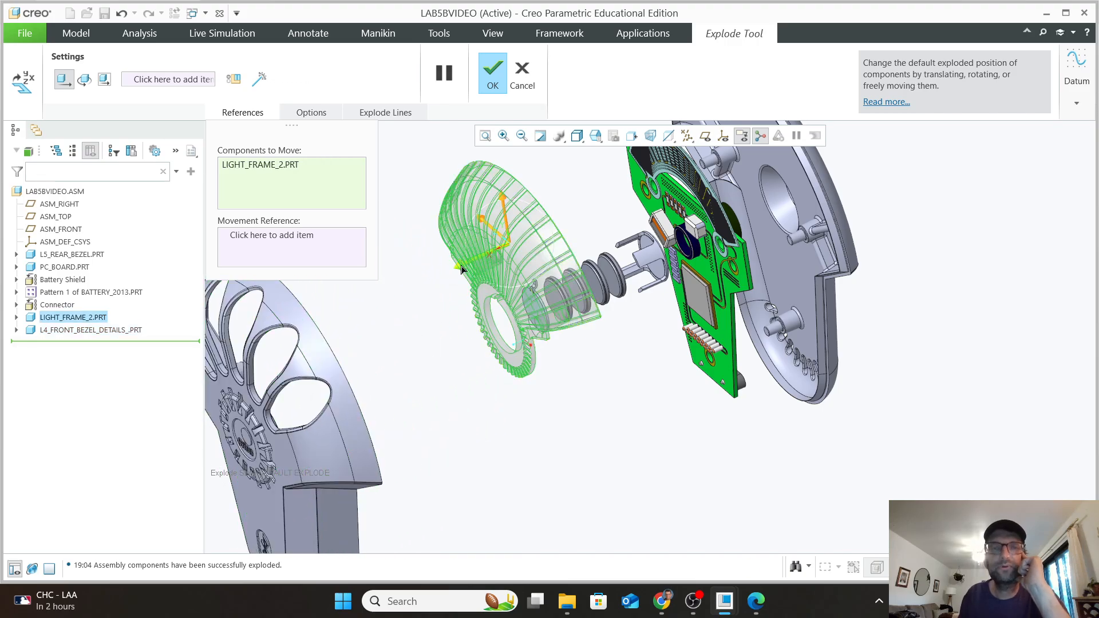
{"action": "left_click_drag", "start_coordinate": [461, 269], "coordinate": [379, 306]}
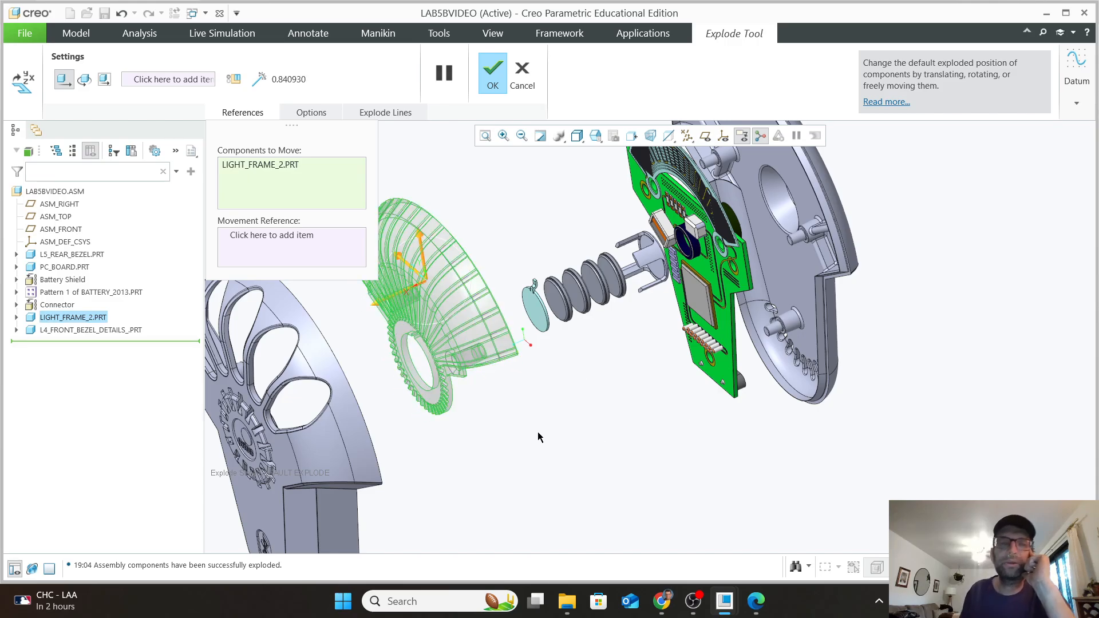
Step: Move the front bezel about 0.55 back toward the light frame and accept the exploded component positions
{"action": "left_click", "coordinate": [313, 467]}
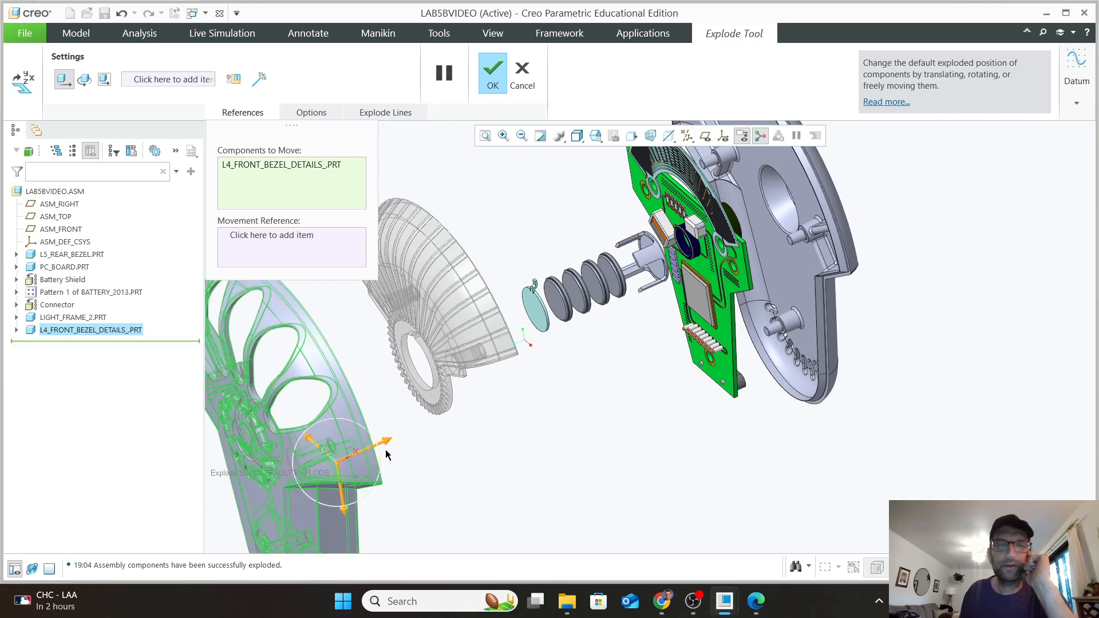
{"action": "left_click_drag", "start_coordinate": [386, 445], "coordinate": [449, 415]}
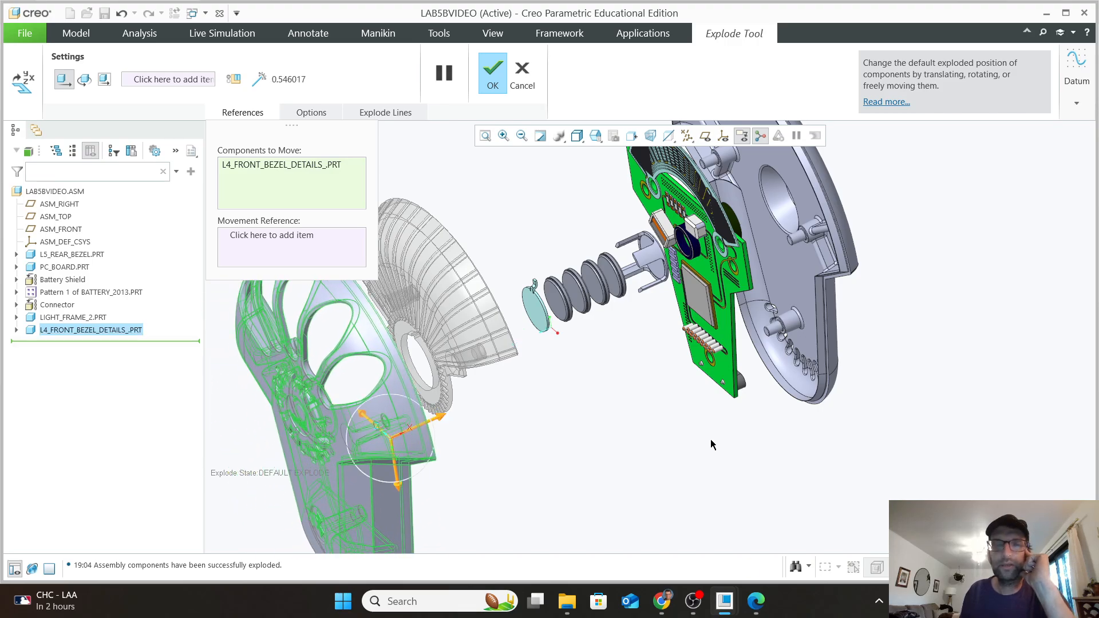
{"action": "scroll", "coordinate": [645, 527], "scroll_direction": "up", "scroll_amount": 1}
{"action": "scroll", "coordinate": [650, 507], "scroll_direction": "up", "scroll_amount": 1}
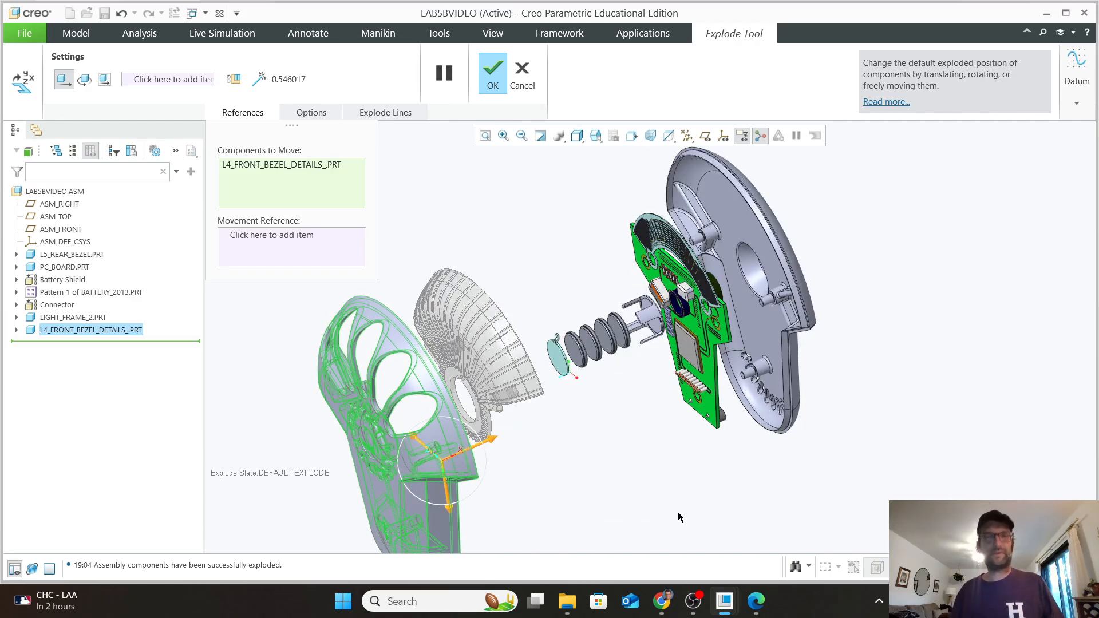
{"action": "left_click", "coordinate": [495, 66]}
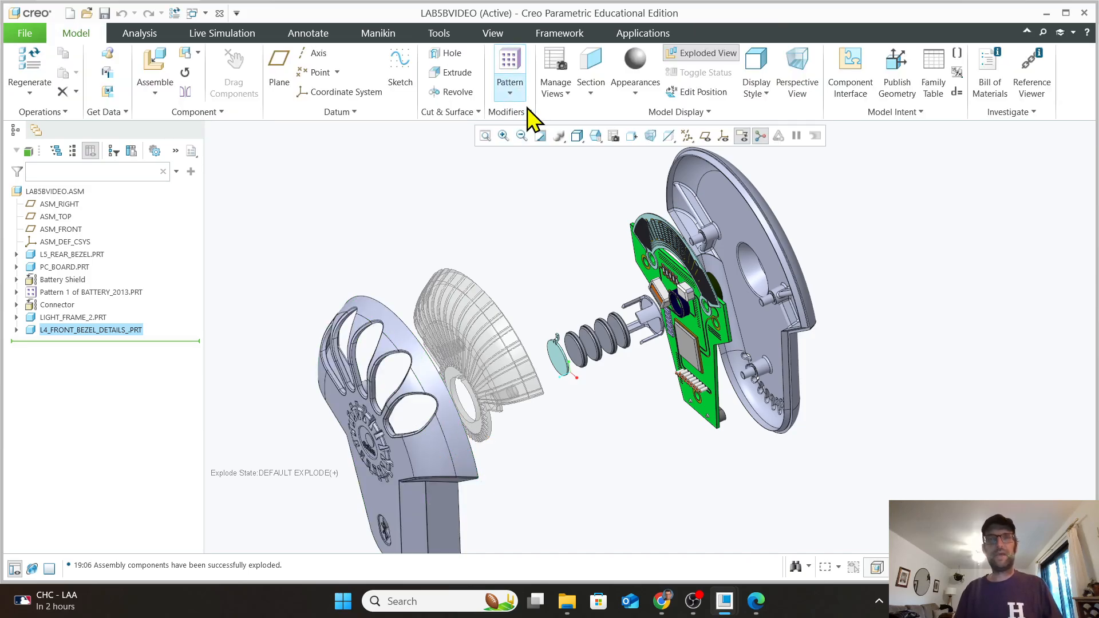
Step: Orient the exploded assembly to show its front, preview it with real-time rendering in Render Studio, and close the studio
{"action": "scroll", "coordinate": [622, 514], "scroll_direction": "up", "scroll_amount": 2}
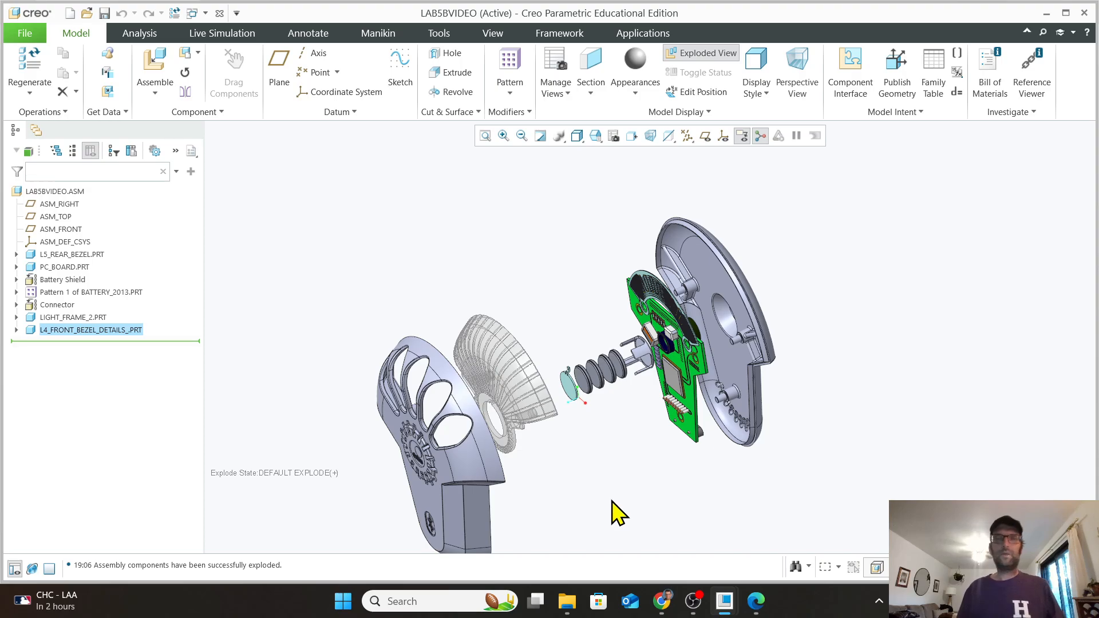
{"action": "scroll", "coordinate": [613, 505], "scroll_direction": "down", "scroll_amount": 1}
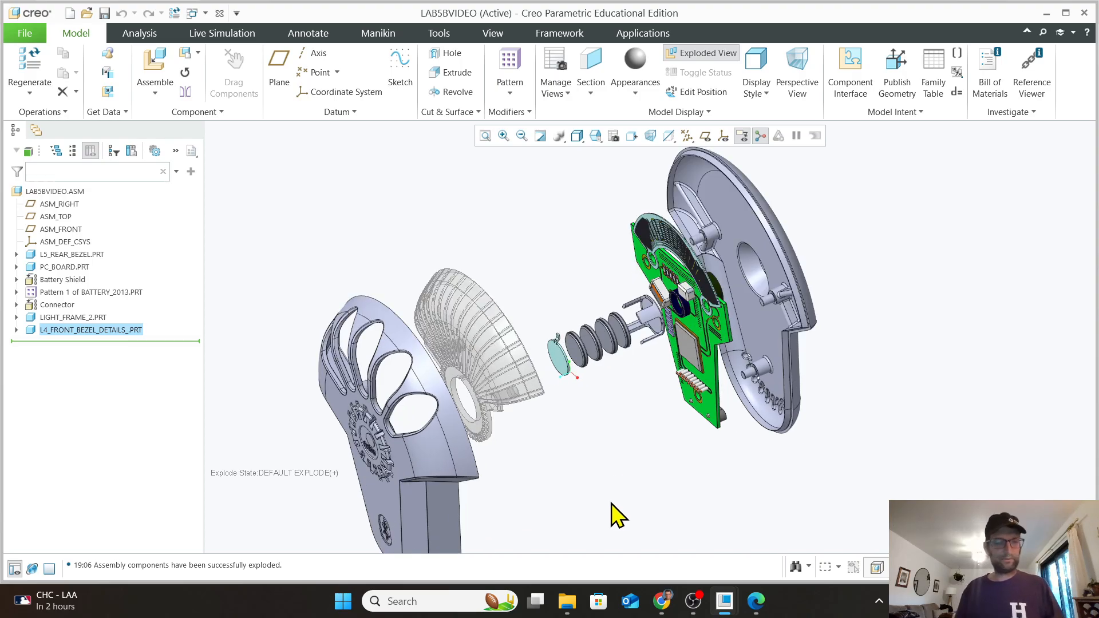
{"action": "middle_click_drag", "start_coordinate": [612, 503], "coordinate": [615, 481]}
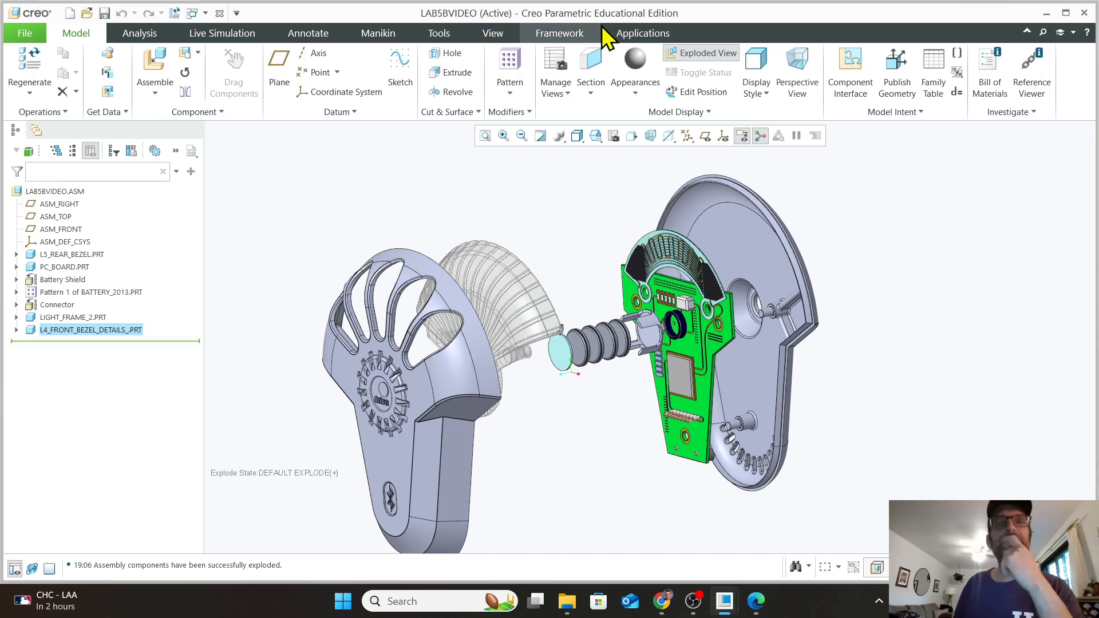
{"action": "left_click", "coordinate": [664, 36]}
{"action": "left_click", "coordinate": [717, 67]}
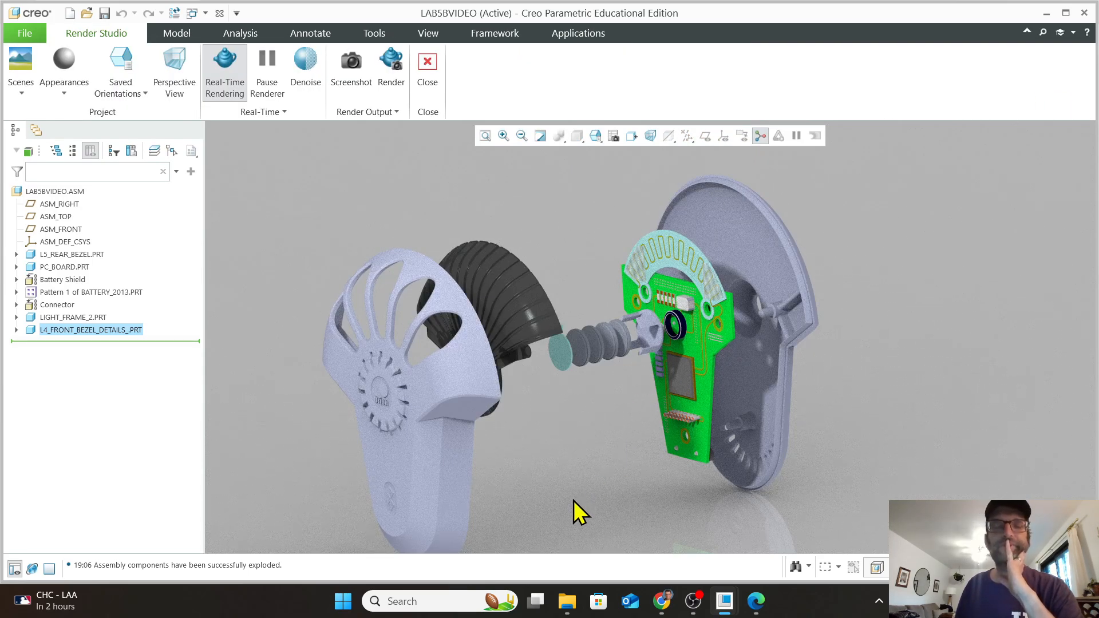
{"action": "scroll", "coordinate": [580, 500], "scroll_direction": "down", "scroll_amount": 2}
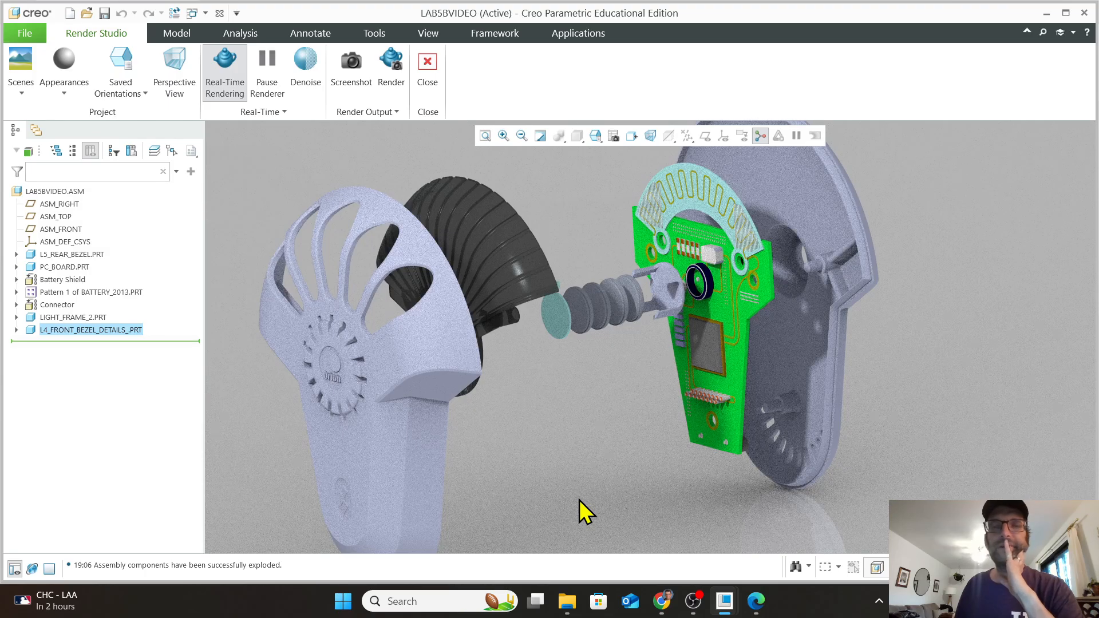
{"action": "scroll", "coordinate": [579, 500], "scroll_direction": "up", "scroll_amount": 2}
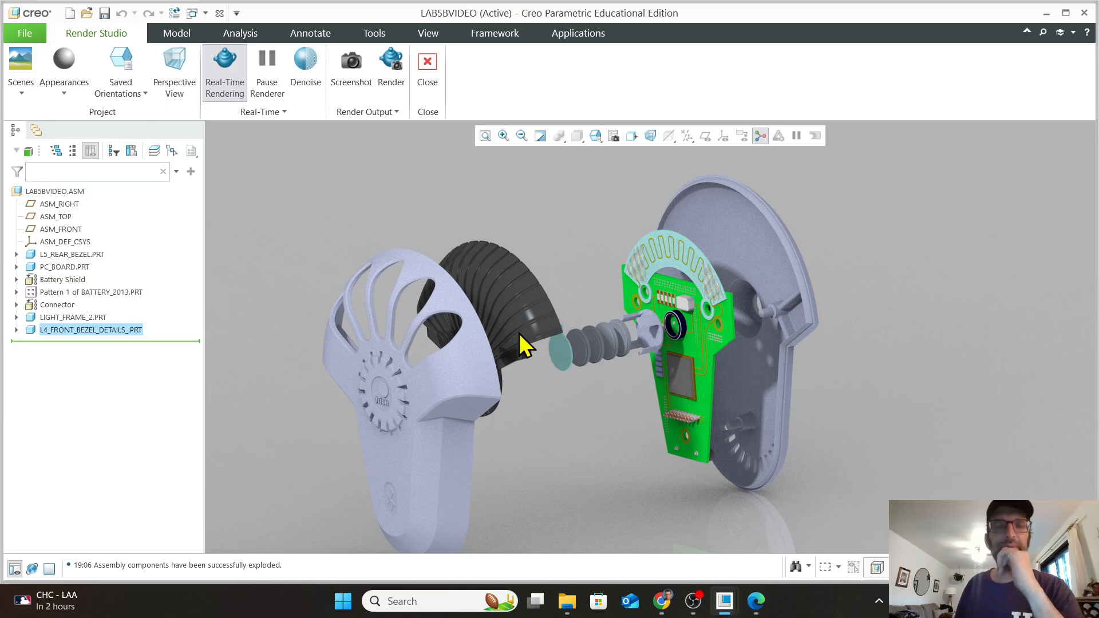
{"action": "scroll", "coordinate": [526, 312], "scroll_direction": "down", "scroll_amount": 1}
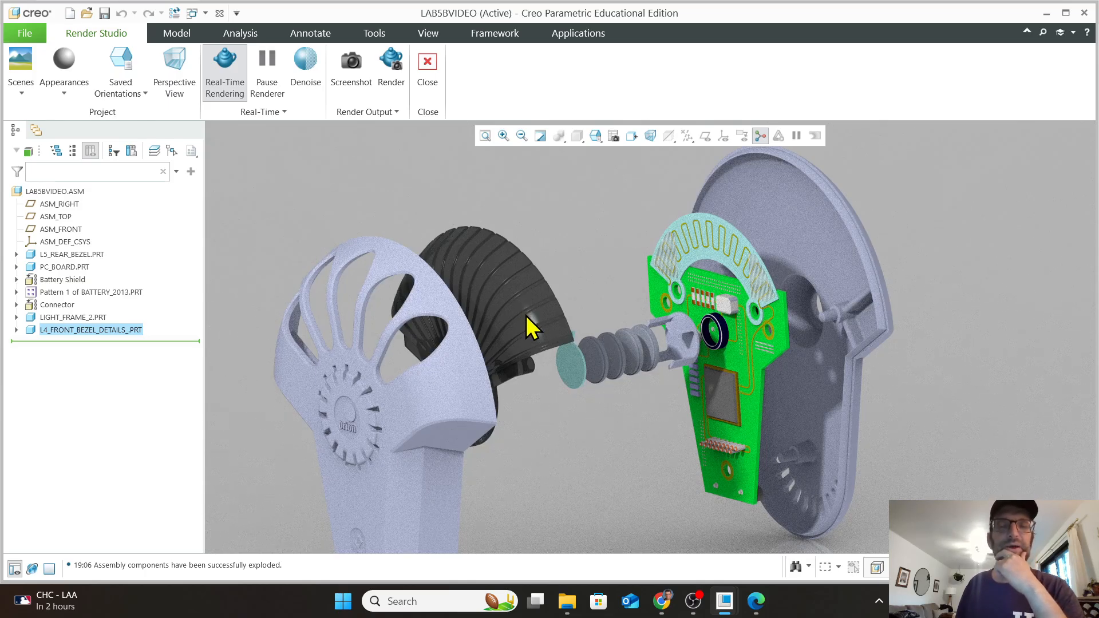
{"action": "scroll", "coordinate": [527, 327], "scroll_direction": "down", "scroll_amount": 3}
{"action": "scroll", "coordinate": [527, 326], "scroll_direction": "up", "scroll_amount": 4}
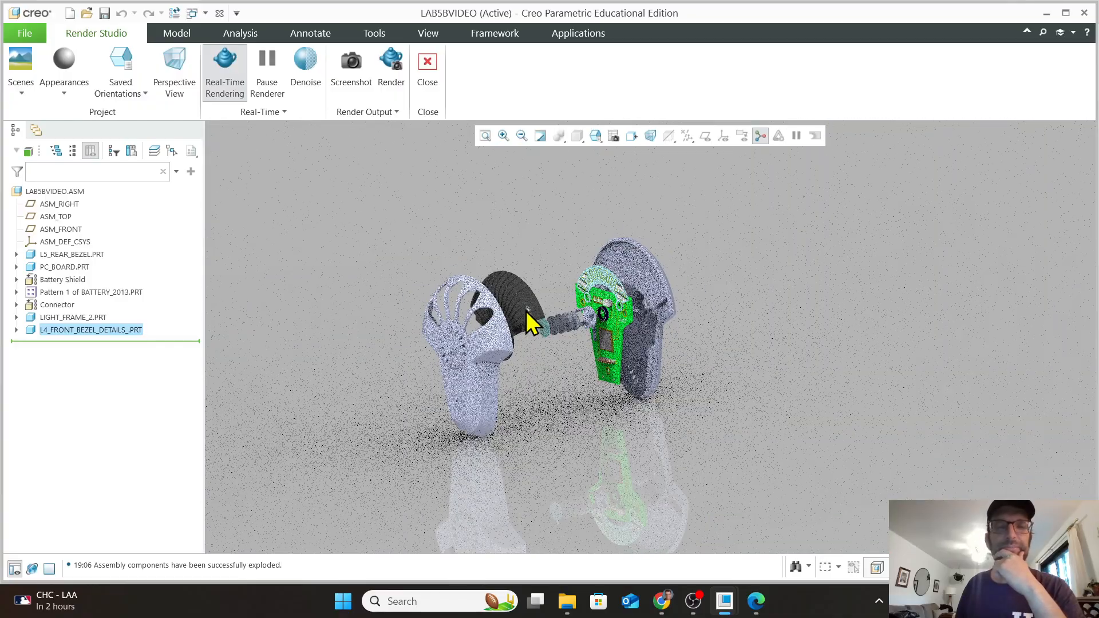
{"action": "scroll", "coordinate": [559, 373], "scroll_direction": "down", "scroll_amount": 1}
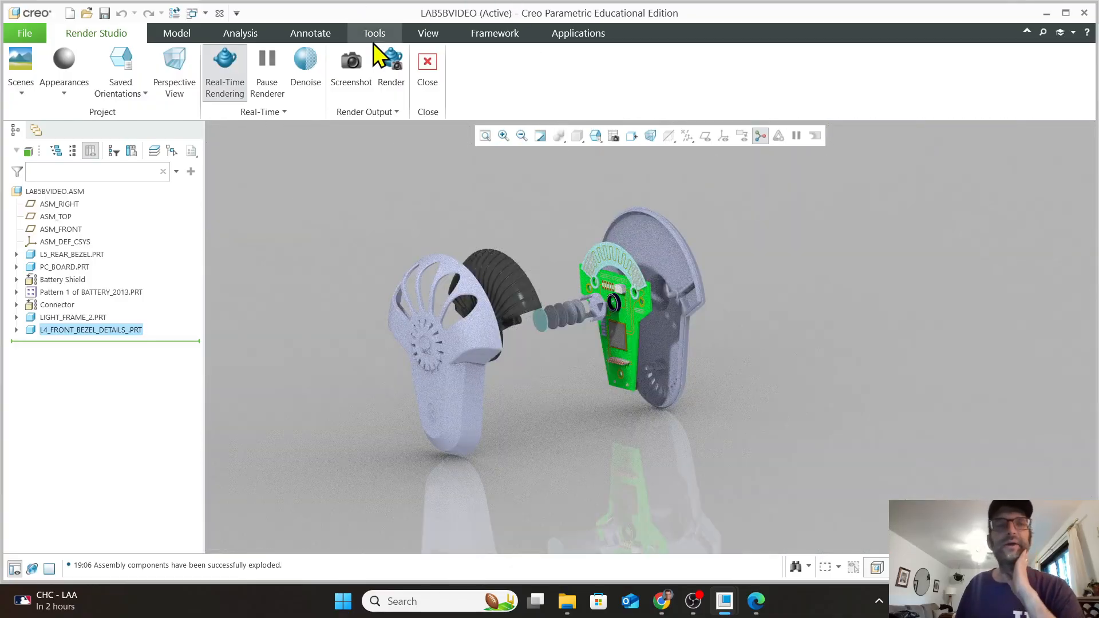
{"action": "left_click", "coordinate": [428, 60]}
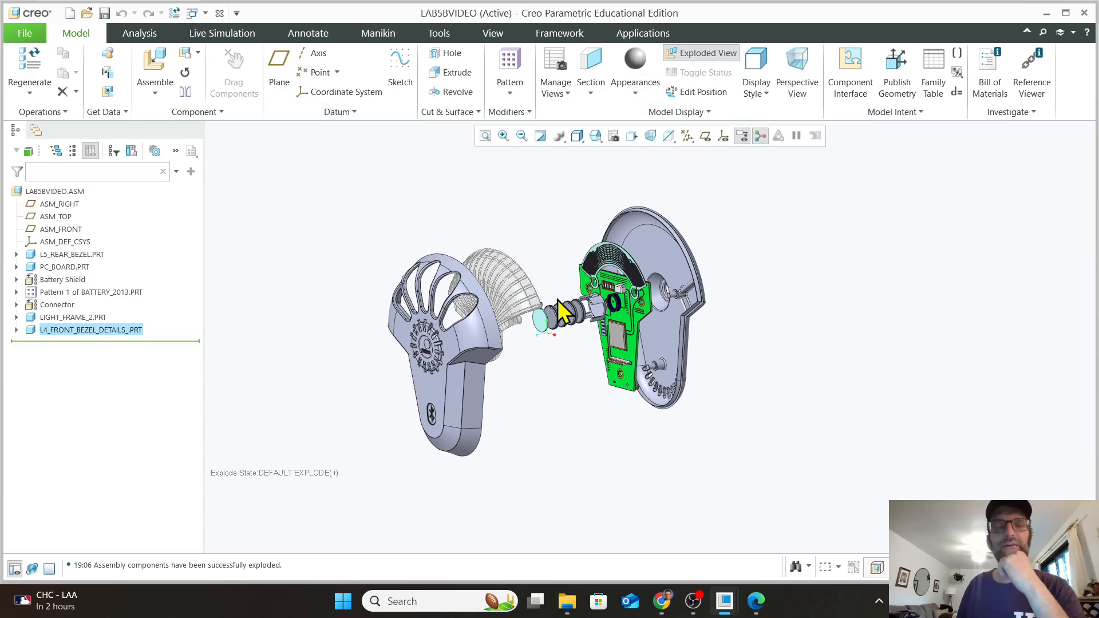
Step: Reopen Render Studio and examine the real-time rendering of the whole exploded assembly up close and from farther away
{"action": "scroll", "coordinate": [564, 320], "scroll_direction": "down", "scroll_amount": 2}
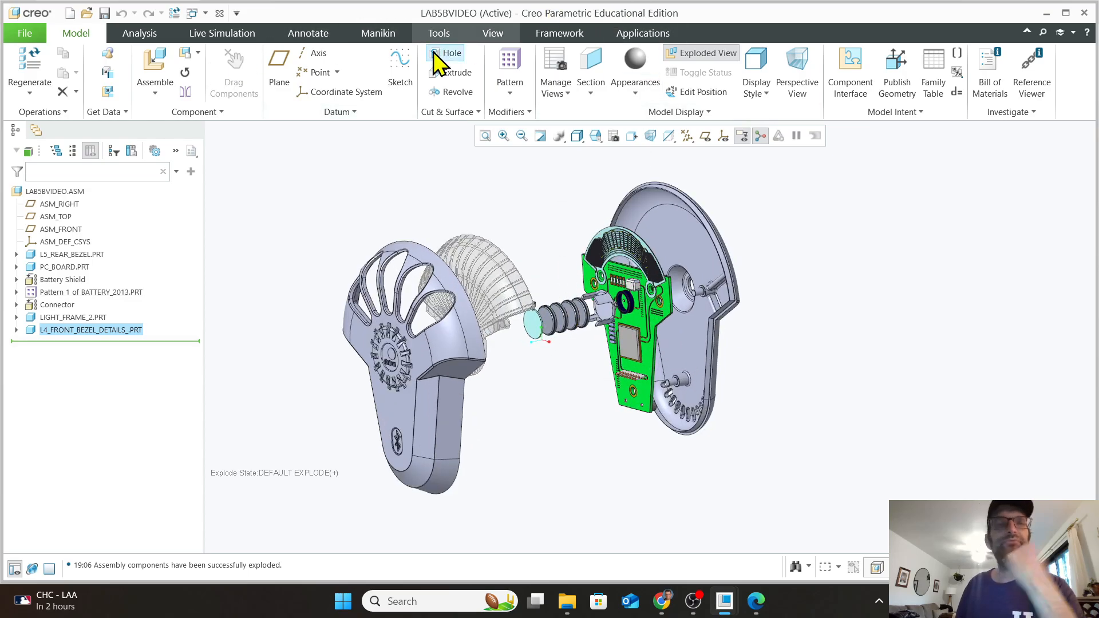
{"action": "left_click", "coordinate": [632, 35]}
{"action": "left_click", "coordinate": [718, 69]}
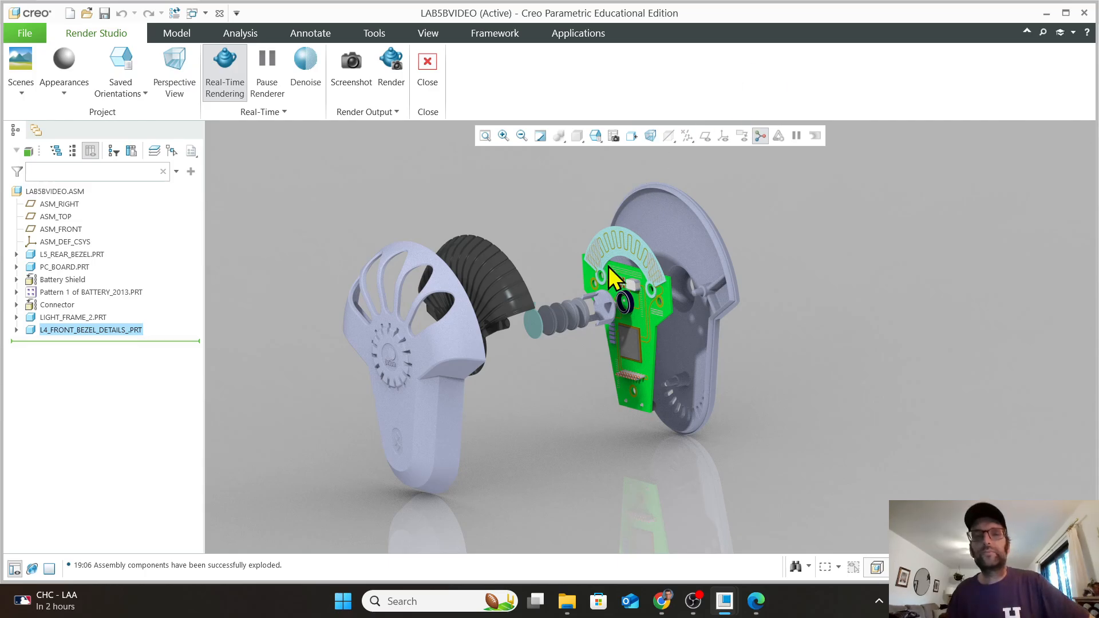
{"action": "scroll", "coordinate": [571, 316], "scroll_direction": "down", "scroll_amount": 2}
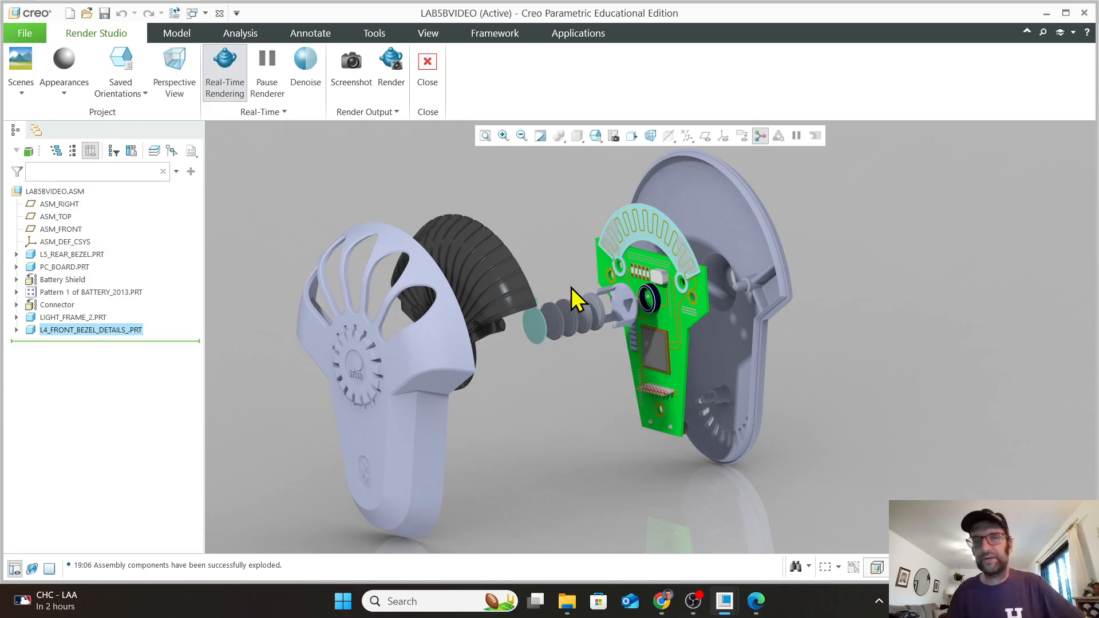
{"action": "scroll", "coordinate": [513, 304], "scroll_direction": "up", "scroll_amount": 2}
{"action": "scroll", "coordinate": [514, 303], "scroll_direction": "down", "scroll_amount": 3}
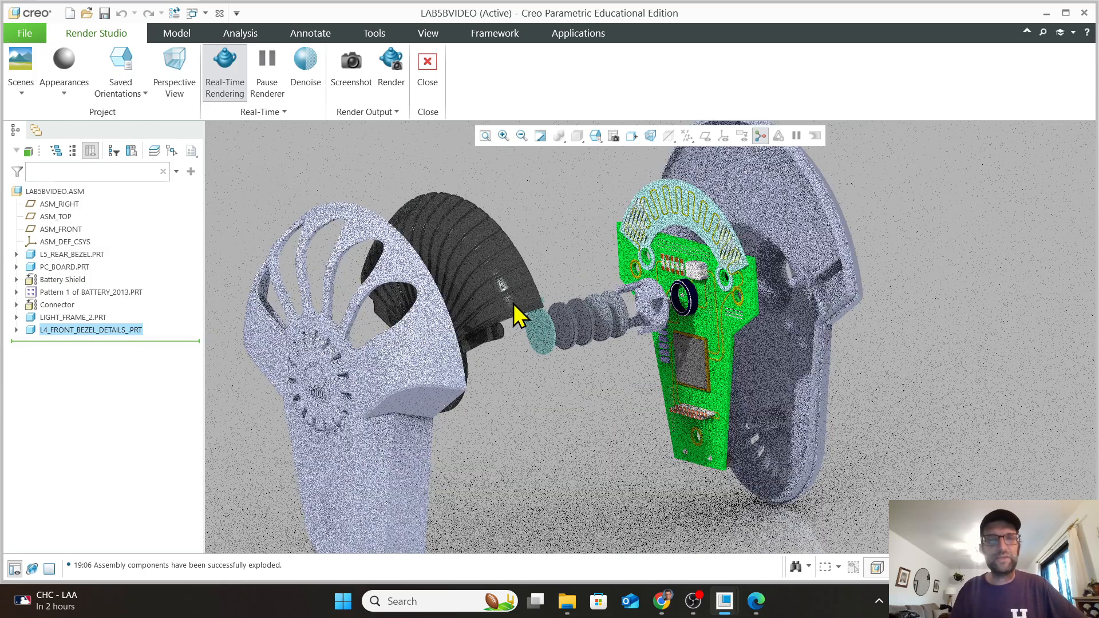
{"action": "scroll", "coordinate": [514, 303], "scroll_direction": "up", "scroll_amount": 5}
{"action": "scroll", "coordinate": [491, 268], "scroll_direction": "down", "scroll_amount": 2}
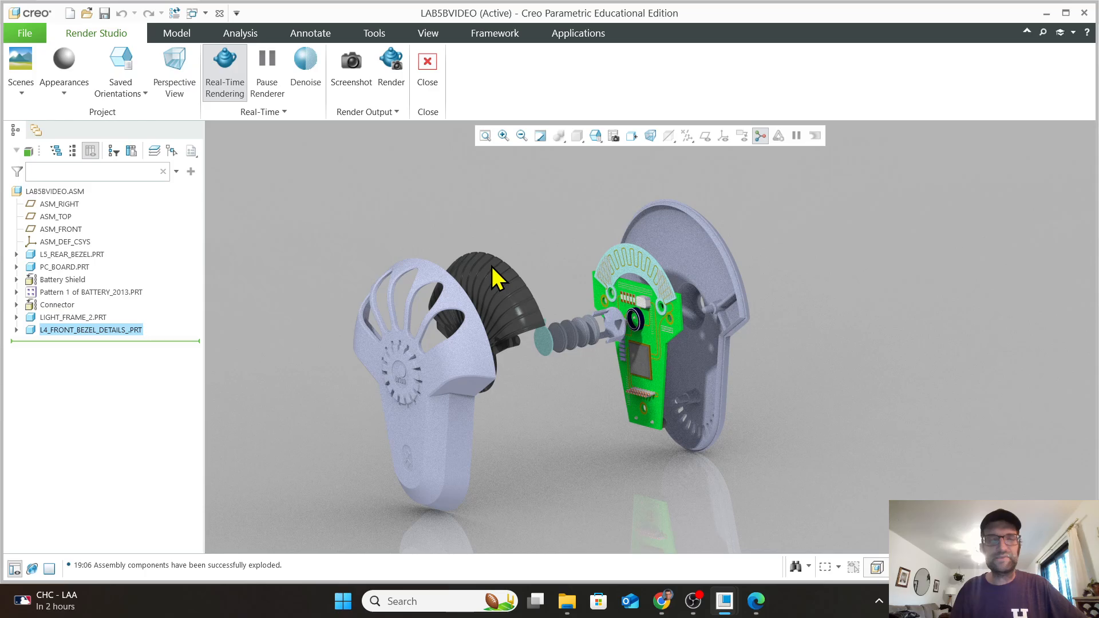